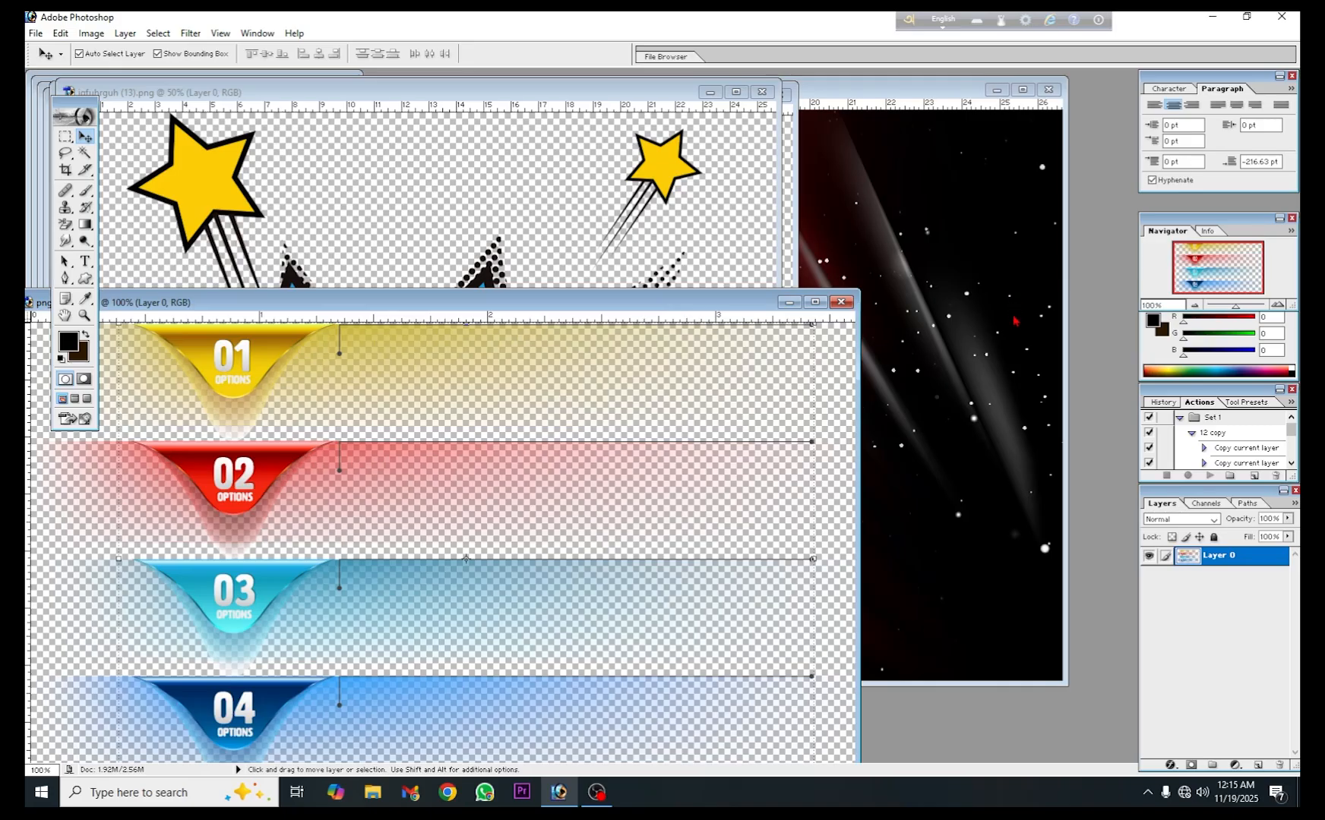
- Go through the open source images one by one, moving each document window aside to see the one behind it
{"action": "left_click_drag", "start_coordinate": [478, 308], "coordinate": [596, 165]}
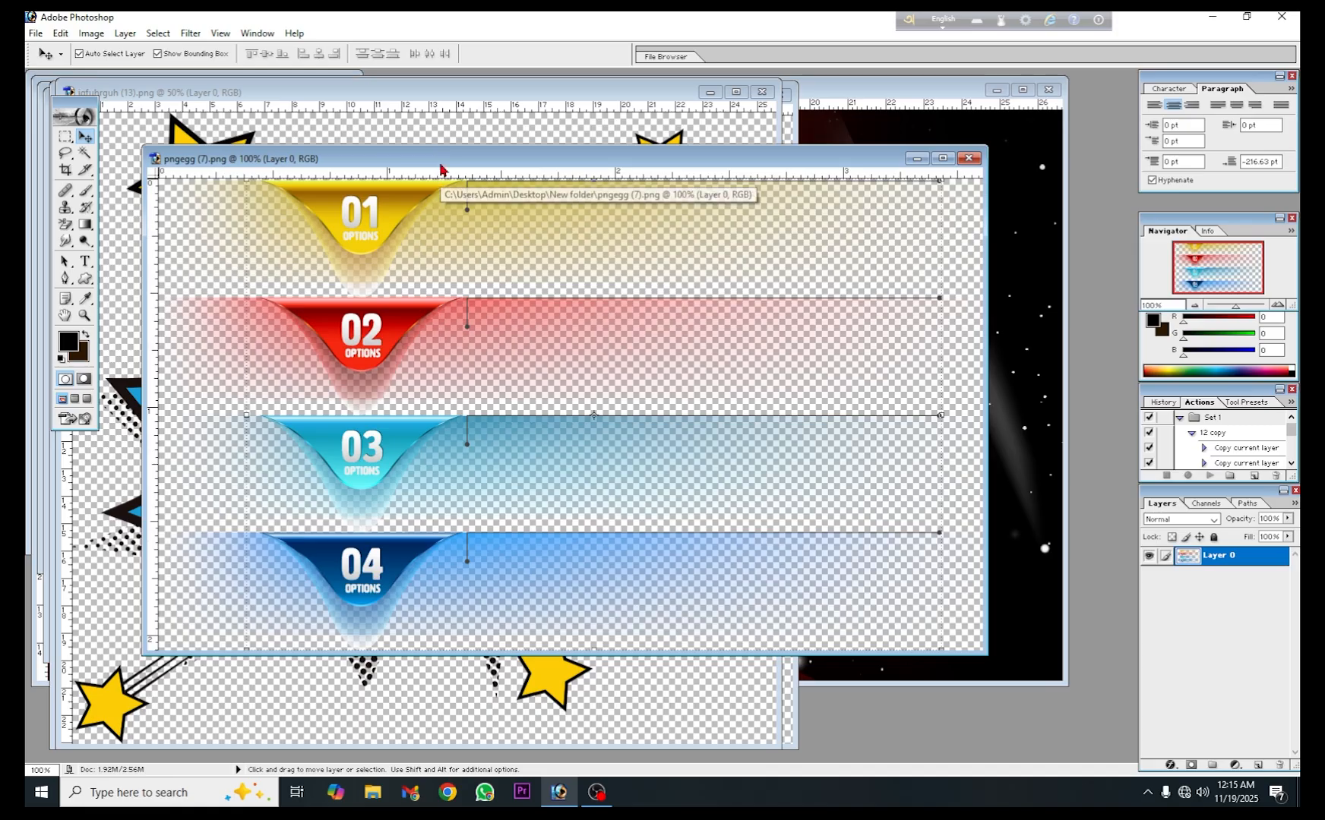
{"action": "left_click_drag", "start_coordinate": [441, 161], "coordinate": [376, 275]}
{"action": "left_click", "coordinate": [498, 164]}
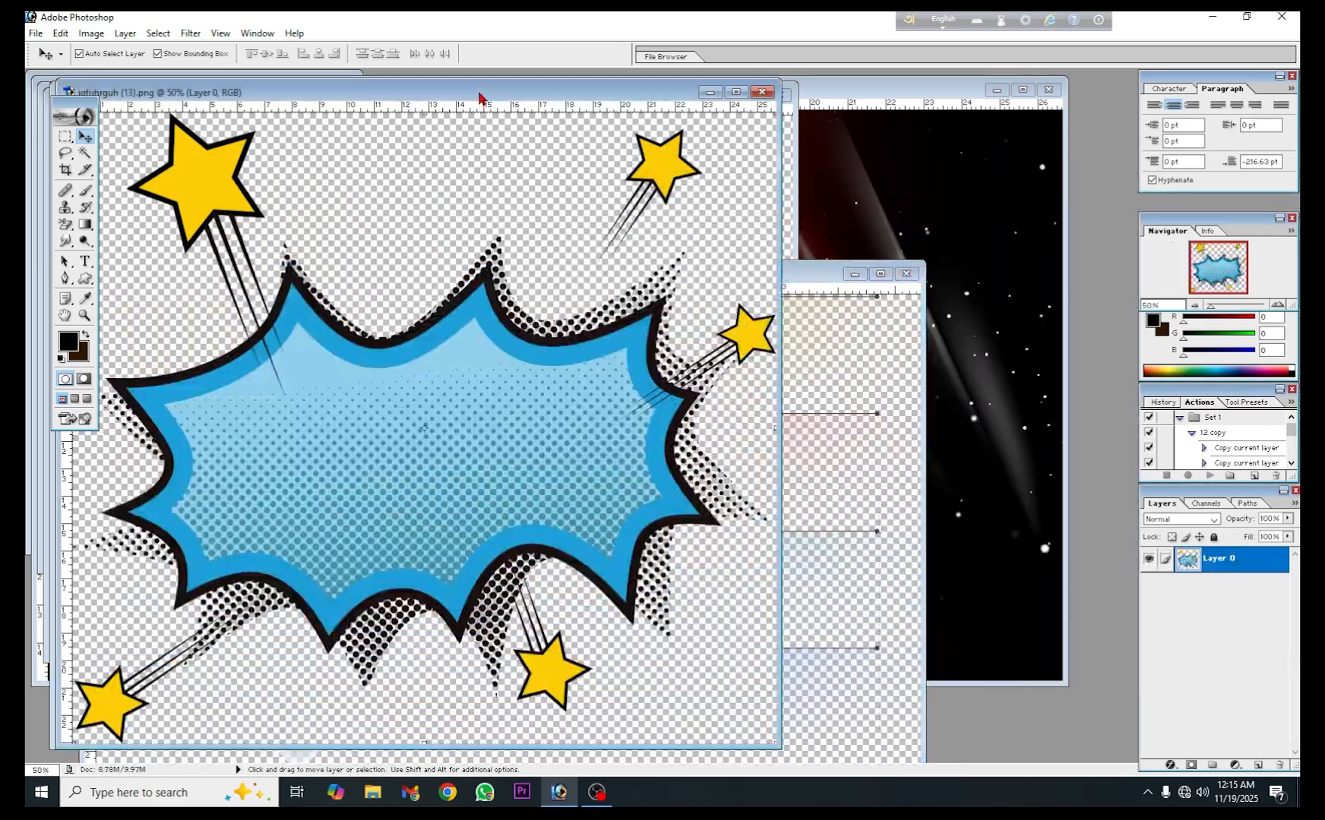
{"action": "left_click_drag", "start_coordinate": [479, 96], "coordinate": [526, 284]}
{"action": "left_click", "coordinate": [542, 162]}
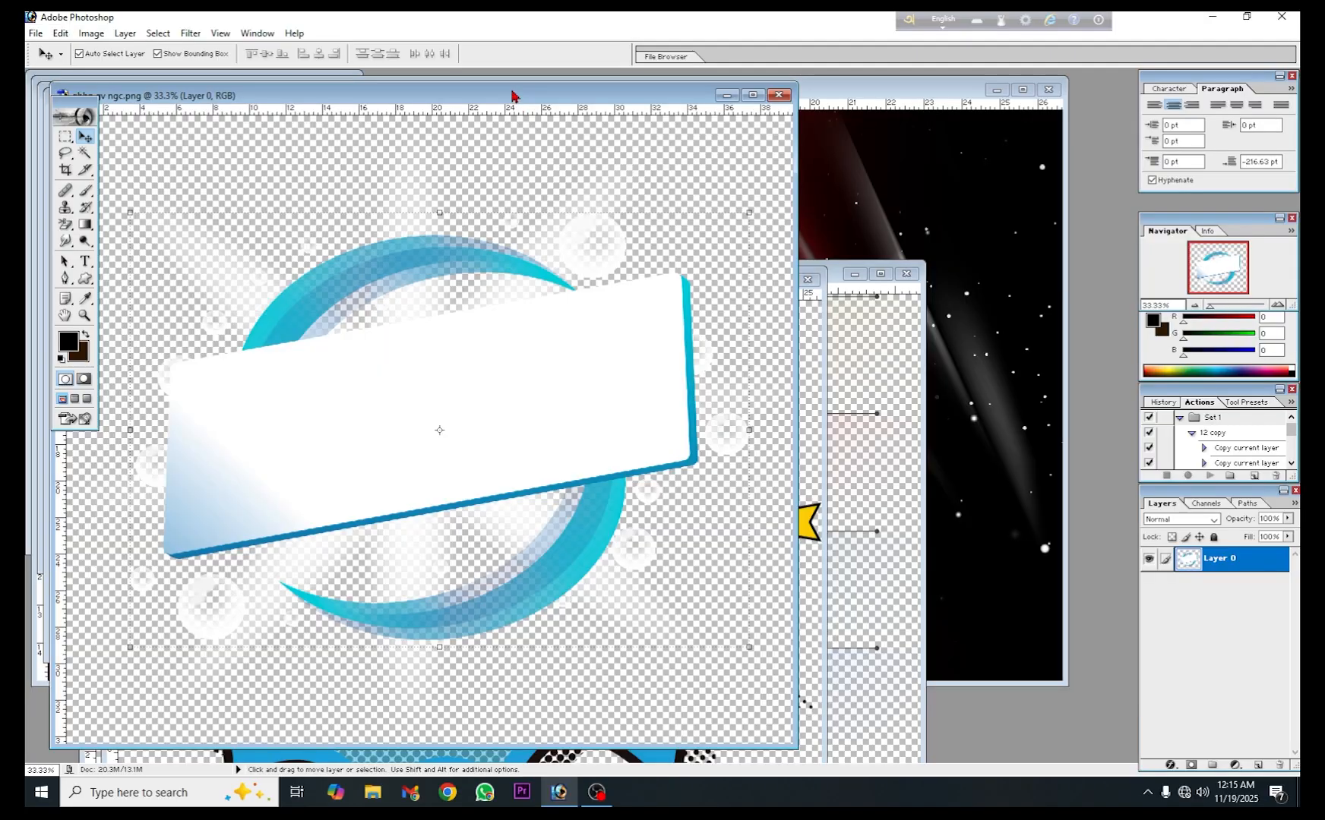
{"action": "left_click_drag", "start_coordinate": [513, 96], "coordinate": [555, 143]}
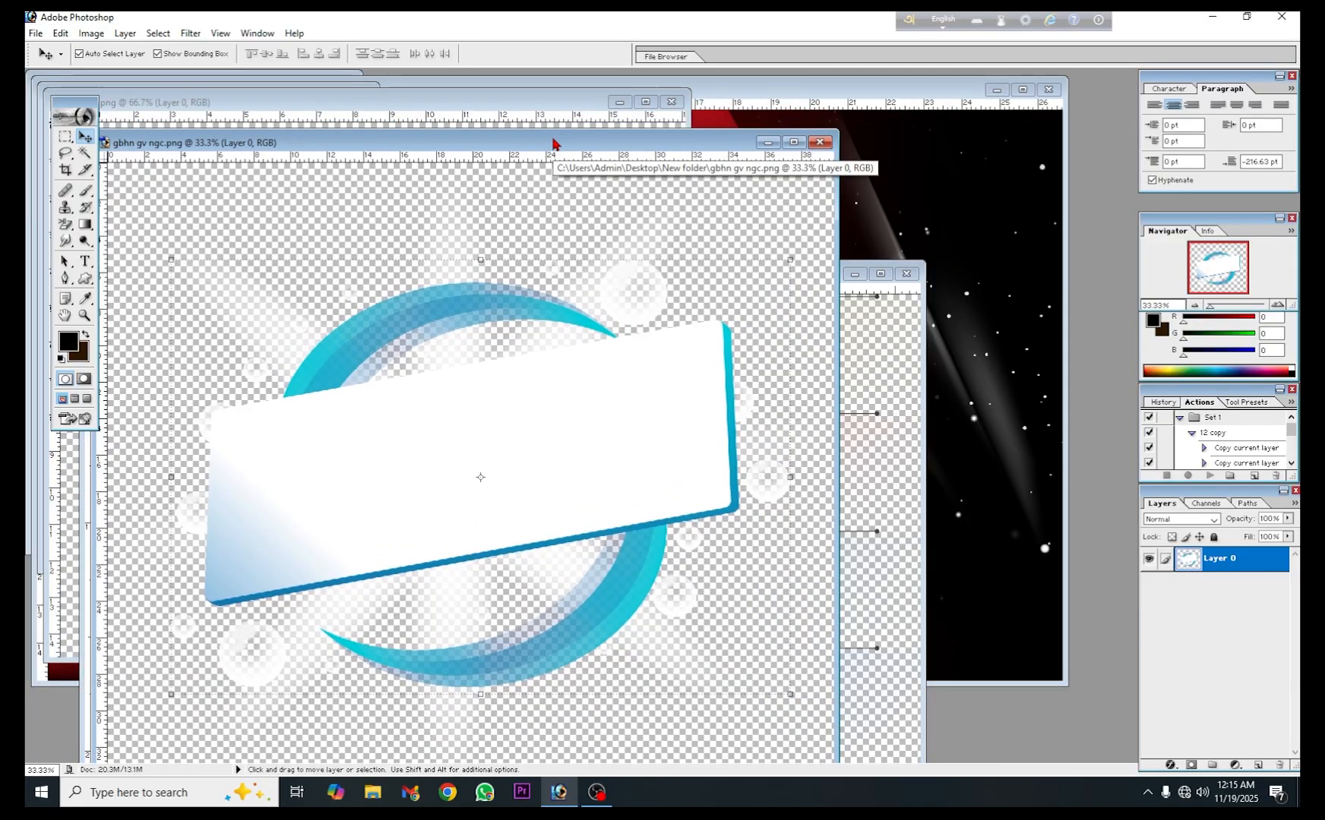
{"action": "left_click_drag", "start_coordinate": [554, 143], "coordinate": [625, 225]}
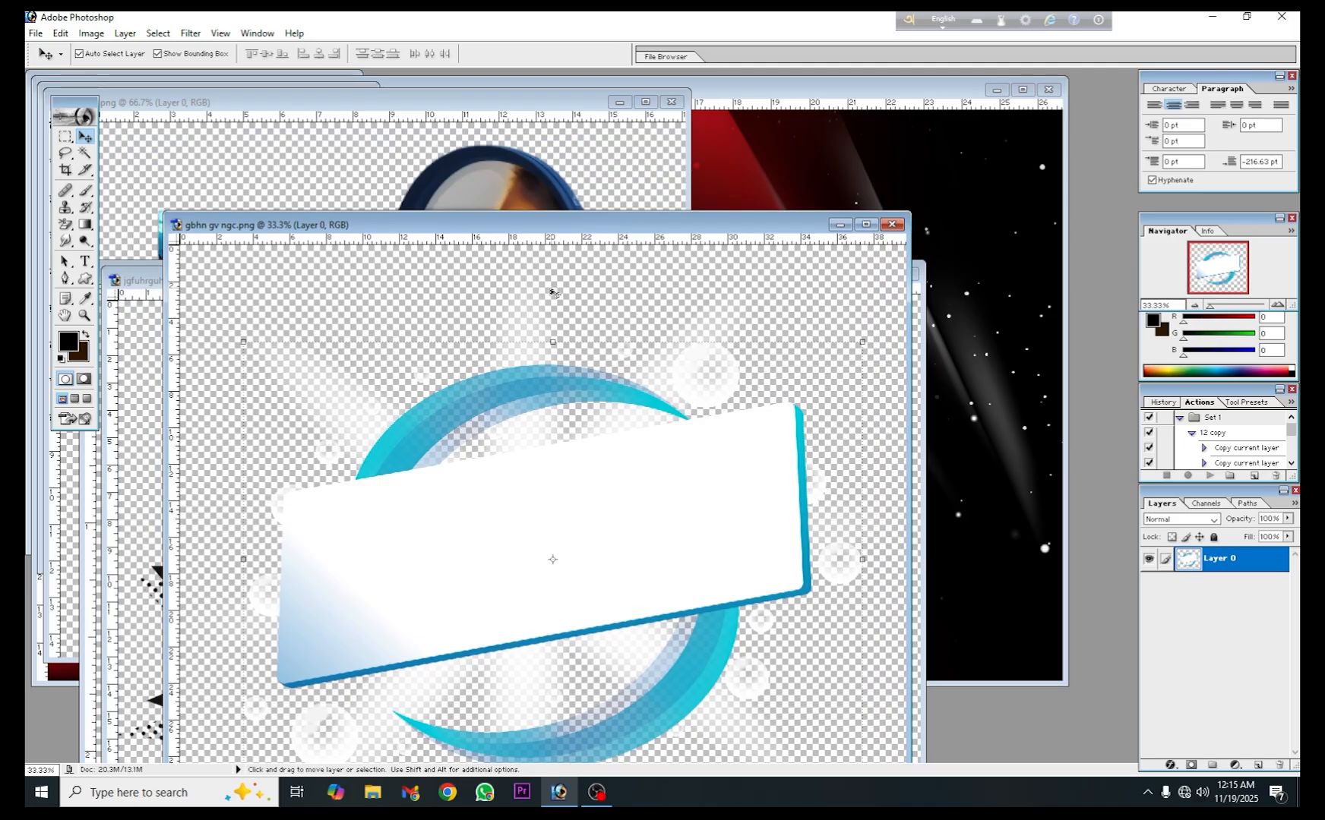
{"action": "left_click", "coordinate": [518, 193]}
{"action": "left_click_drag", "start_coordinate": [500, 101], "coordinate": [568, 175]}
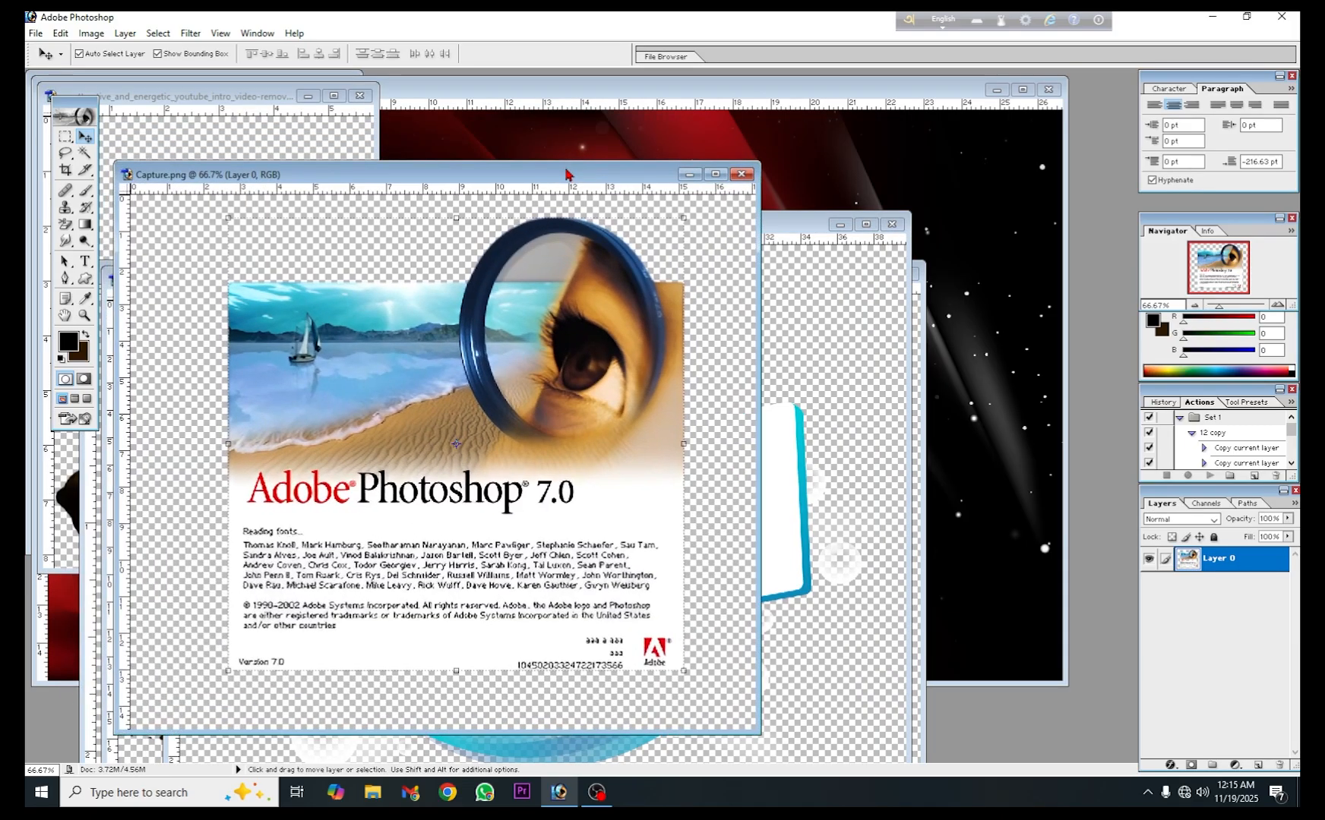
{"action": "left_click", "coordinate": [705, 147]}
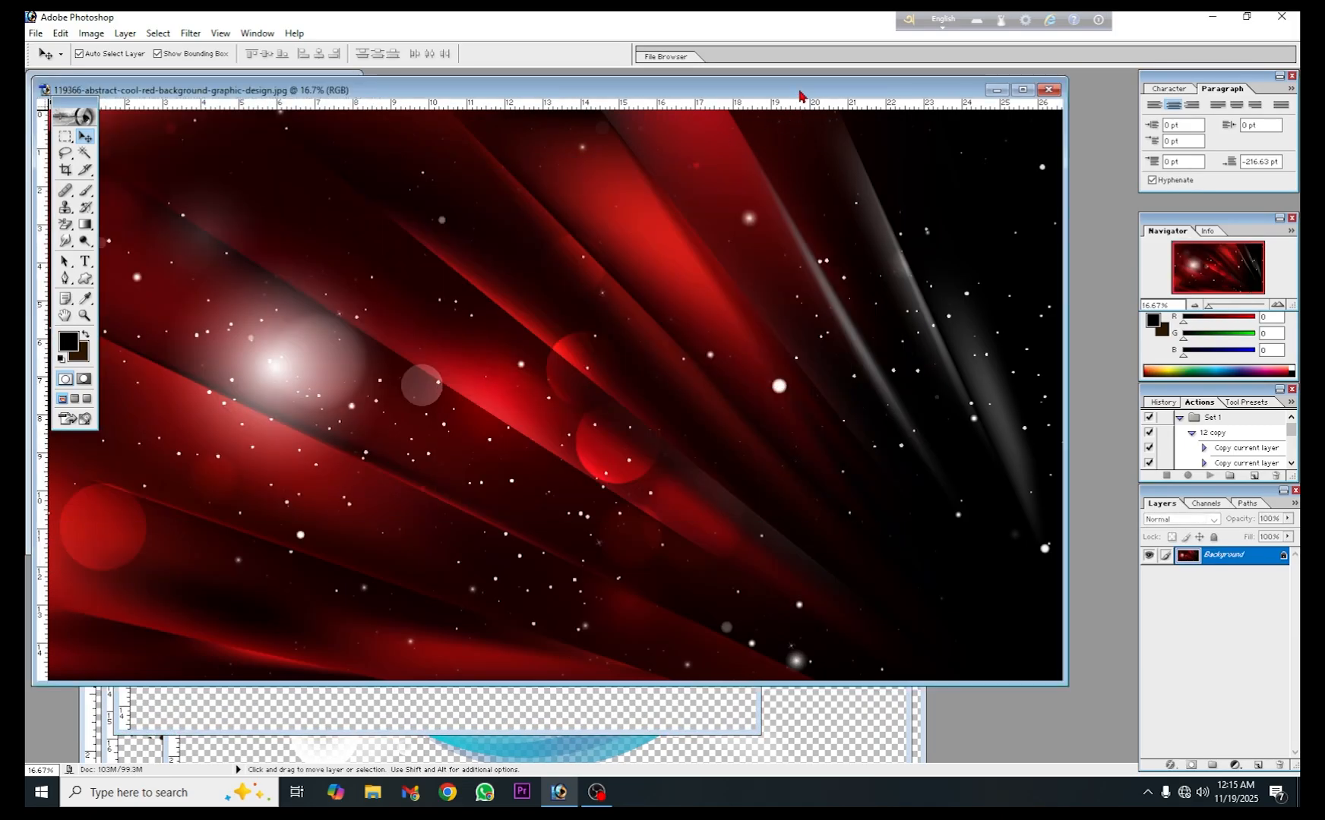
{"action": "left_click_drag", "start_coordinate": [801, 96], "coordinate": [592, 405]}
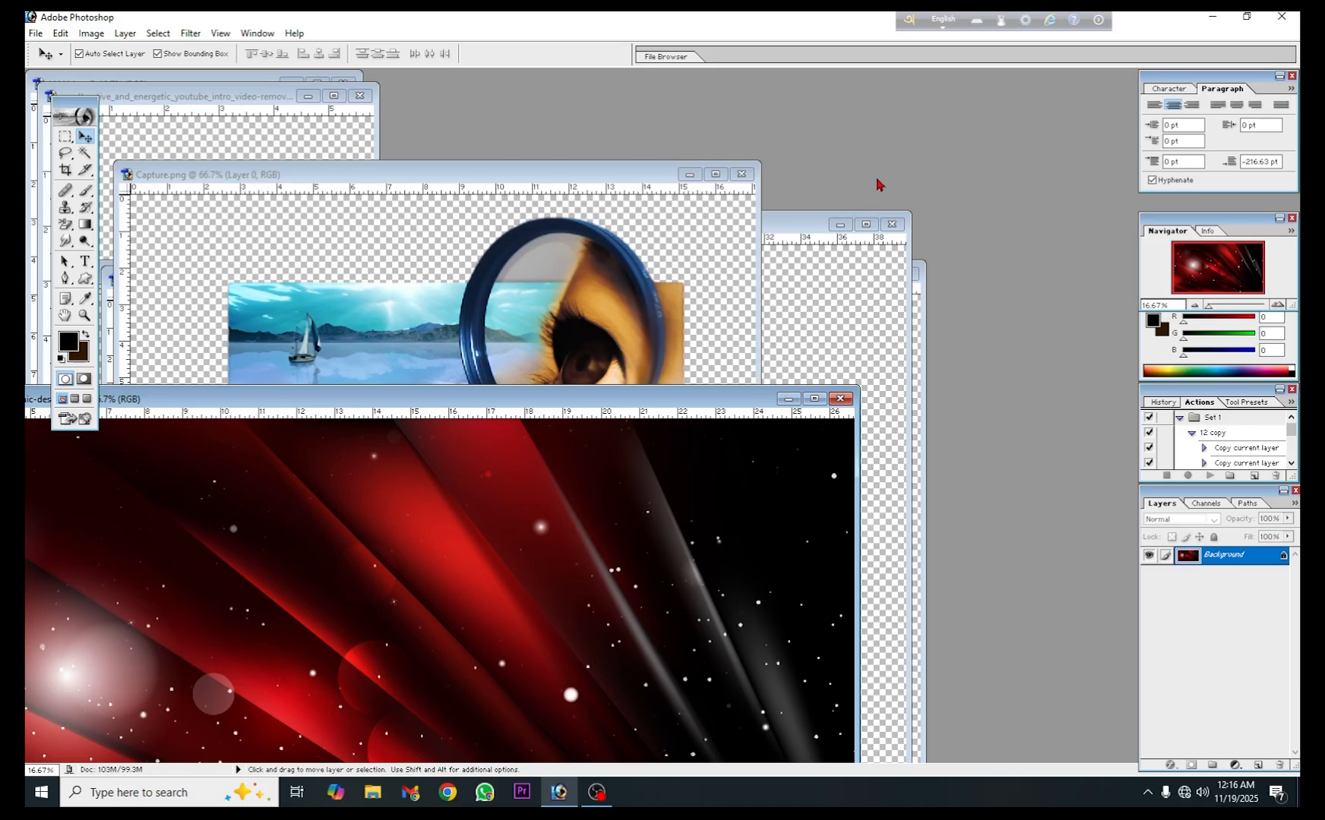
- Create a new white RGB document with the 1280 x 720 HDTV 720P preset at 72 pixels/inch
{"action": "key", "text": "ctrl+n"}
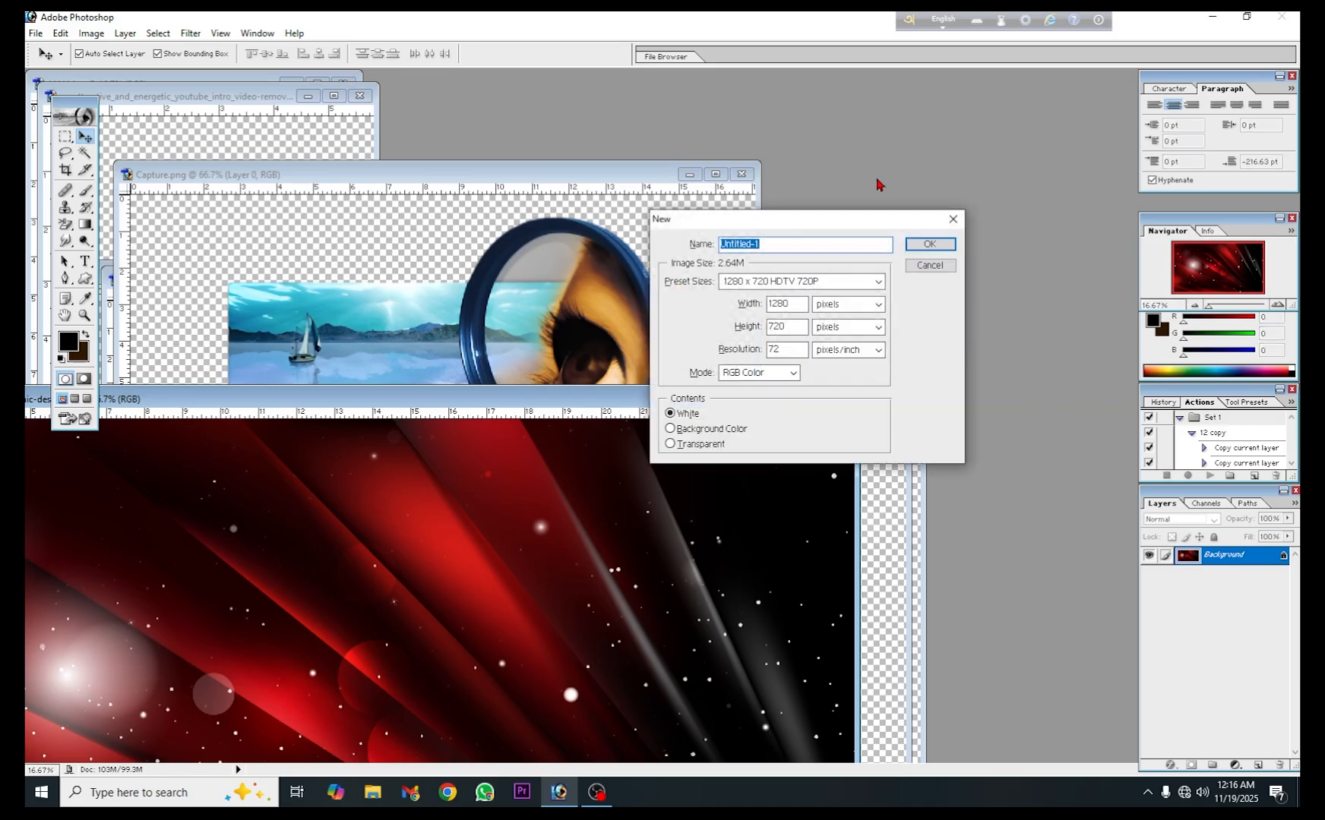
{"action": "left_click", "coordinate": [859, 282]}
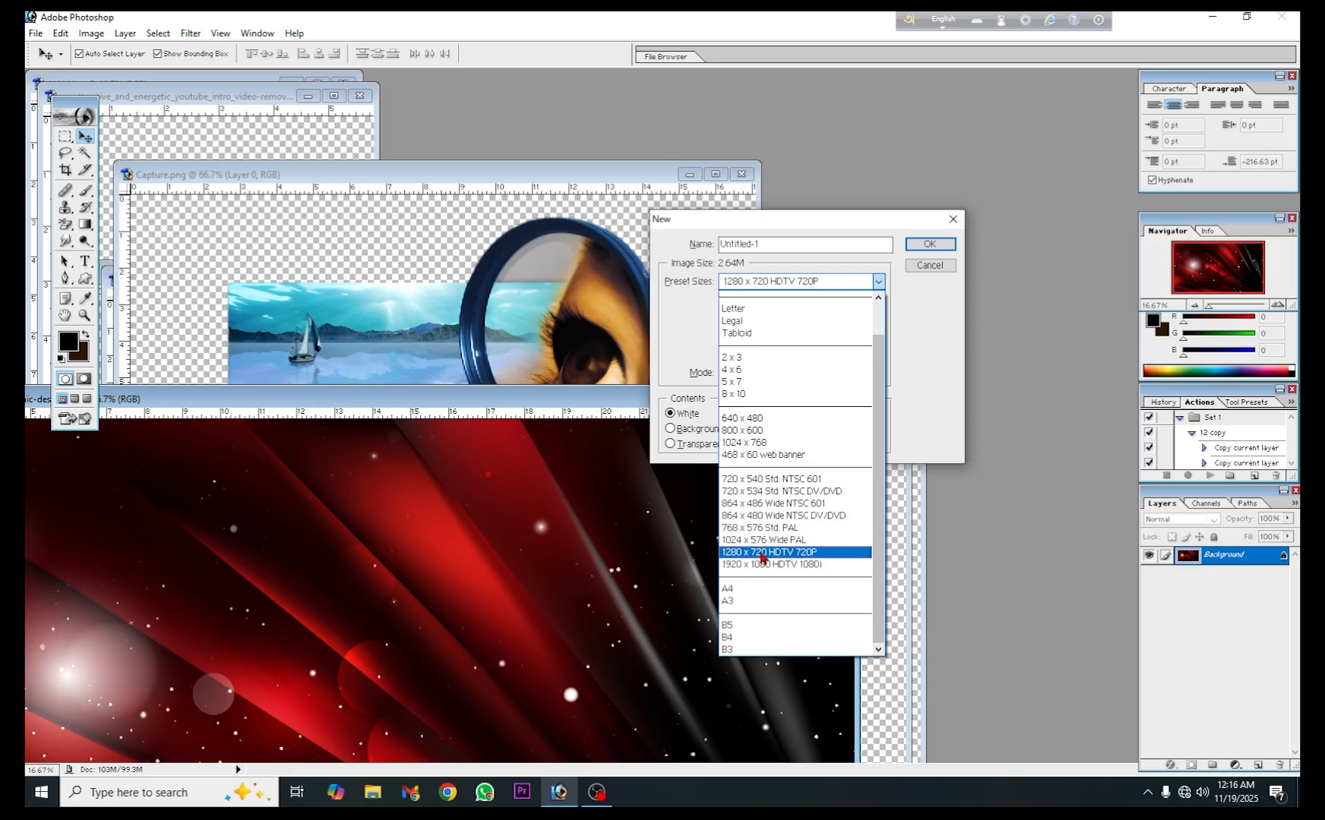
{"action": "left_click", "coordinate": [813, 557]}
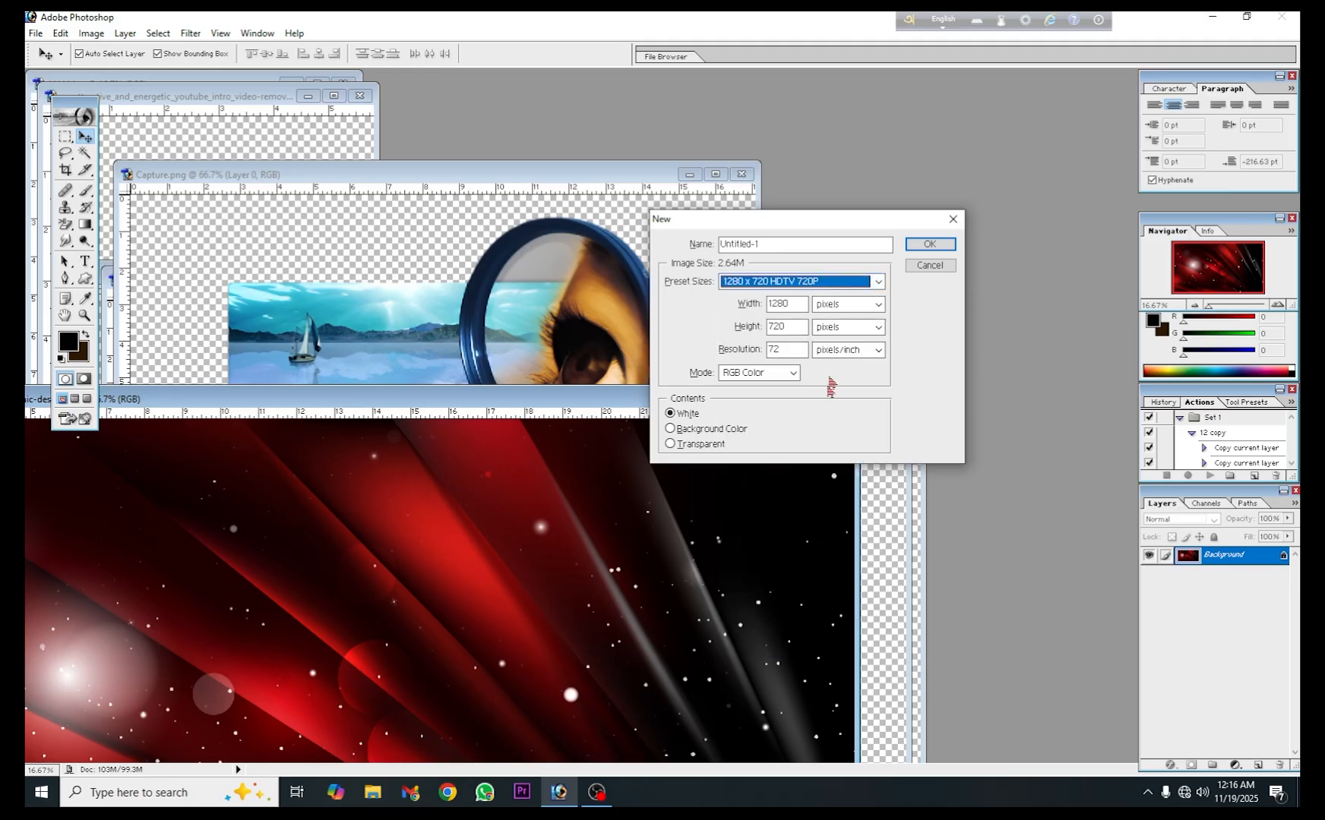
{"action": "left_click", "coordinate": [926, 249]}
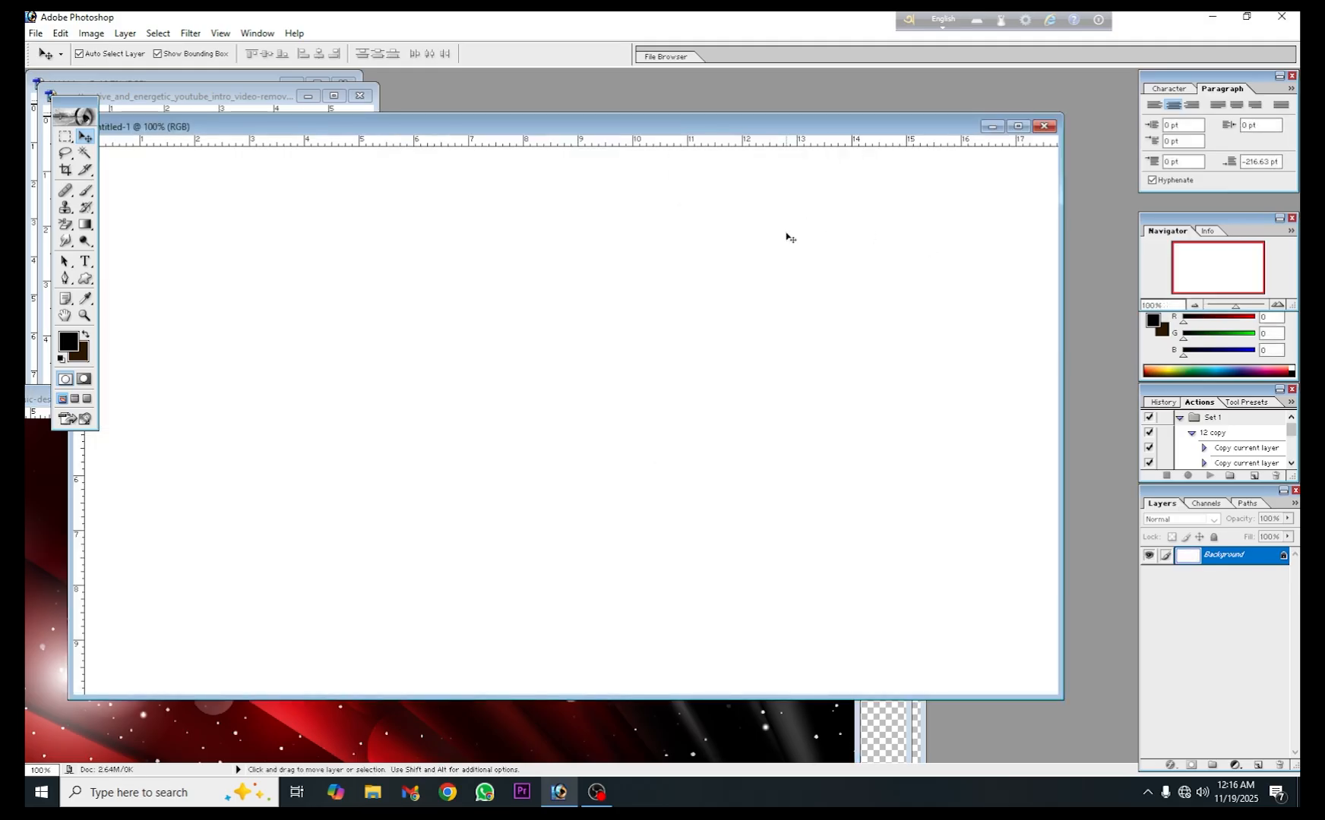
{"action": "left_click_drag", "start_coordinate": [579, 127], "coordinate": [608, 99]}
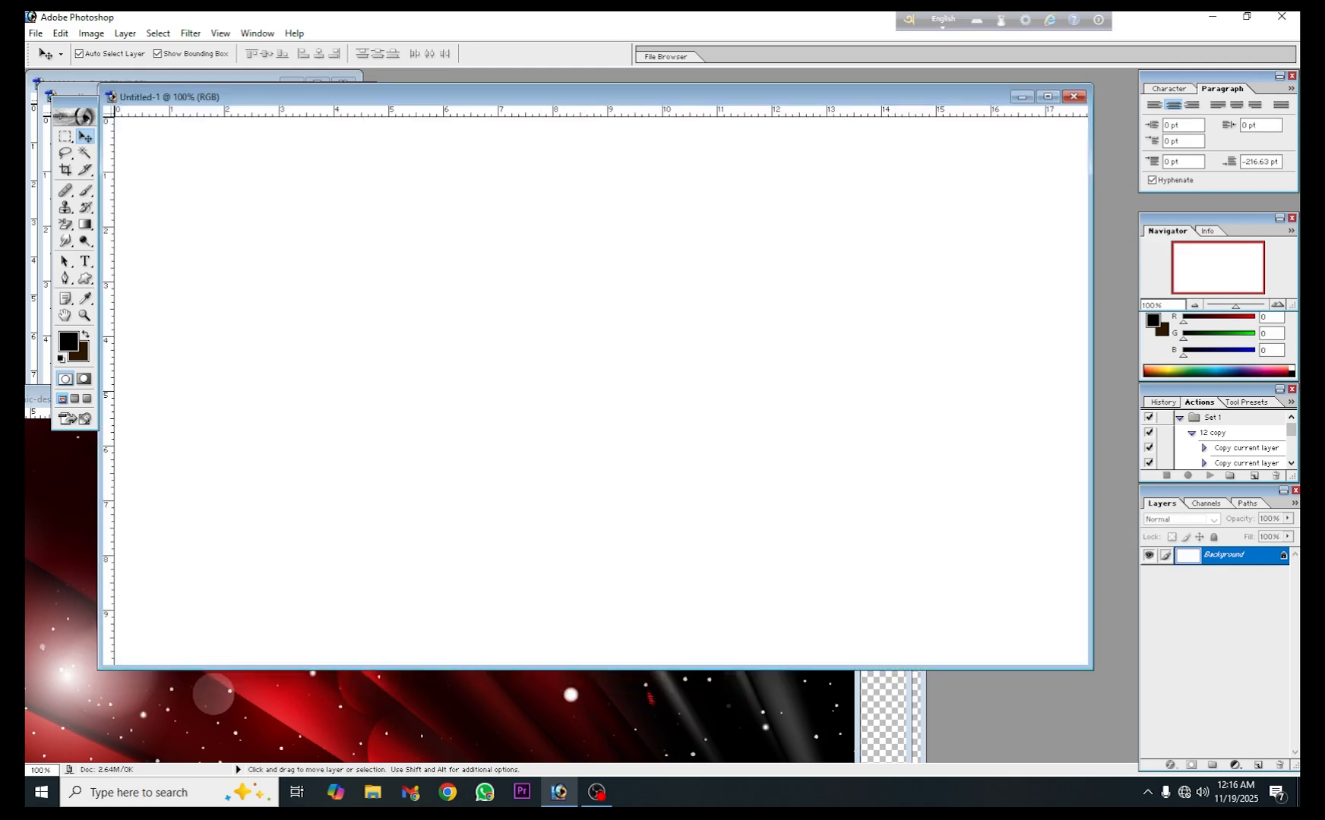
- Copy the red abstract background image into Untitled-1 as a new layer and close its source document
{"action": "left_click_drag", "start_coordinate": [344, 707], "coordinate": [663, 267]}
{"action": "left_click", "coordinate": [467, 713]}
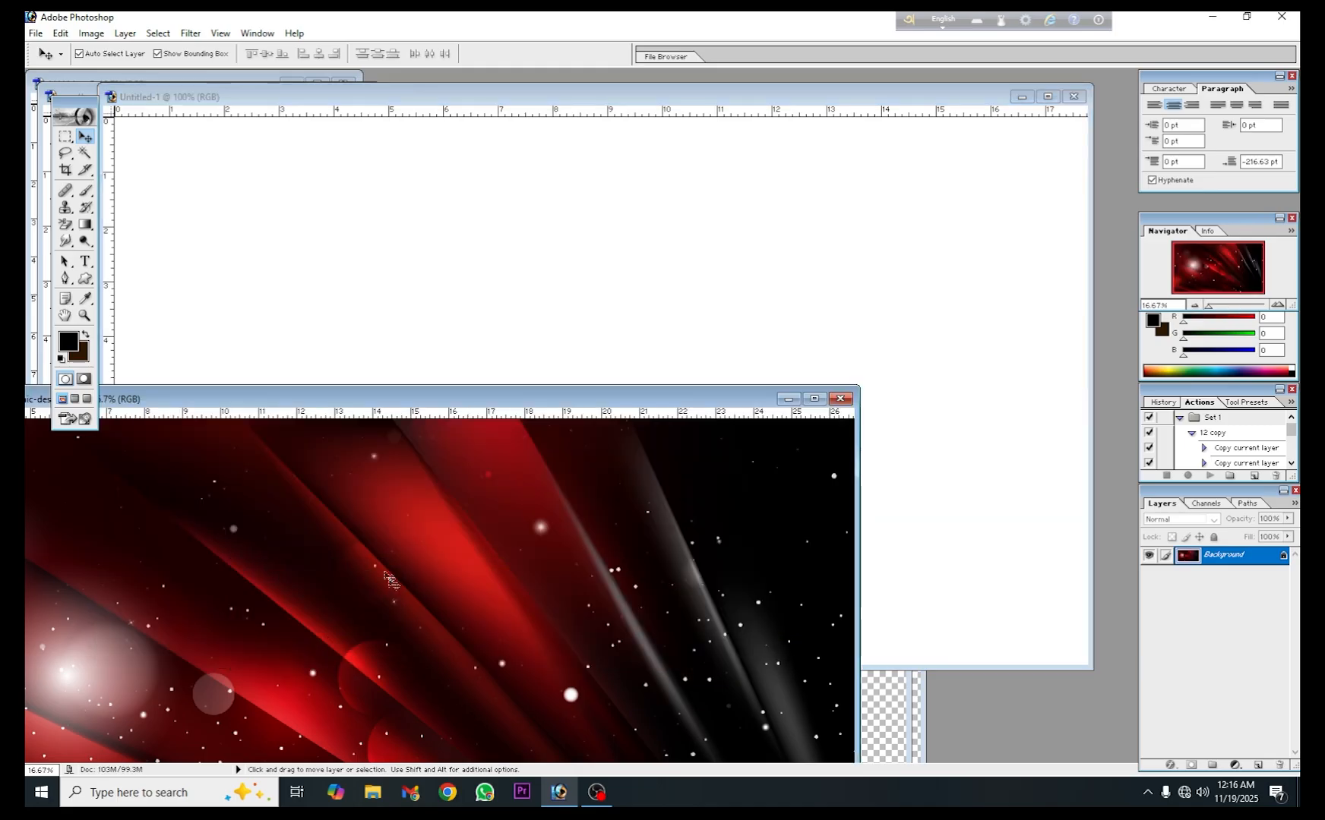
{"action": "left_click_drag", "start_coordinate": [339, 550], "coordinate": [700, 308]}
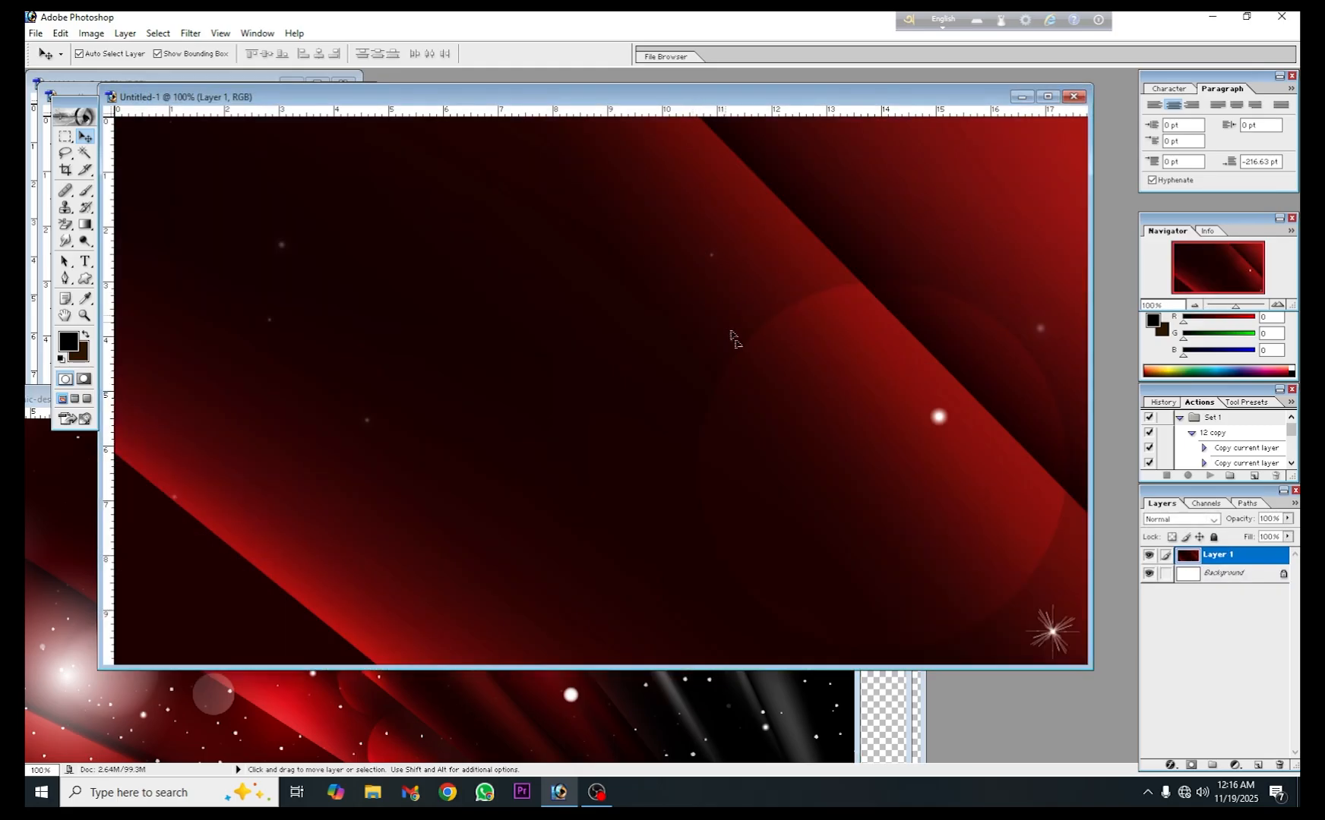
{"action": "left_click", "coordinate": [602, 715]}
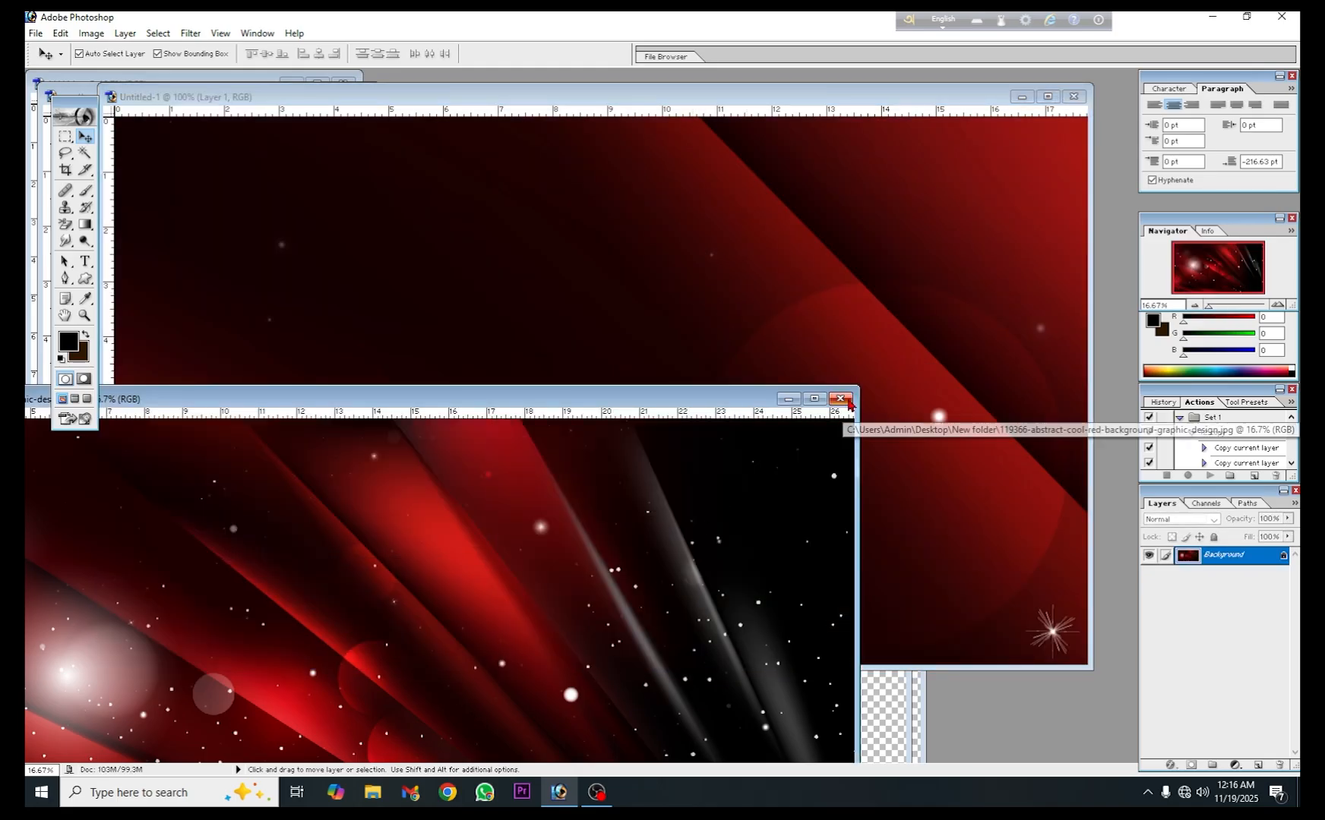
{"action": "left_click", "coordinate": [845, 397]}
- Scale the red background layer down proportionally to about 18.2% in the maximized Untitled-1 document
{"action": "left_click", "coordinate": [1047, 97]}
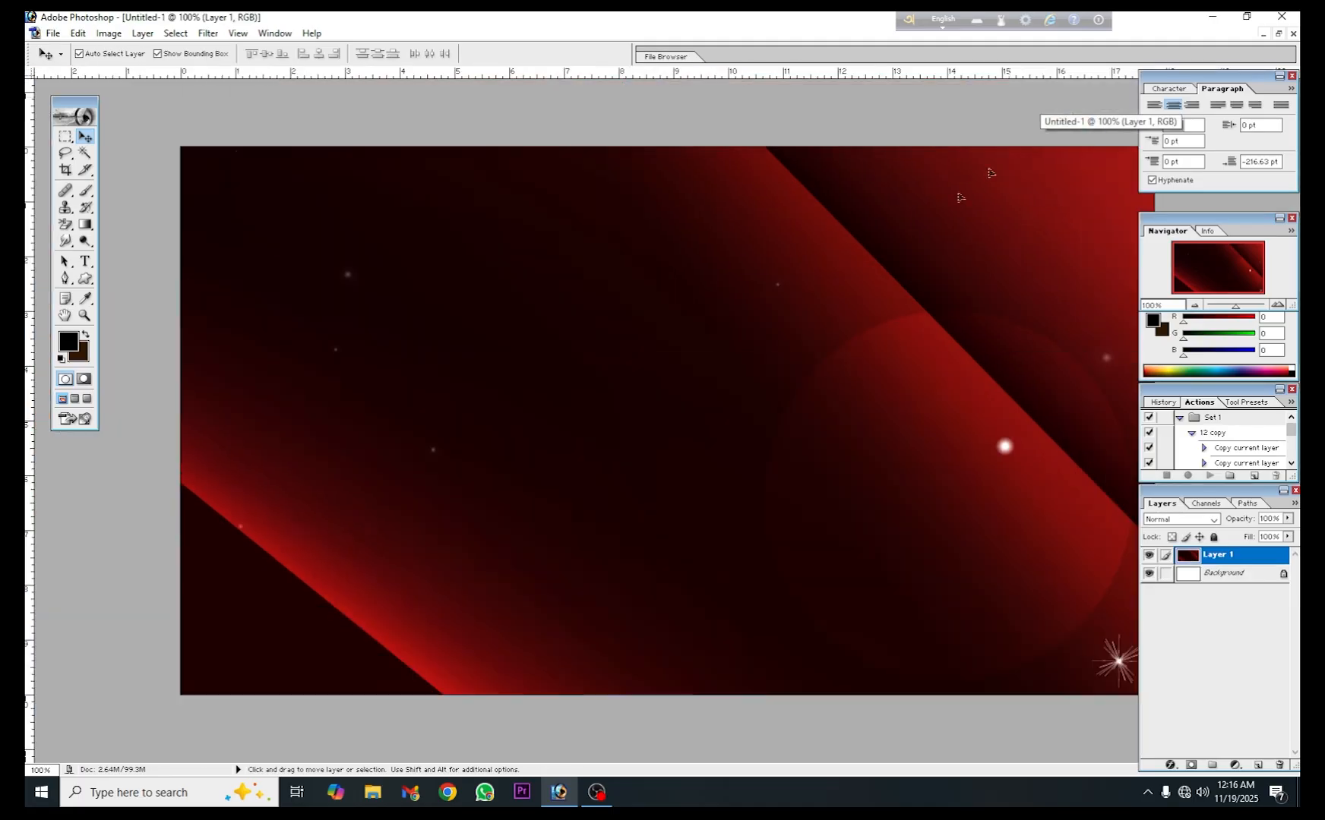
{"action": "key", "text": "ctrl+0"}
{"action": "scroll", "coordinate": [651, 399], "scroll_direction": "down", "scroll_amount": 20}
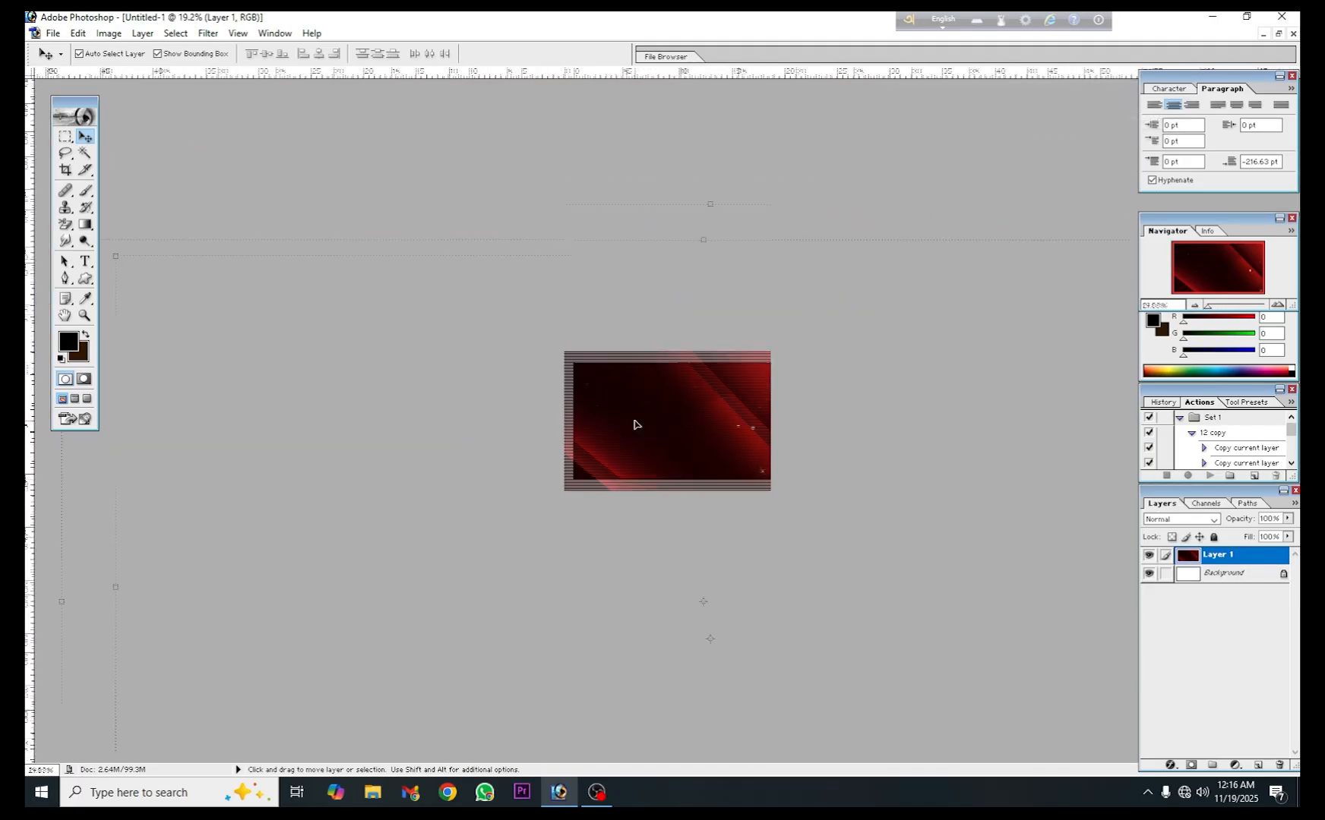
{"action": "scroll", "coordinate": [635, 428], "scroll_direction": "down", "scroll_amount": 2}
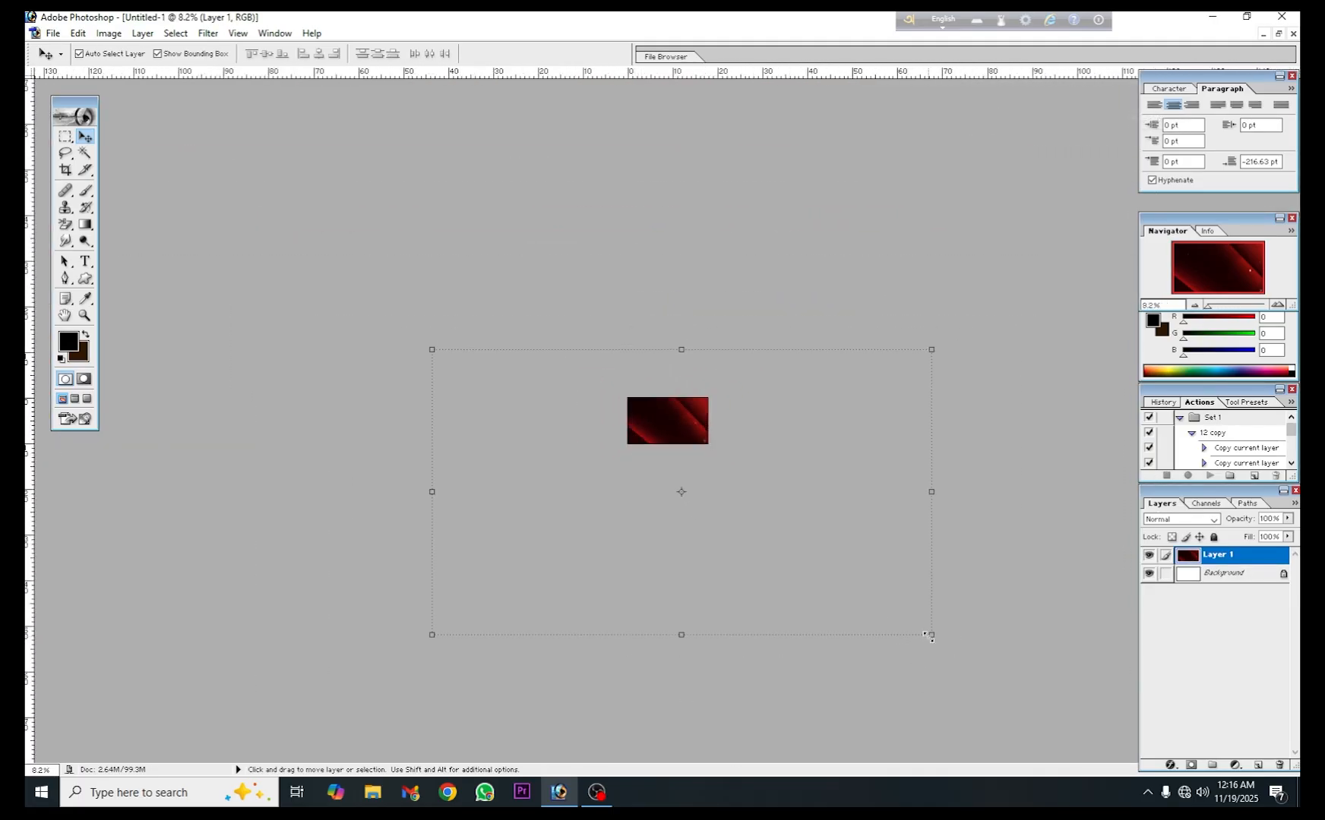
{"action": "left_click_drag", "start_coordinate": [930, 638], "coordinate": [757, 465]}
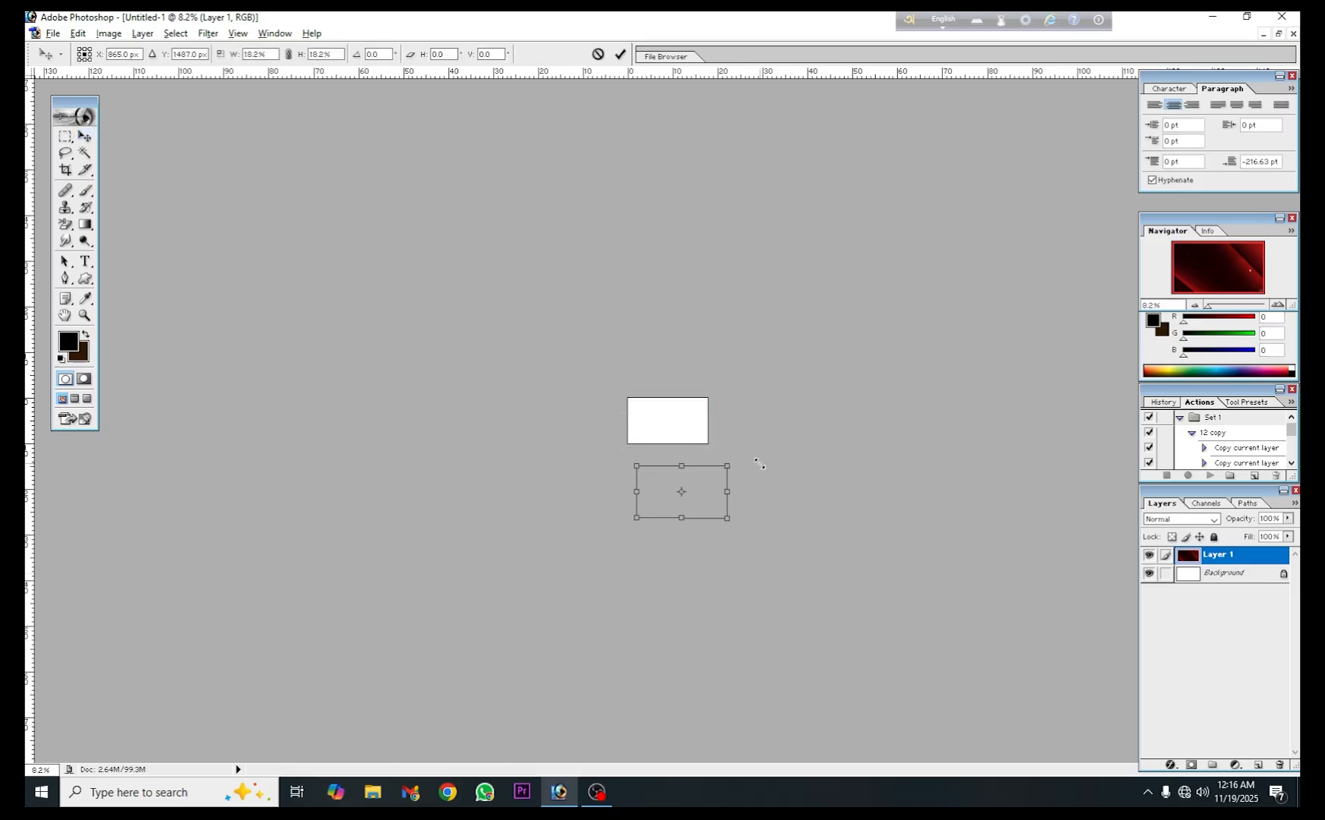
- Move the red background over the canvas, stretch its width to about 20.6% to cover it fully, and apply the transform
{"action": "key", "text": "shift+Up"}
{"action": "key", "text": "shift+Up"}
{"action": "key", "text": "shift+Up"}
{"action": "key", "text": "shift+Up"}
{"action": "key", "text": "shift+Up"}
{"action": "key", "text": "shift+Up"}
{"action": "key", "text": "shift+Up"}
{"action": "key", "text": "shift+Up"}
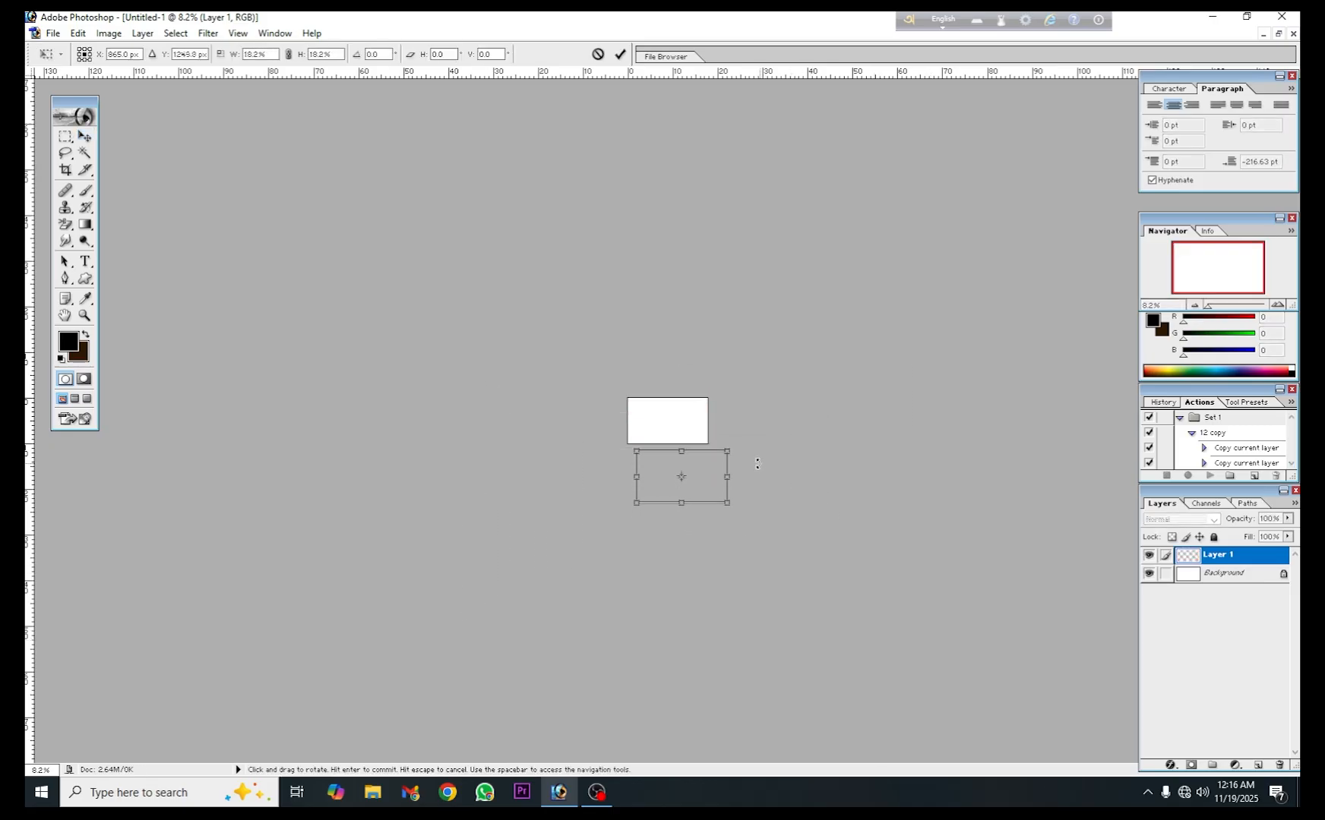
{"action": "key", "text": "Up"}
{"action": "key", "text": "Up"}
{"action": "key", "text": "Up"}
{"action": "key", "text": "Up"}
{"action": "key", "text": "Up"}
{"action": "key", "text": "Up"}
{"action": "key", "text": "Up"}
{"action": "key", "text": "Up"}
{"action": "key", "text": "Up"}
{"action": "key", "text": "Up"}
{"action": "key", "text": "Up"}
{"action": "key", "text": "Up"}
{"action": "key", "text": "Up"}
{"action": "key", "text": "Up"}
{"action": "key", "text": "Up"}
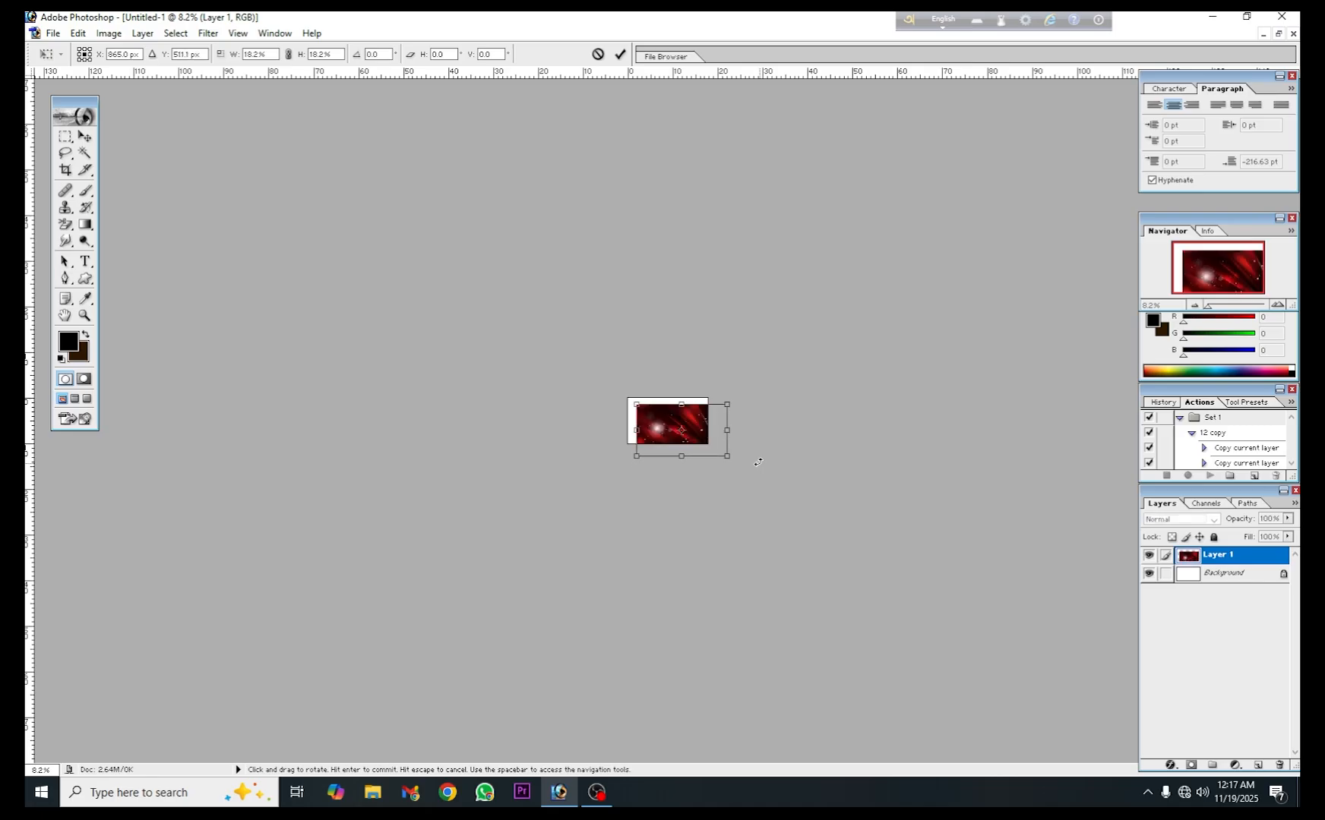
{"action": "scroll", "coordinate": [651, 606], "scroll_direction": "up", "scroll_amount": 10}
{"action": "scroll", "coordinate": [651, 606], "scroll_direction": "up", "scroll_amount": 5}
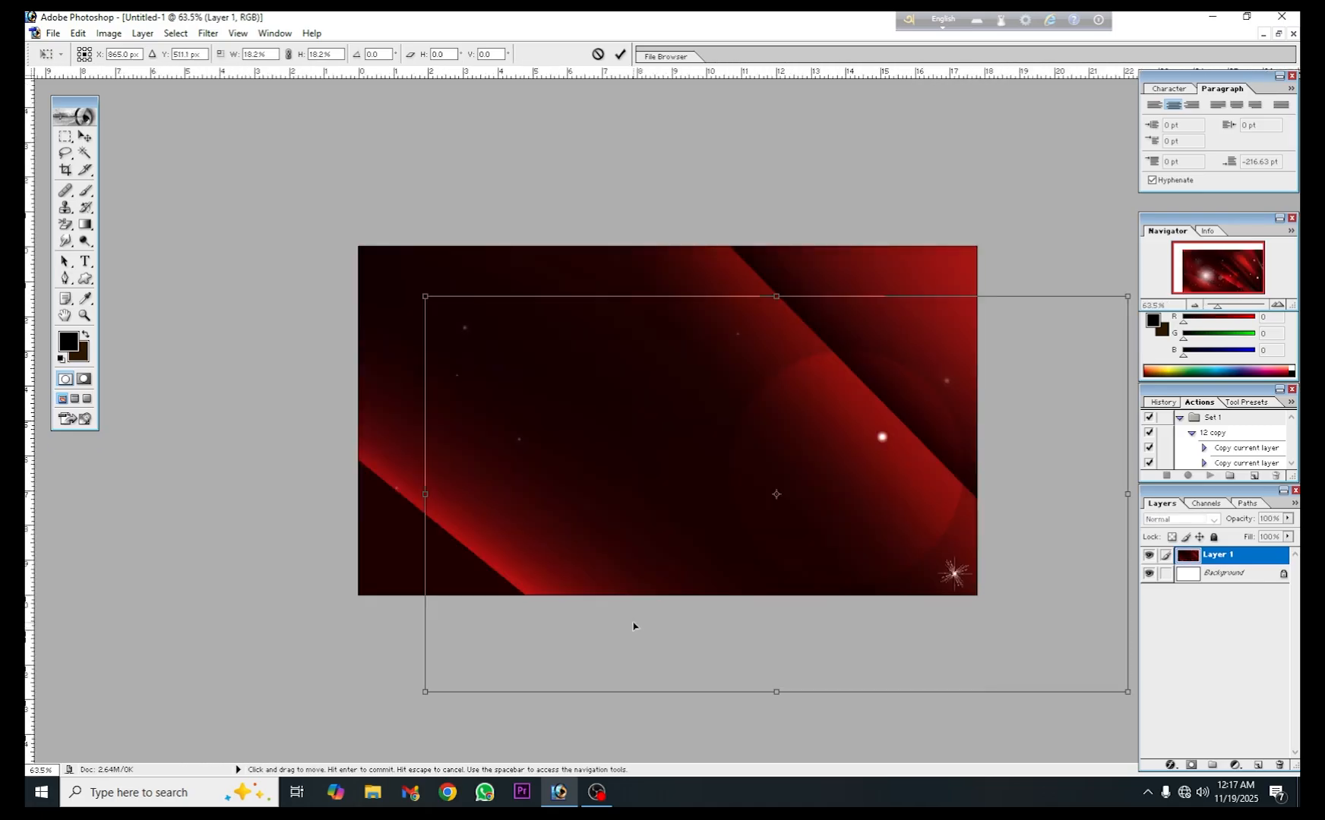
{"action": "left_click_drag", "start_coordinate": [853, 437], "coordinate": [777, 394]}
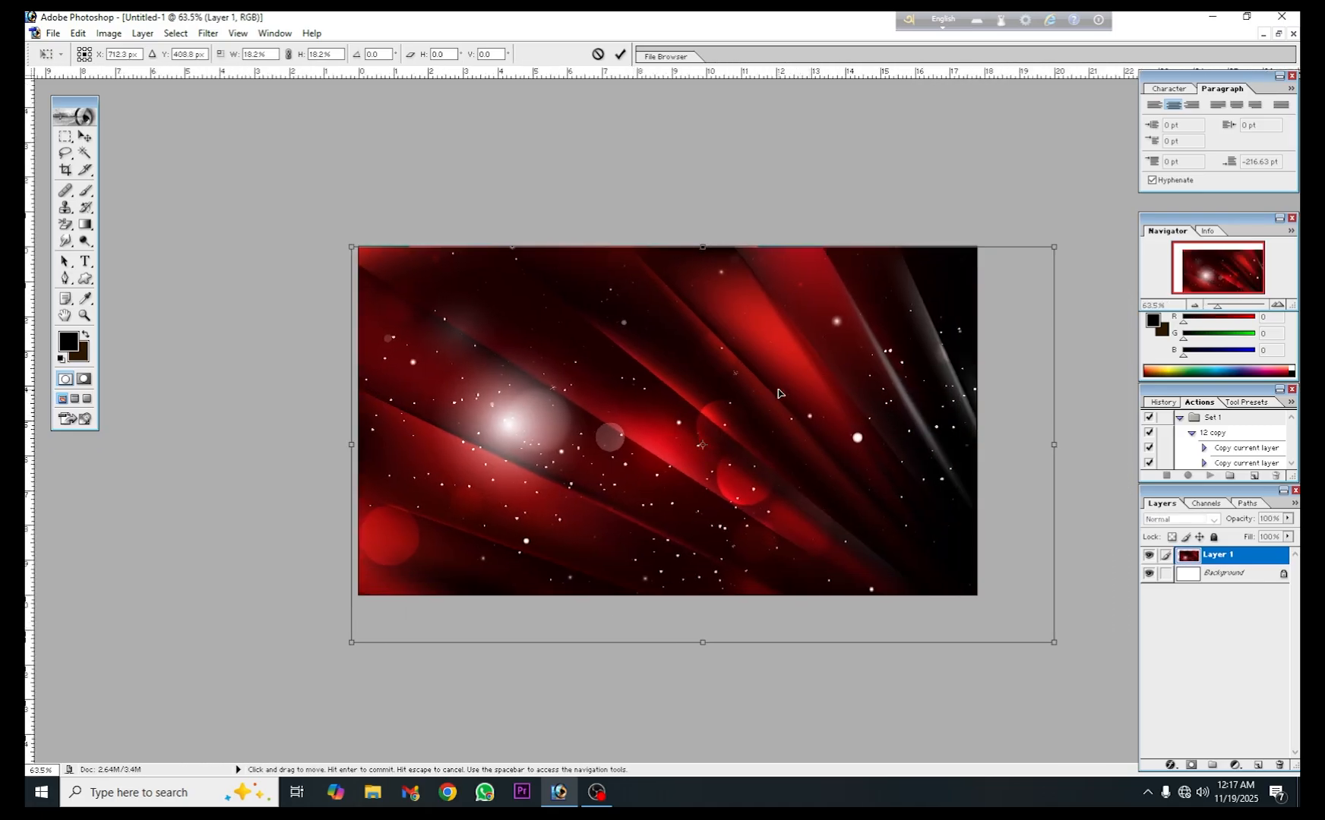
{"action": "left_click_drag", "start_coordinate": [1054, 488], "coordinate": [1190, 488]}
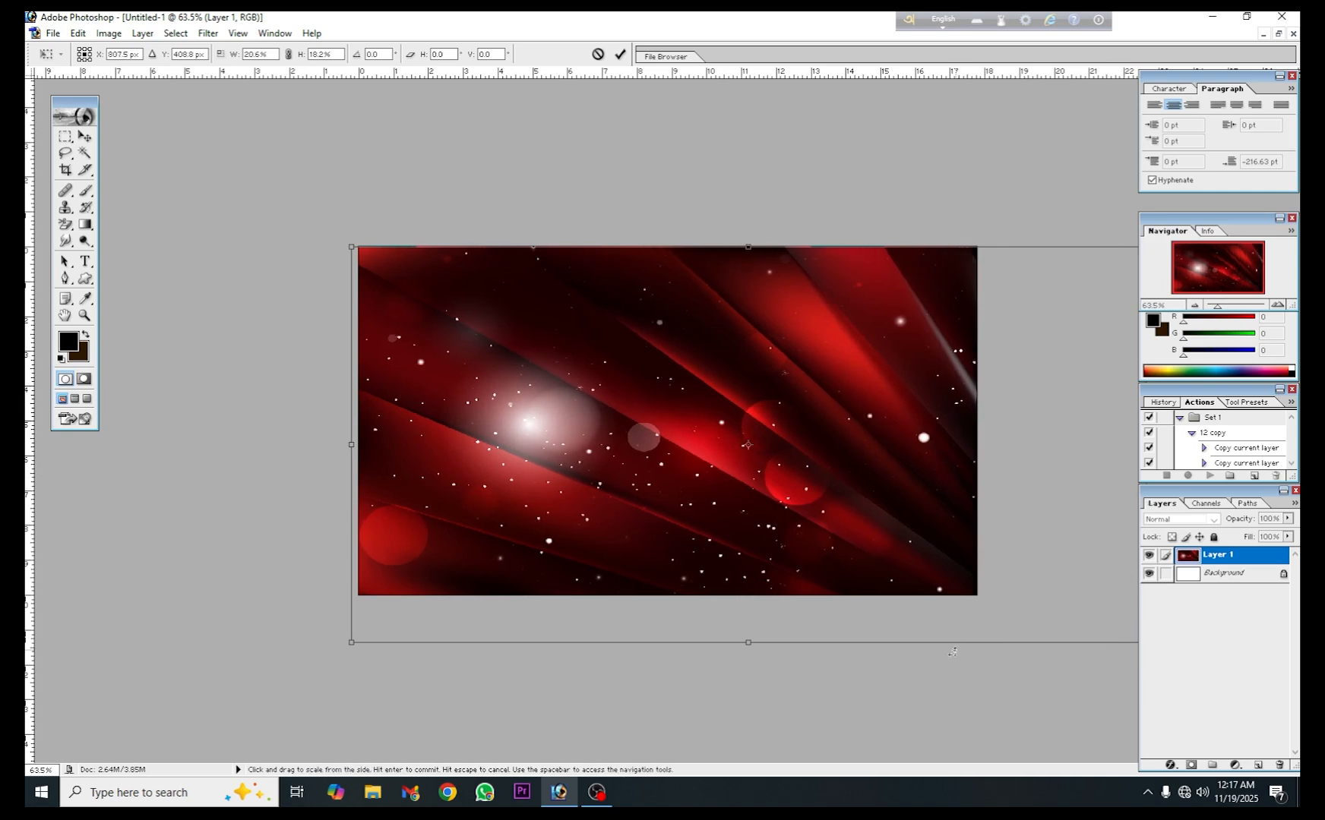
{"action": "left_click", "coordinate": [620, 54]}
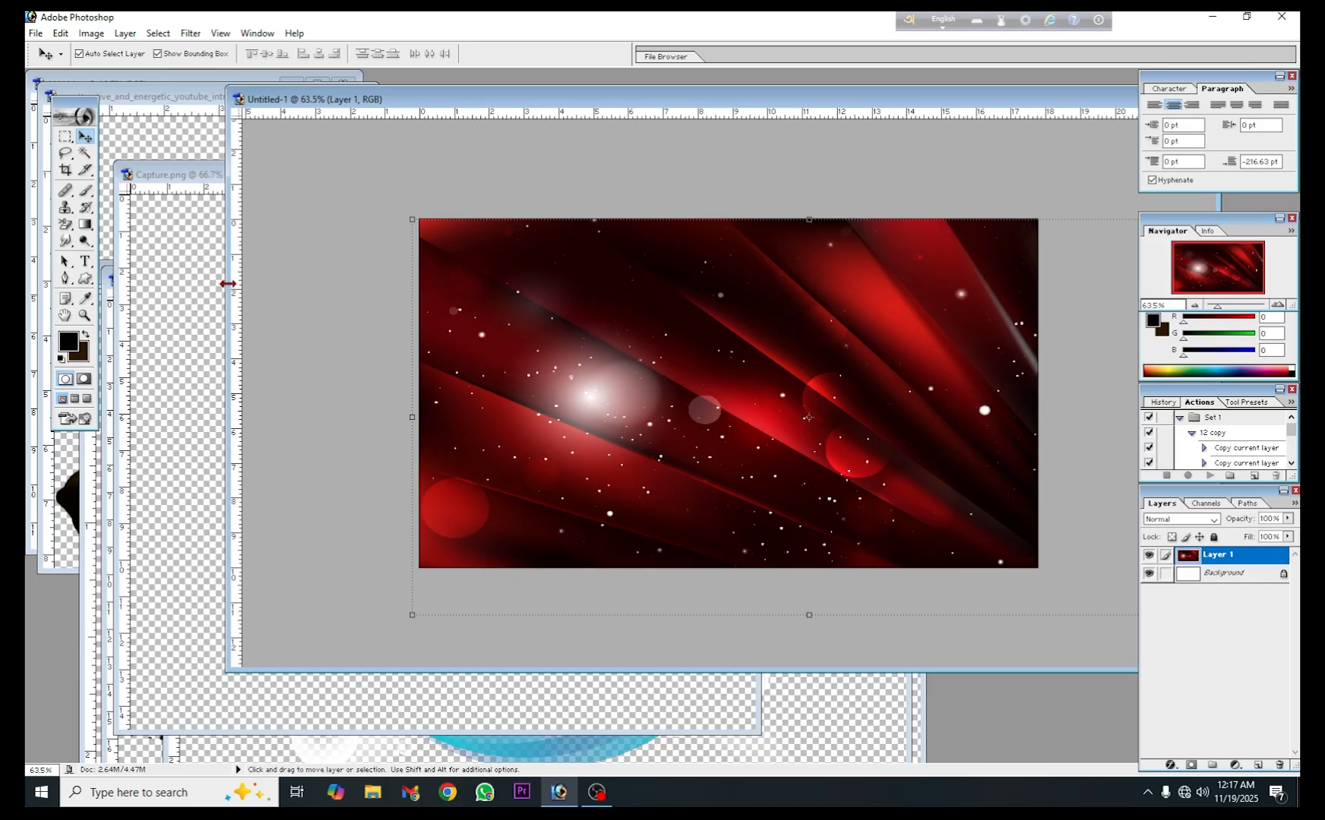
- Copy the cut-out of the man in profile into Untitled-1, placing it at the lower left of the canvas
{"action": "left_click_drag", "start_coordinate": [227, 283], "coordinate": [444, 284]}
{"action": "left_click", "coordinate": [68, 520]}
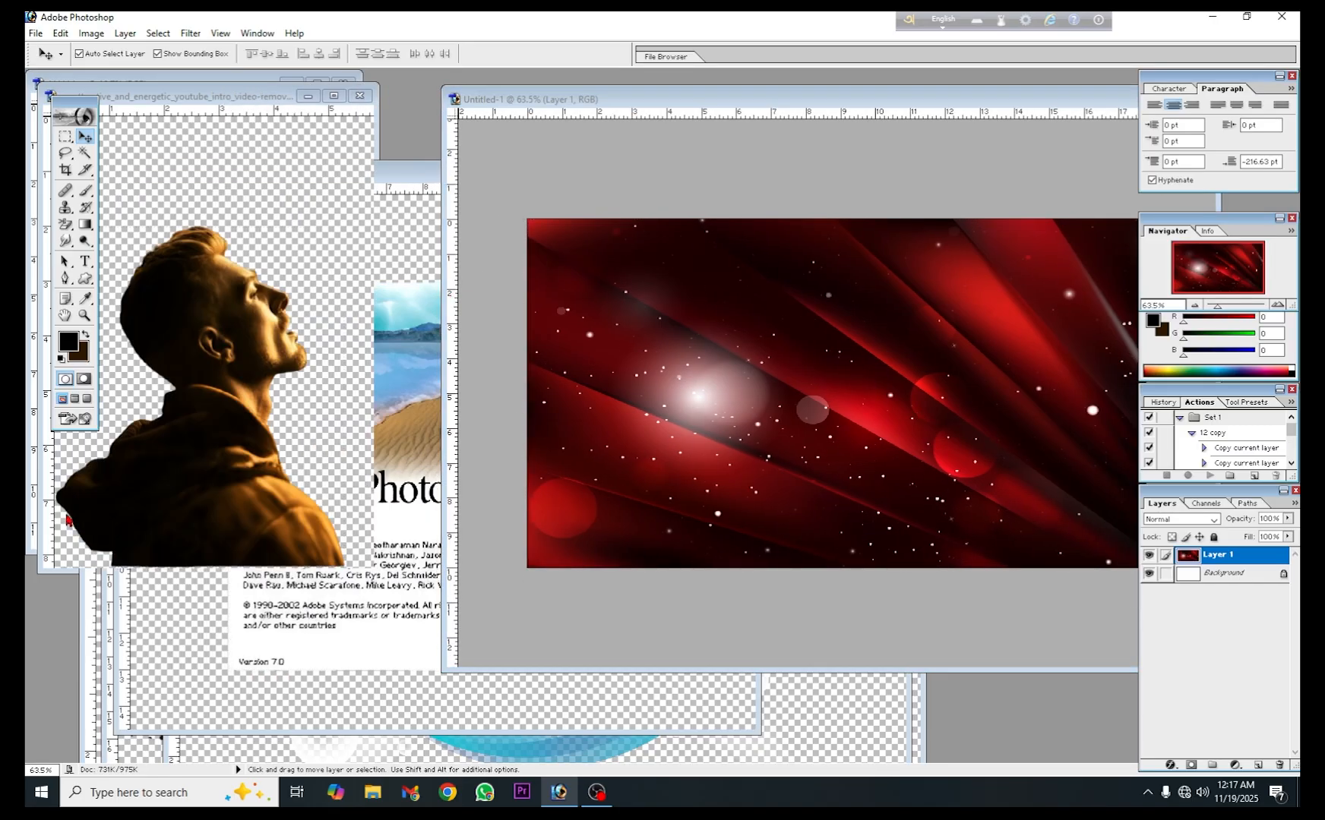
{"action": "left_click_drag", "start_coordinate": [232, 372], "coordinate": [707, 455]}
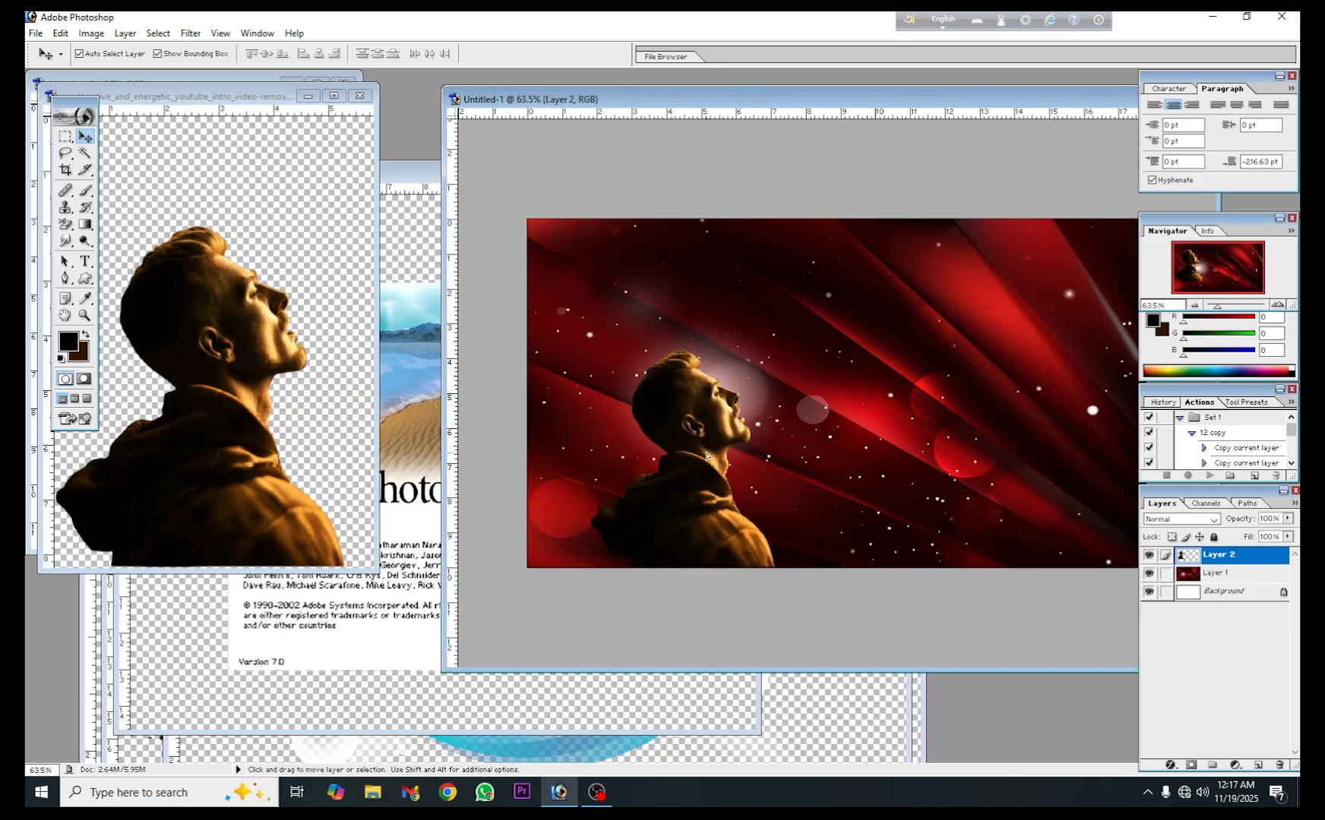
- Enlarge the man's cut-out to nearly the full canvas height and close its source image
{"action": "left_click_drag", "start_coordinate": [772, 347], "coordinate": [875, 240]}
{"action": "key", "text": "ctrl+e"}
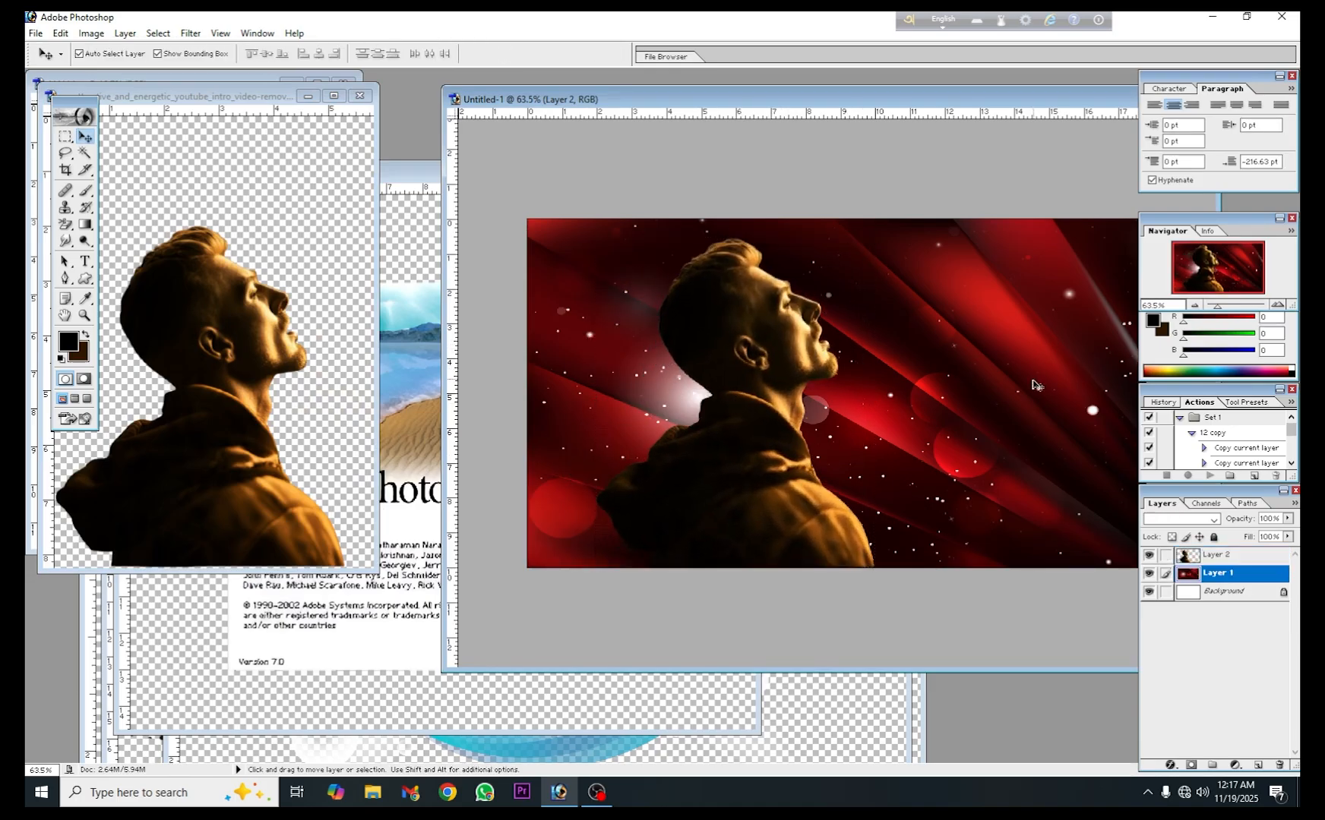
{"action": "left_click", "coordinate": [200, 396]}
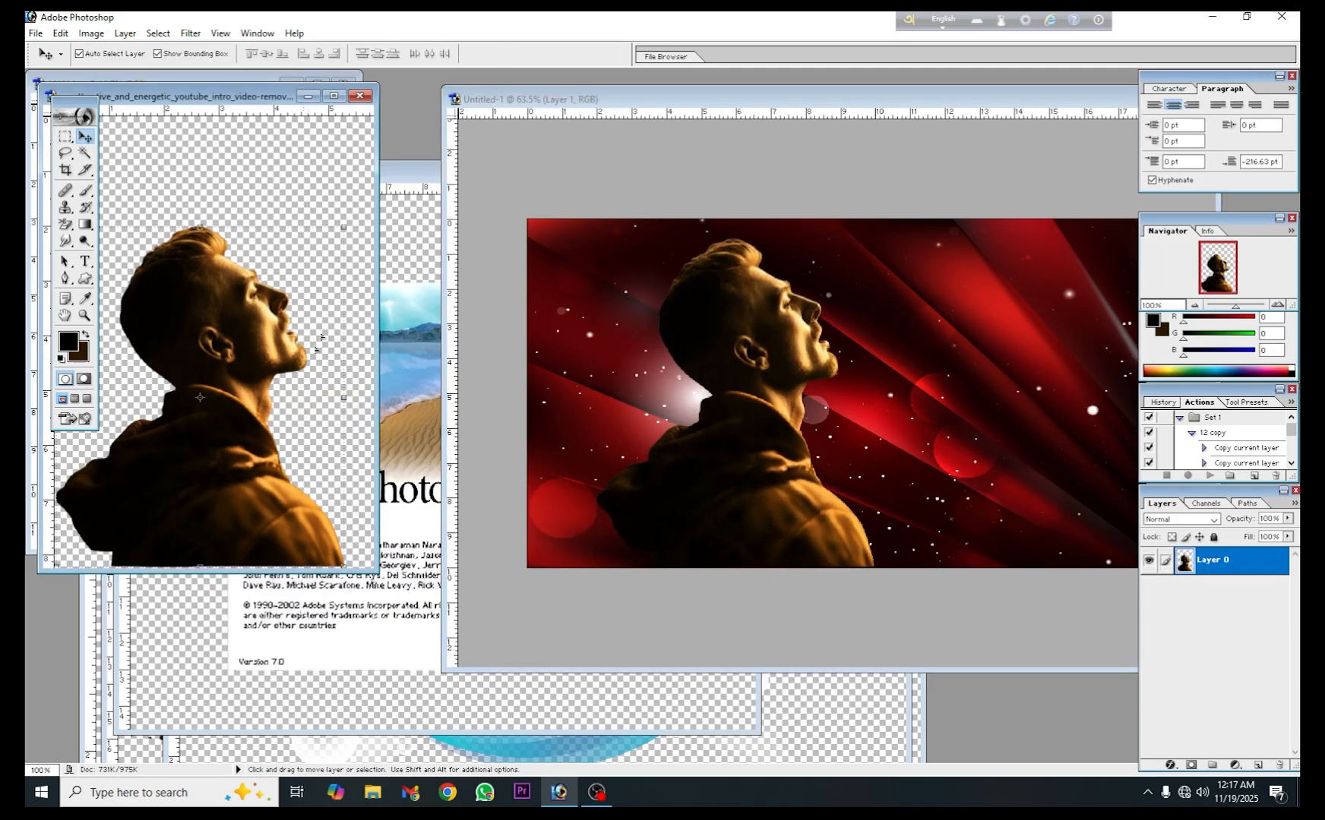
{"action": "left_click", "coordinate": [359, 96]}
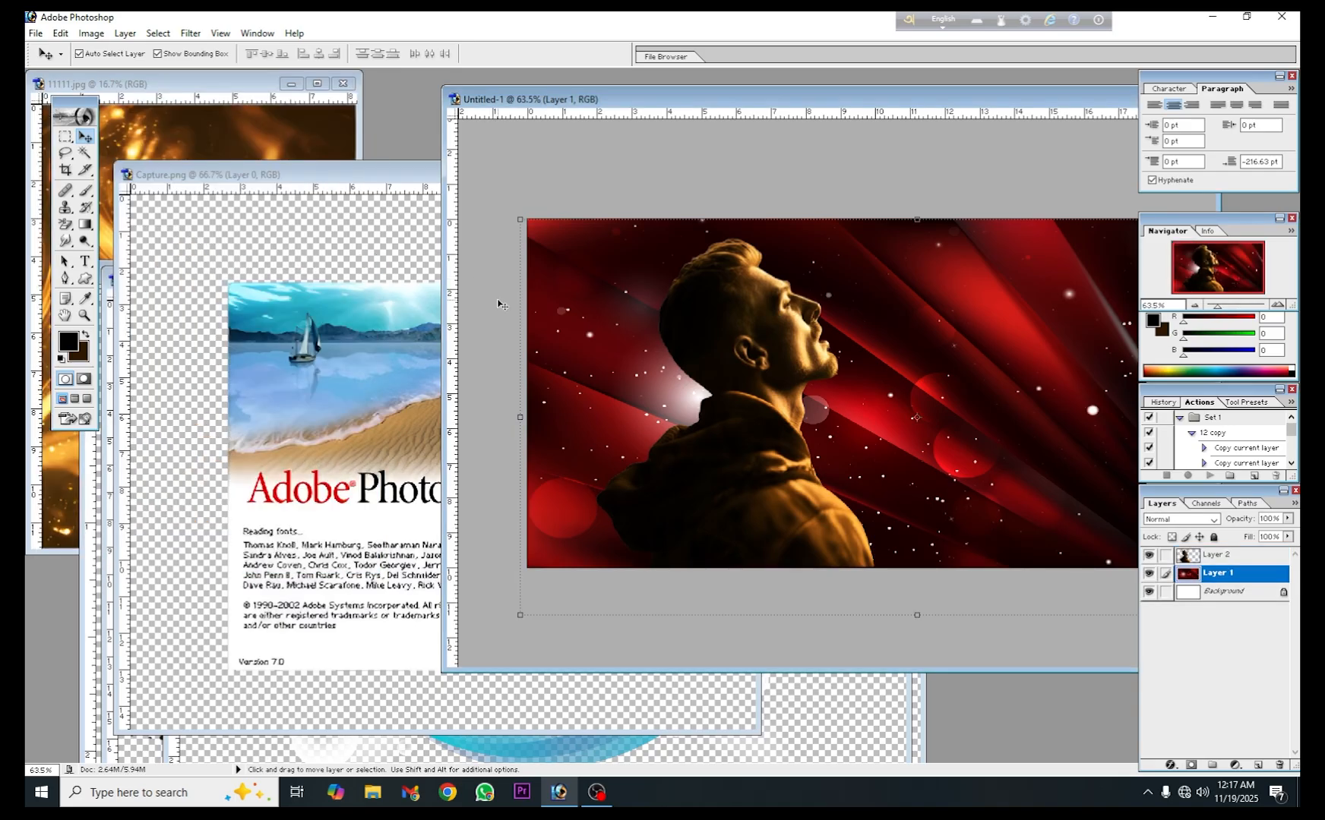
- Copy the golden texture from 11111.jpg into Untitled-1 between the man and the red background, and close the source image
{"action": "key", "text": "ctrl+Tab"}
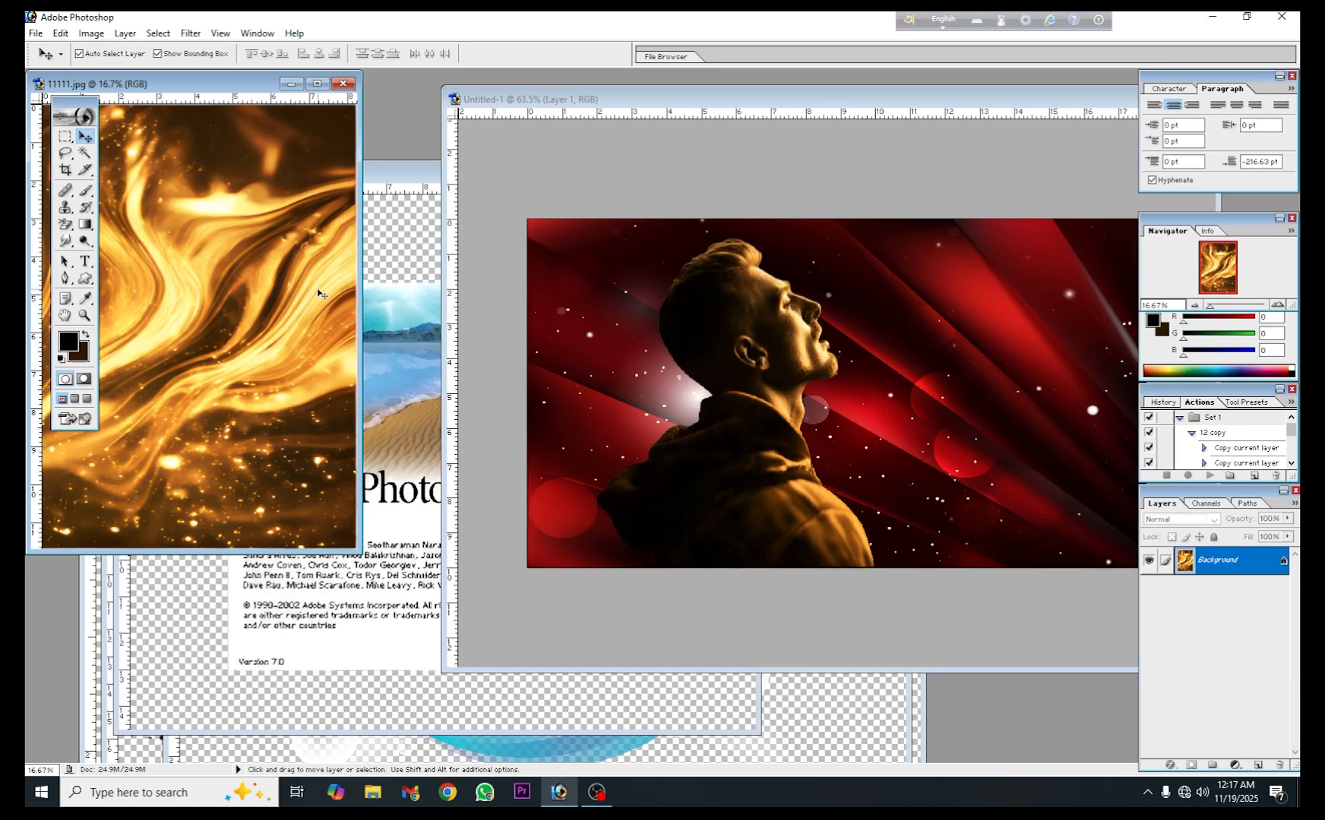
{"action": "left_click_drag", "start_coordinate": [319, 293], "coordinate": [614, 365]}
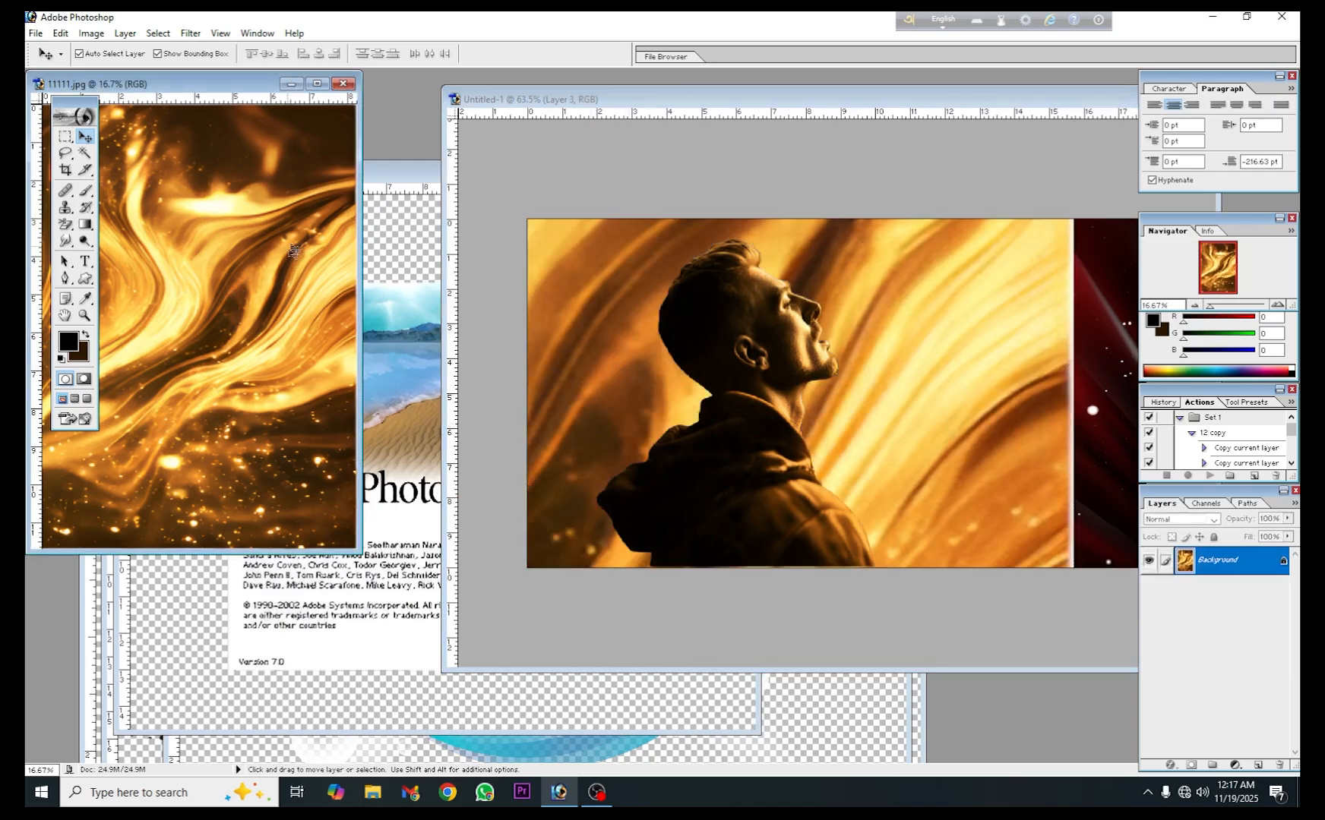
{"action": "left_click", "coordinate": [342, 83]}
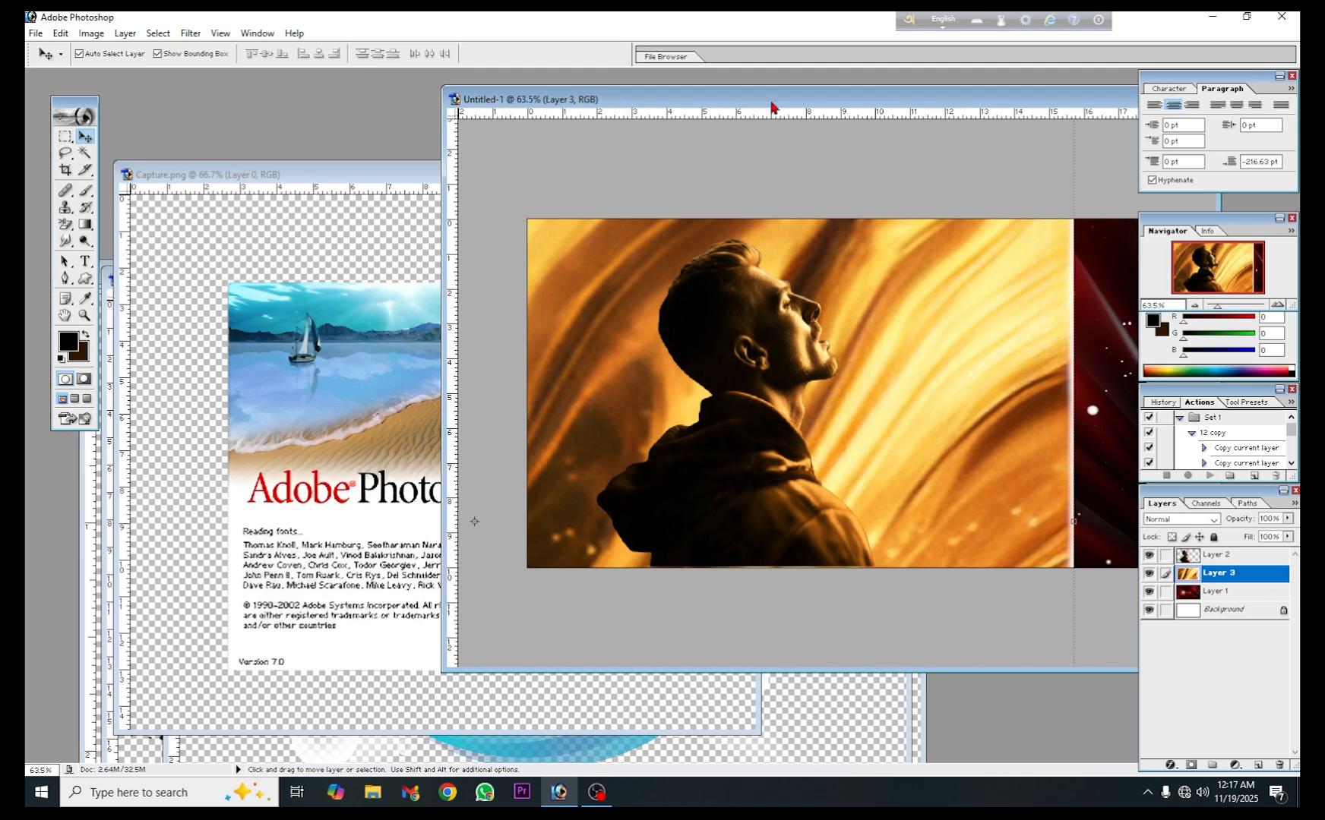
{"action": "left_click_drag", "start_coordinate": [775, 107], "coordinate": [495, 107]}
{"action": "left_click", "coordinate": [896, 98]}
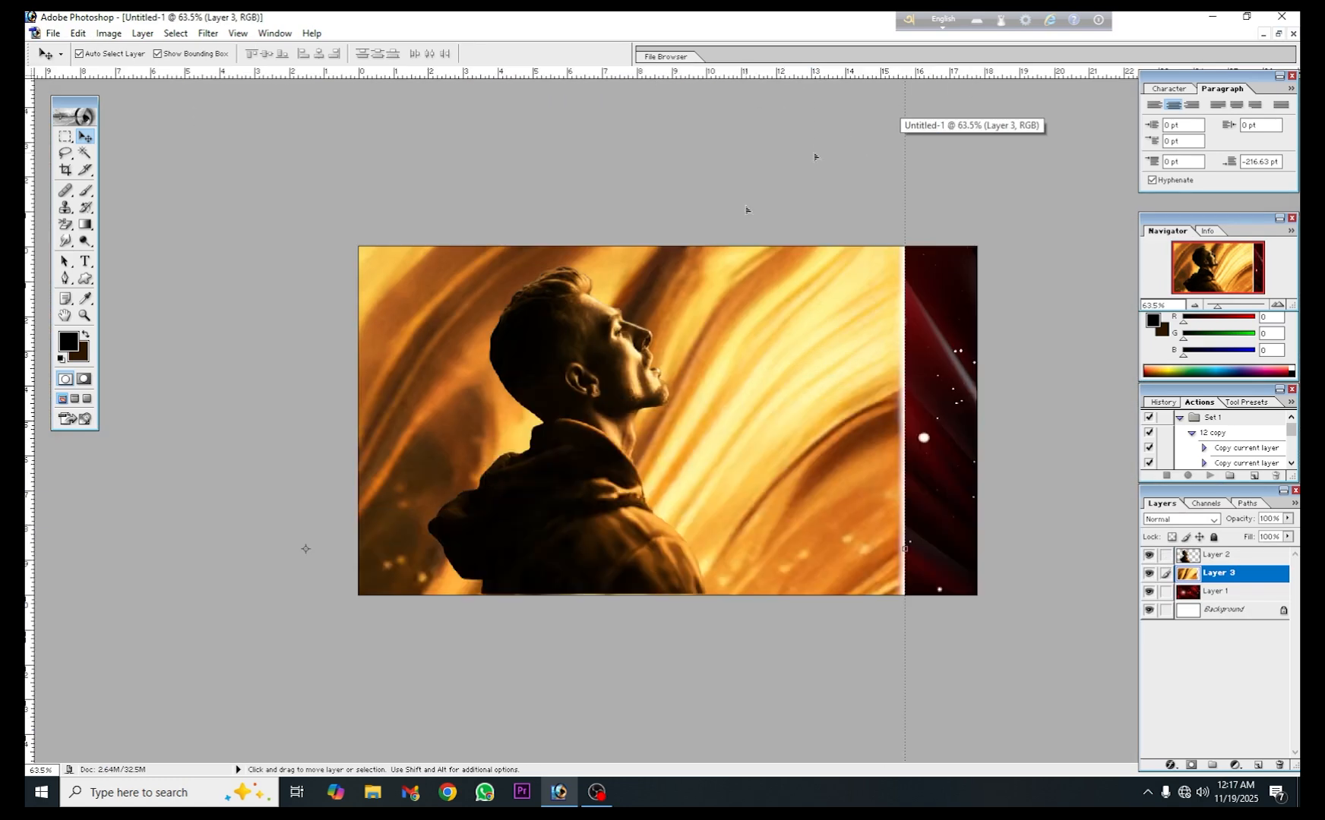
- Scale the golden texture down proportionally to about 23.2% and apply the transform
{"action": "scroll", "coordinate": [490, 490], "scroll_direction": "down", "scroll_amount": 10}
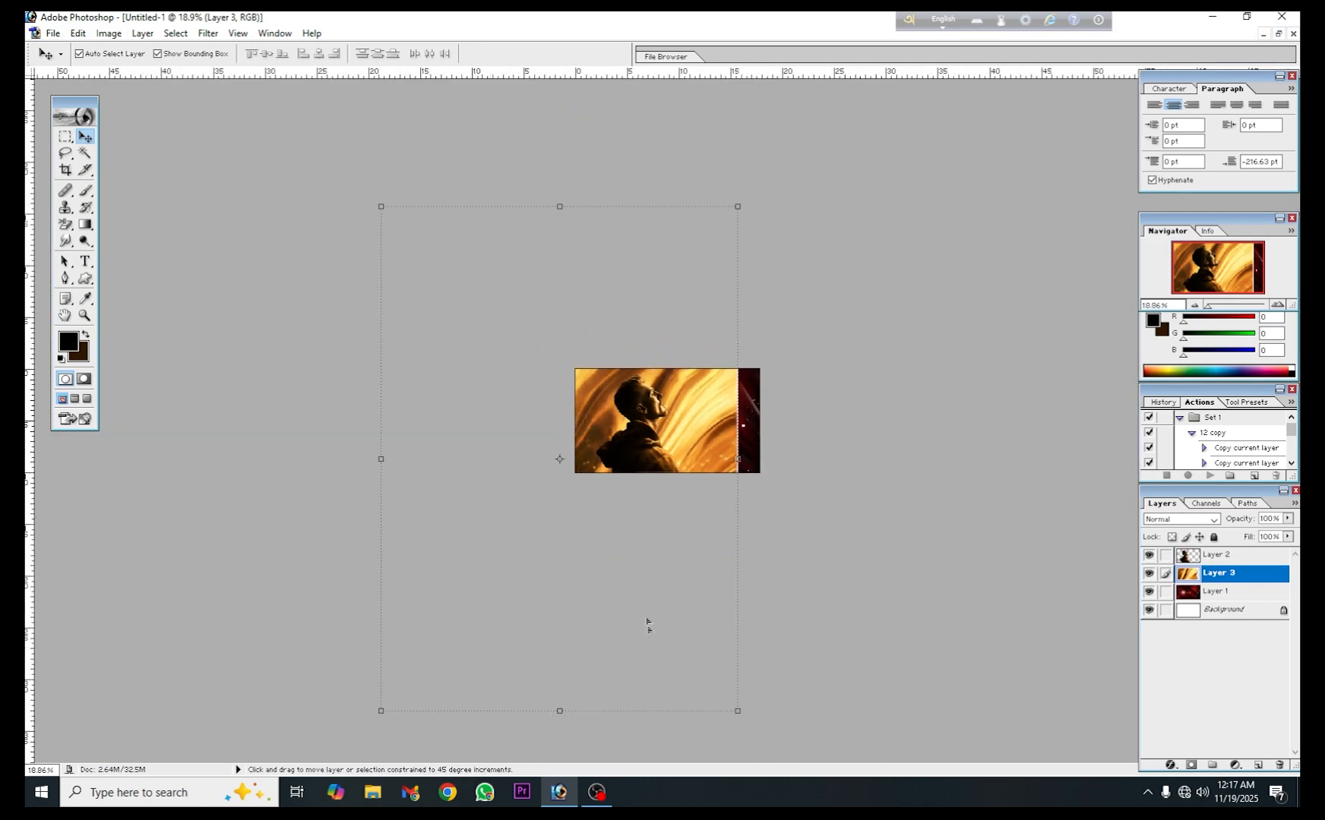
{"action": "left_click_drag", "start_coordinate": [737, 712], "coordinate": [601, 517]}
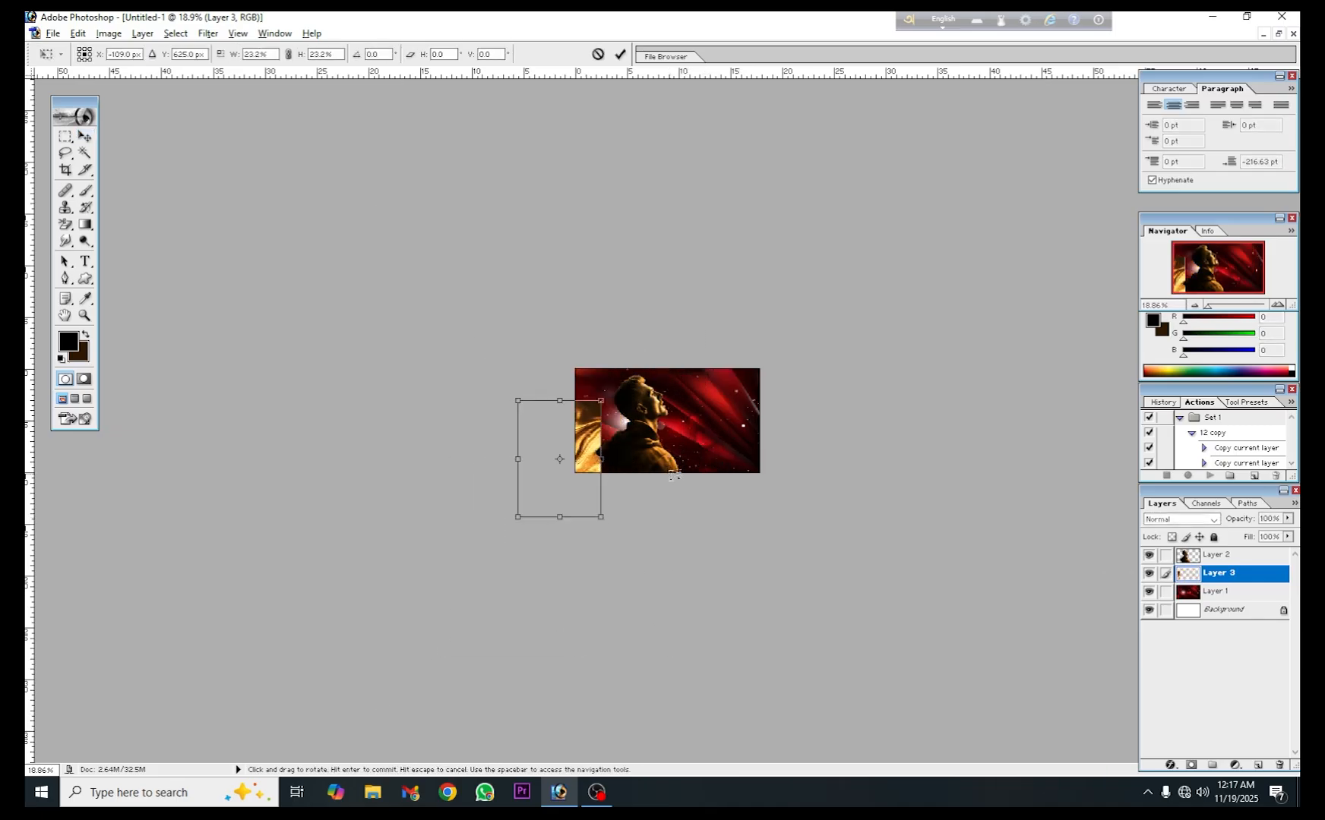
{"action": "left_click", "coordinate": [622, 54]}
- Move the golden texture behind the man so it covers the canvas's left part from top to bottom
{"action": "scroll", "coordinate": [622, 542], "scroll_direction": "up", "scroll_amount": 10}
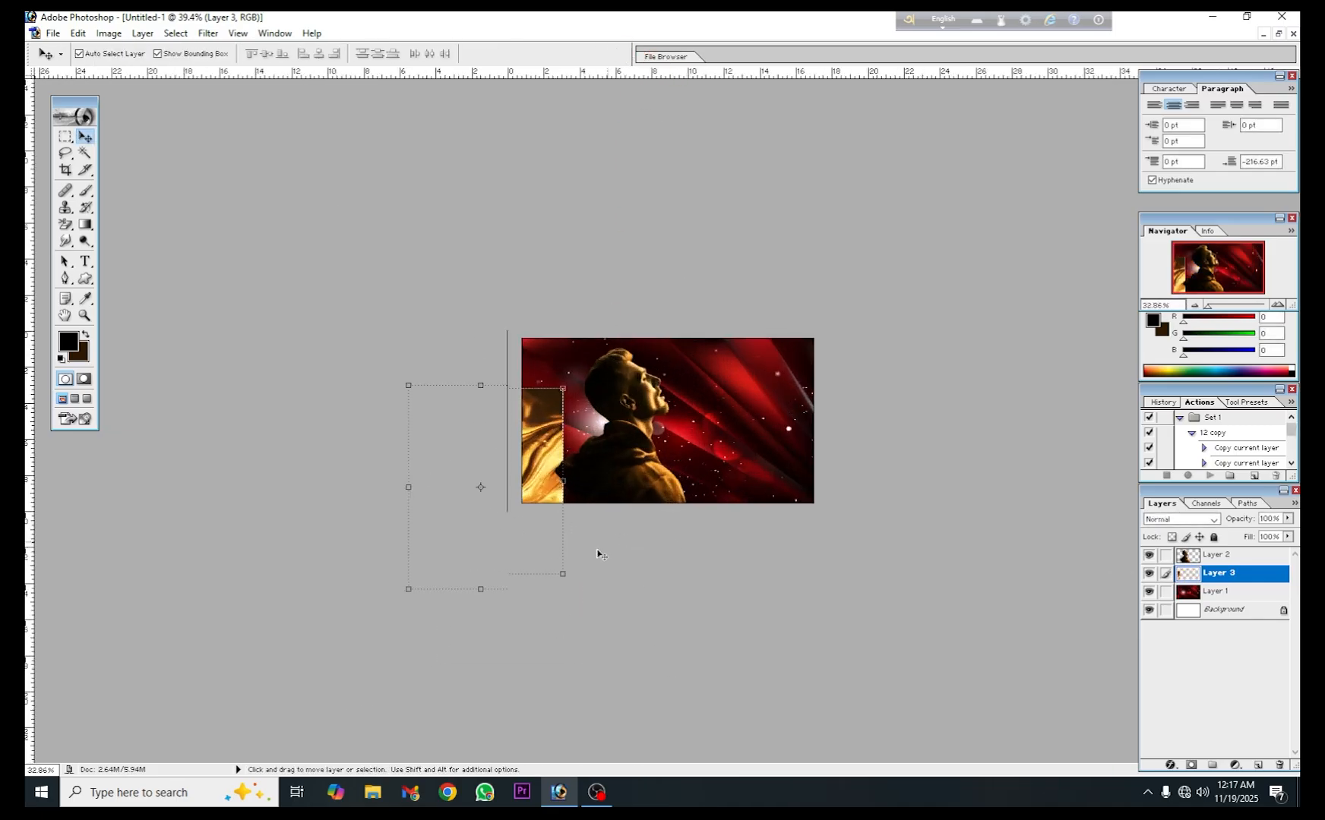
{"action": "left_click_drag", "start_coordinate": [427, 475], "coordinate": [555, 389]}
{"action": "mouse_move", "coordinate": [477, 360]}
{"action": "left_mouse_down"}
{"action": "mouse_move", "coordinate": [525, 336]}
{"action": "mouse_move", "coordinate": [522, 360]}
{"action": "mouse_move", "coordinate": [488, 350]}
{"action": "left_mouse_up"}
{"action": "left_click", "coordinate": [433, 345]}
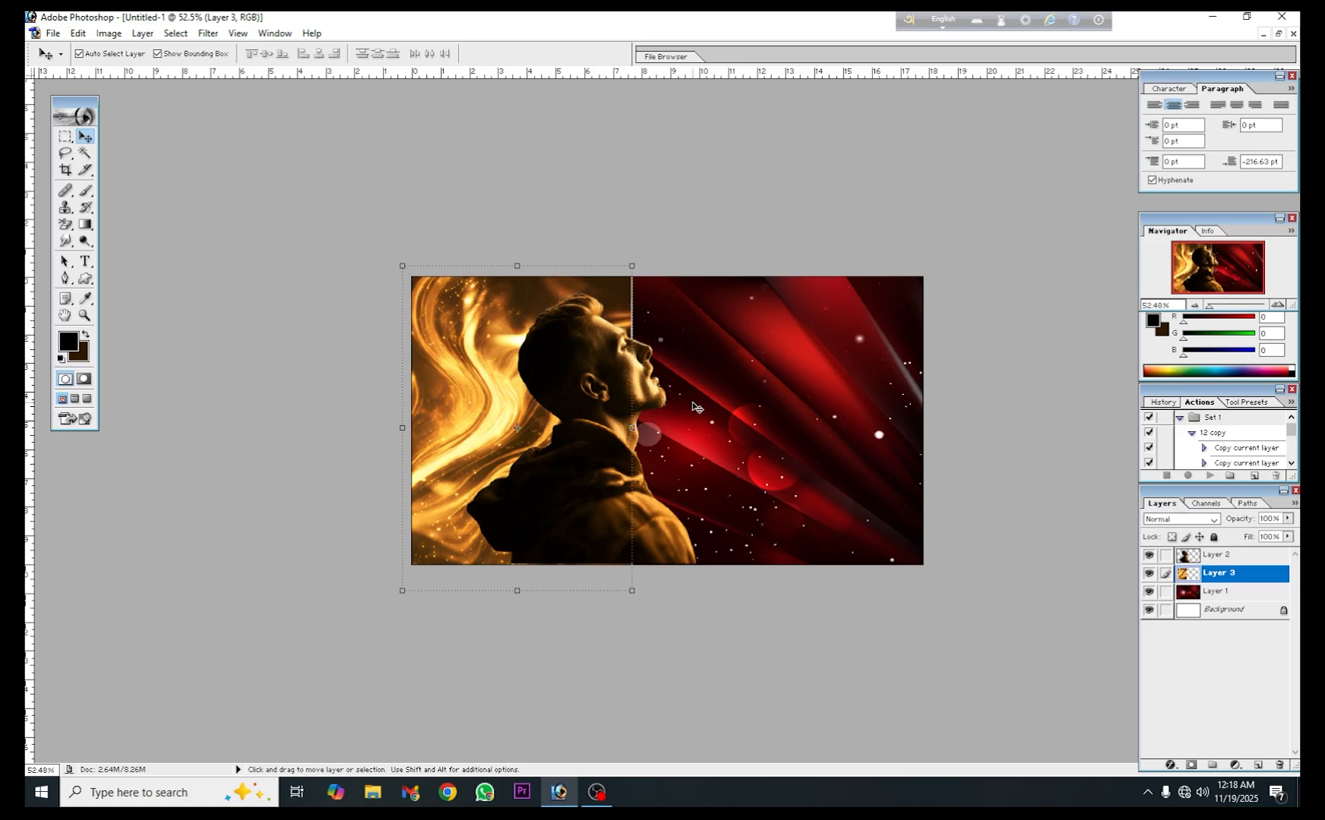
{"action": "scroll", "coordinate": [674, 446], "scroll_direction": "up", "scroll_amount": 3}
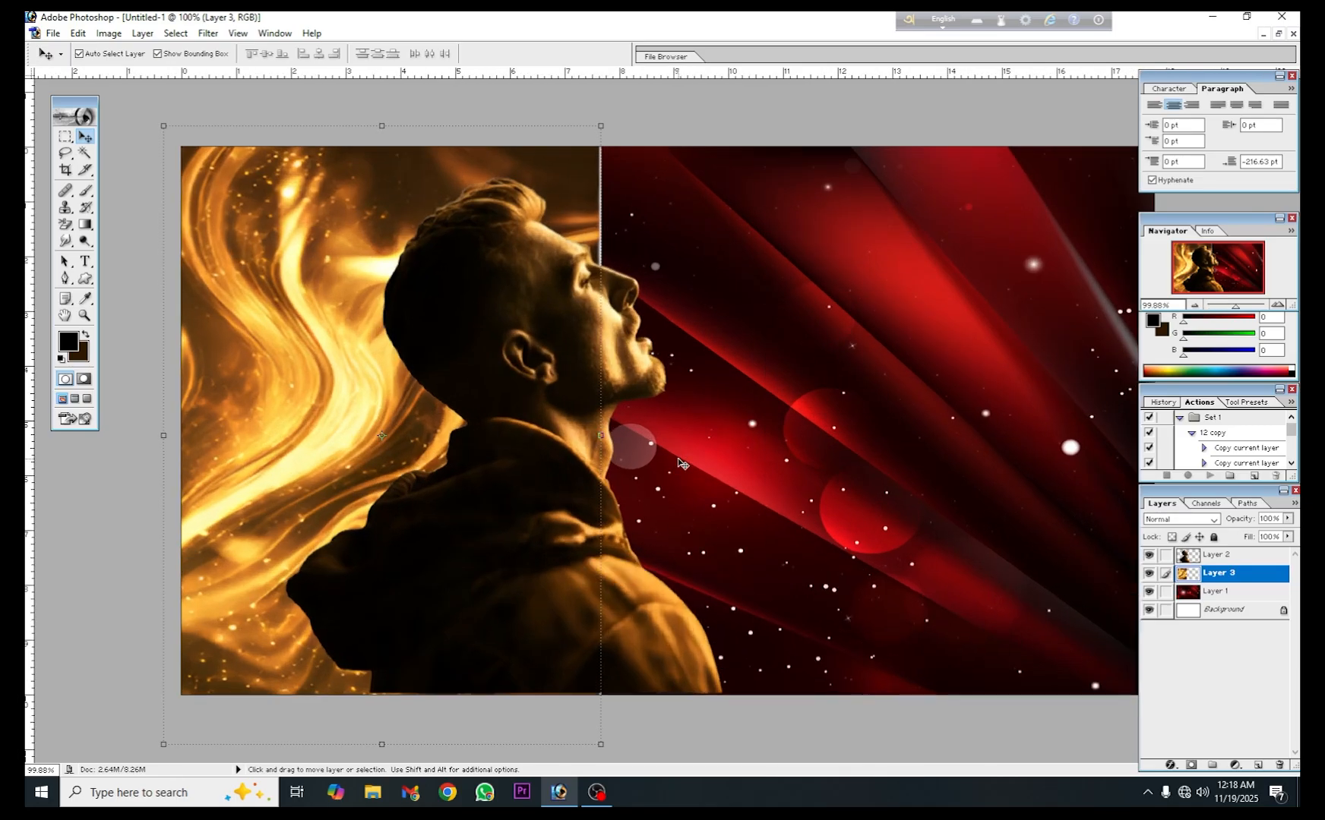
{"action": "left_click", "coordinate": [648, 237]}
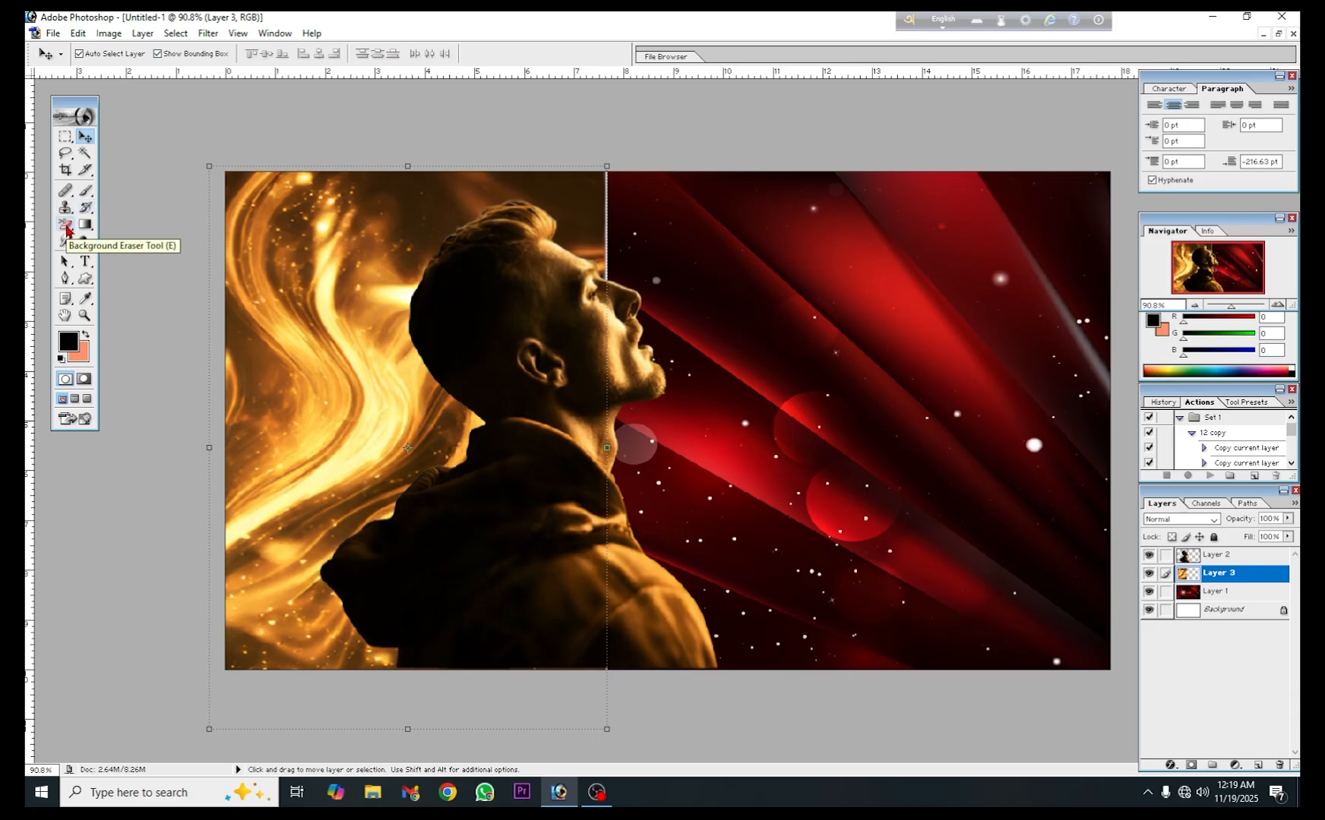
- Erase the golden texture's hard right edge above and beside the man's face with the Background Eraser, blending it into the red background
{"action": "left_click", "coordinate": [67, 231]}
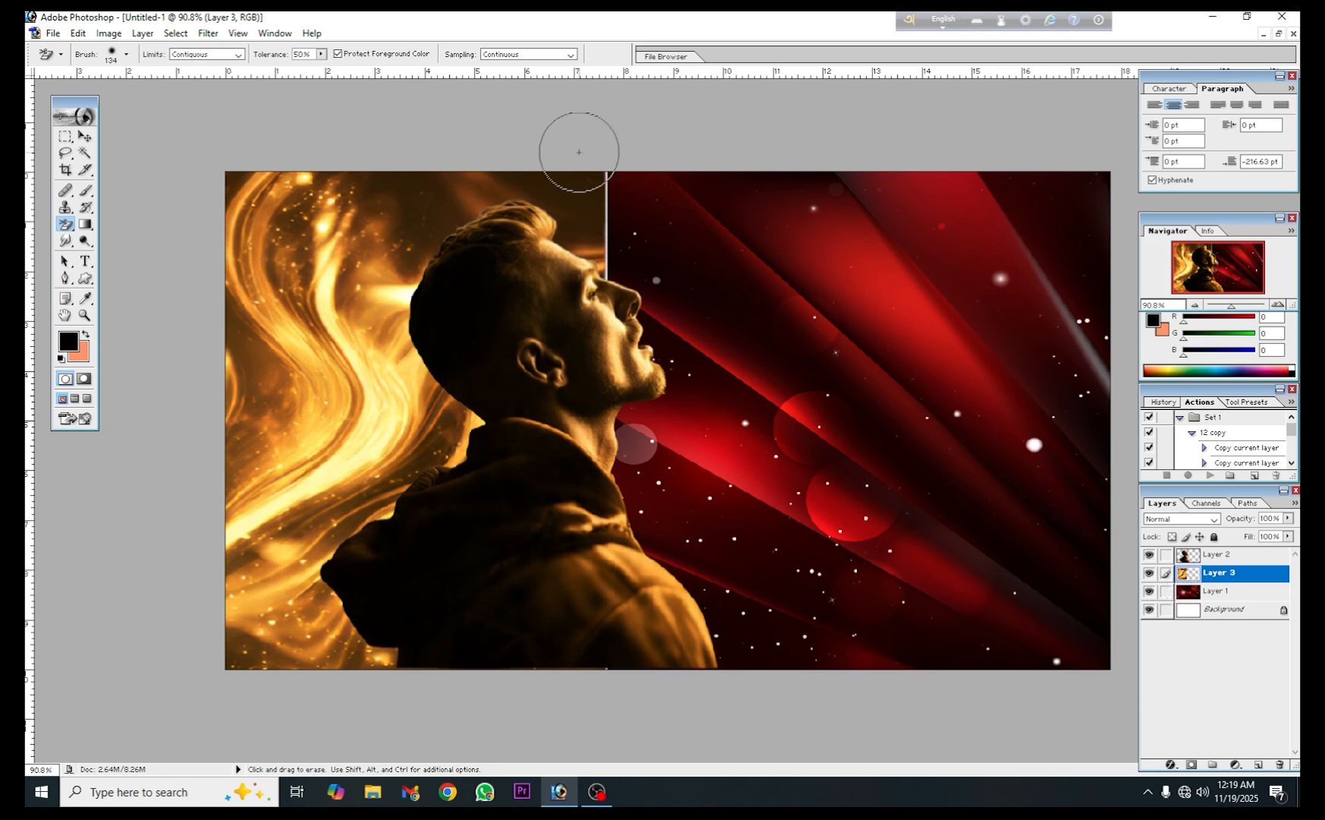
{"action": "mouse_move", "coordinate": [585, 173]}
{"action": "left_mouse_down"}
{"action": "mouse_move", "coordinate": [627, 259]}
{"action": "mouse_move", "coordinate": [585, 169]}
{"action": "mouse_move", "coordinate": [614, 238]}
{"action": "mouse_move", "coordinate": [592, 135]}
{"action": "mouse_move", "coordinate": [615, 209]}
{"action": "mouse_move", "coordinate": [593, 154]}
{"action": "mouse_move", "coordinate": [573, 207]}
{"action": "mouse_move", "coordinate": [605, 284]}
{"action": "mouse_move", "coordinate": [575, 210]}
{"action": "mouse_move", "coordinate": [604, 267]}
{"action": "mouse_move", "coordinate": [604, 181]}
{"action": "left_mouse_up"}
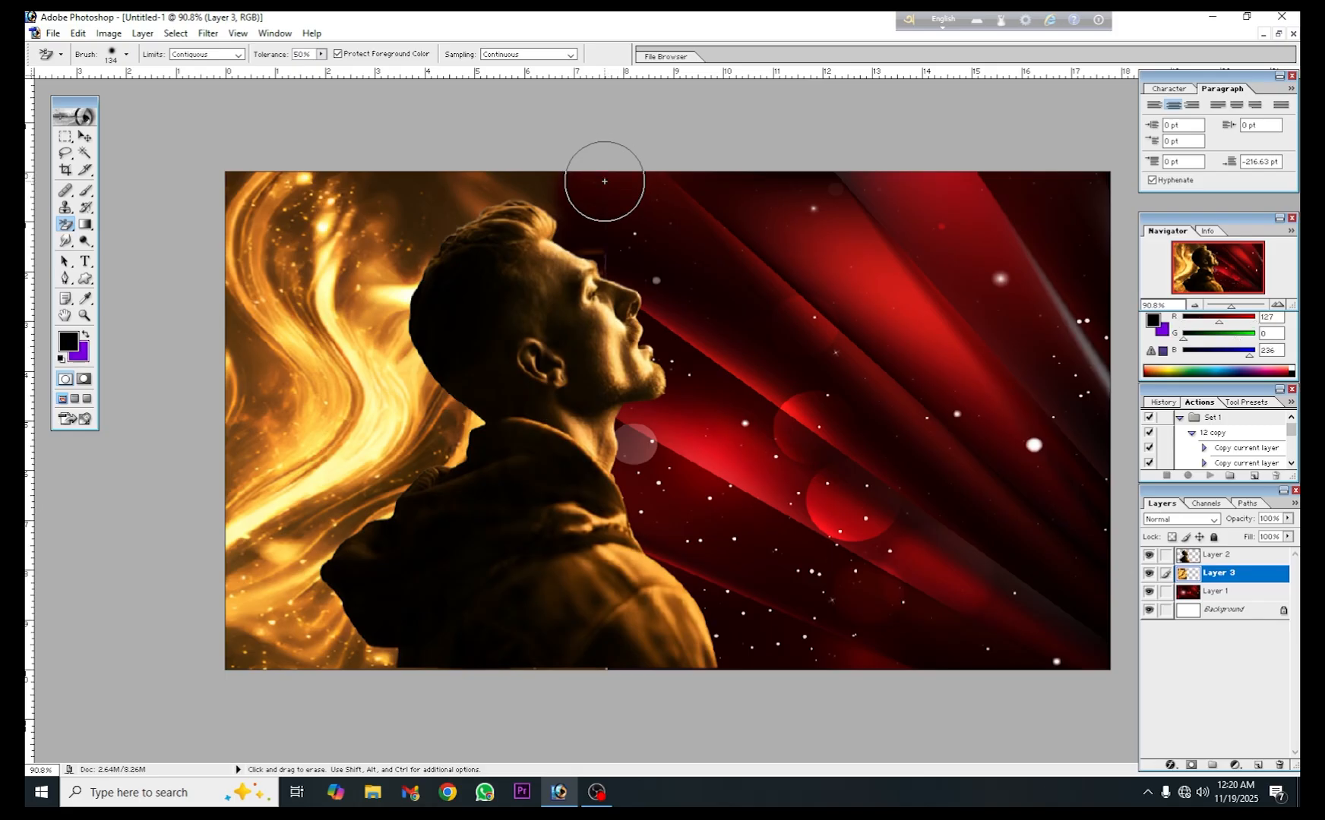
{"action": "mouse_move", "coordinate": [600, 249]}
{"action": "left_mouse_down"}
{"action": "mouse_move", "coordinate": [601, 269]}
{"action": "mouse_move", "coordinate": [518, 153]}
{"action": "mouse_move", "coordinate": [503, 153]}
{"action": "mouse_move", "coordinate": [551, 212]}
{"action": "left_mouse_up"}
{"action": "left_click_drag", "start_coordinate": [619, 327], "coordinate": [627, 284]}
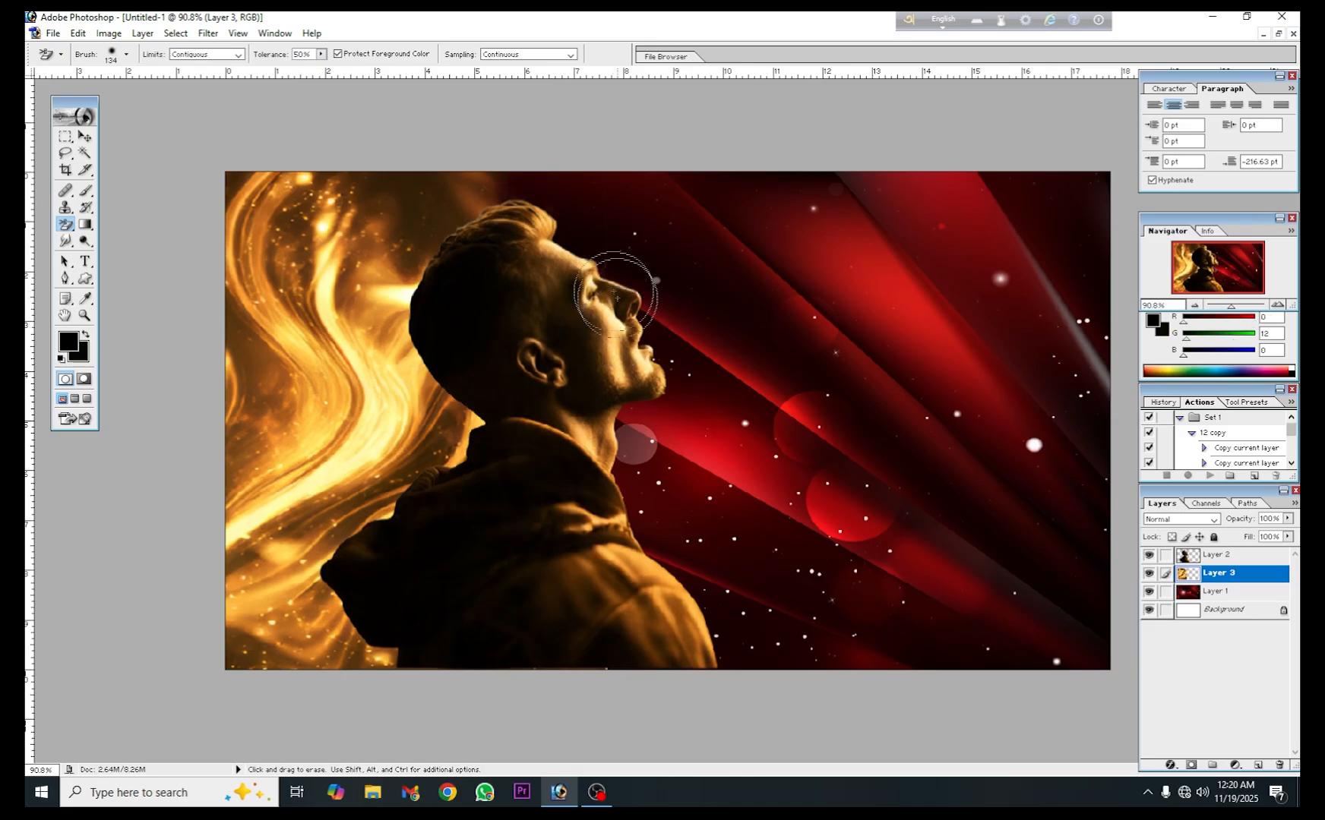
{"action": "scroll", "coordinate": [661, 443], "scroll_direction": "down", "scroll_amount": 2}
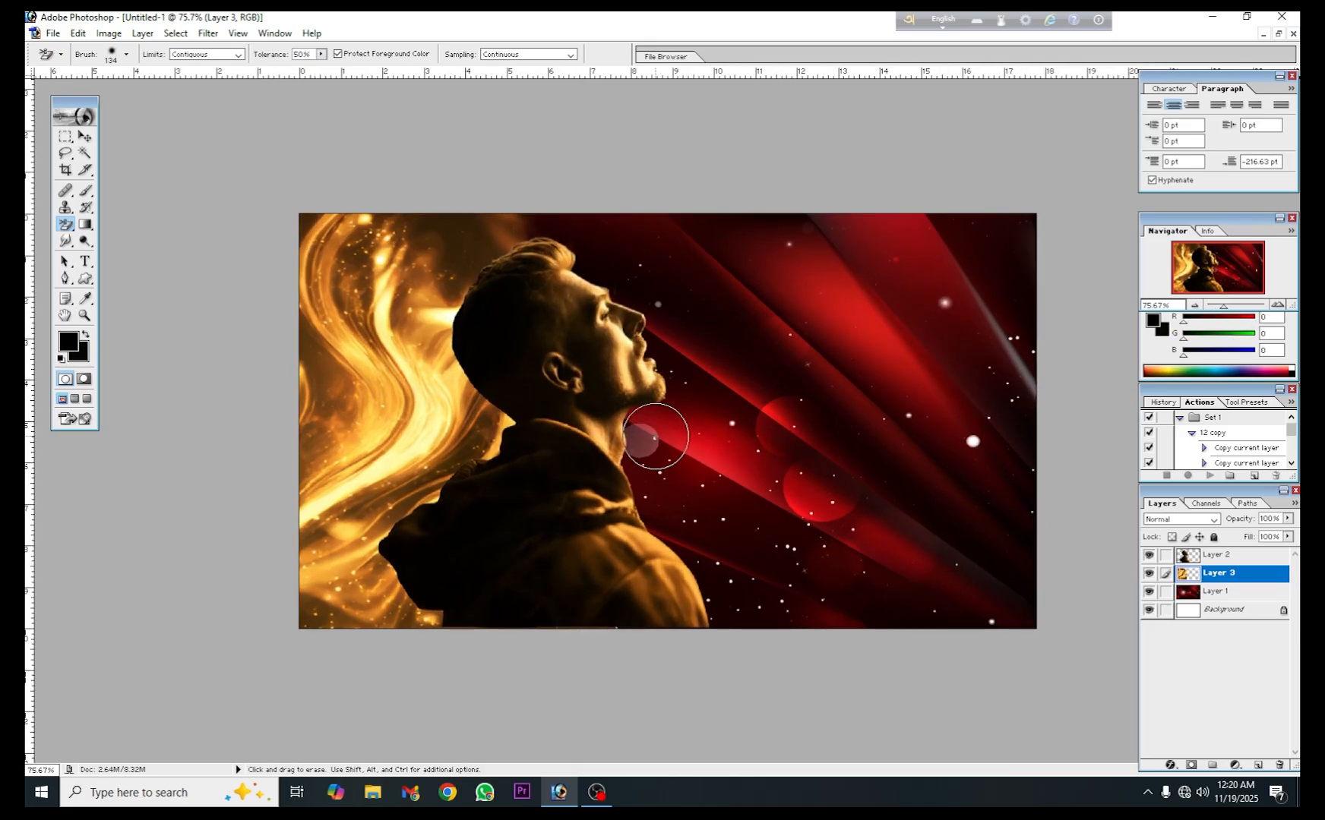
- Brighten the man's cut-out with an RGB Curves adjustment, raising the midtones and highlights and mapping input 33 to output 47
{"action": "left_click", "coordinate": [85, 138]}
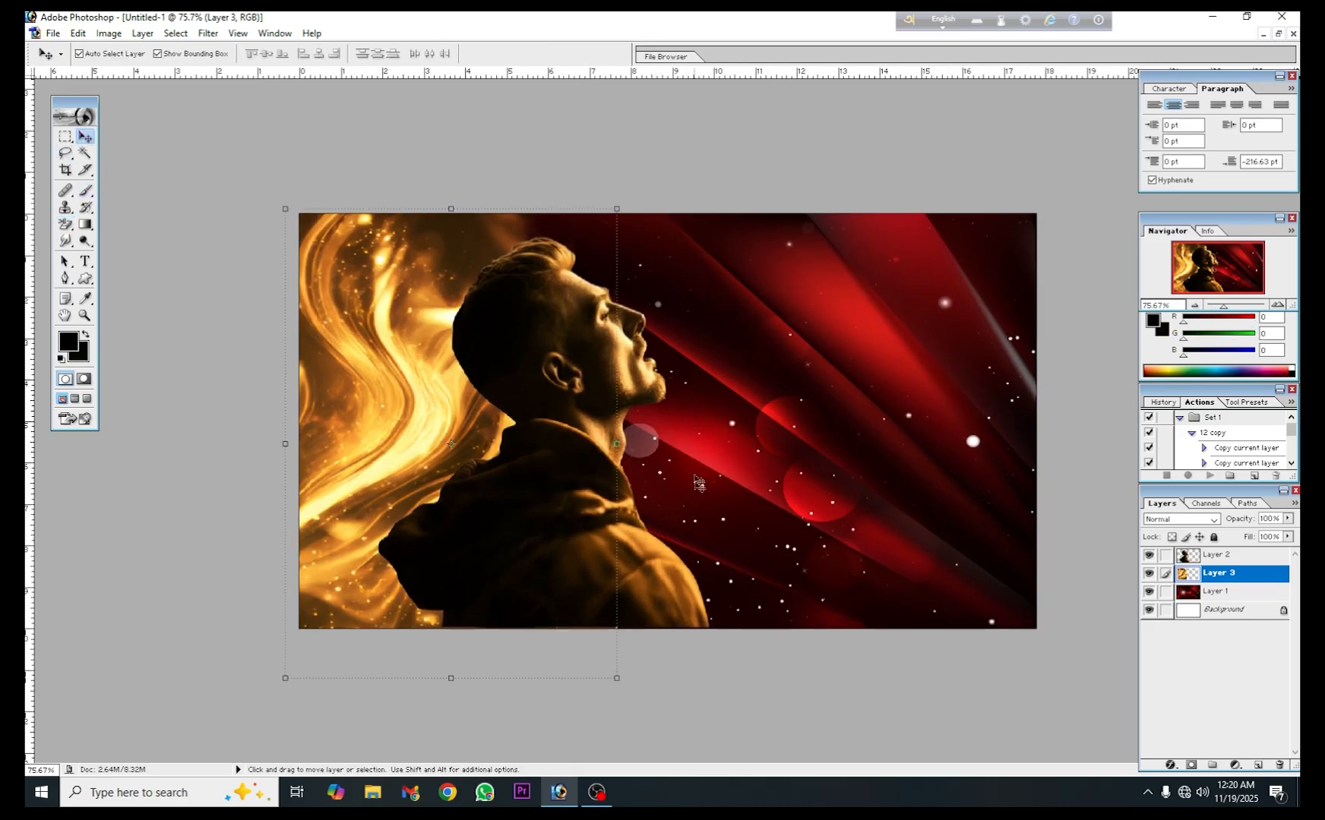
{"action": "left_click", "coordinate": [676, 512]}
{"action": "left_click", "coordinate": [632, 547]}
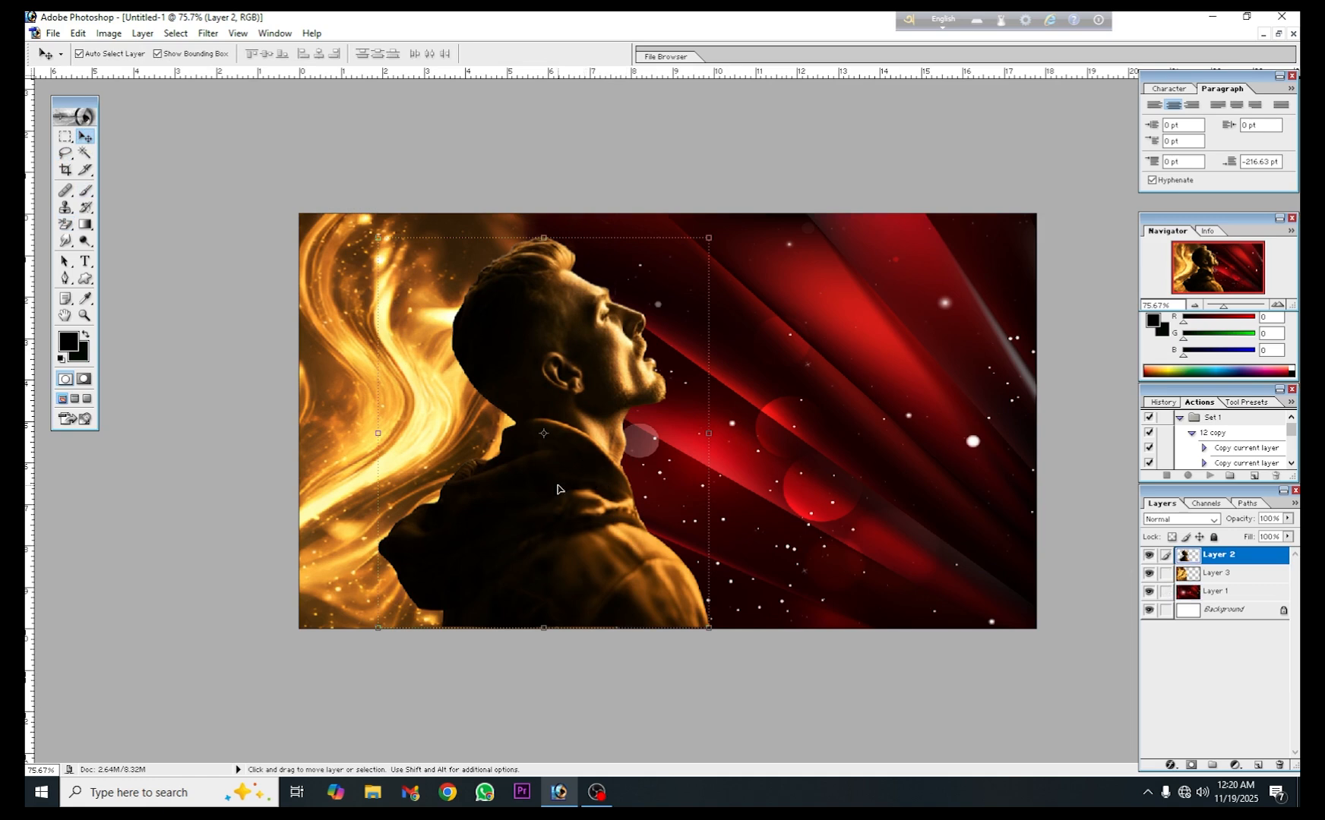
{"action": "key", "text": "ctrl+m"}
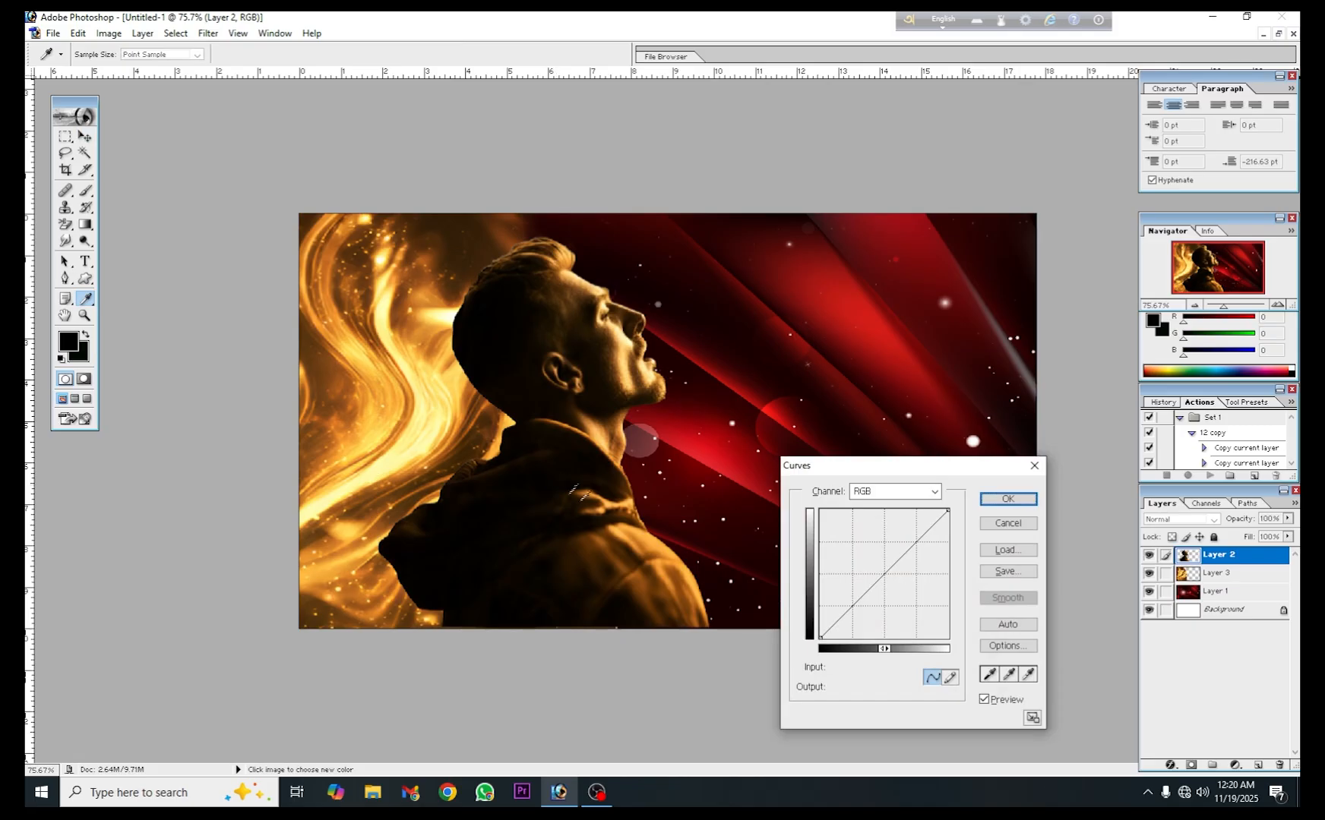
{"action": "left_click_drag", "start_coordinate": [893, 468], "coordinate": [918, 261]}
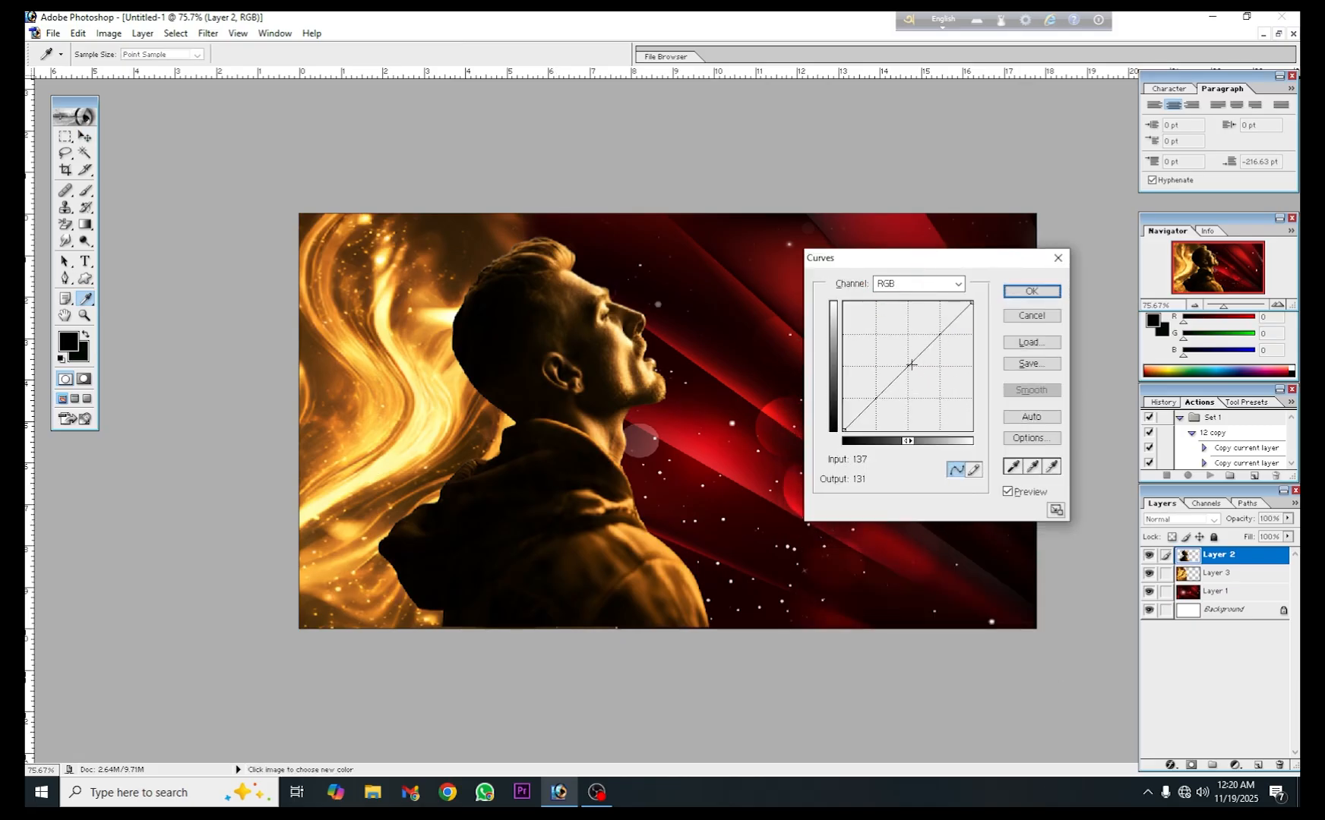
{"action": "left_click_drag", "start_coordinate": [907, 364], "coordinate": [915, 343]}
{"action": "left_click_drag", "start_coordinate": [861, 403], "coordinate": [861, 407]}
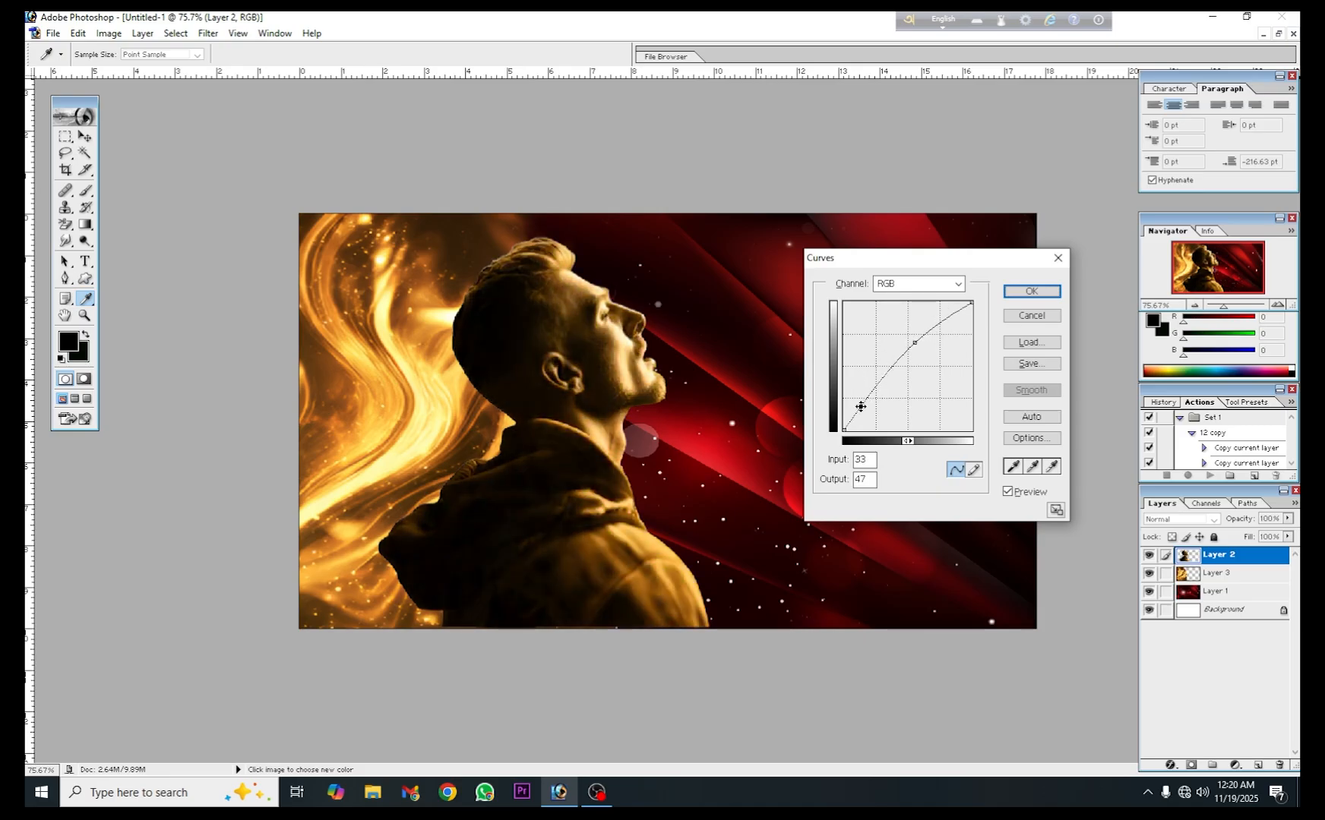
{"action": "left_click", "coordinate": [938, 326]}
{"action": "left_click_drag", "start_coordinate": [938, 325], "coordinate": [938, 323]}
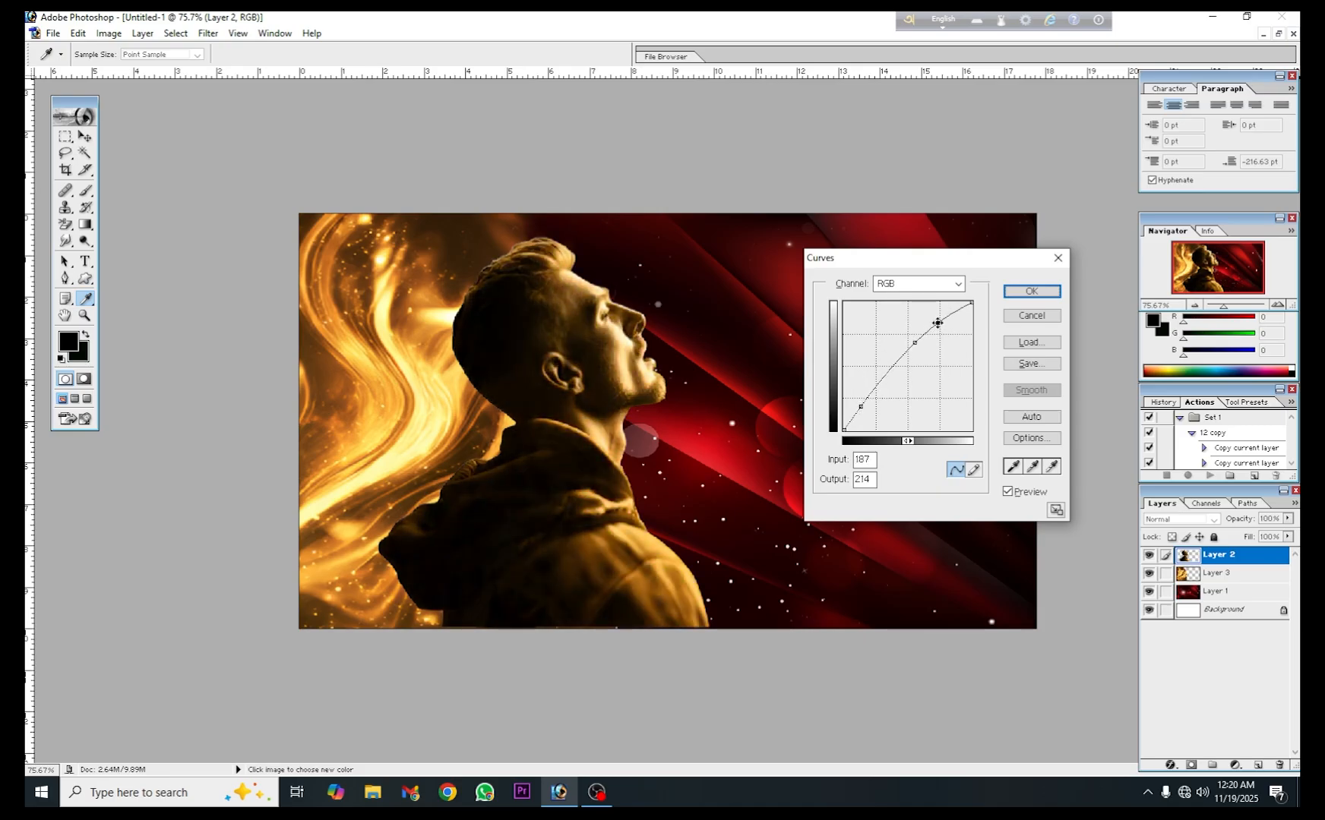
{"action": "left_click", "coordinate": [905, 355]}
{"action": "left_click_drag", "start_coordinate": [905, 355], "coordinate": [904, 353]}
{"action": "left_click", "coordinate": [1024, 291]}
{"action": "key", "text": "v"}
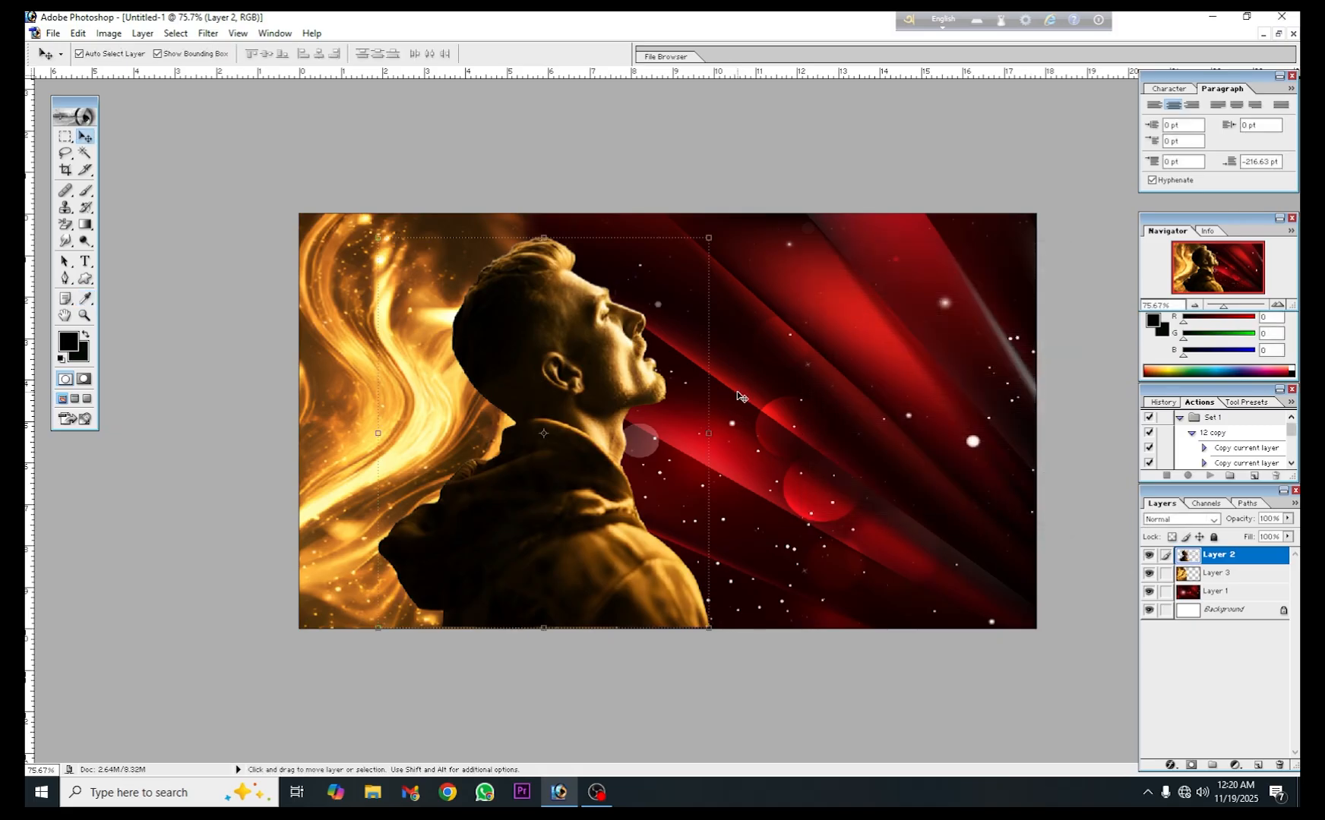
- Copy the numbered options graphic from pngegg (7).png into Untitled-1 just above the red background, and close its source image
{"action": "left_click", "coordinate": [840, 379]}
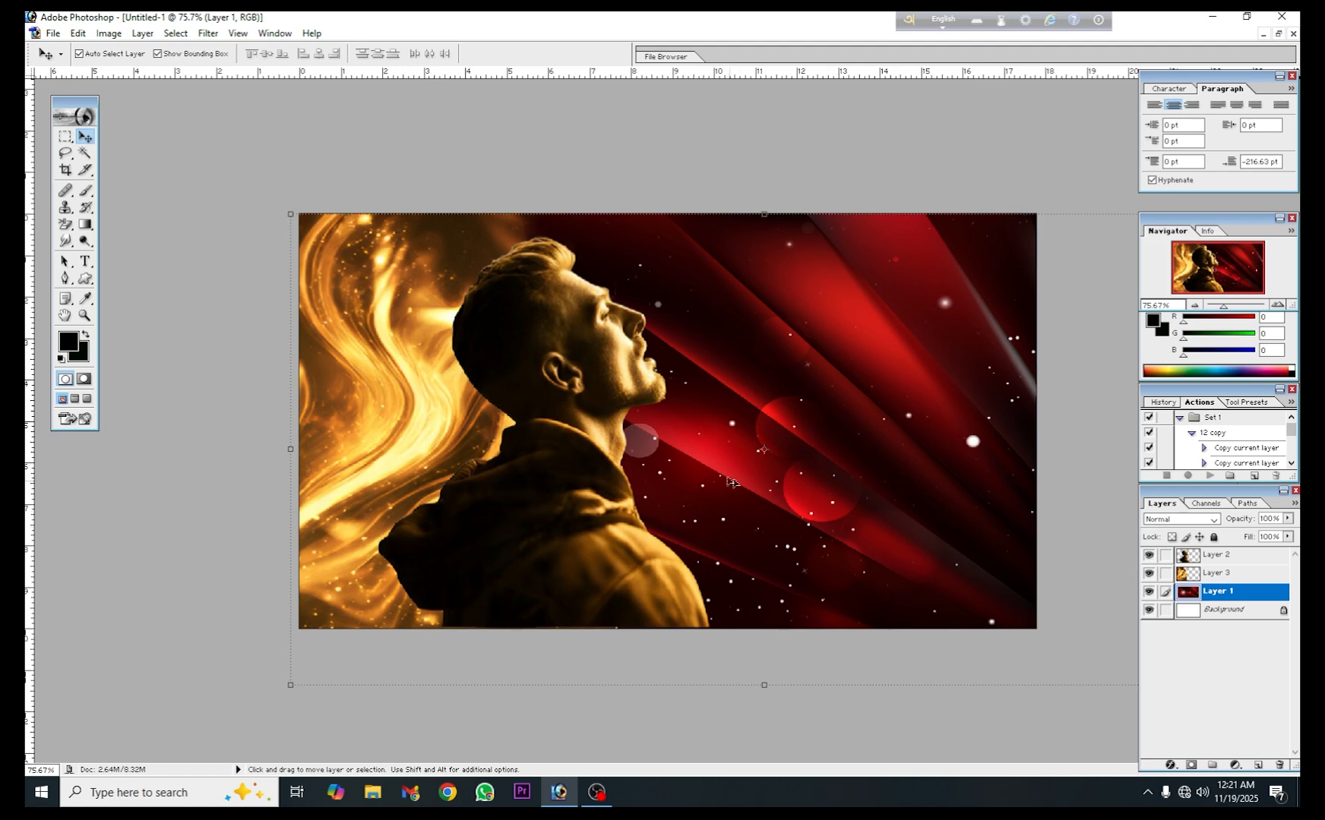
{"action": "left_click", "coordinate": [1280, 34]}
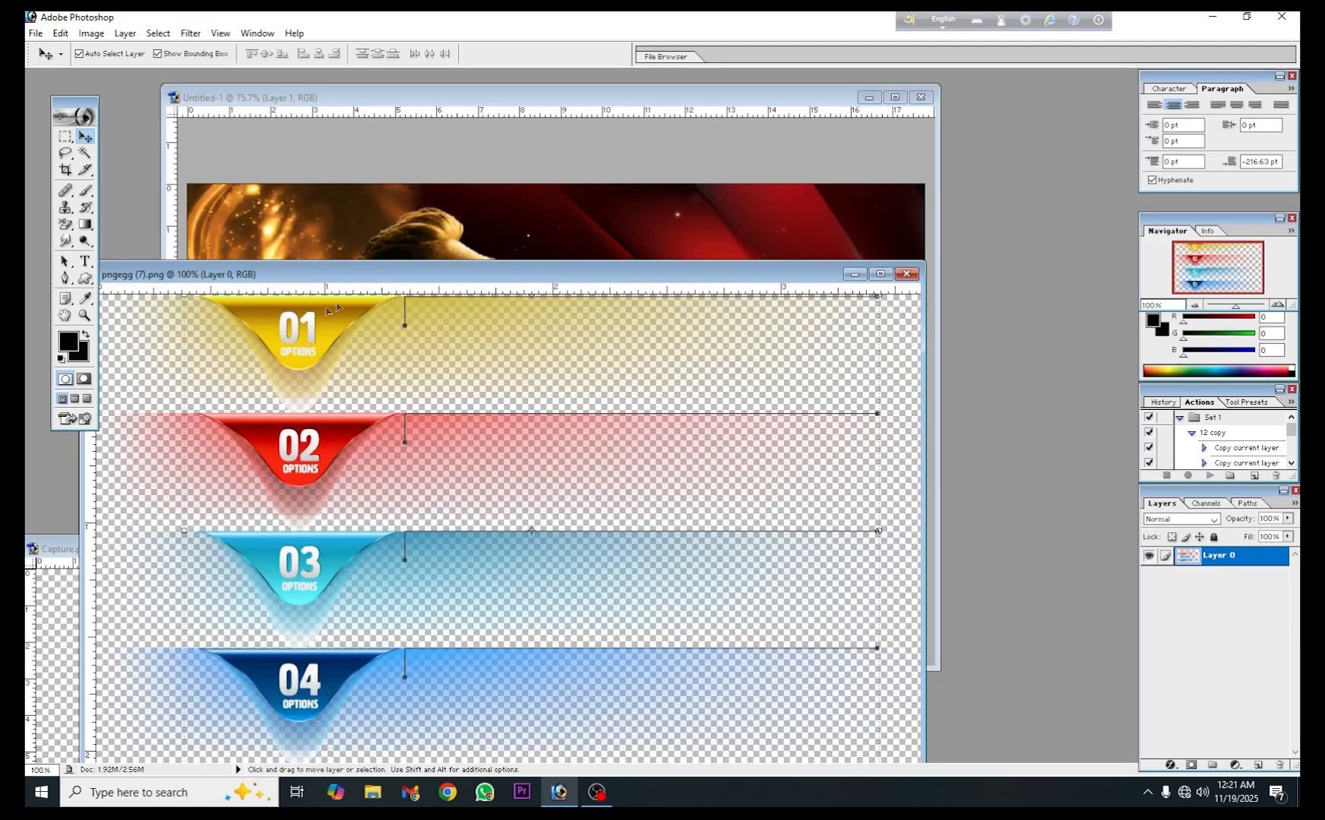
{"action": "left_click_drag", "start_coordinate": [395, 279], "coordinate": [334, 248]}
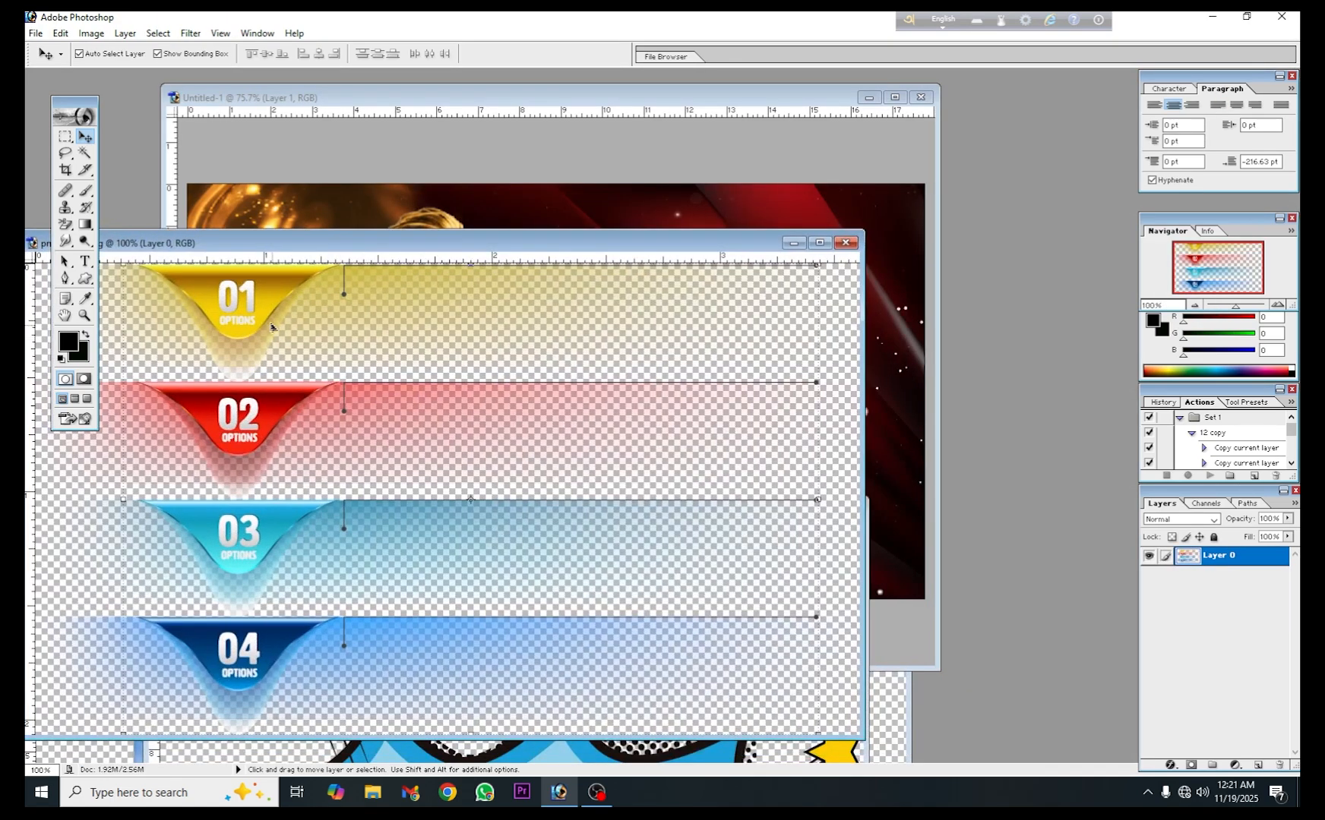
{"action": "left_click_drag", "start_coordinate": [264, 324], "coordinate": [714, 268]}
{"action": "left_click", "coordinate": [129, 380]}
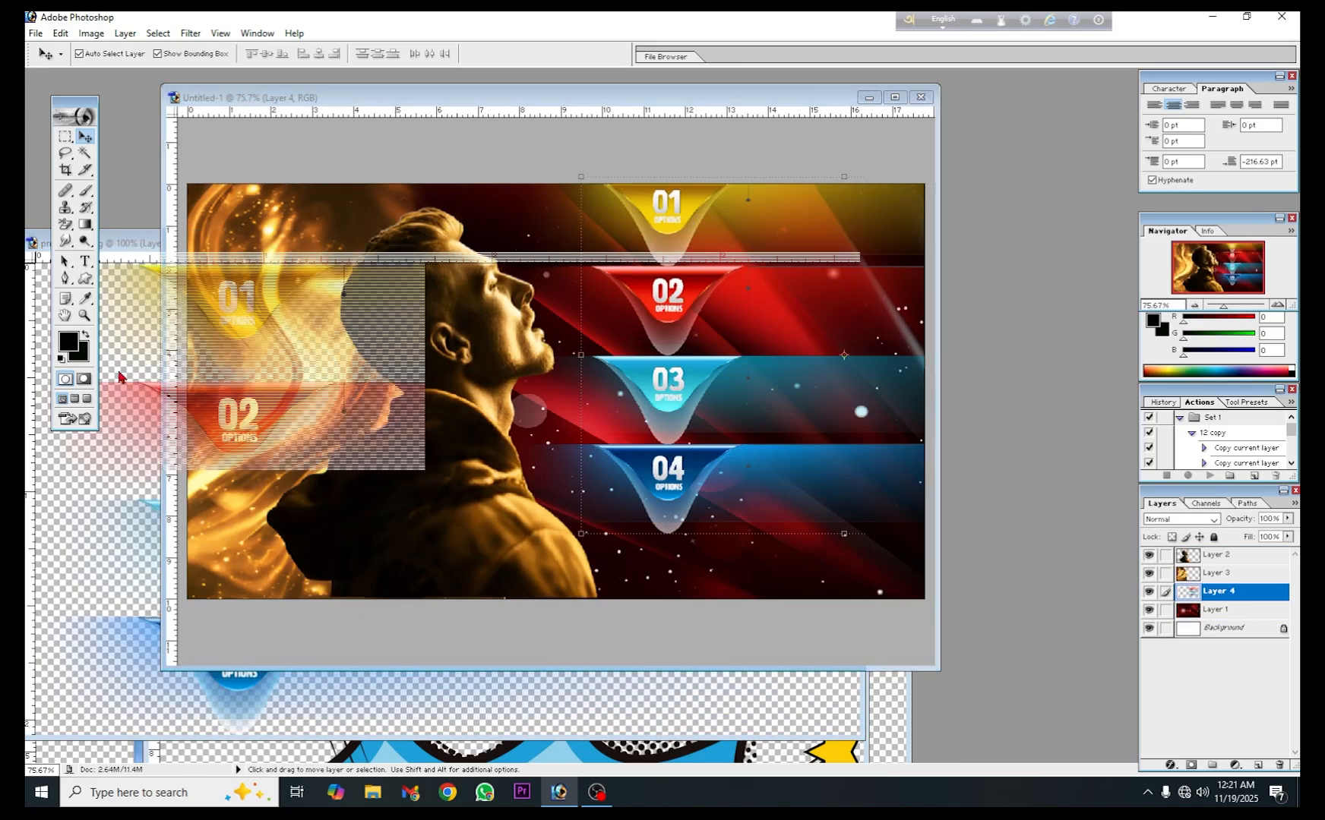
{"action": "left_click", "coordinate": [847, 244]}
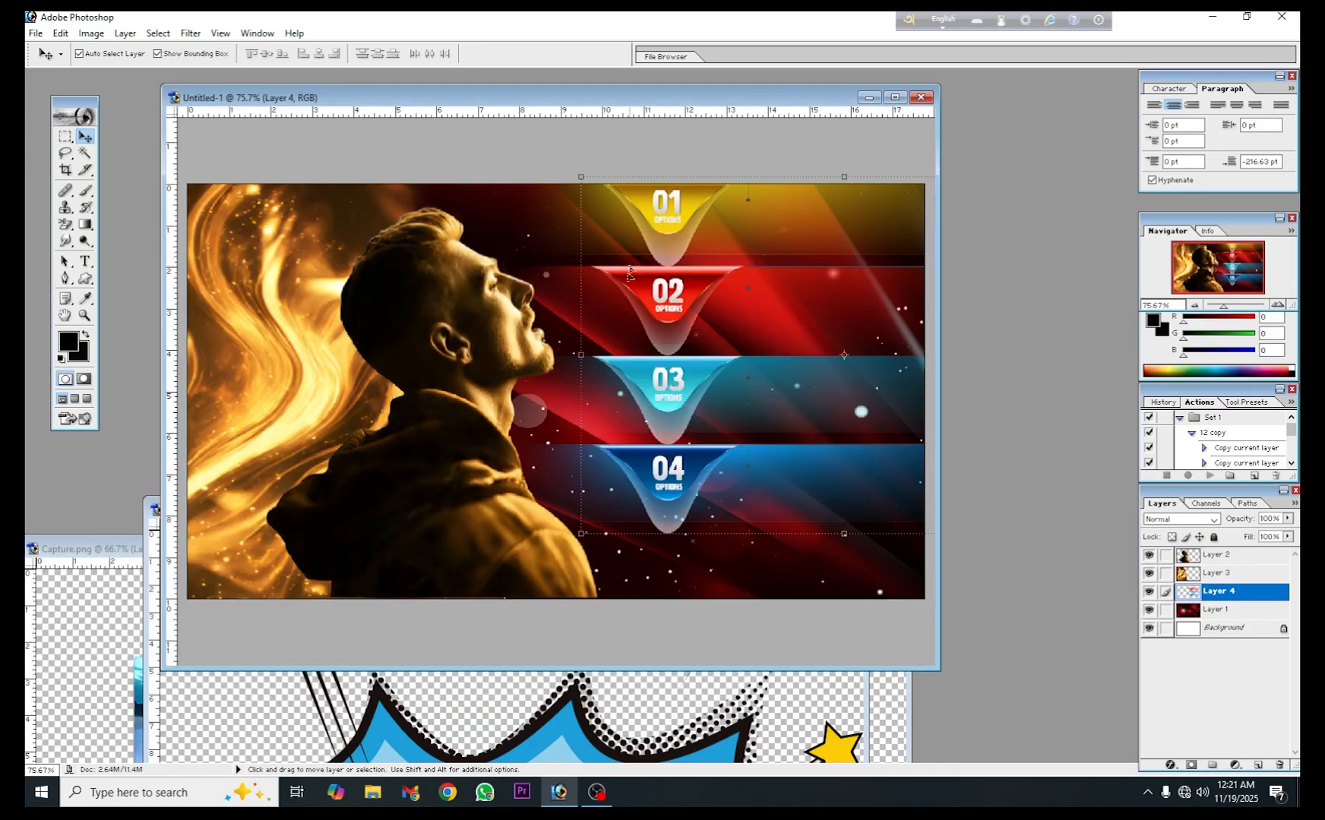
- Shrink the options graphic into the canvas's lower-right corner, apply the transform, and fine-tune its horizontal position
{"action": "left_click", "coordinate": [895, 98]}
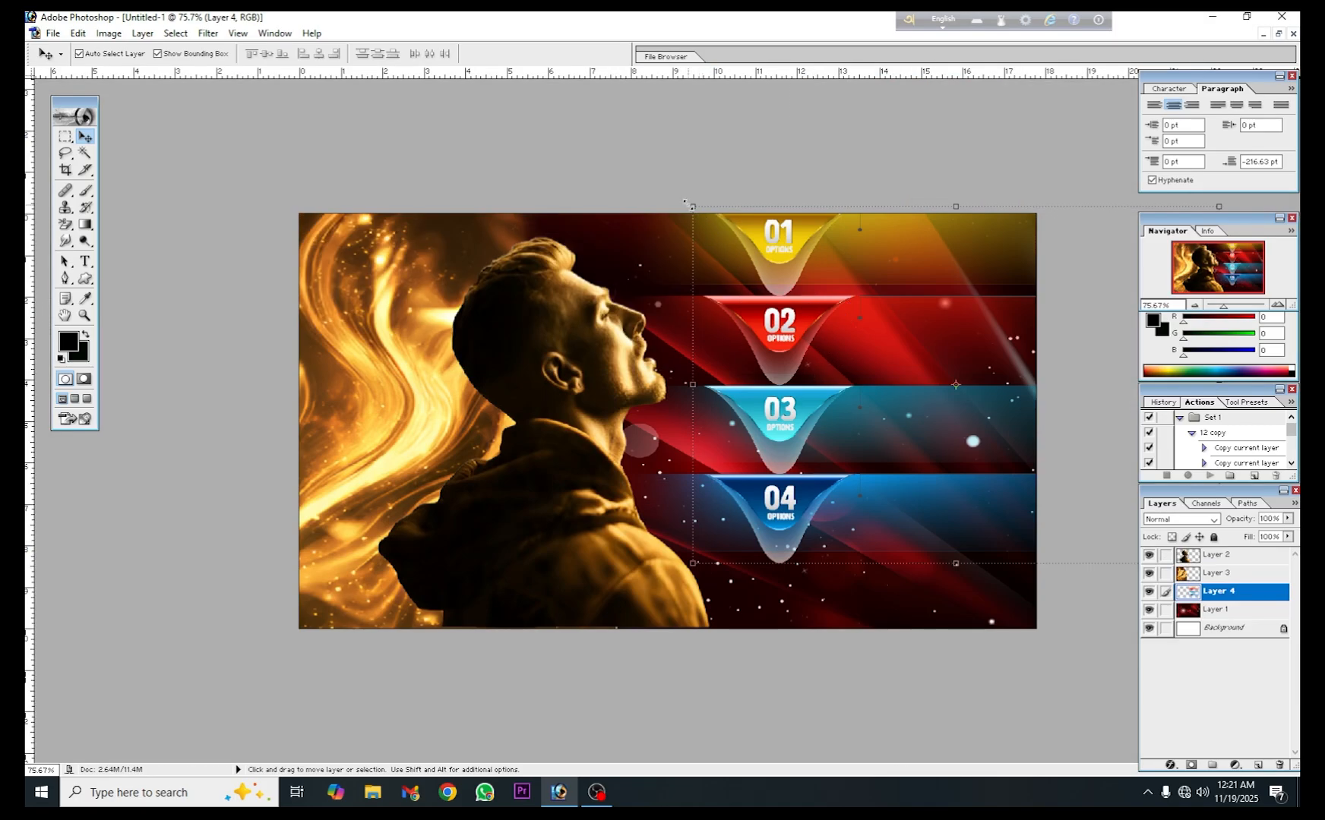
{"action": "left_click_drag", "start_coordinate": [686, 204], "coordinate": [850, 455]}
{"action": "left_click", "coordinate": [620, 55]}
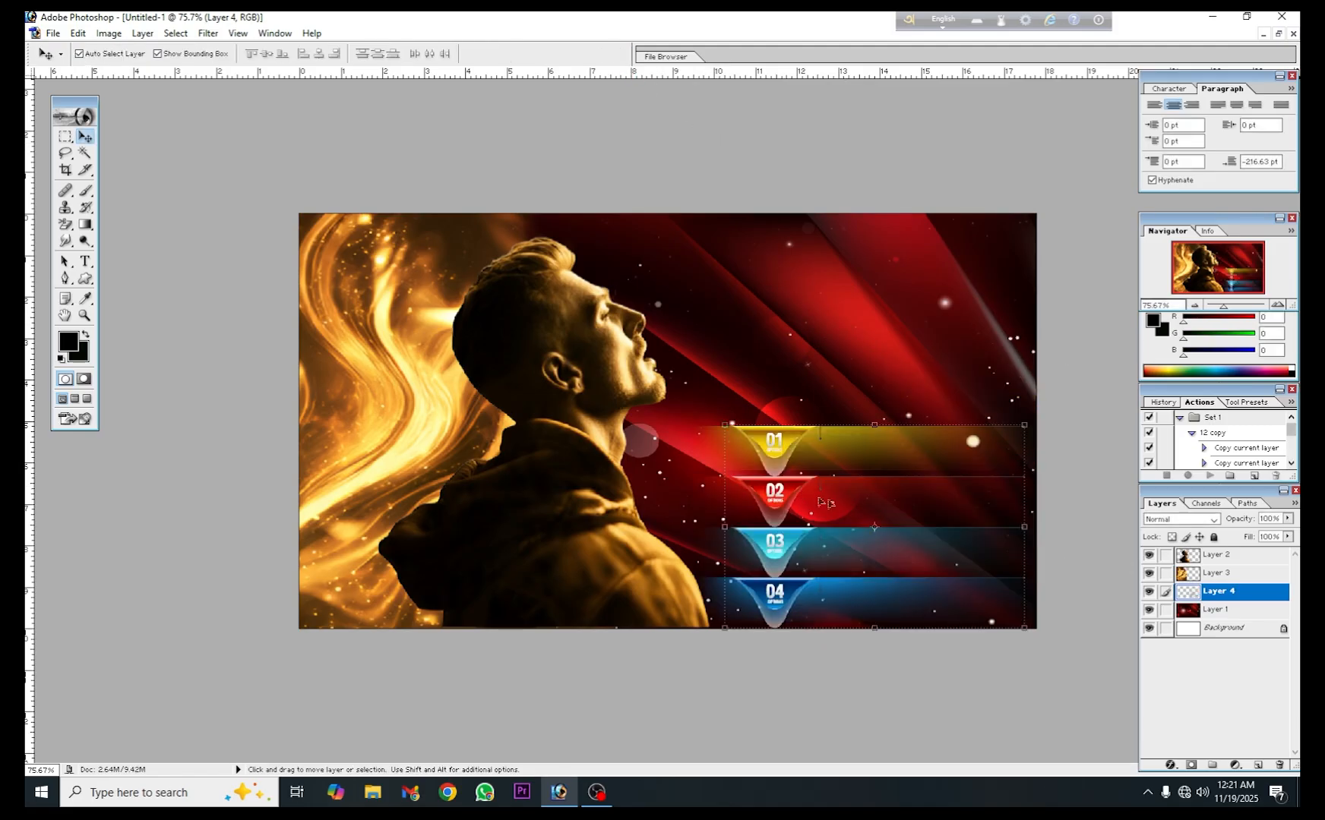
{"action": "key", "text": "Left"}
{"action": "key", "text": "Left"}
{"action": "key", "text": "Left"}
{"action": "key", "text": "Left"}
{"action": "key", "text": "Left"}
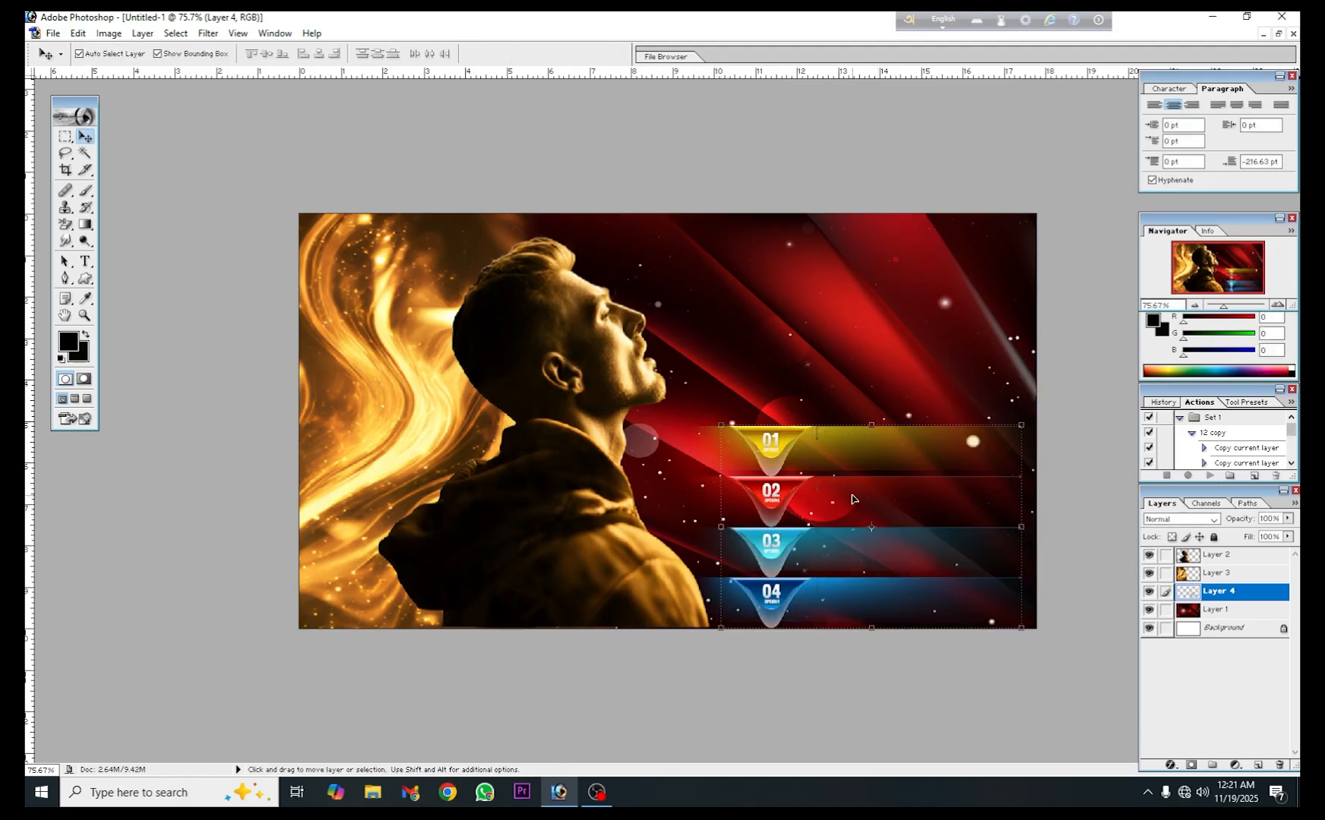
{"action": "mouse_move", "coordinate": [851, 500]}
{"action": "left_mouse_down"}
{"action": "mouse_move", "coordinate": [866, 500]}
{"action": "mouse_move", "coordinate": [854, 498]}
{"action": "left_mouse_up"}
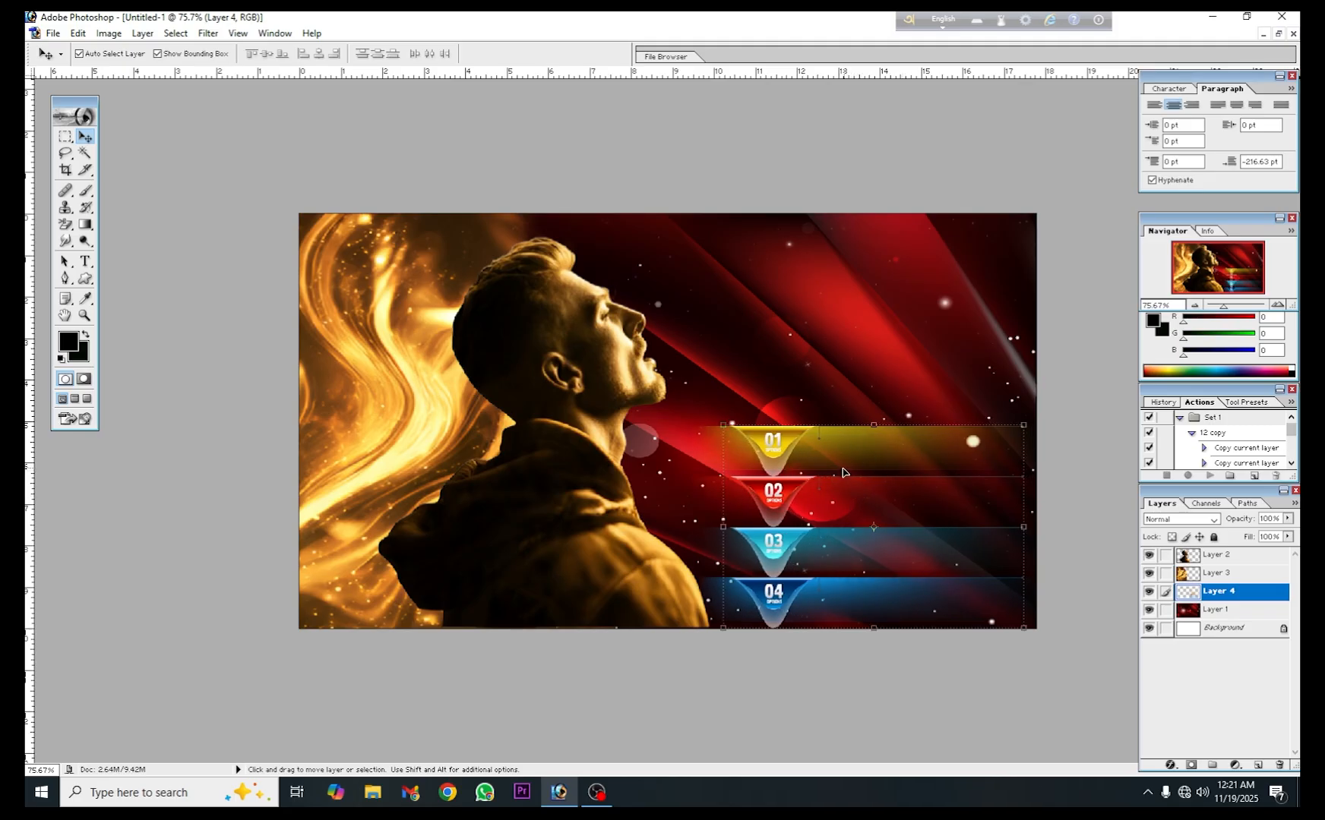
- Set the Type tool's font to Kalpurush
{"action": "left_click", "coordinate": [86, 262]}
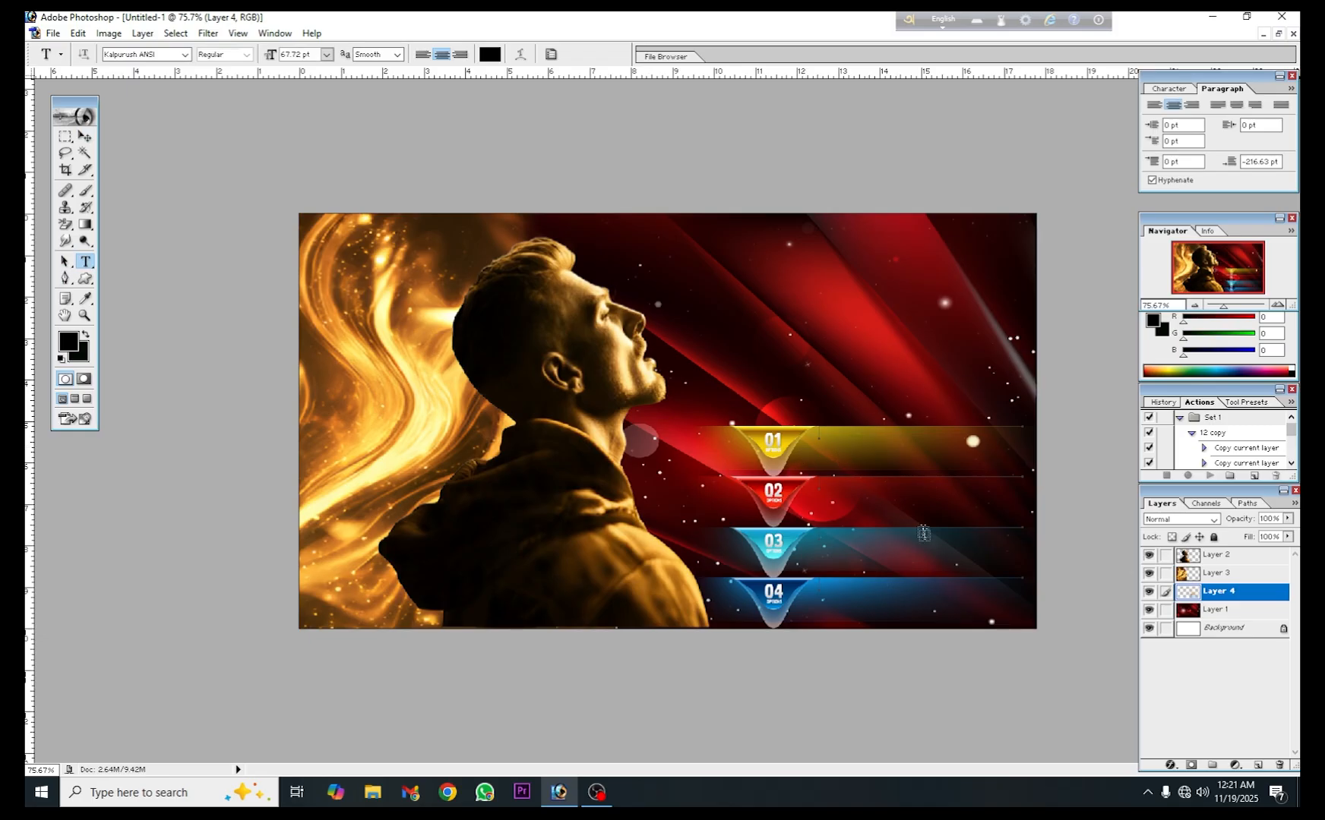
{"action": "scroll", "coordinate": [850, 544], "scroll_direction": "up", "scroll_amount": 1}
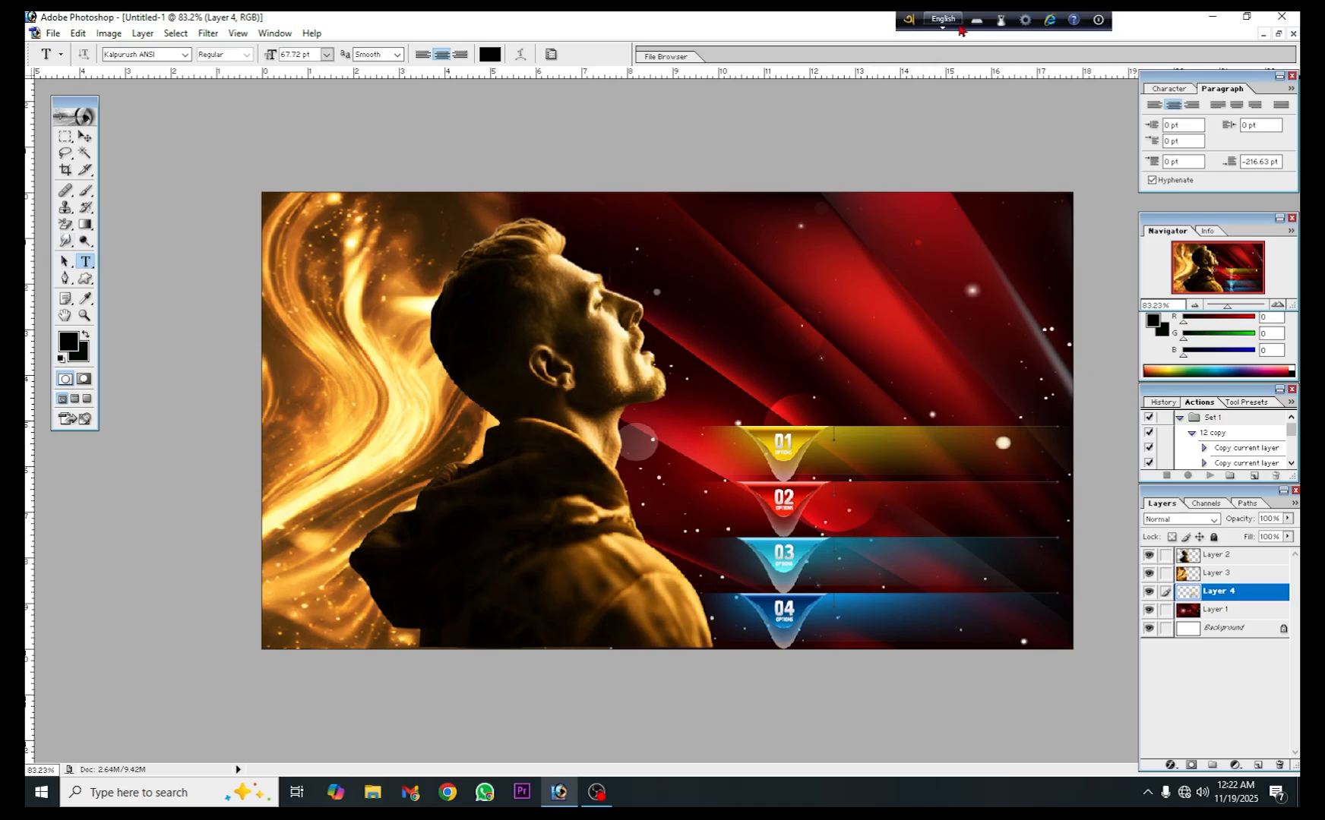
{"action": "left_click", "coordinate": [1170, 88]}
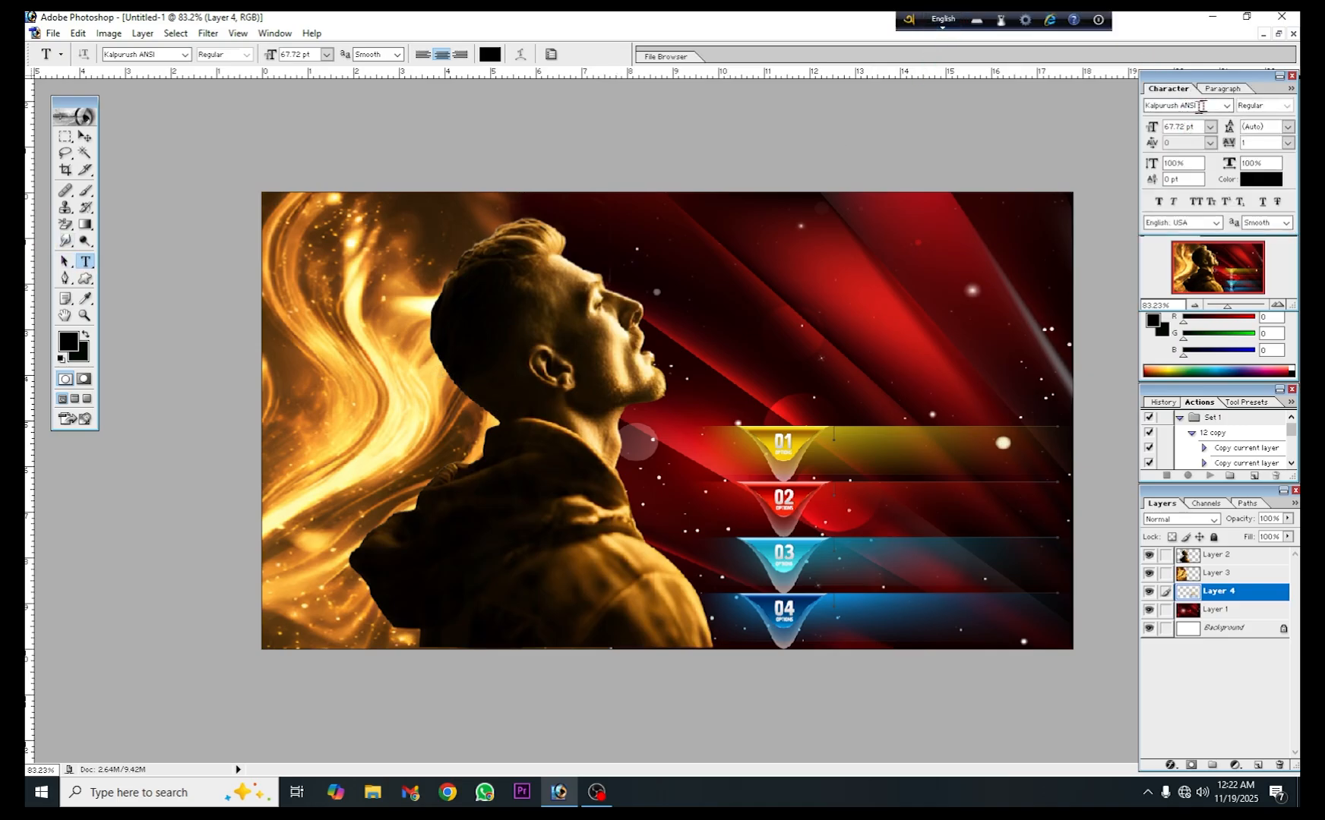
{"action": "left_click", "coordinate": [1189, 105]}
{"action": "key", "text": "Up"}
- Add the text "Adobe Photoshop" over the yellow 01 bar of the options graphic and commit it
{"action": "left_click", "coordinate": [859, 410]}
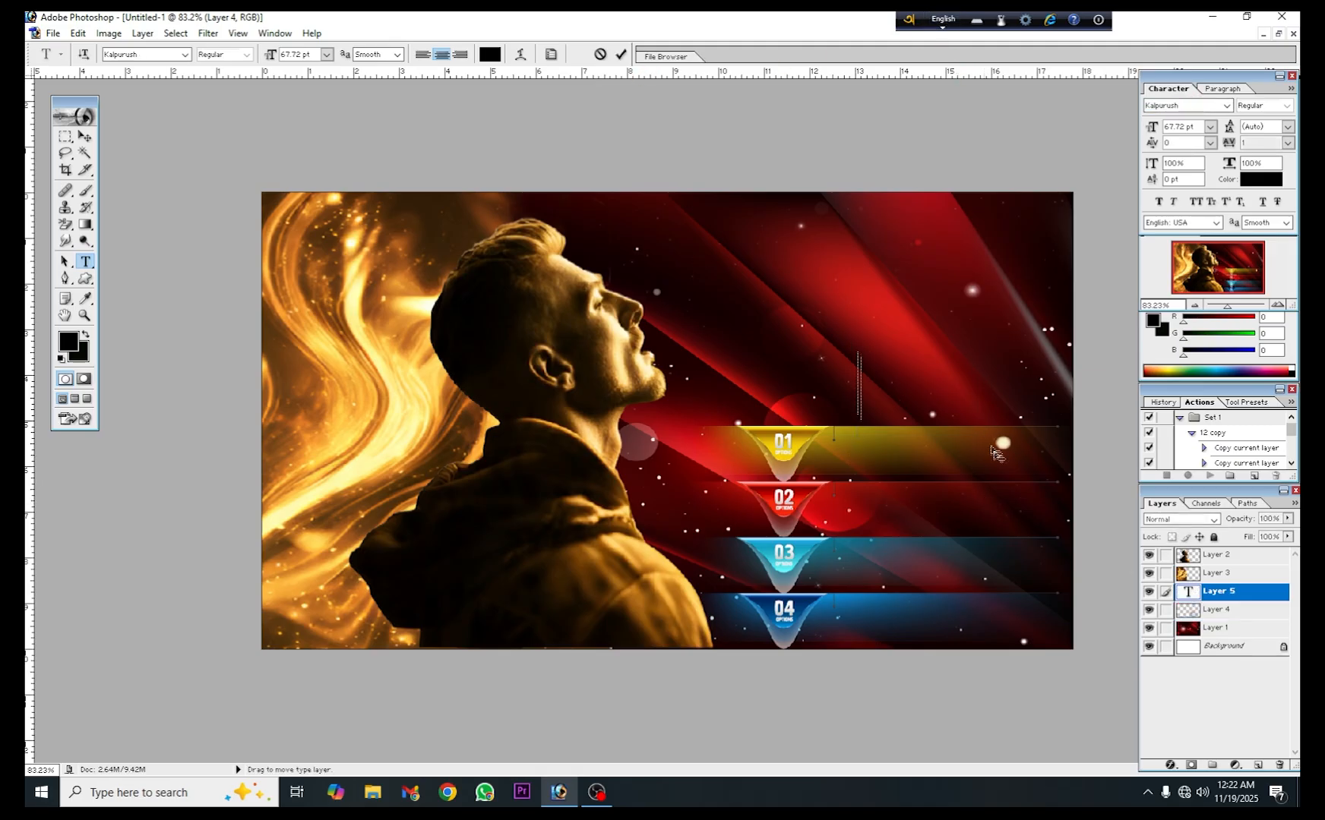
{"action": "type", "text": "A"}
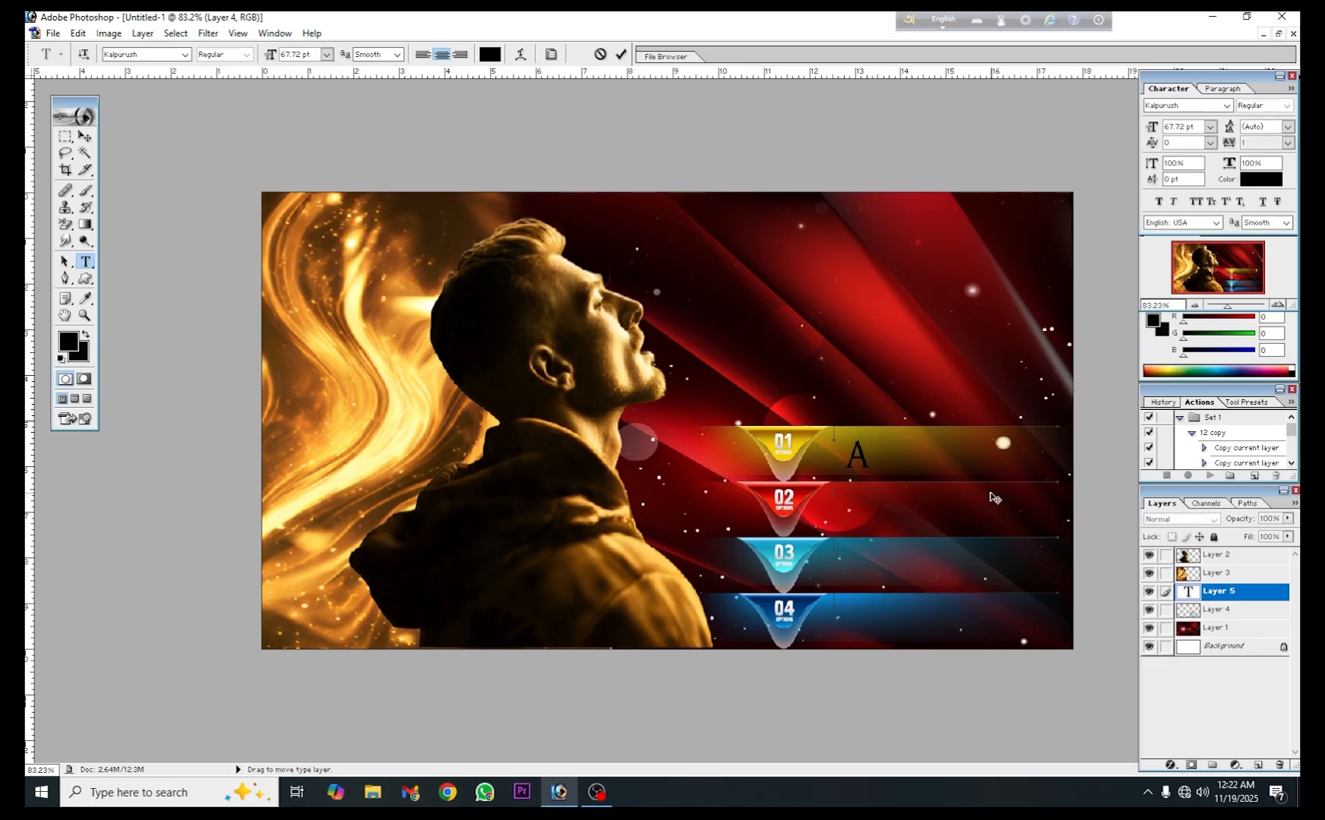
{"action": "type", "text": "do"}
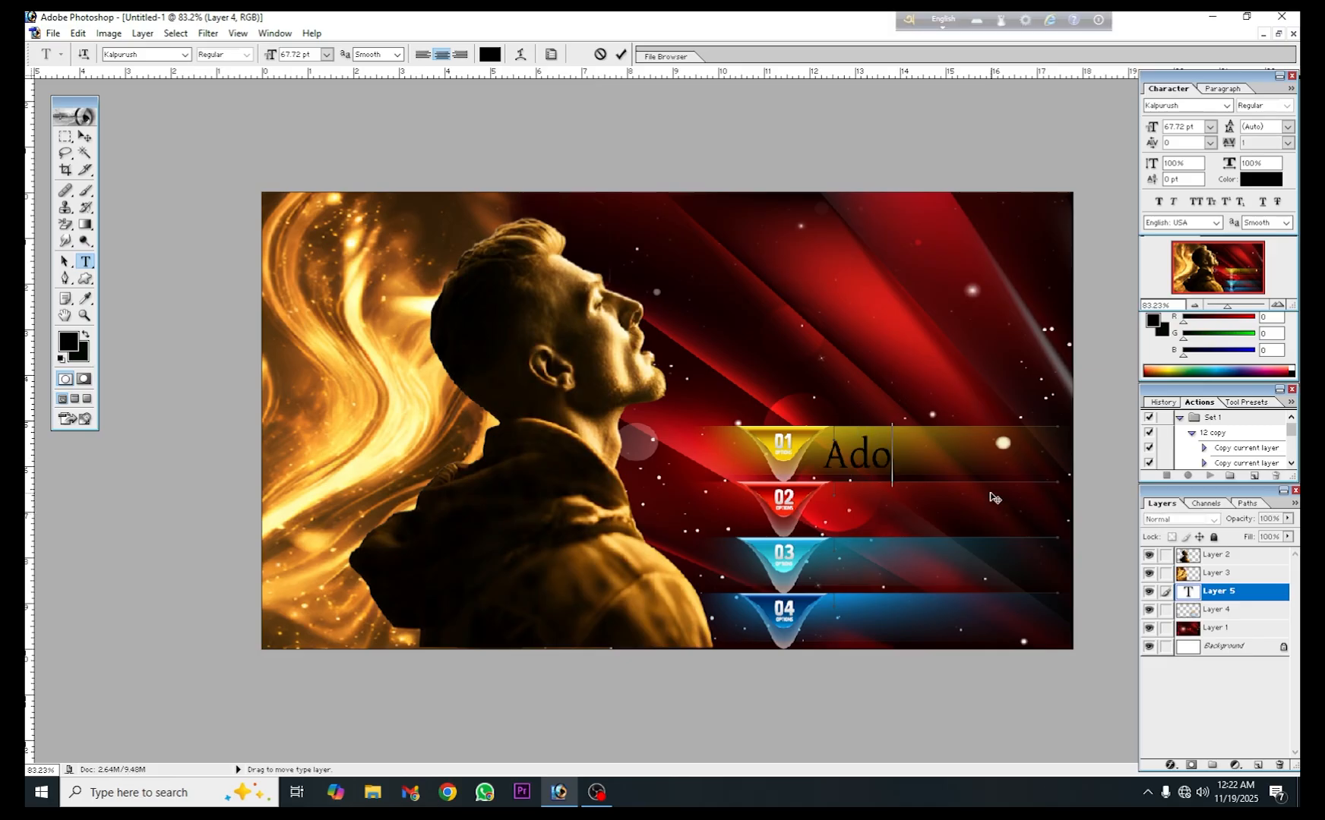
{"action": "type", "text": "be "}
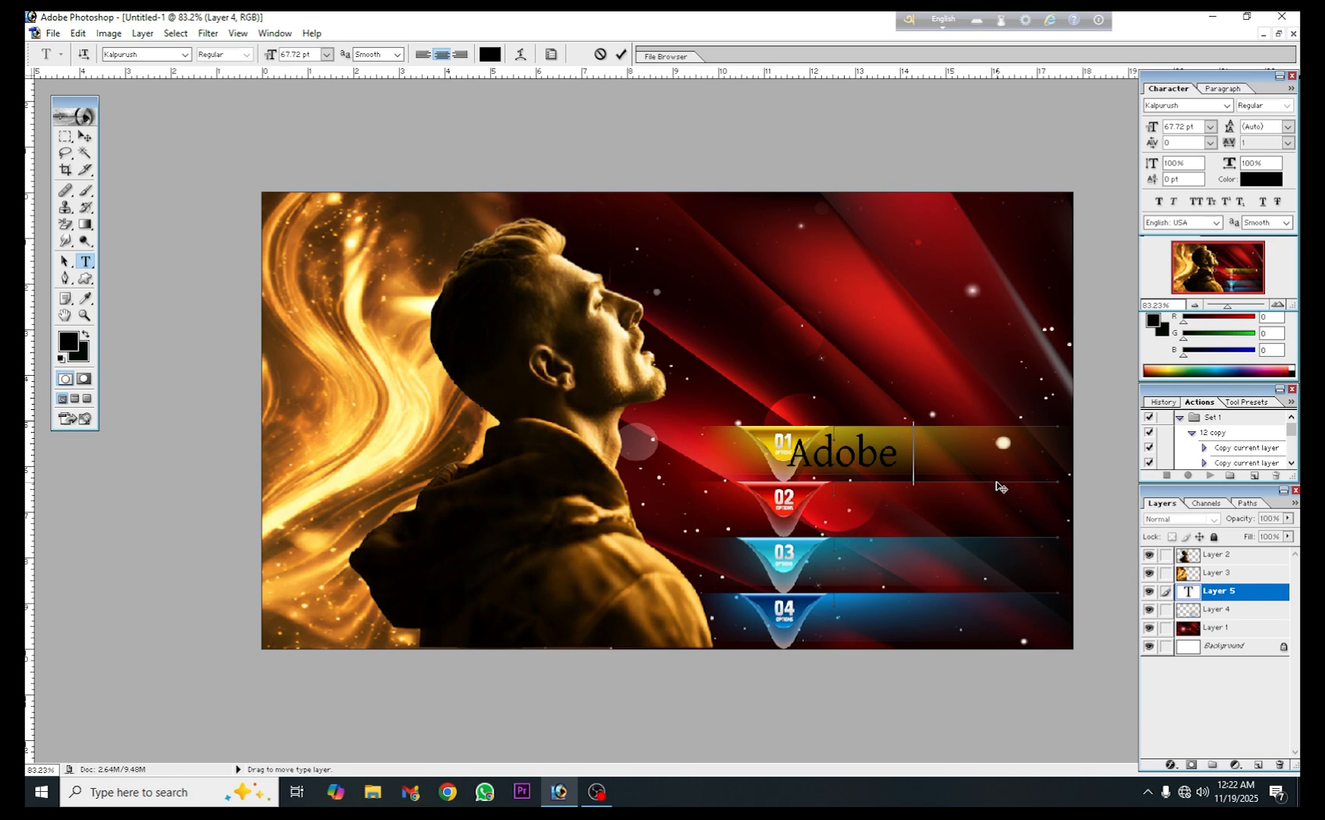
{"action": "type", "text": "P"}
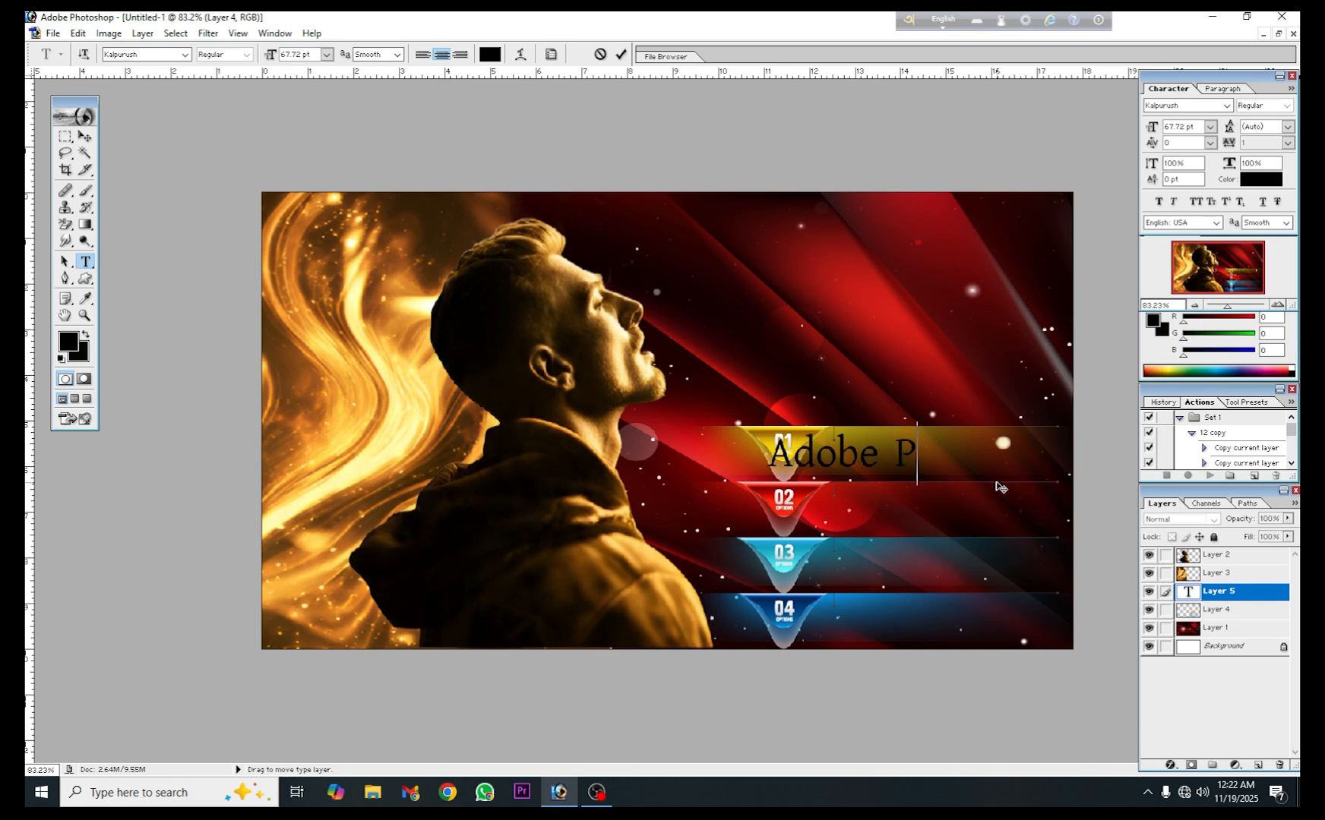
{"action": "type", "text": "hotos"}
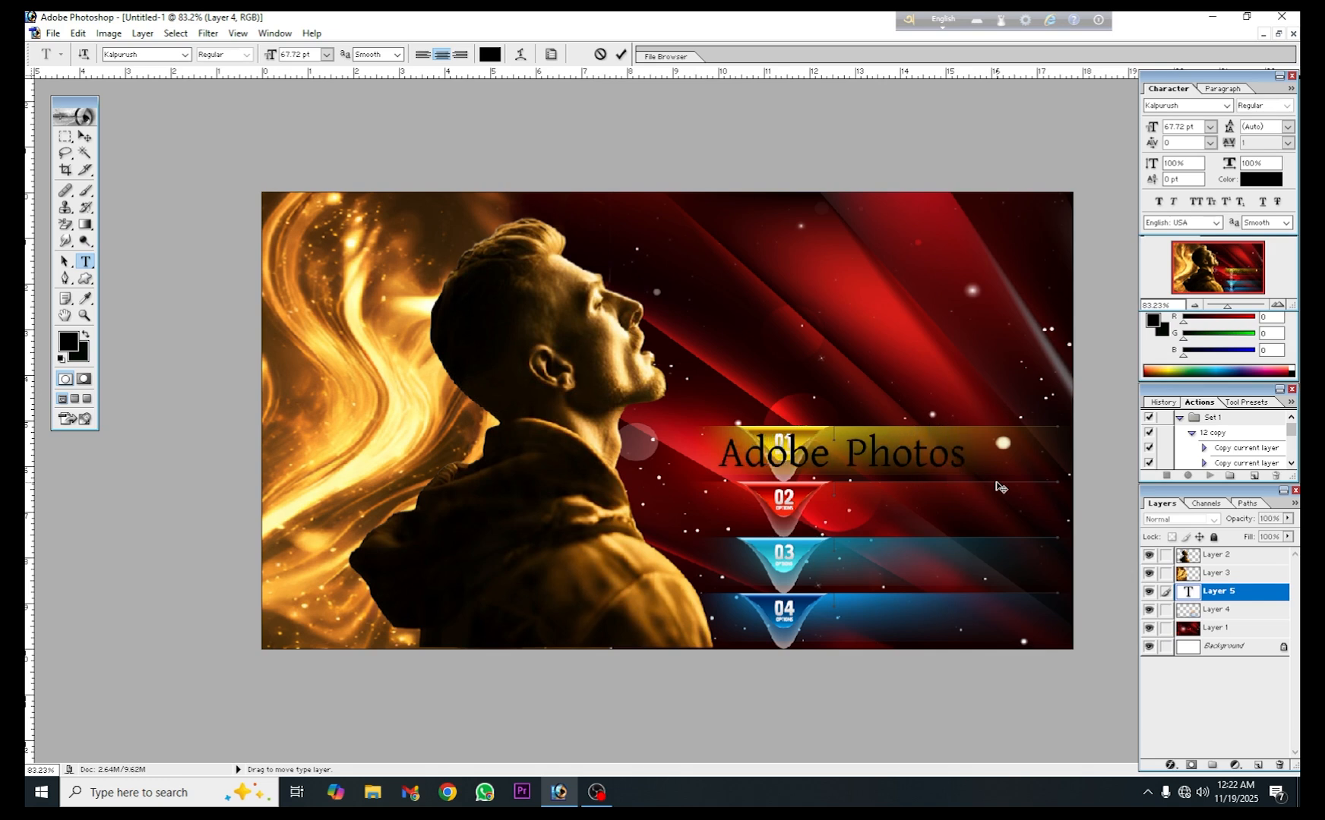
{"action": "type", "text": "hop"}
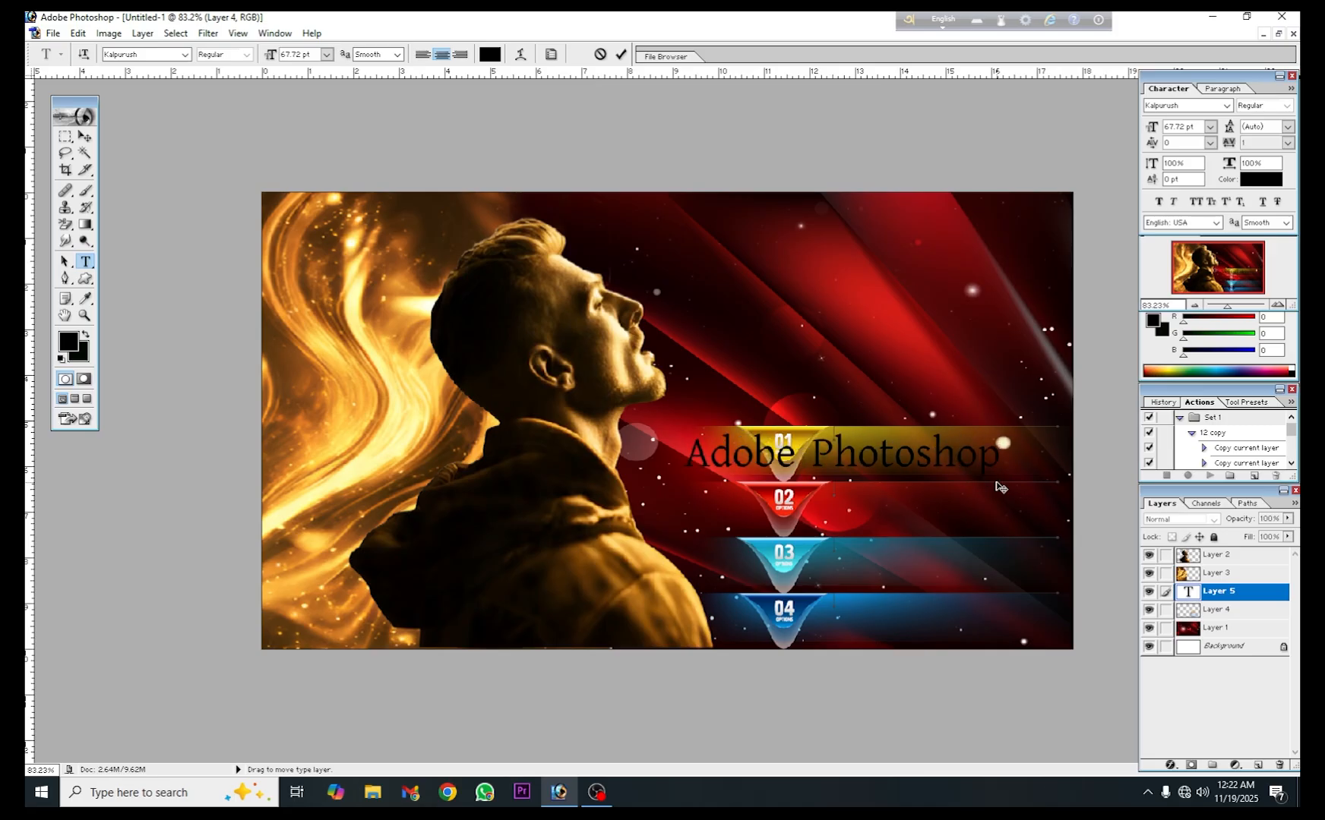
{"action": "left_click", "coordinate": [622, 54]}
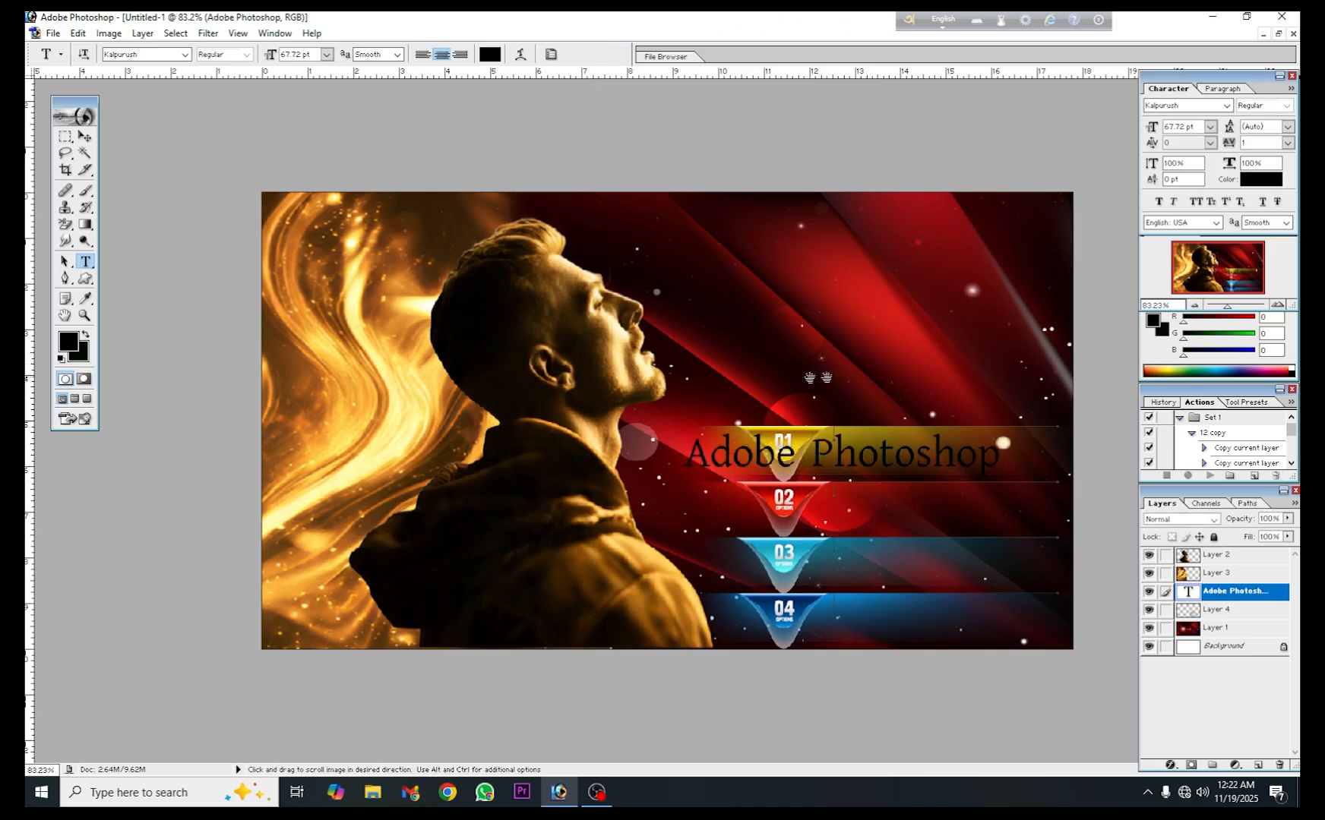
- Scale down the "Adobe Photoshop" text, narrow it to 79.6% width, and fit it inside the 01 bar beside the number
{"action": "left_click", "coordinate": [85, 136]}
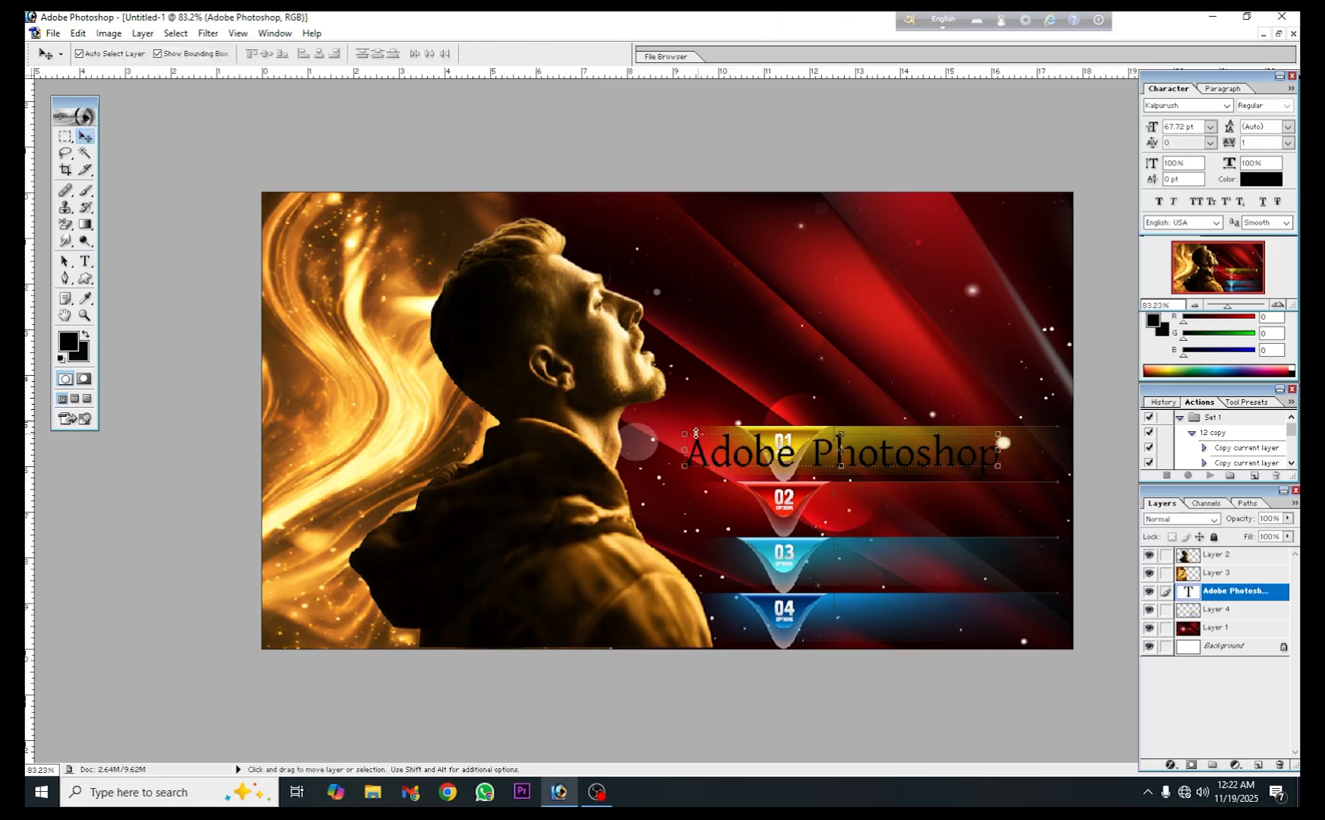
{"action": "left_click_drag", "start_coordinate": [683, 433], "coordinate": [749, 441]}
{"action": "left_click", "coordinate": [620, 54]}
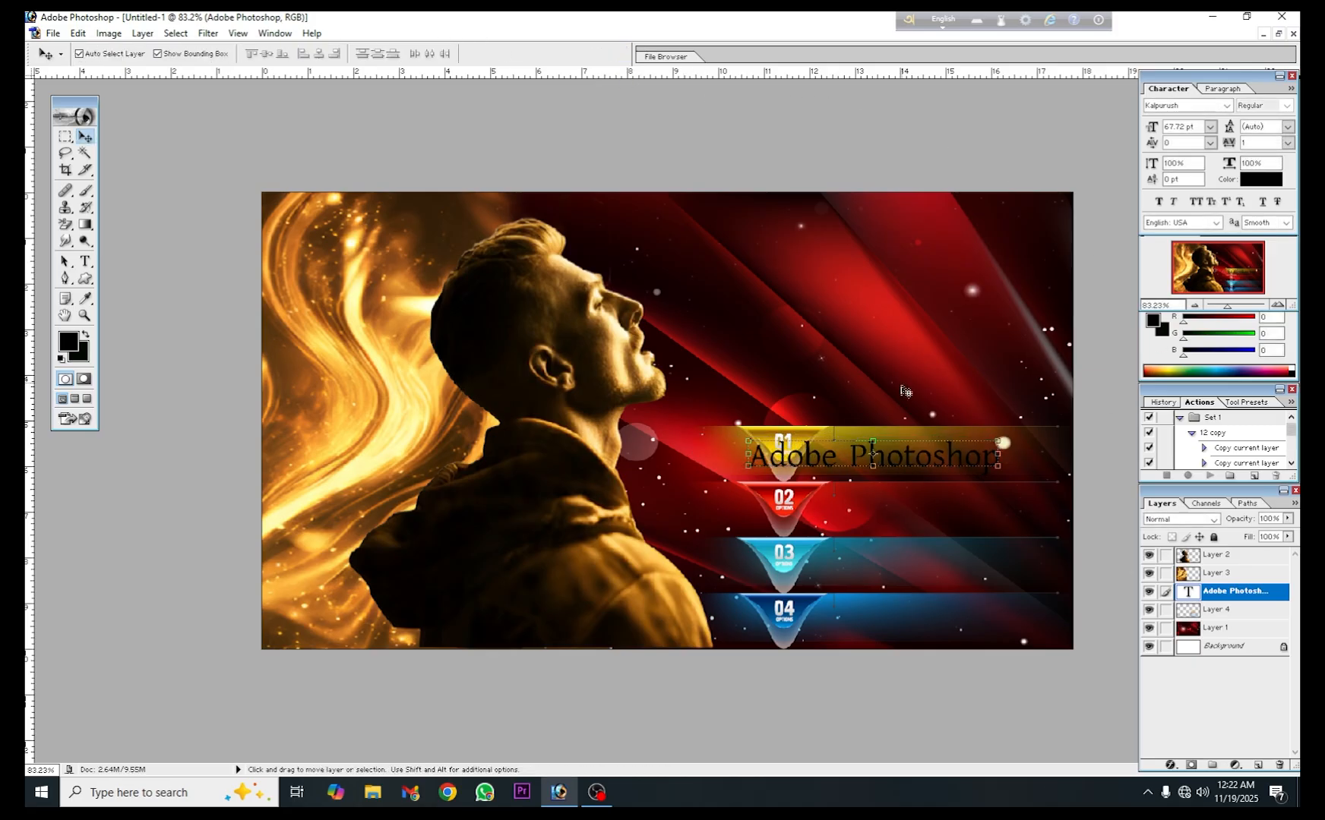
{"action": "left_click_drag", "start_coordinate": [908, 453], "coordinate": [951, 450]}
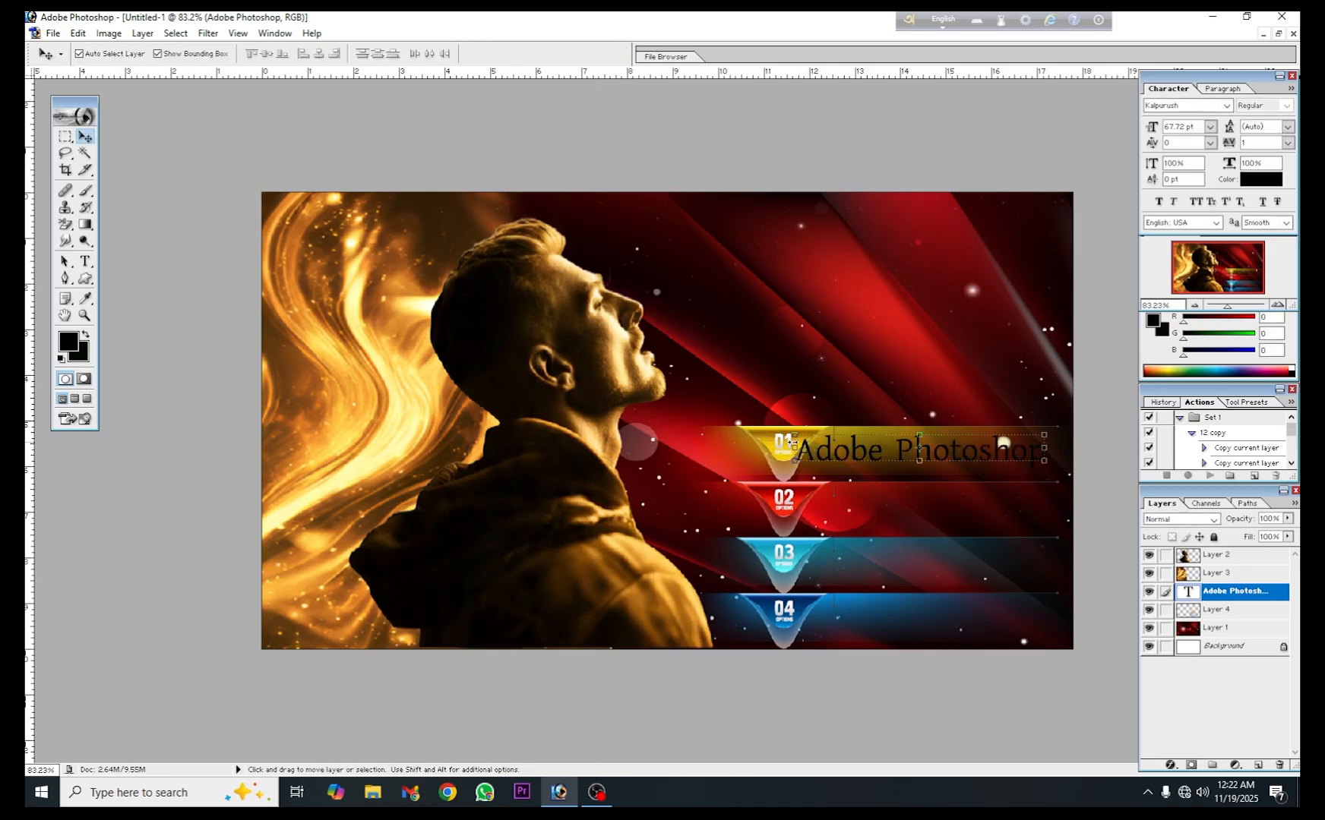
{"action": "left_click_drag", "start_coordinate": [792, 450], "coordinate": [839, 449]}
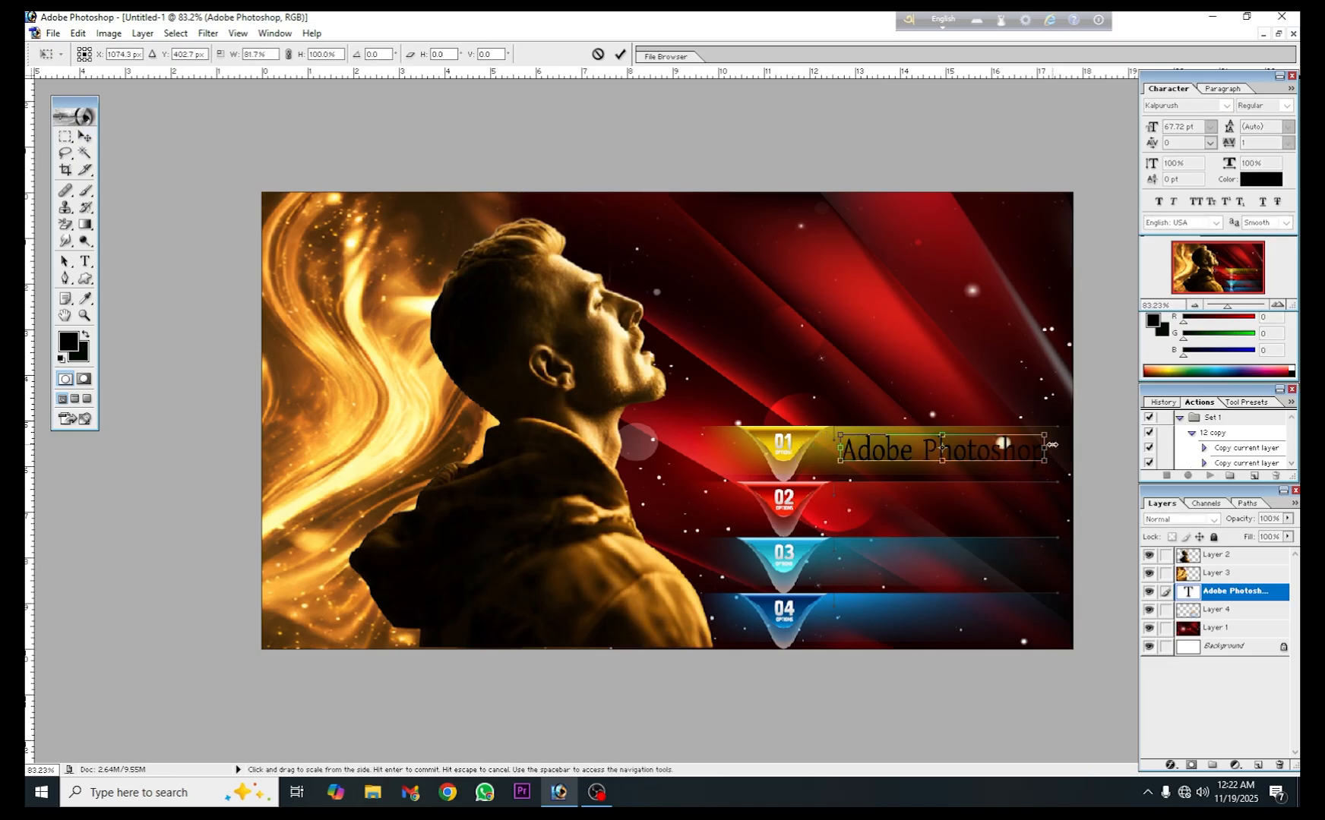
{"action": "left_click_drag", "start_coordinate": [1052, 446], "coordinate": [1048, 445]}
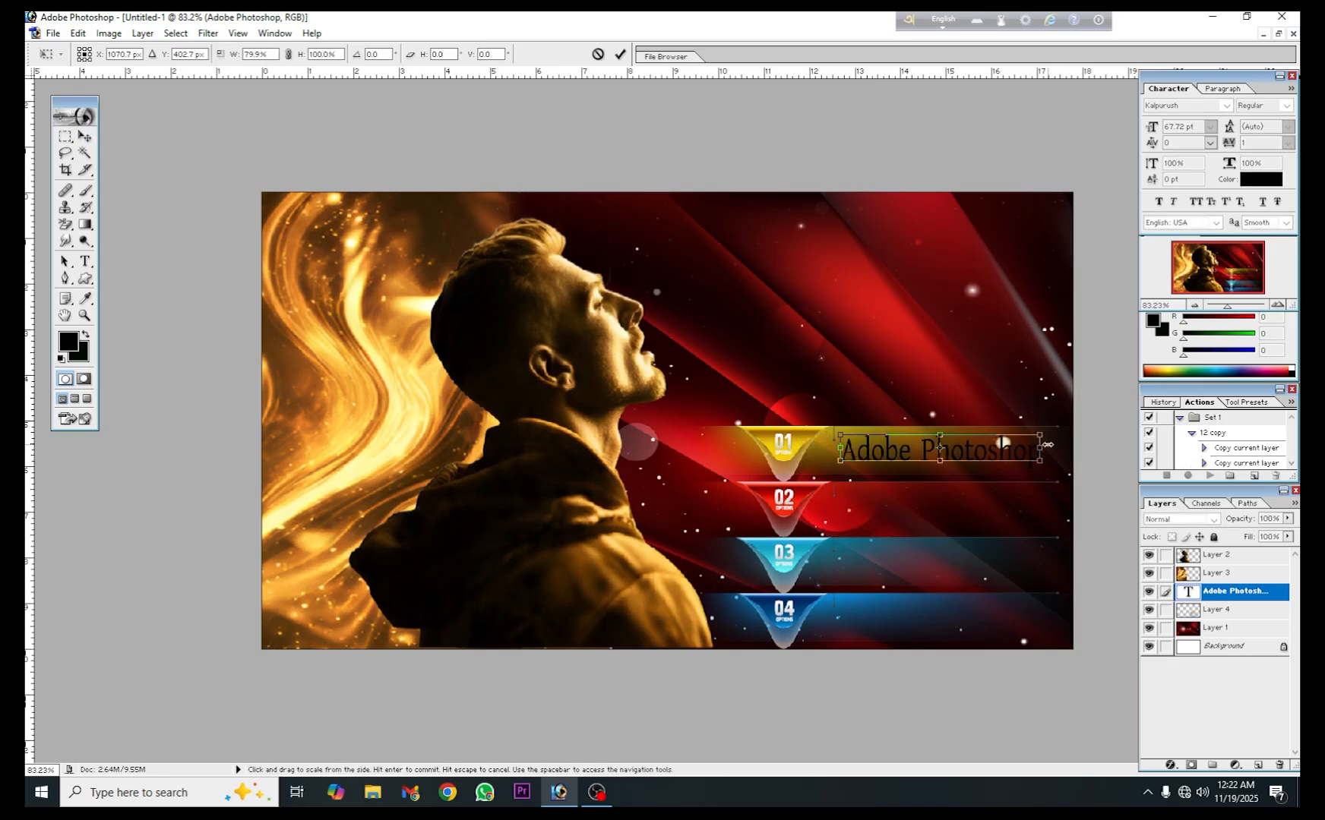
{"action": "left_click", "coordinate": [619, 54]}
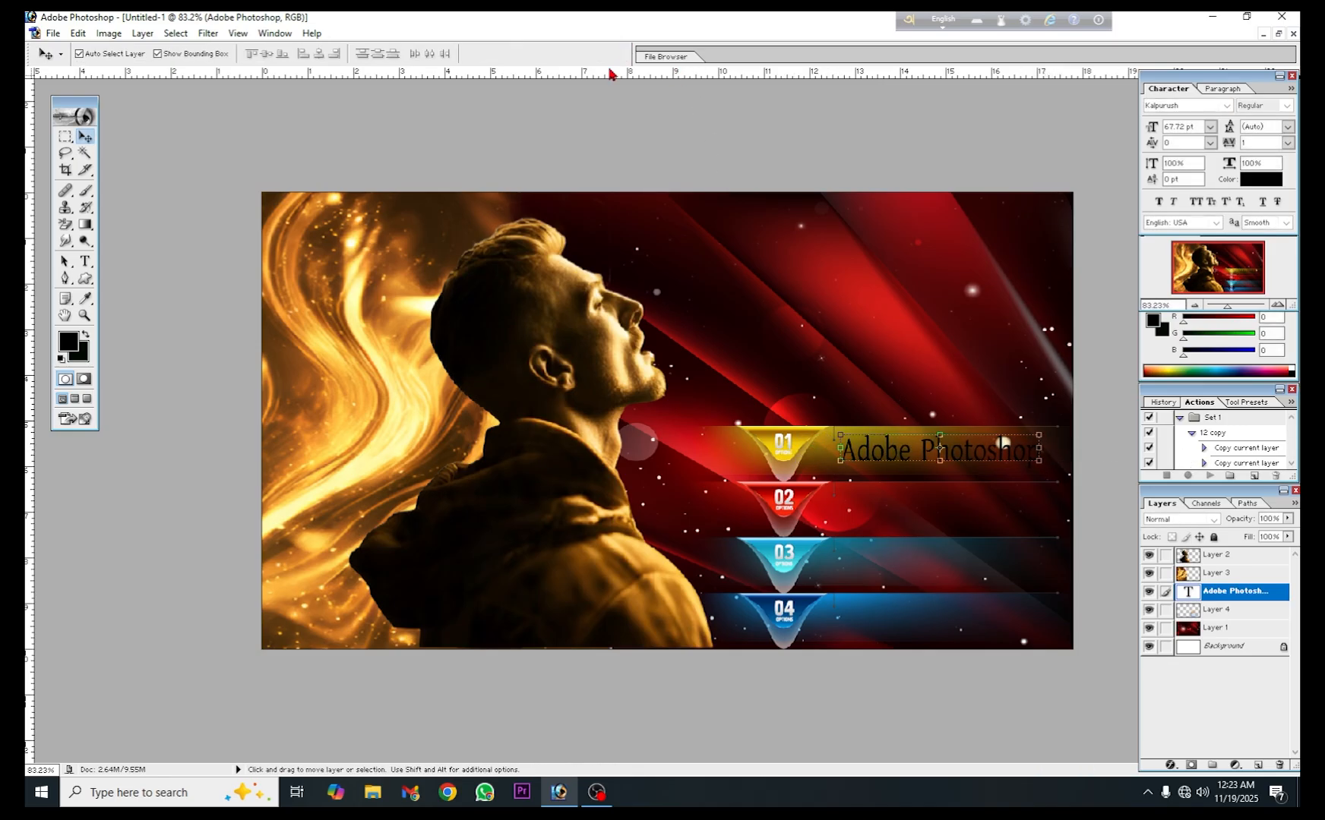
- Apply Faux Bold to the "Adobe Photoshop" text and set its colour to near-white FDFDFD
{"action": "left_click", "coordinate": [1156, 204]}
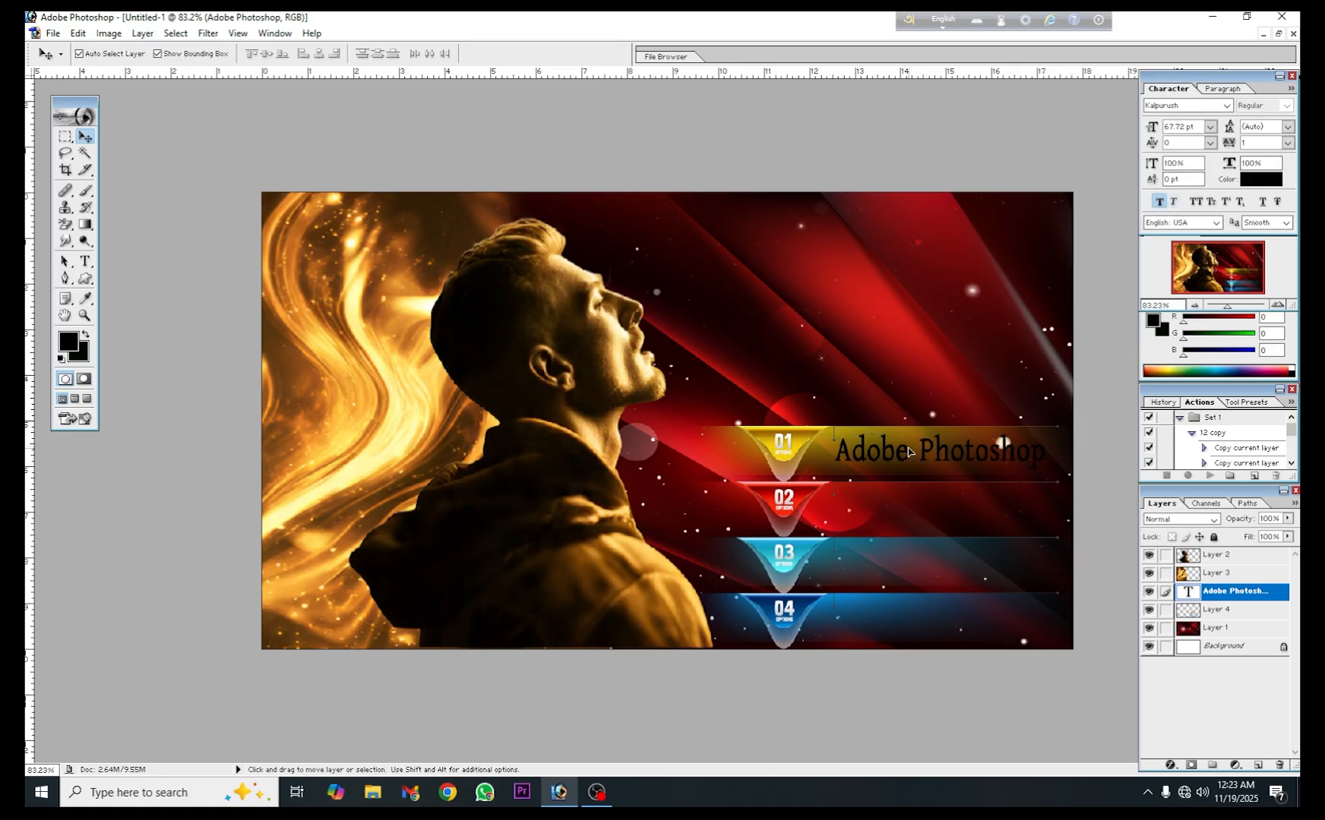
{"action": "left_click", "coordinate": [907, 455]}
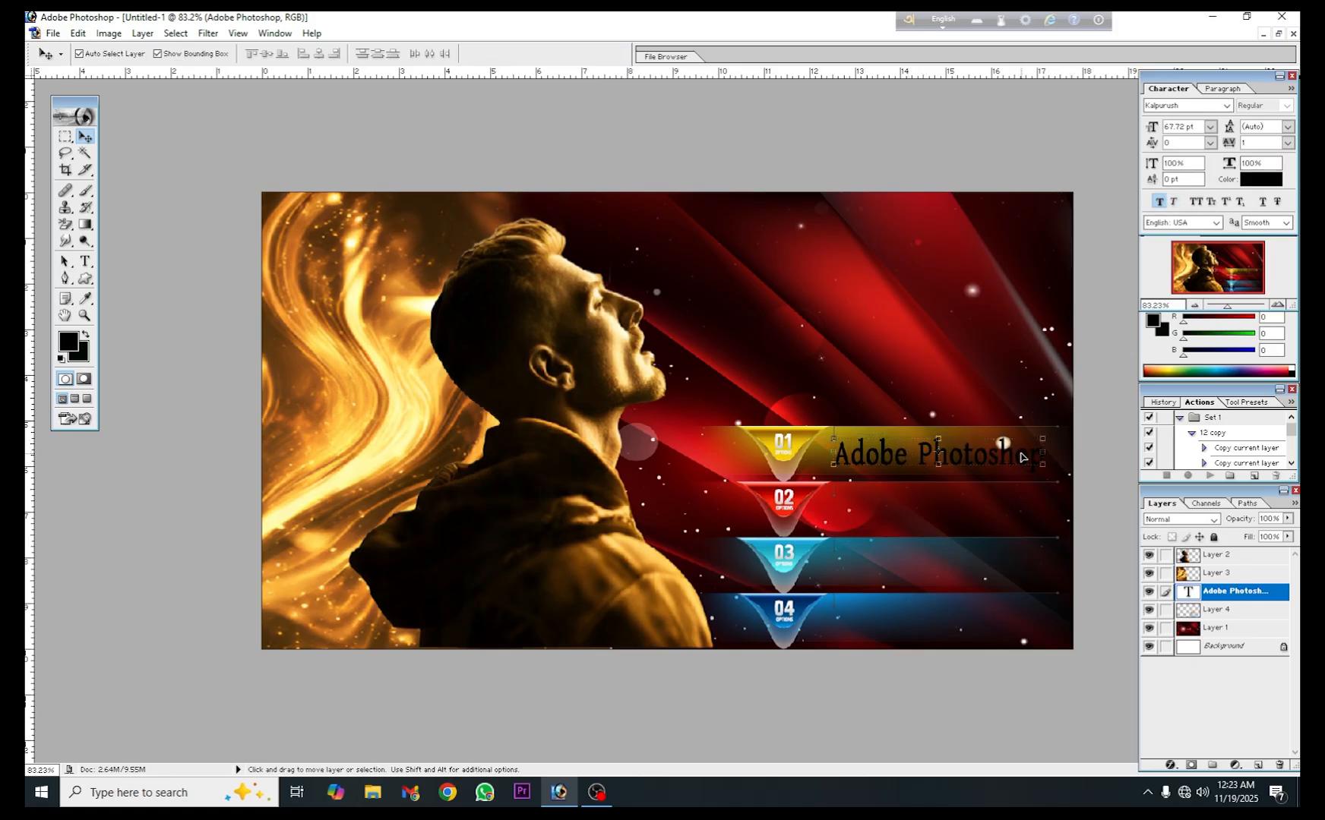
{"action": "left_click", "coordinate": [1251, 175]}
{"action": "left_click", "coordinate": [420, 379]}
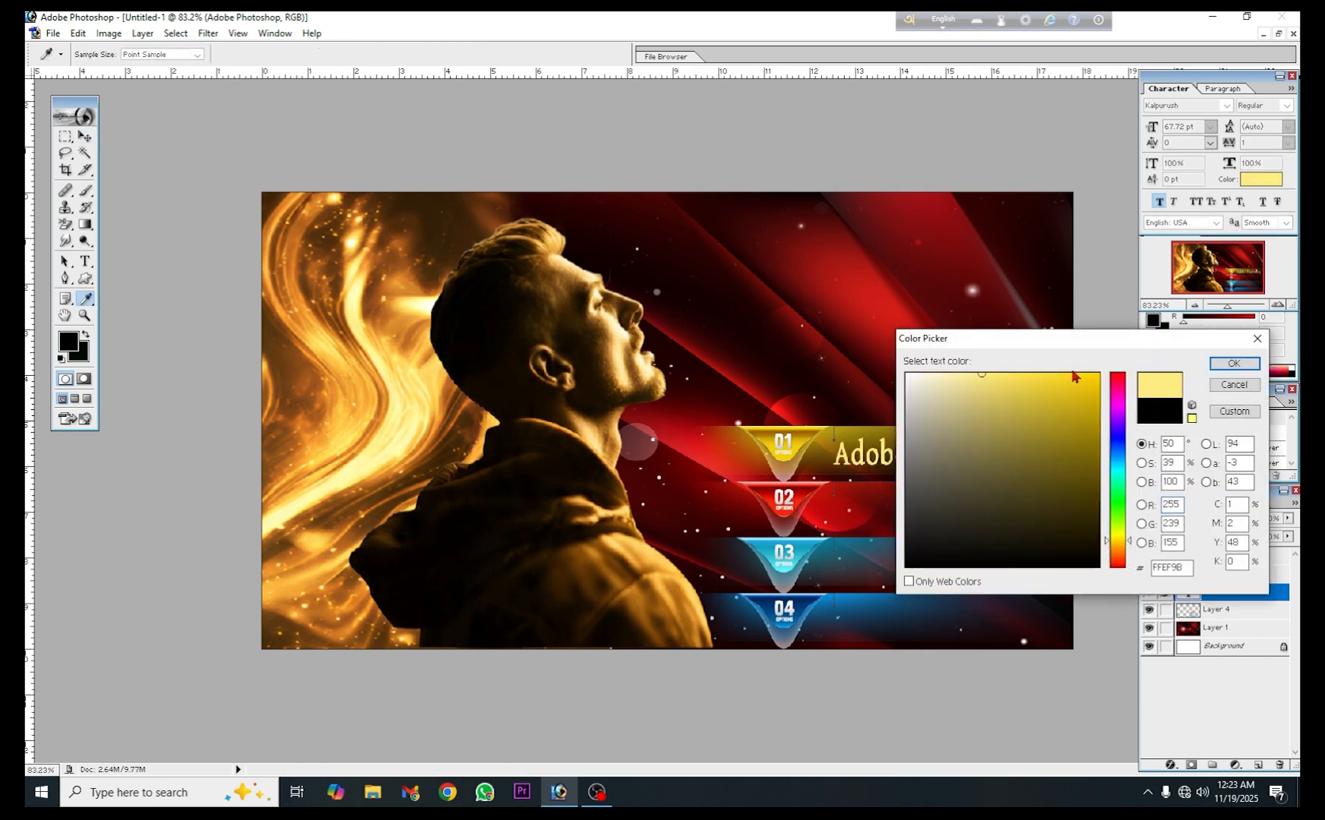
{"action": "left_click_drag", "start_coordinate": [1071, 345], "coordinate": [478, 345]}
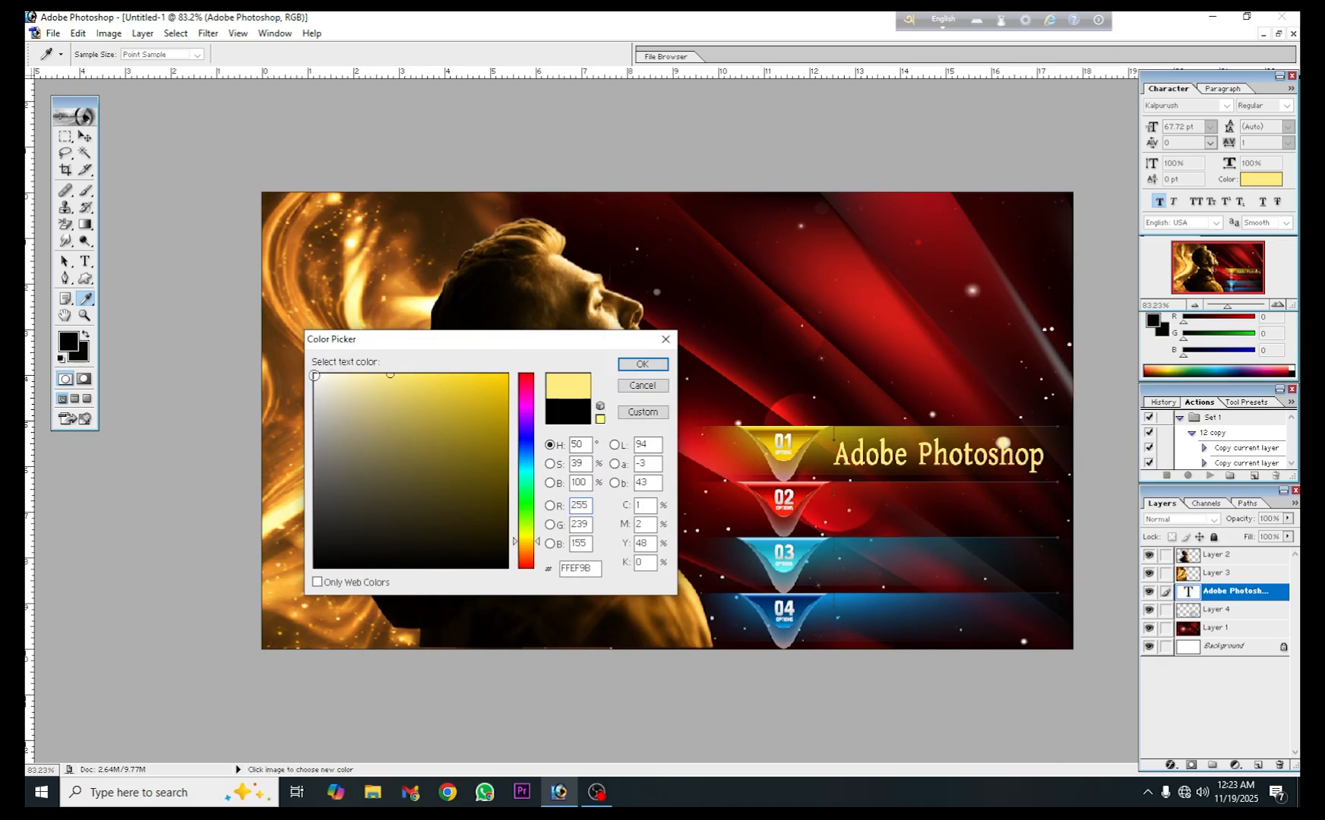
{"action": "left_click", "coordinate": [315, 375]}
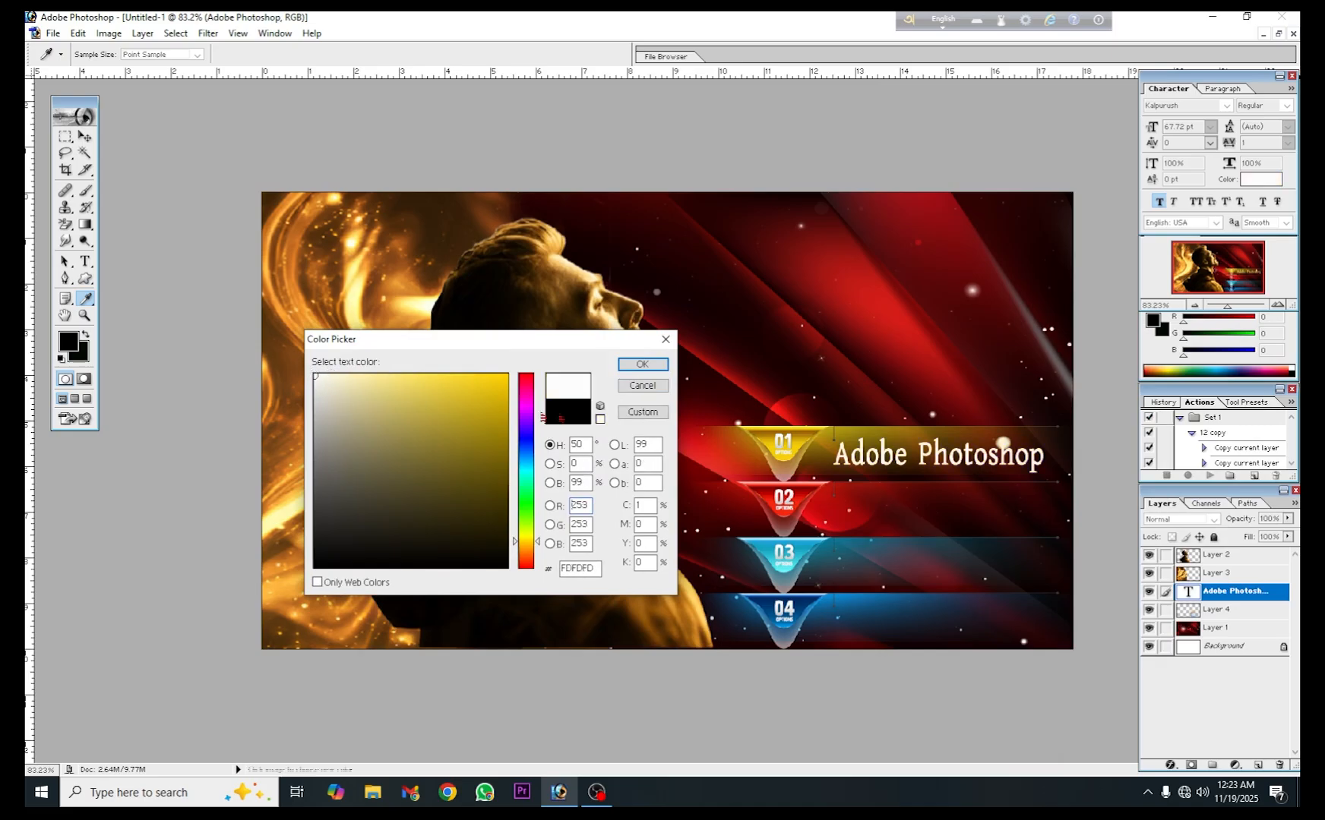
{"action": "left_click", "coordinate": [642, 365]}
- Copy the word "Adobe" from the "Adobe Photoshop" text and commit the text edit
{"action": "left_click", "coordinate": [85, 261]}
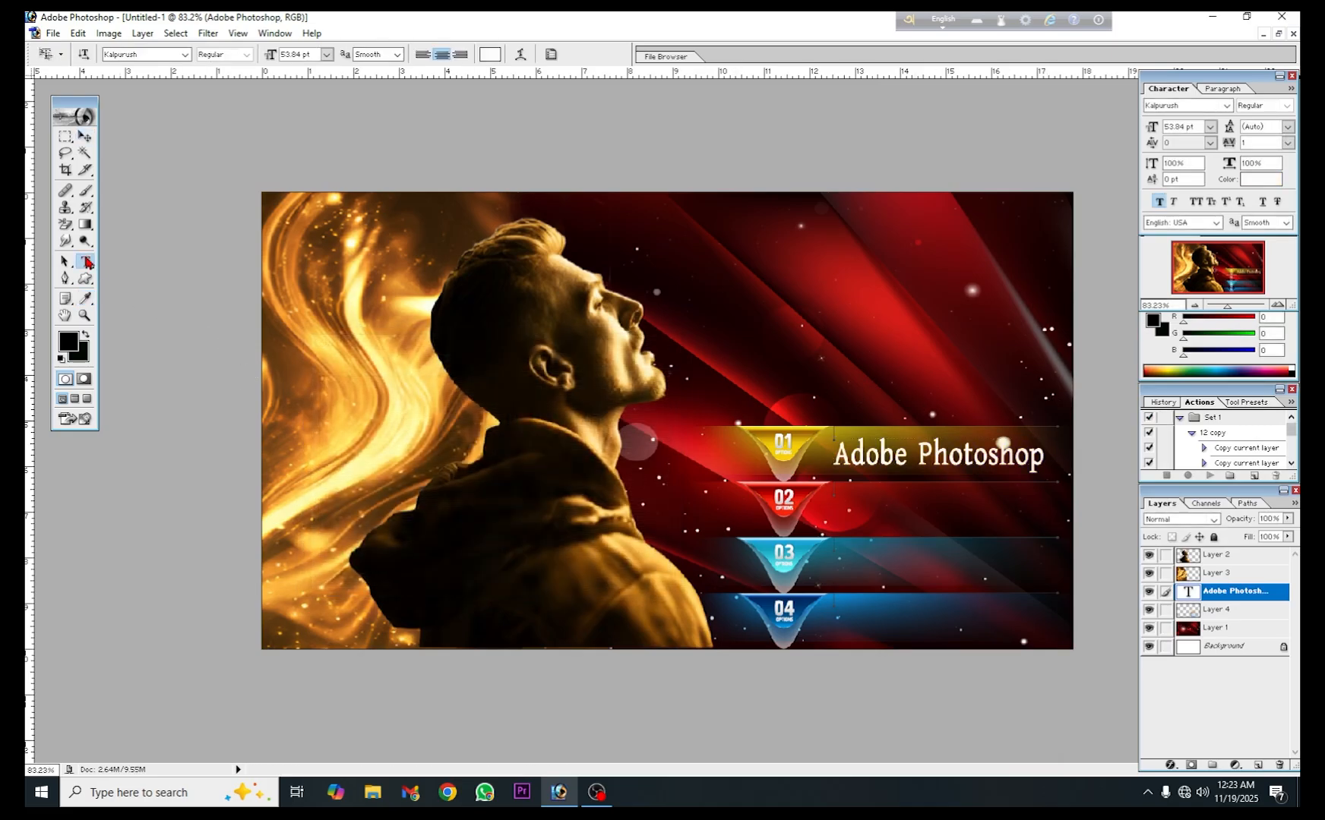
{"action": "left_click_drag", "start_coordinate": [841, 453], "coordinate": [1040, 455]}
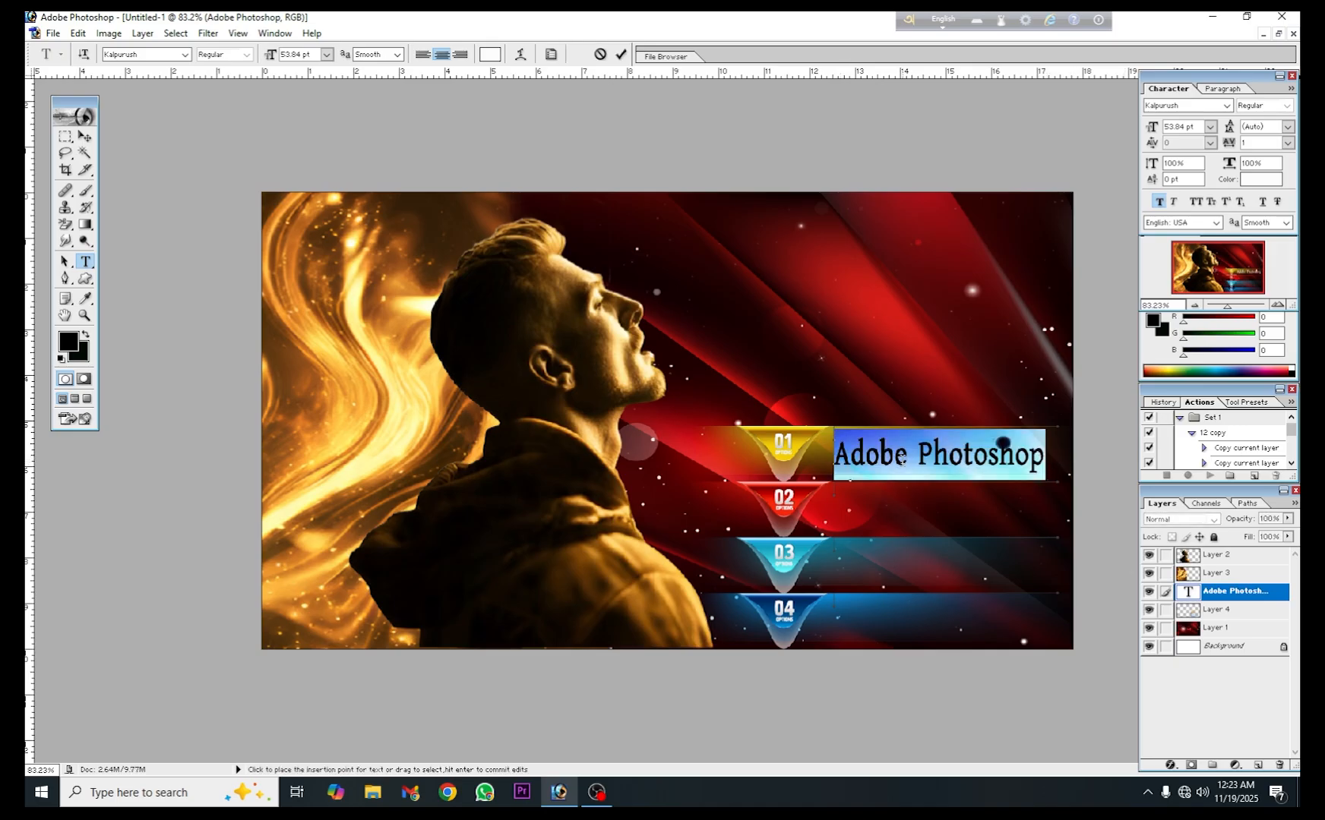
{"action": "double_click", "coordinate": [873, 456]}
{"action": "right_click", "coordinate": [845, 460]}
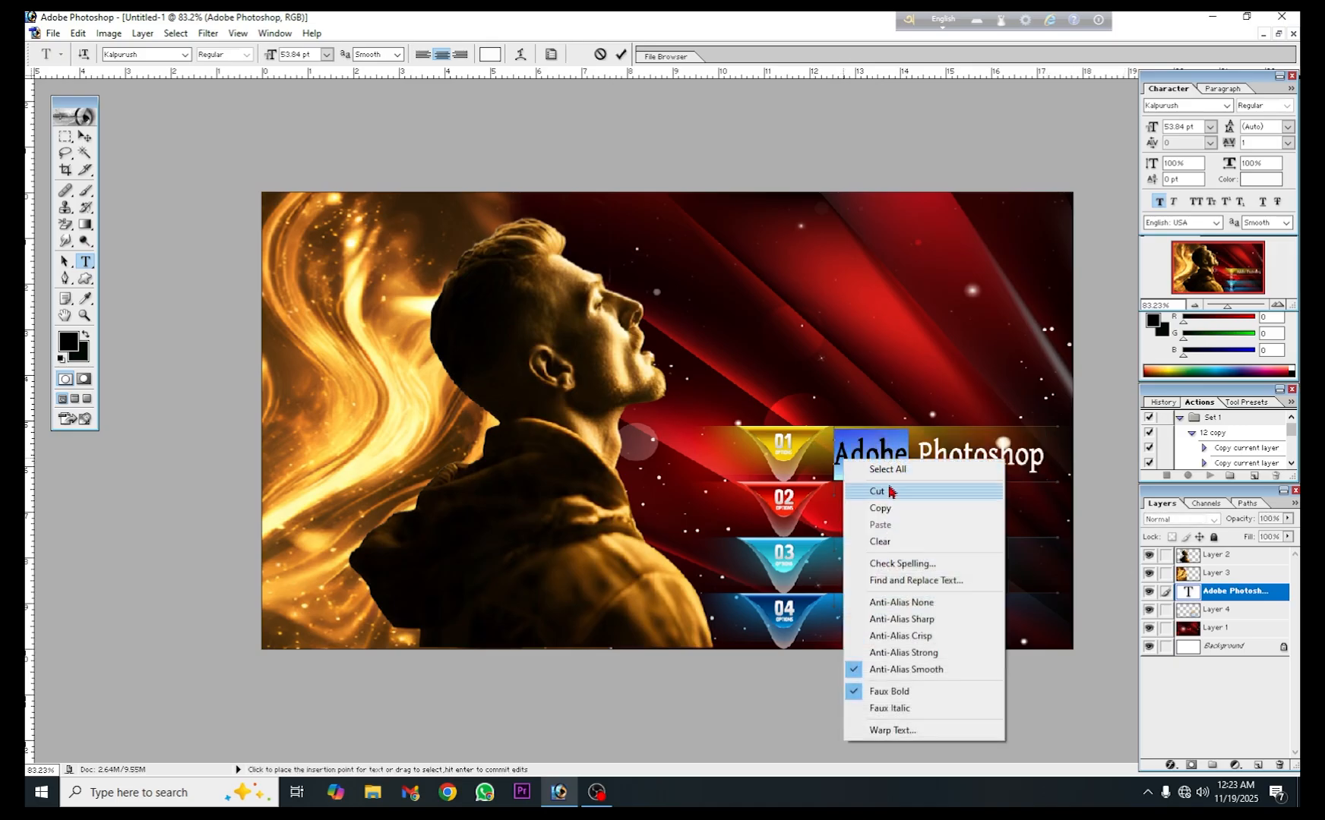
{"action": "left_click", "coordinate": [885, 508]}
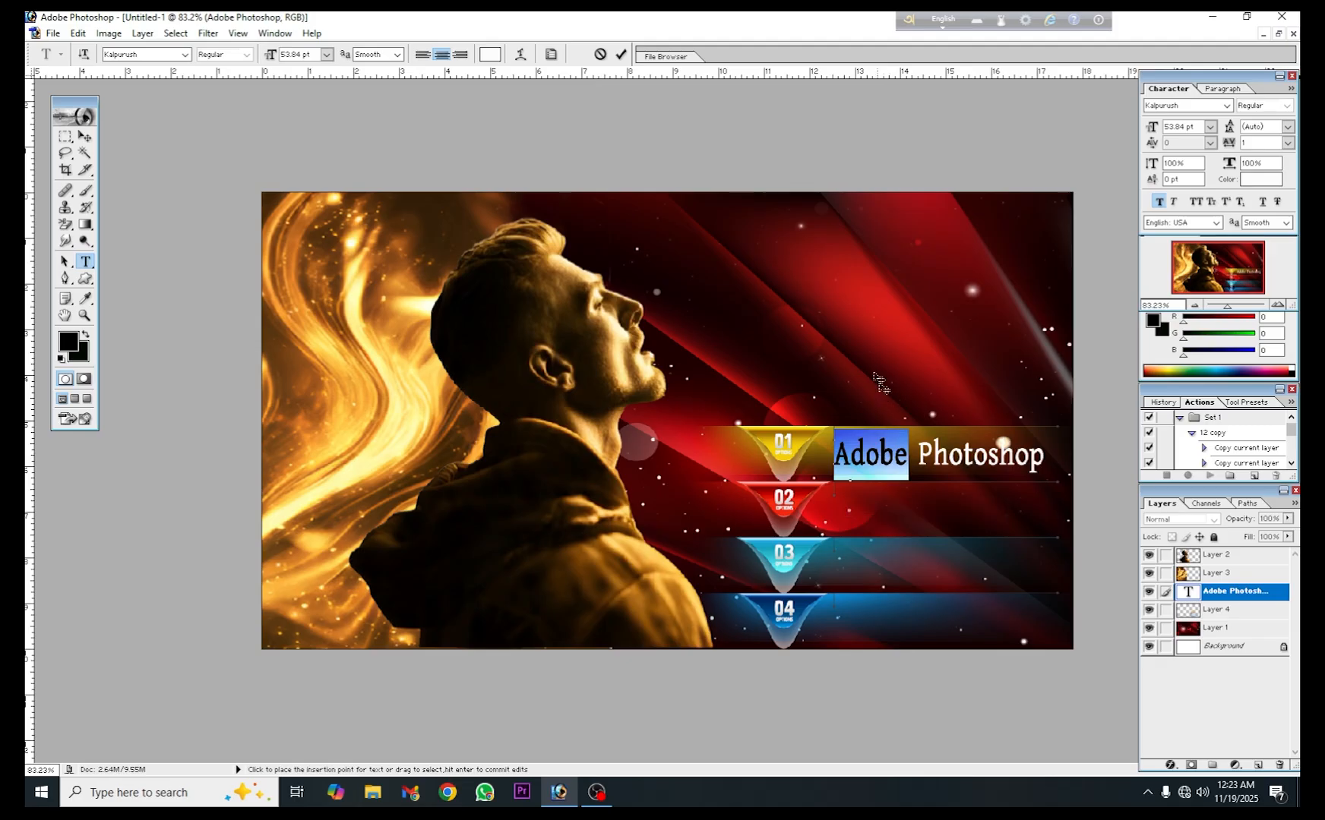
{"action": "left_click", "coordinate": [621, 56]}
- Add "Adobe" as a second line after "Adobe Photoshop" in the same text layer and commit it
{"action": "left_click", "coordinate": [1043, 460]}
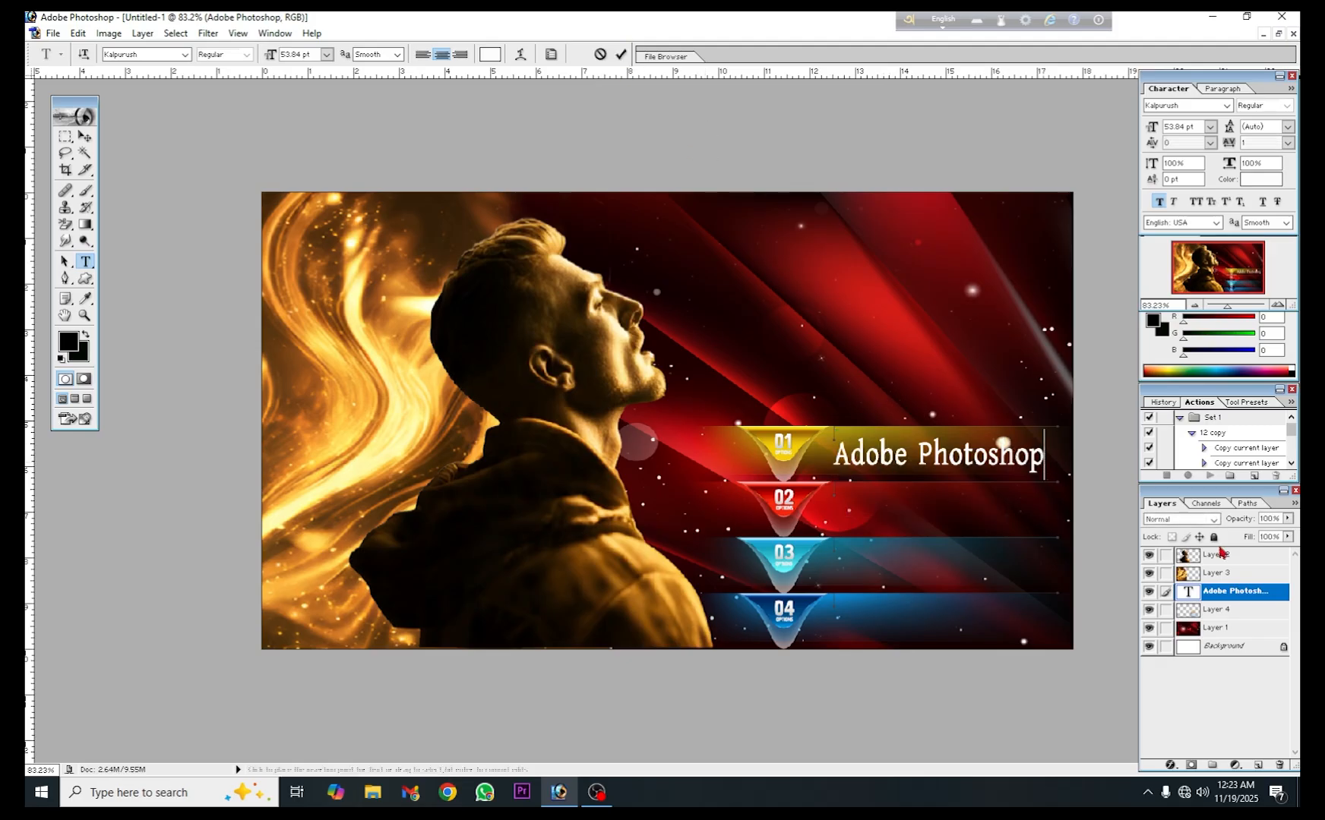
{"action": "key", "text": "Left"}
{"action": "key", "text": "Left"}
{"action": "key", "text": "Left"}
{"action": "key", "text": "Left"}
{"action": "key", "text": "Left"}
{"action": "key", "text": "Left"}
{"action": "key", "text": "Left"}
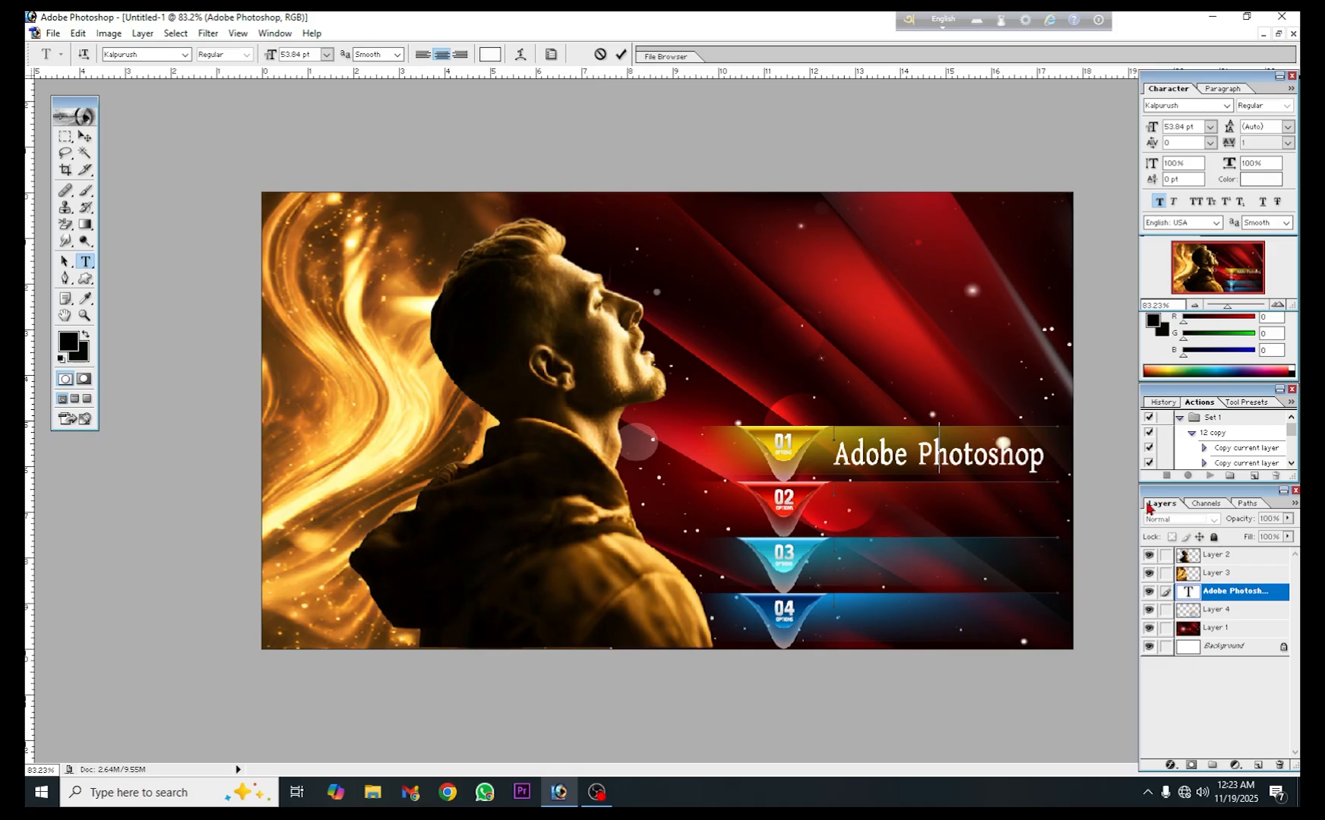
{"action": "type", "text": "Adobe"}
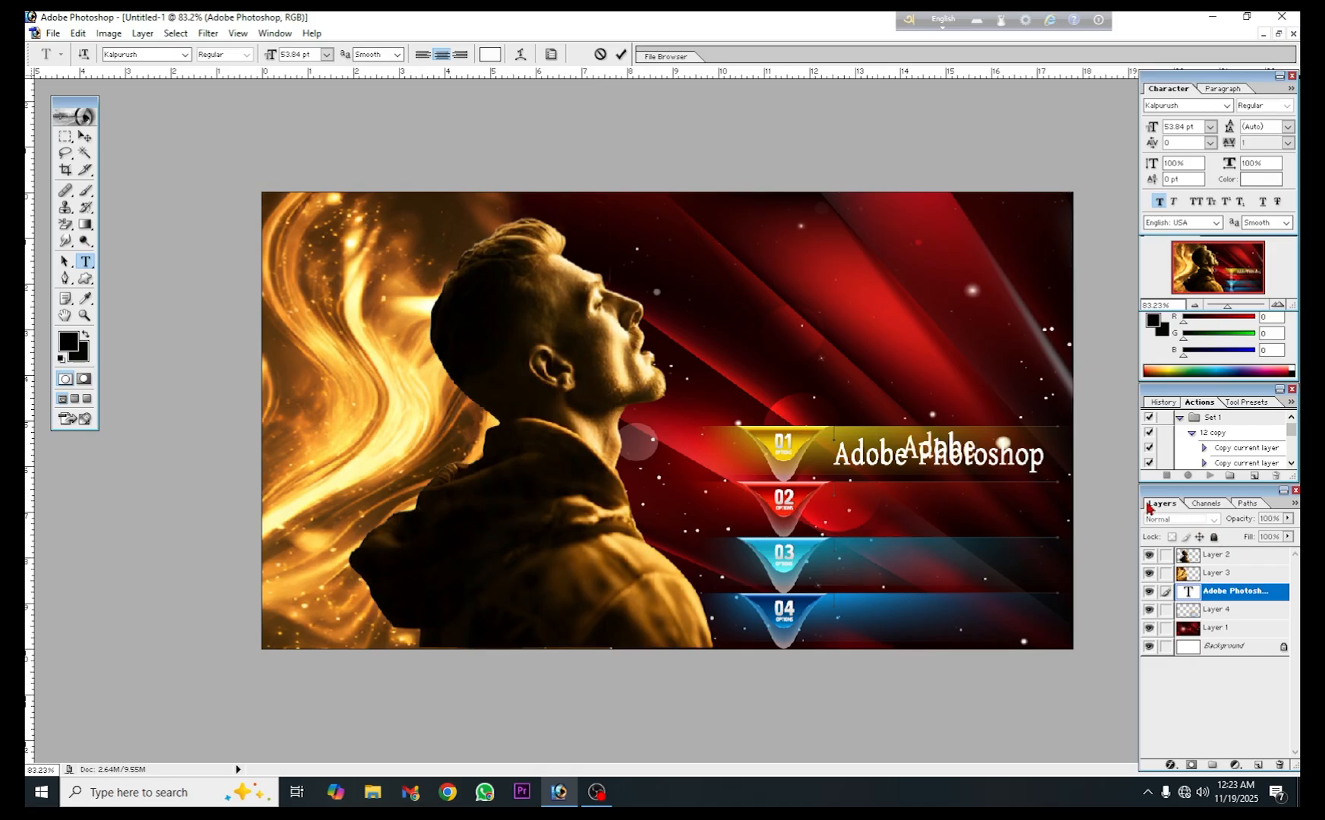
{"action": "left_click", "coordinate": [622, 54]}
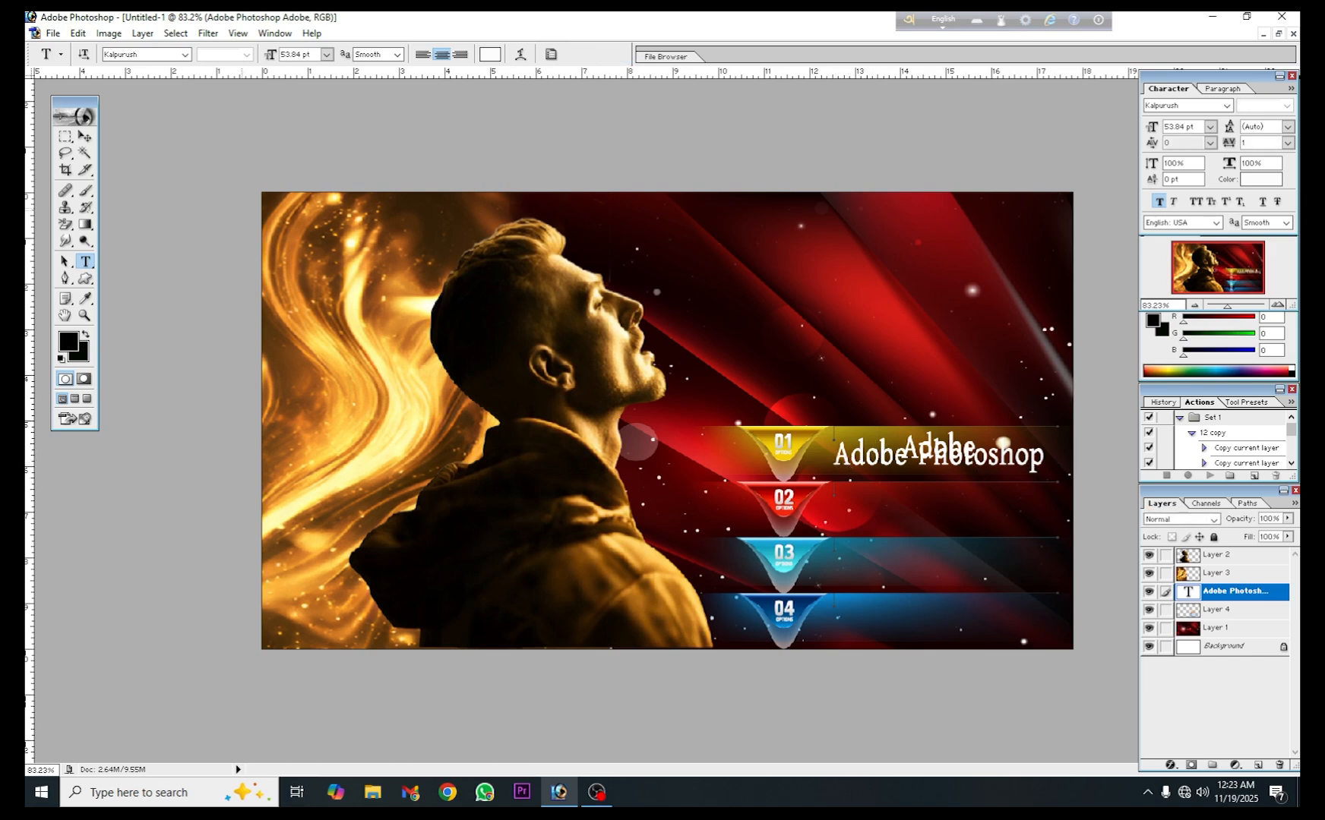
{"action": "left_click", "coordinate": [85, 136]}
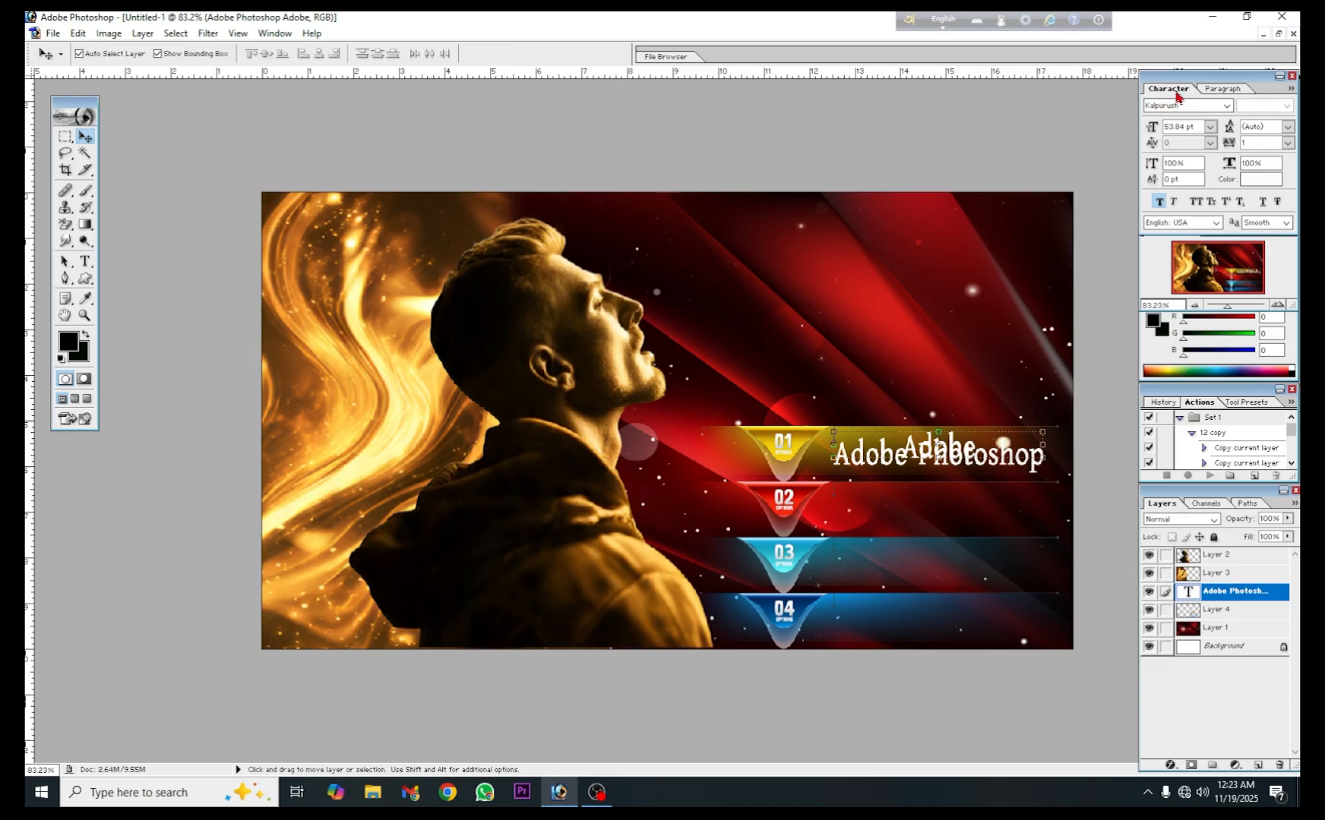
{"action": "mouse_move", "coordinate": [1201, 86]}
{"action": "left_mouse_down"}
{"action": "mouse_move", "coordinate": [1139, 82]}
{"action": "mouse_move", "coordinate": [1184, 79]}
{"action": "left_mouse_up"}
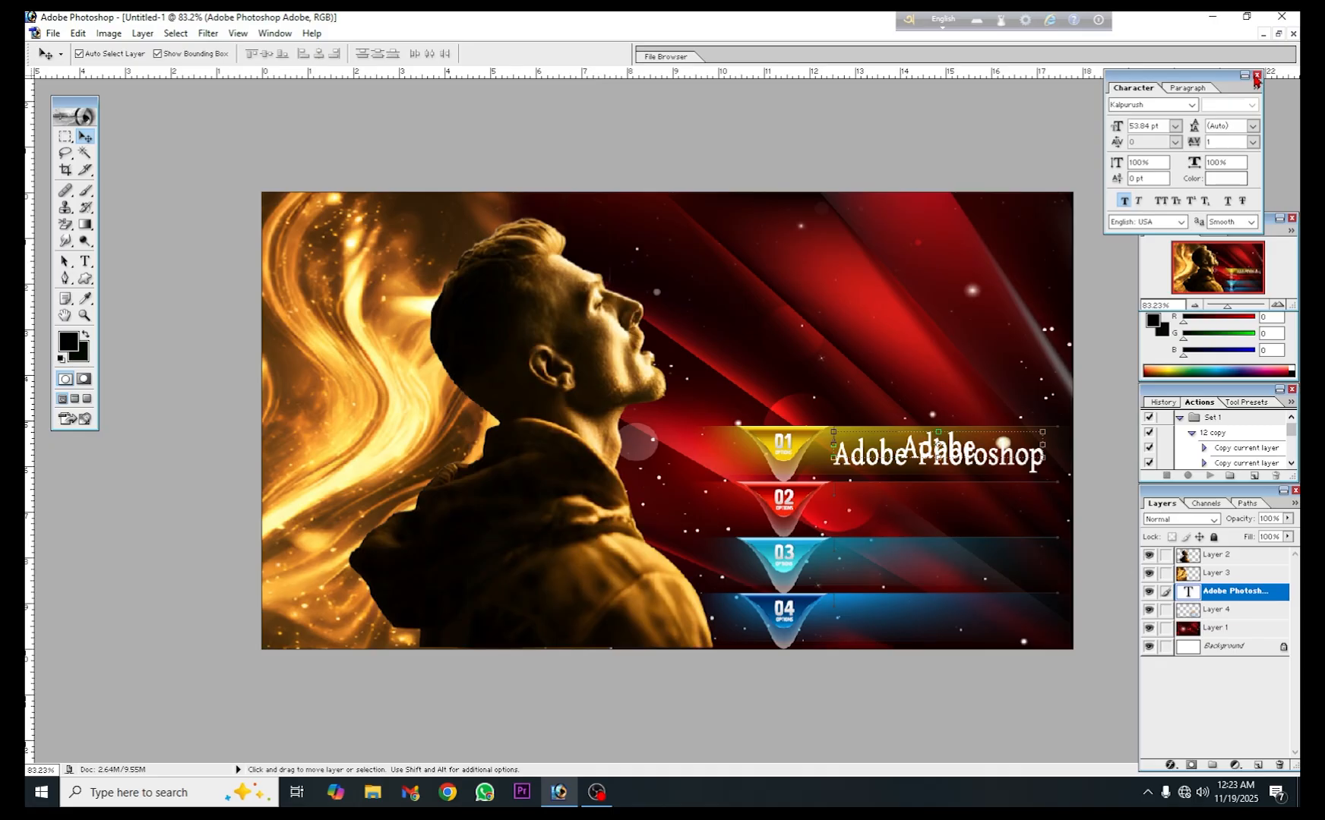
{"action": "left_click", "coordinate": [1257, 75]}
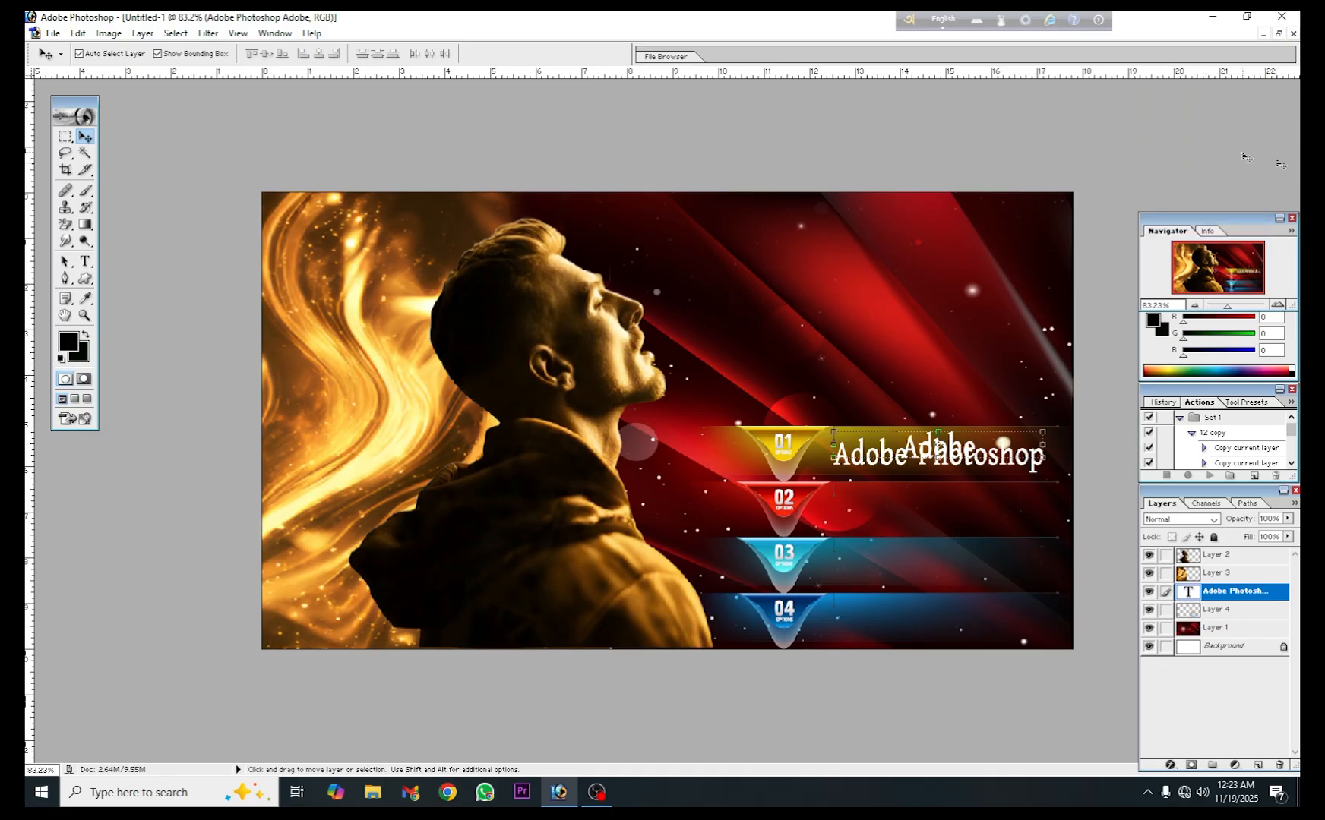
- Set the text layer's space after paragraph to -50 pt in the paragraph settings
{"action": "left_click", "coordinate": [85, 264]}
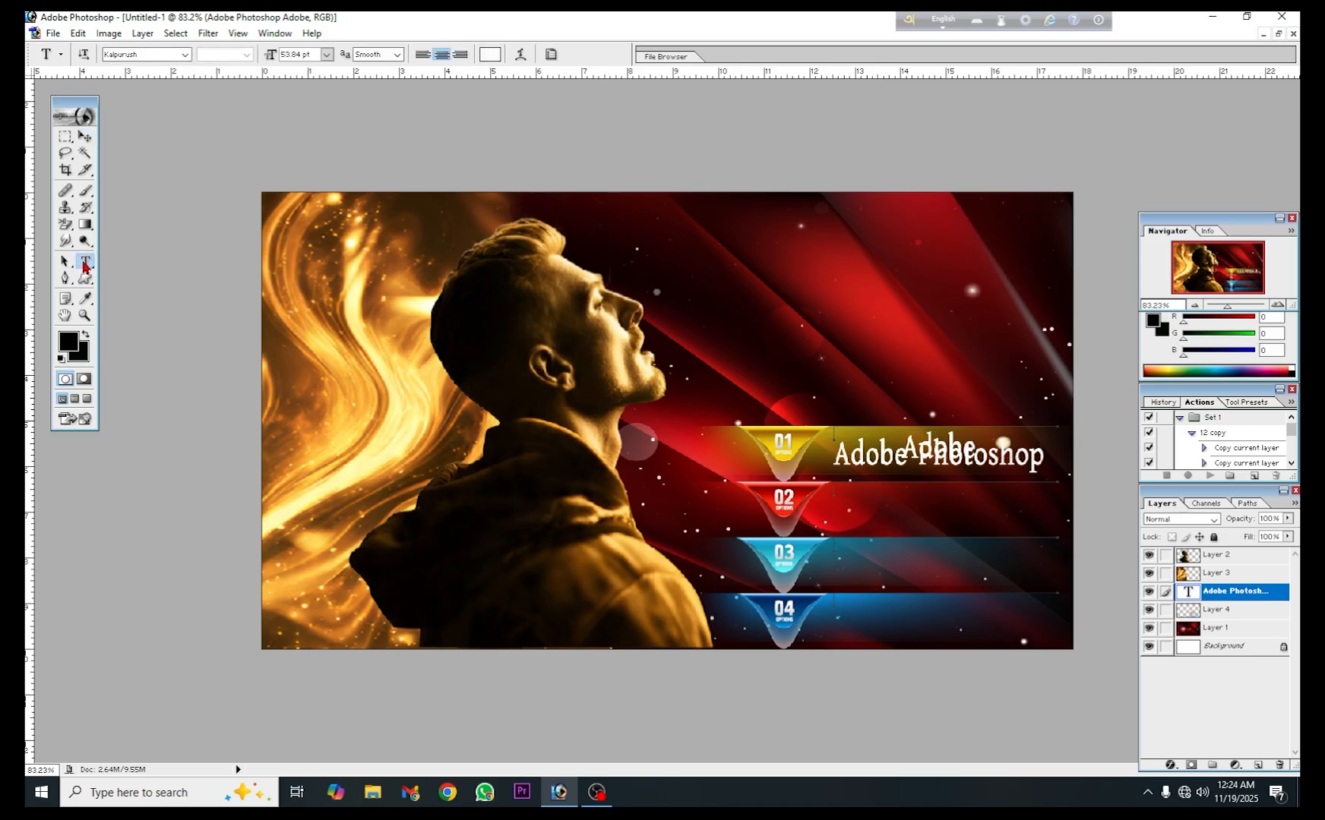
{"action": "left_click", "coordinate": [552, 54]}
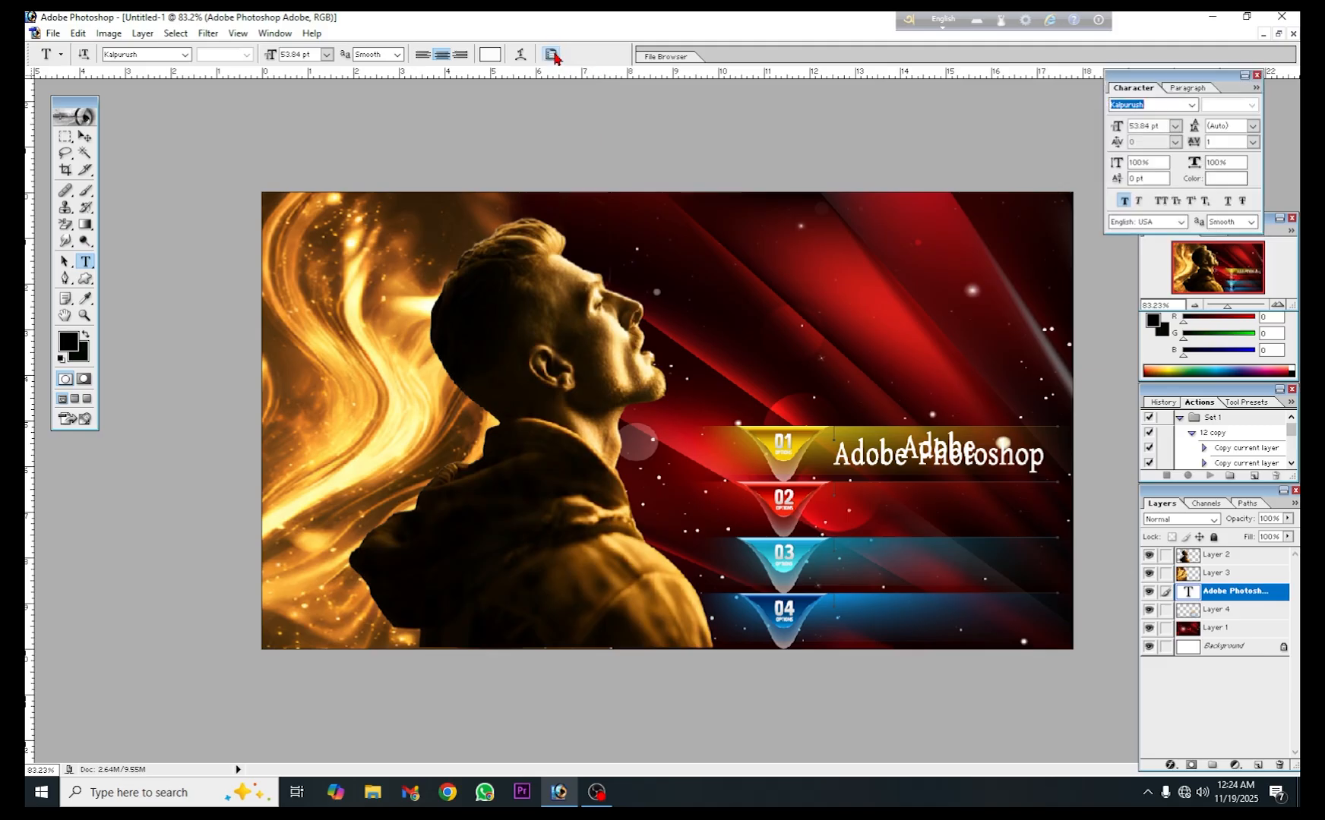
{"action": "left_click_drag", "start_coordinate": [1212, 79], "coordinate": [1225, 79]}
{"action": "left_click", "coordinate": [1207, 89]}
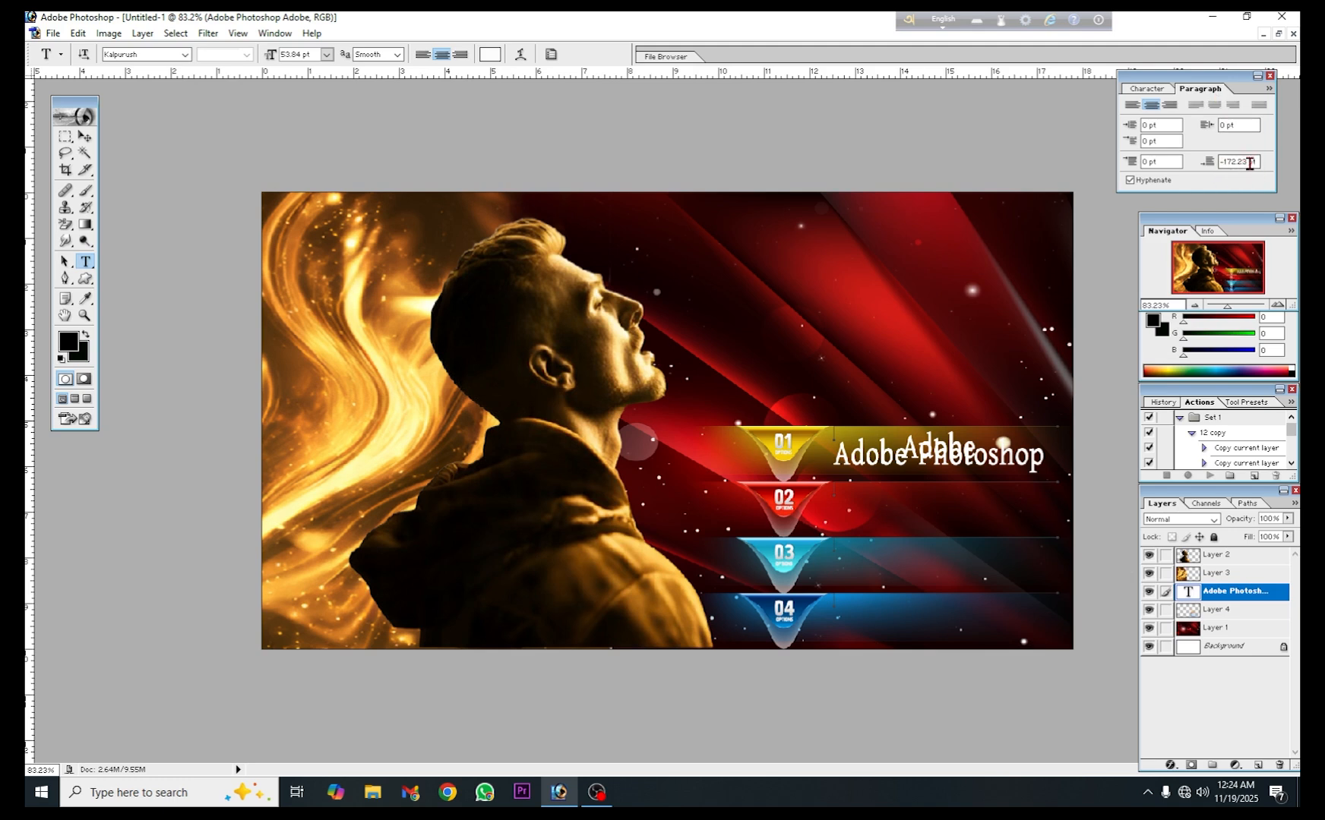
{"action": "left_click_drag", "start_coordinate": [1250, 164], "coordinate": [1221, 161]}
{"action": "key", "text": "BackSpace"}
{"action": "key", "text": "Return"}
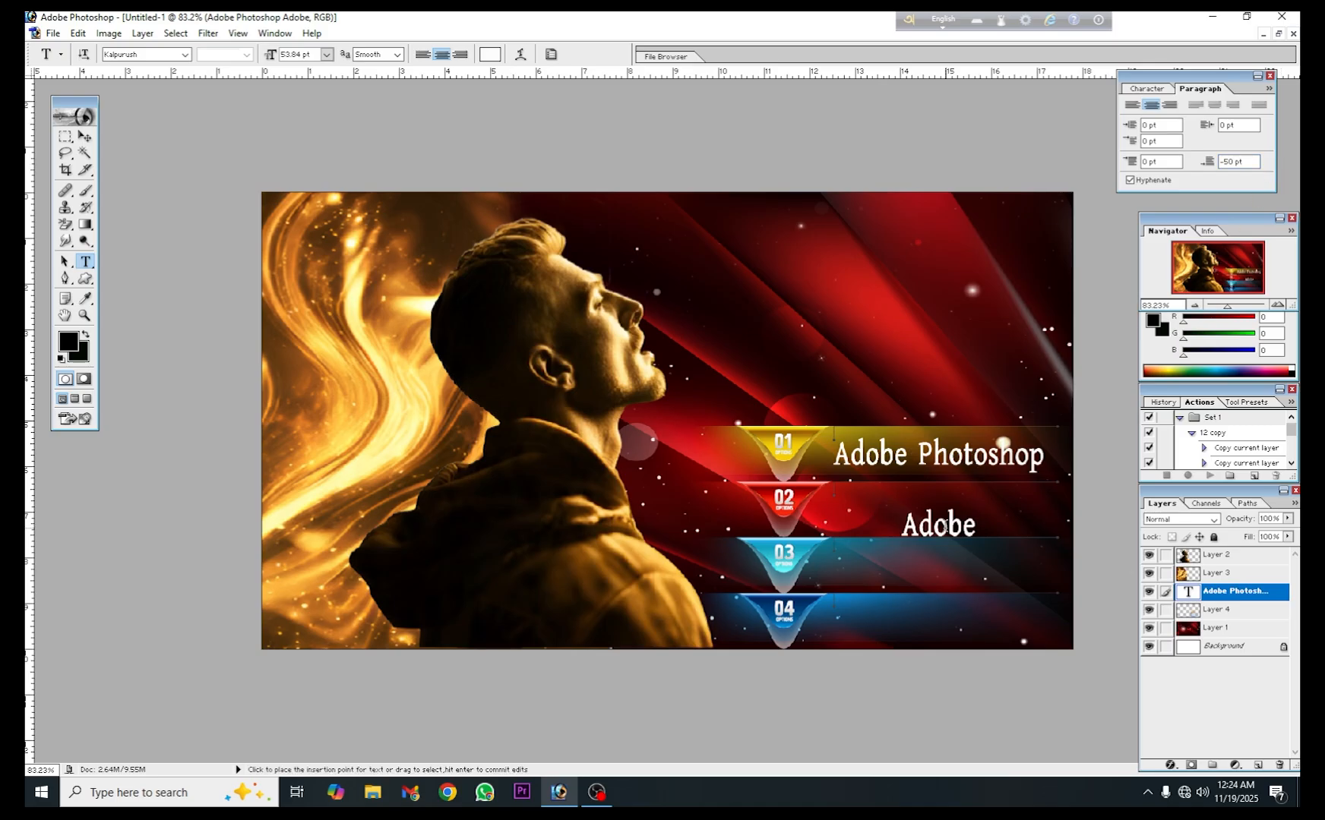
- Set the space after paragraph to -70 pt for both lines of the Adobe text layer and commit it
{"action": "left_click_drag", "start_coordinate": [834, 454], "coordinate": [976, 536]}
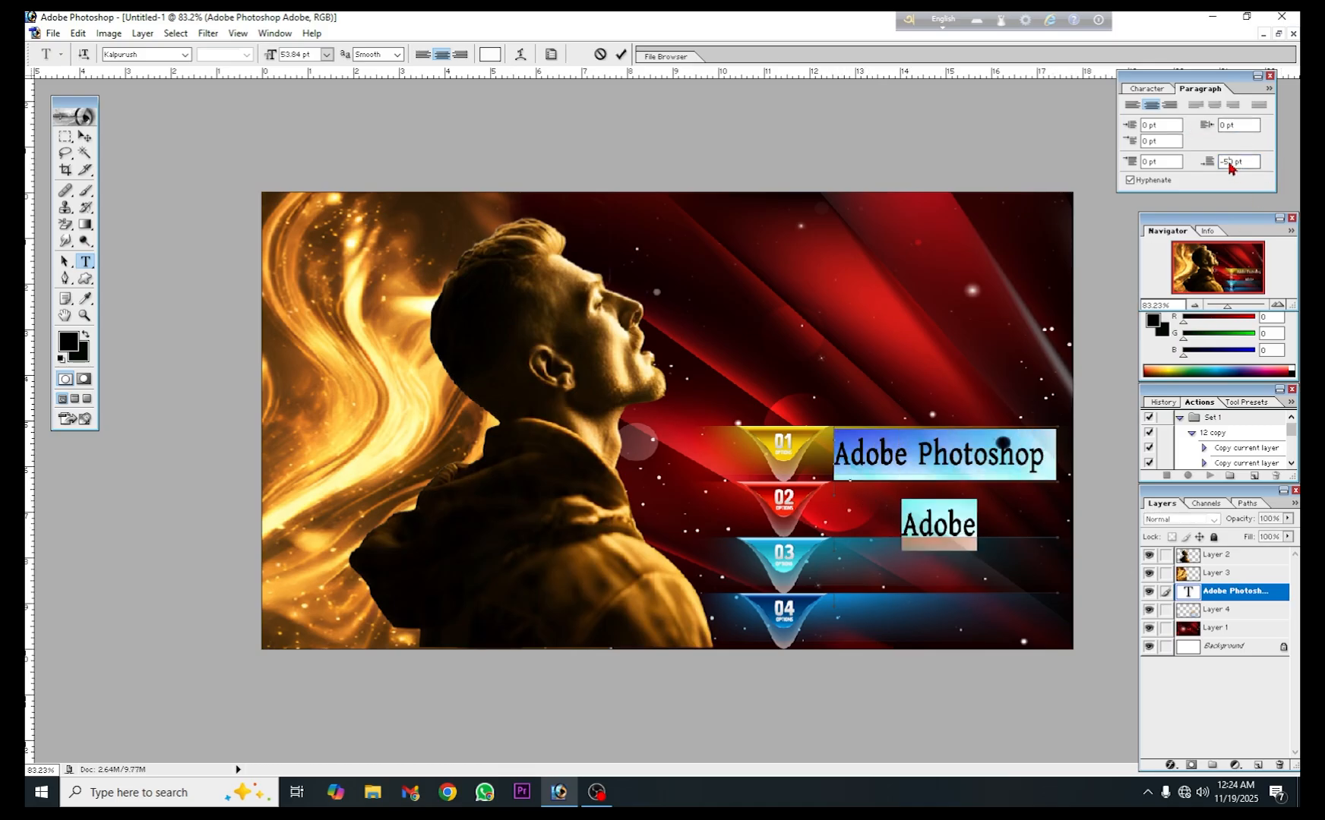
{"action": "type", "text": "-60"}
{"action": "key", "text": "Return"}
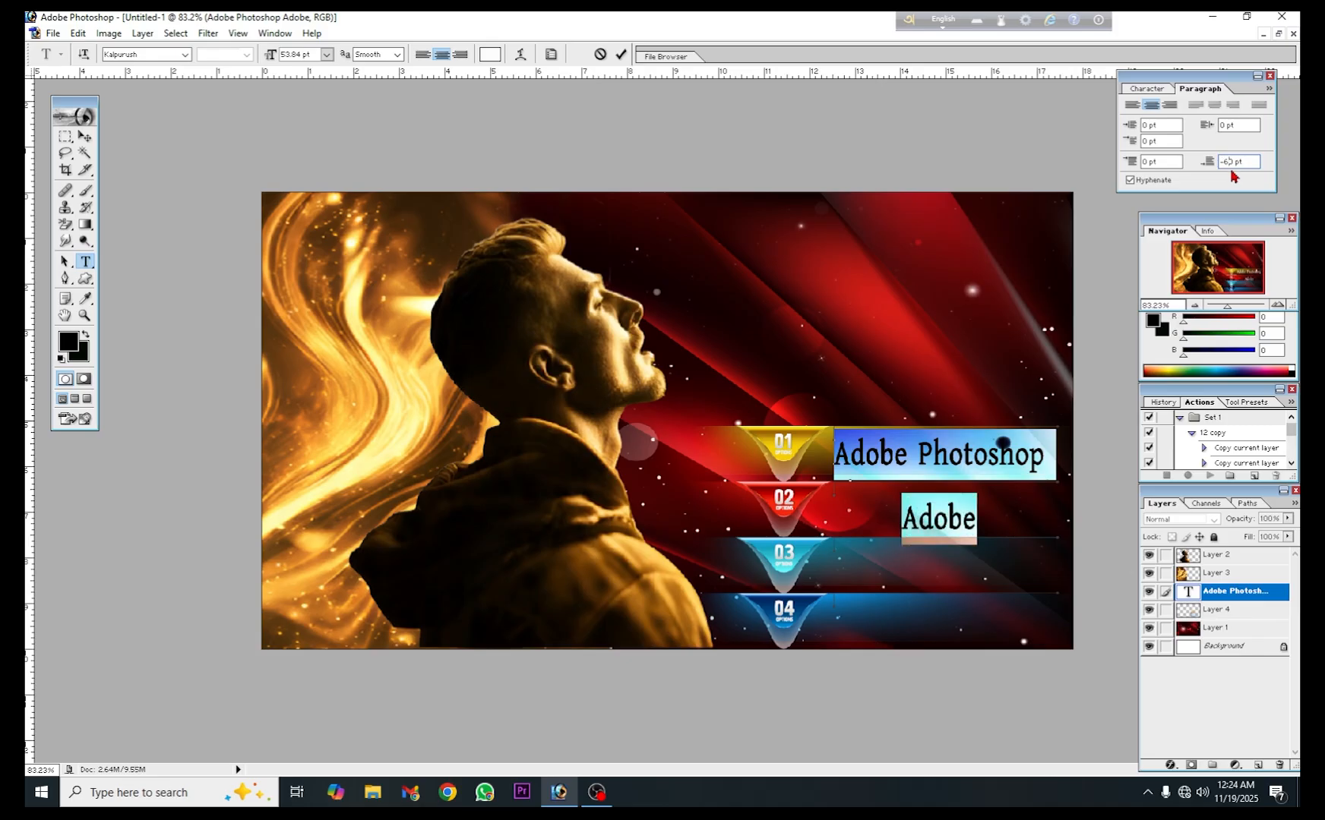
{"action": "type", "text": "-70"}
{"action": "key", "text": "Return"}
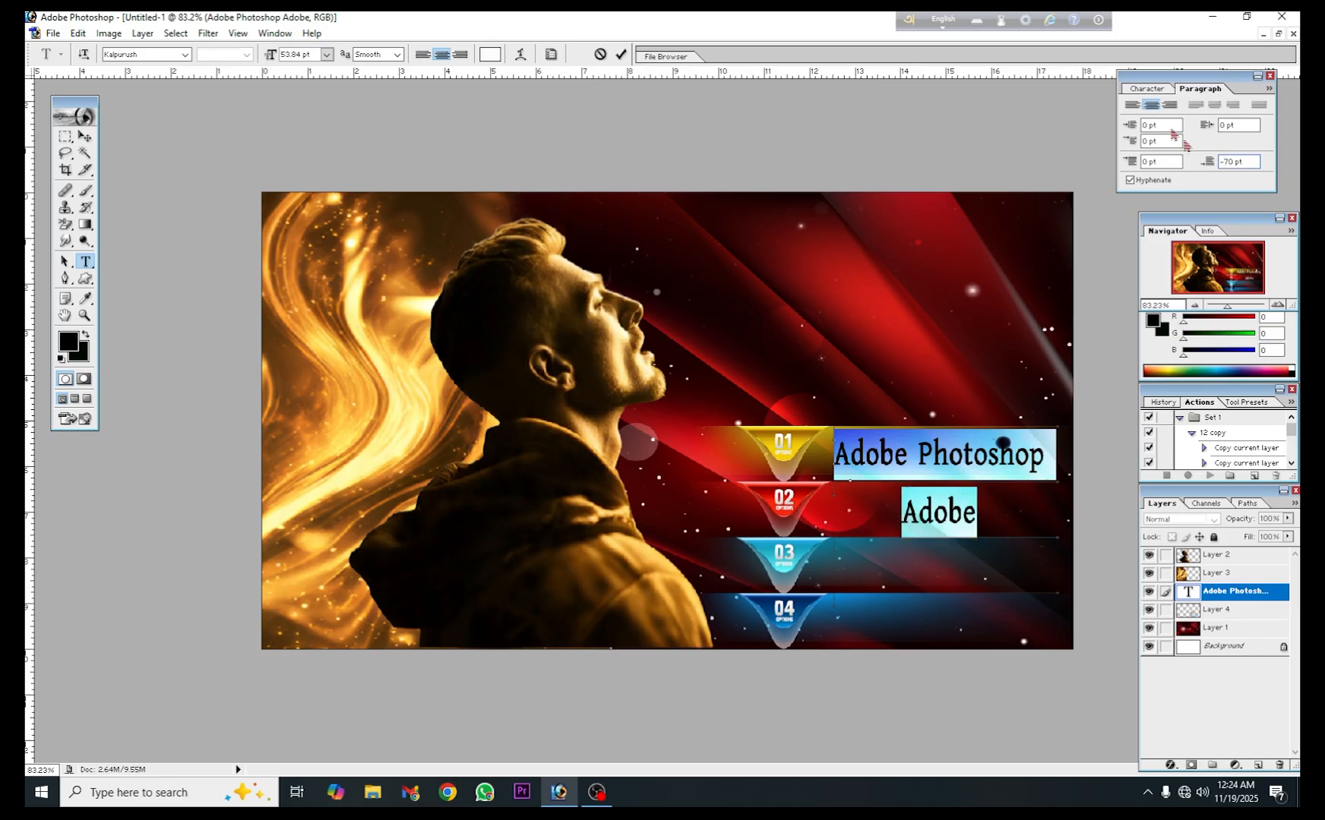
{"action": "left_click", "coordinate": [621, 54]}
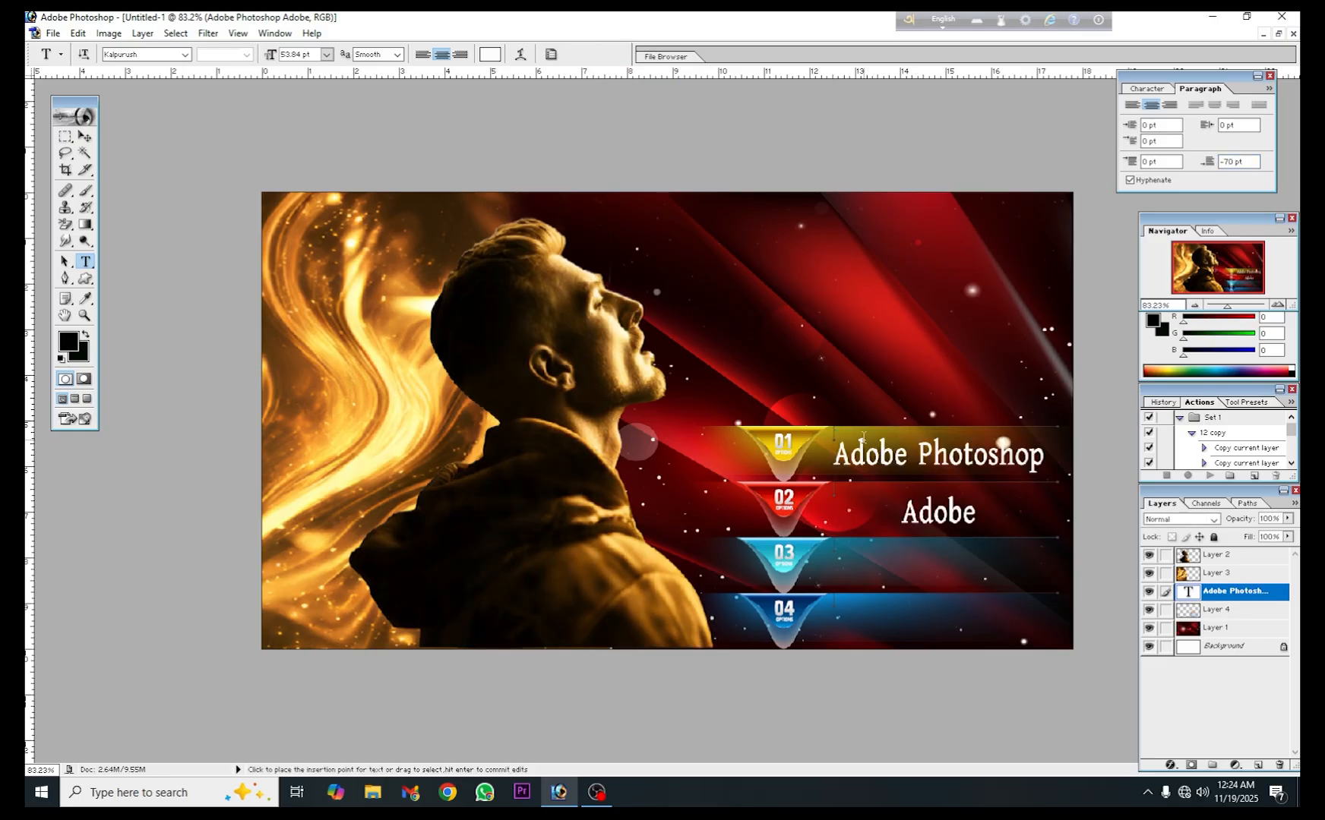
- Complete the second text line so that it reads "Adobe Pagemaker"
{"action": "left_click", "coordinate": [976, 511]}
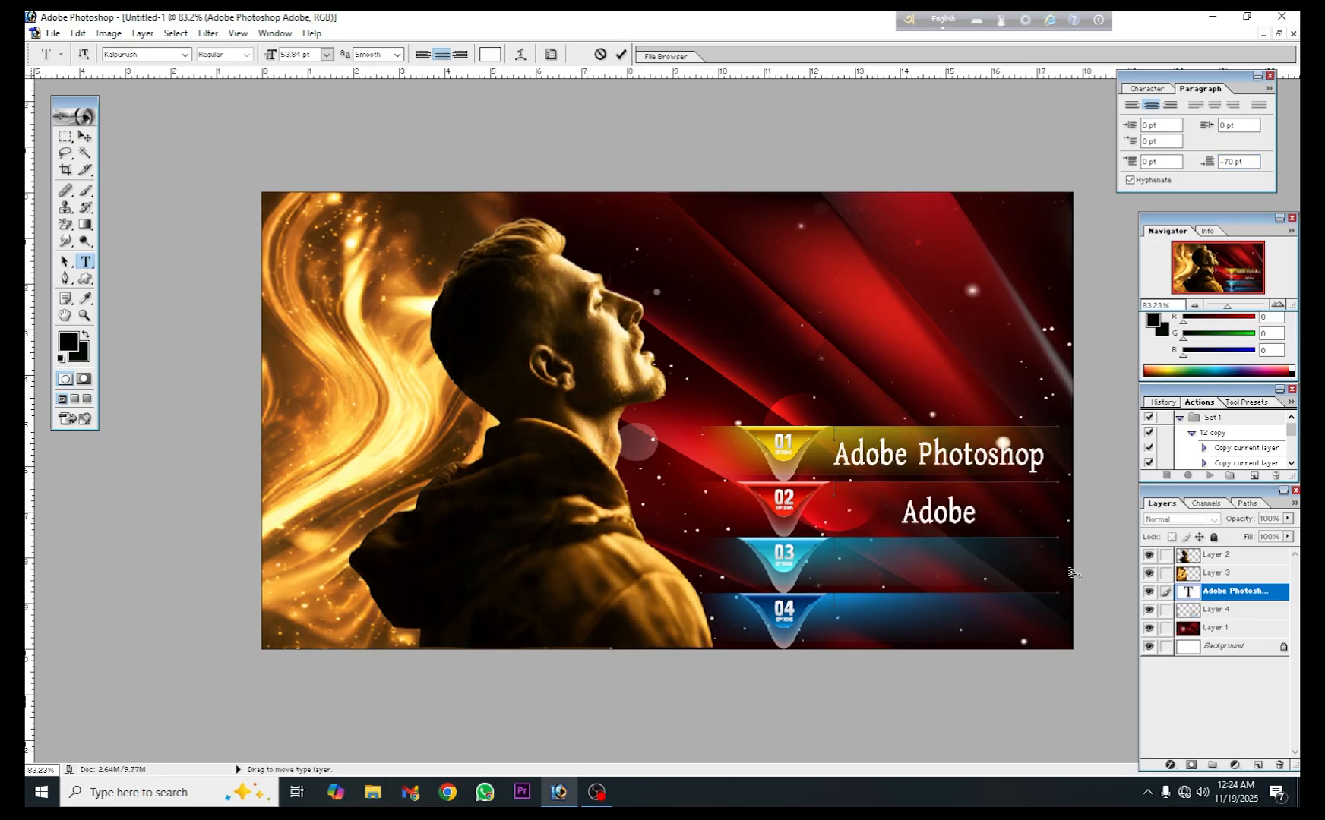
{"action": "type", "text": "Pa"}
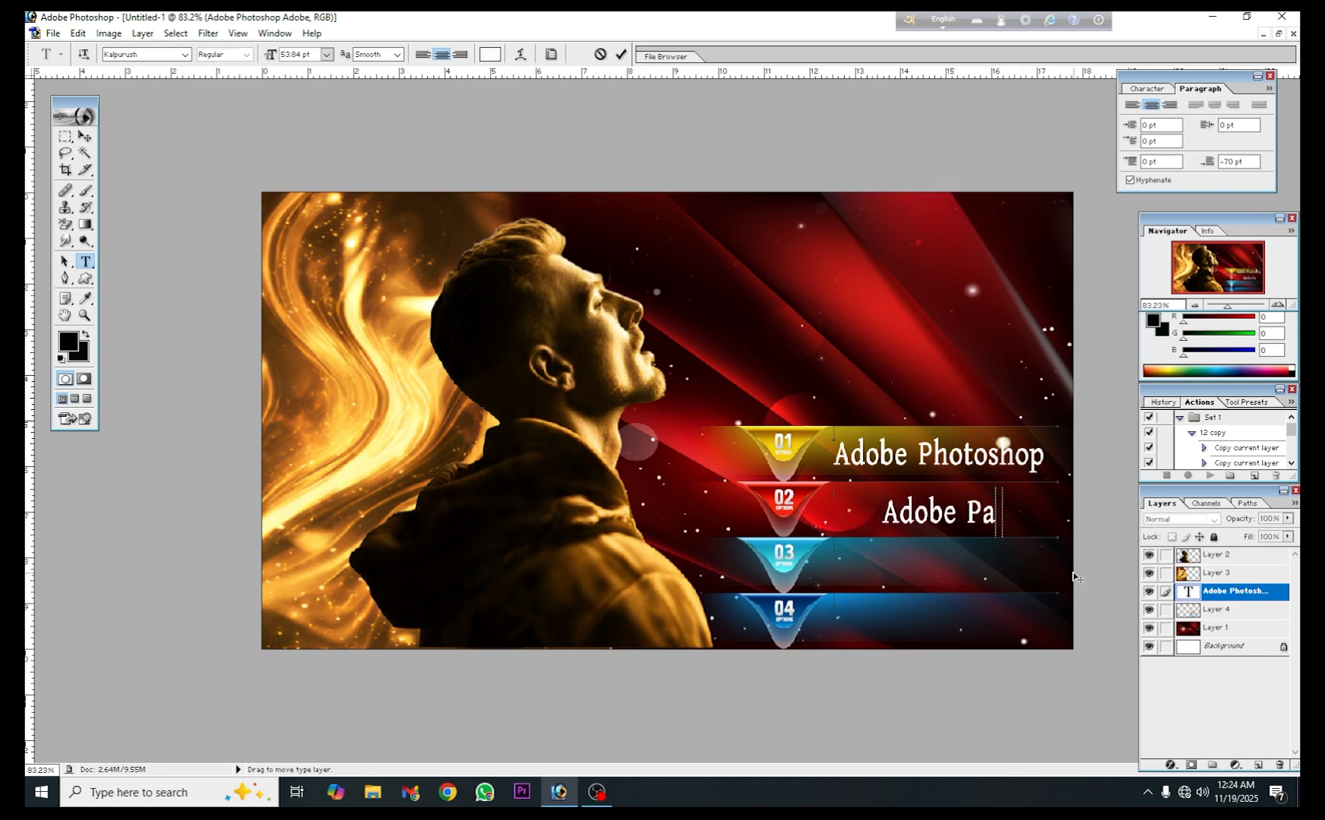
{"action": "type", "text": "gemaker"}
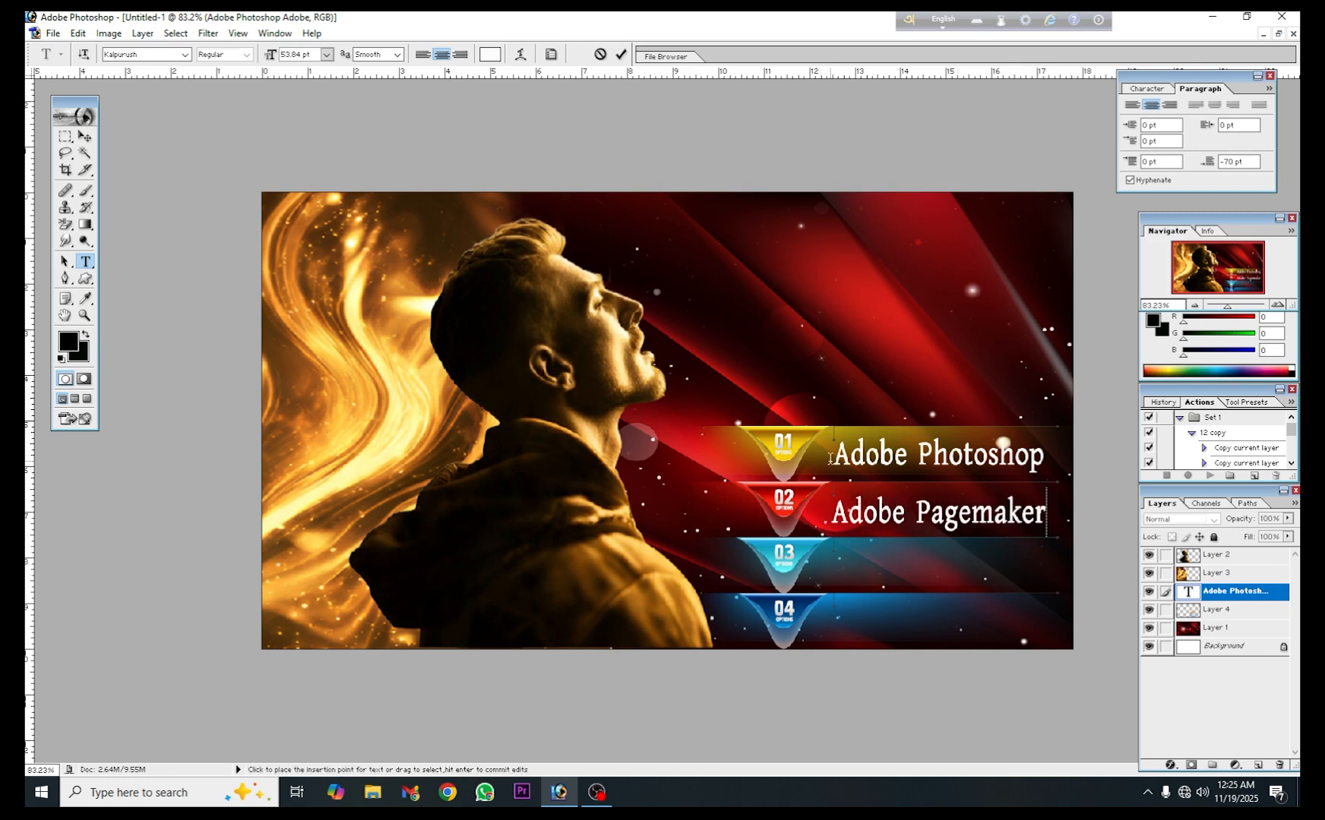
- Left-align both text lines and move the text layer back onto the 01 and 02 bars, beside the numbers
{"action": "left_click_drag", "start_coordinate": [834, 461], "coordinate": [1049, 517]}
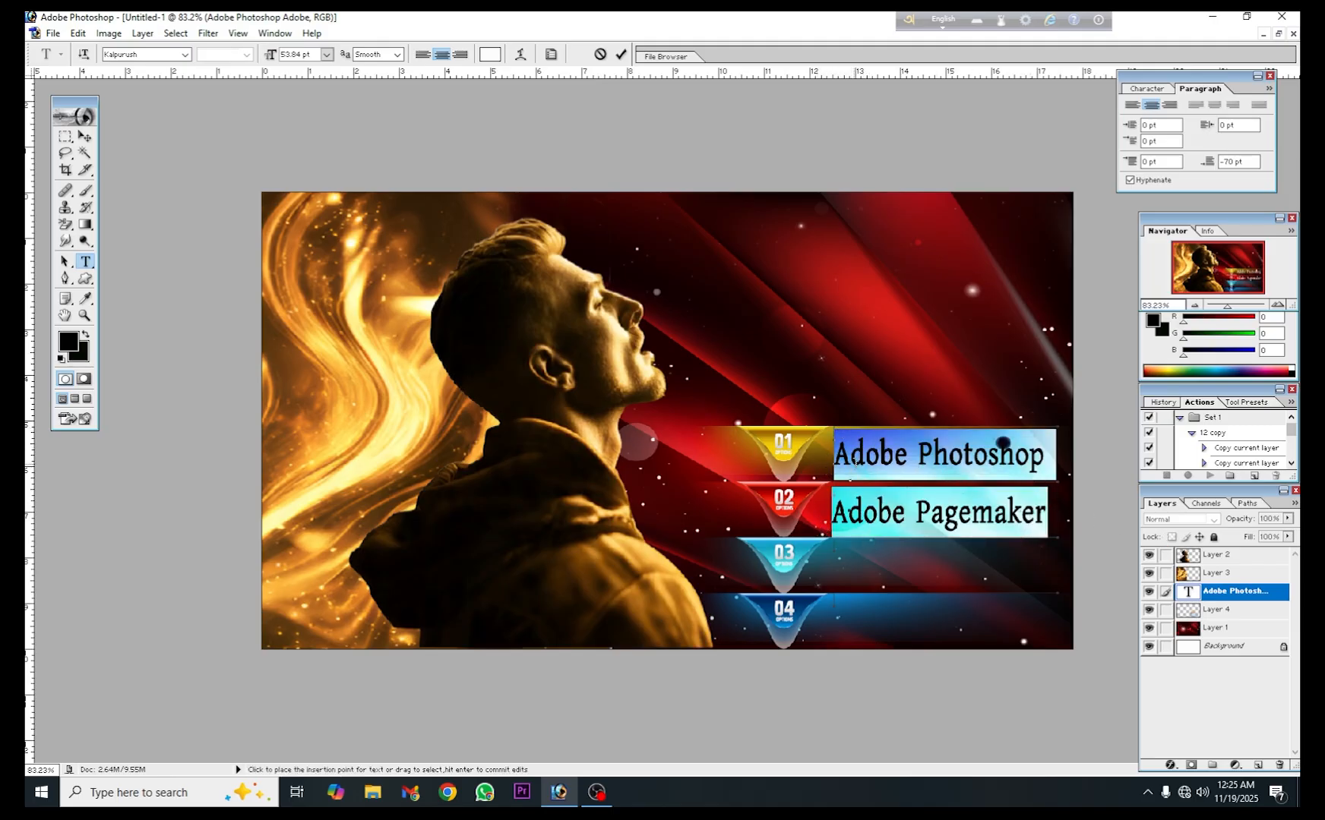
{"action": "left_click", "coordinate": [424, 55]}
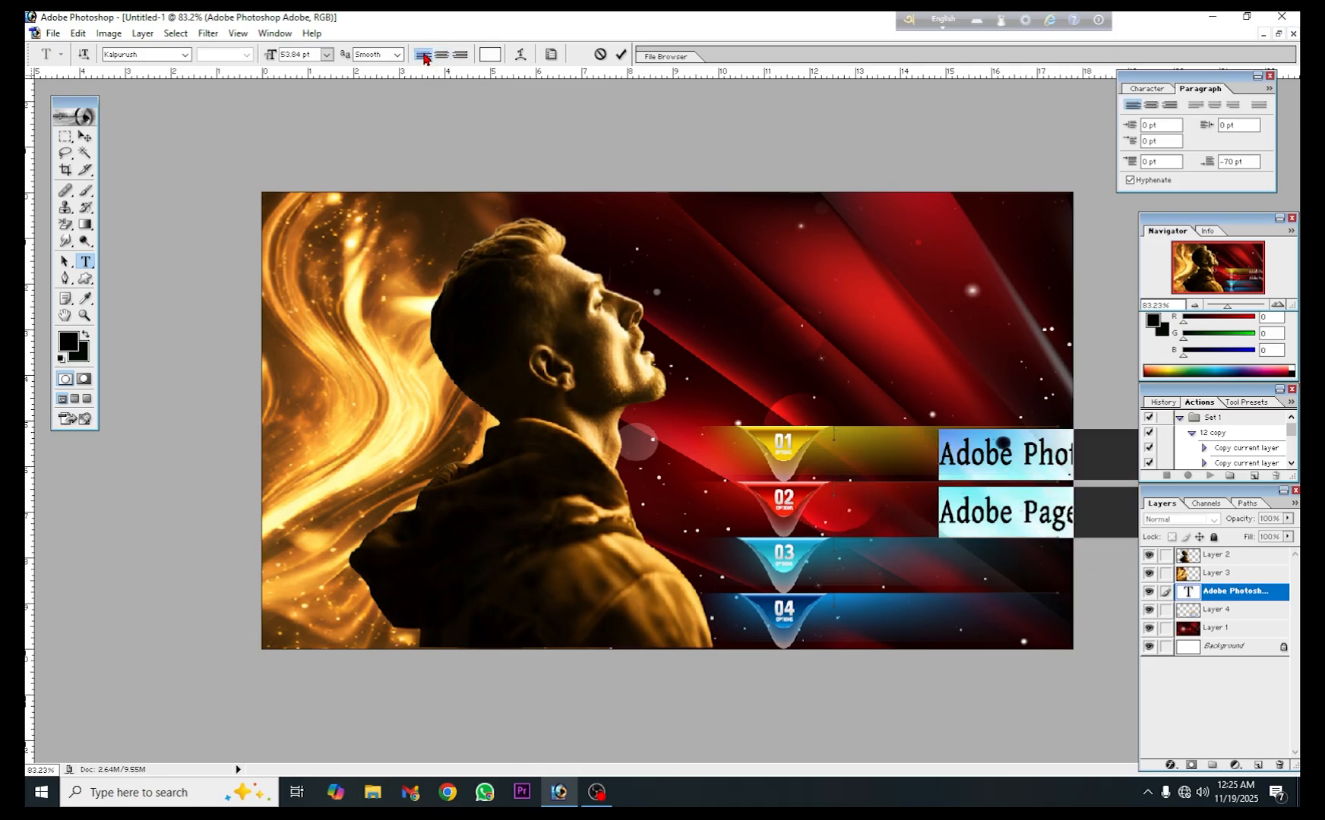
{"action": "left_click", "coordinate": [86, 136]}
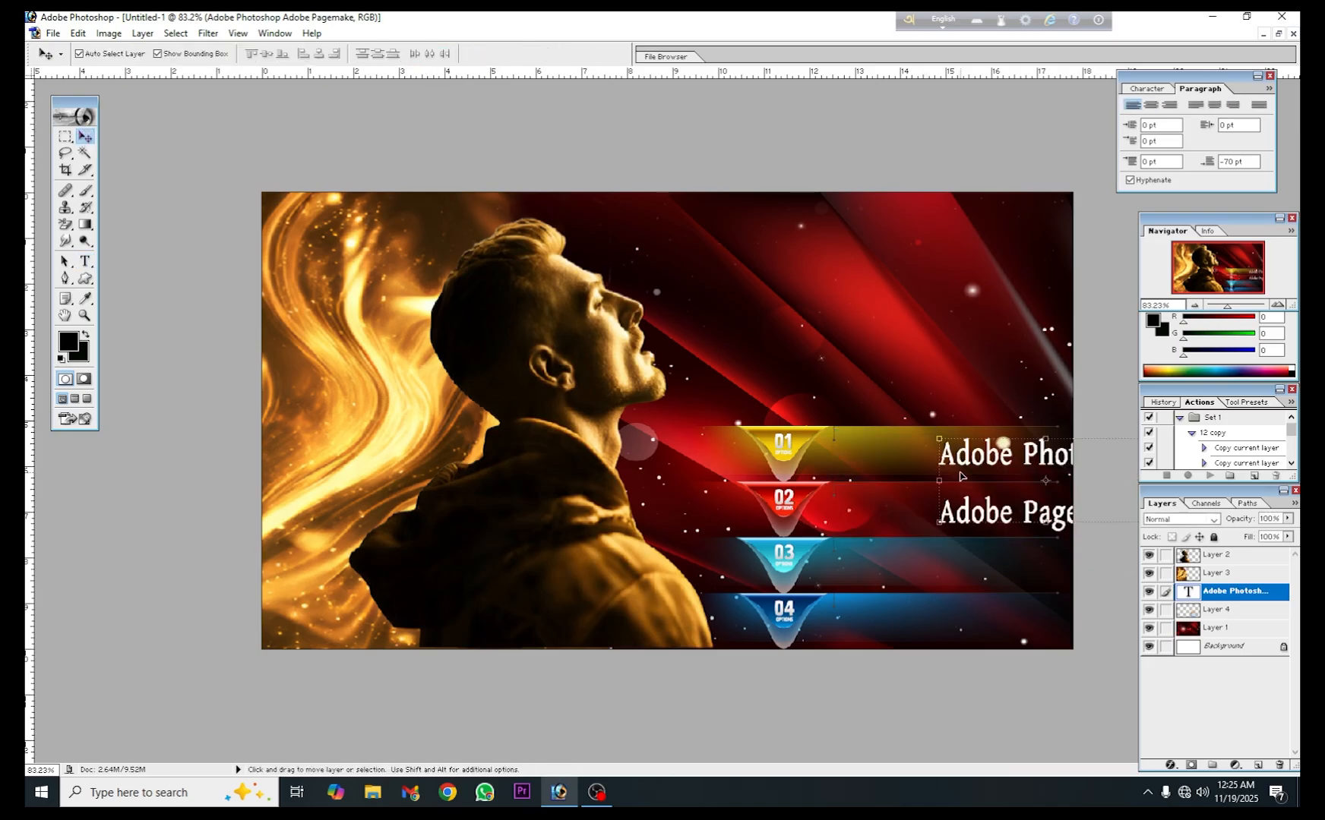
{"action": "left_click_drag", "start_coordinate": [952, 466], "coordinate": [862, 469]}
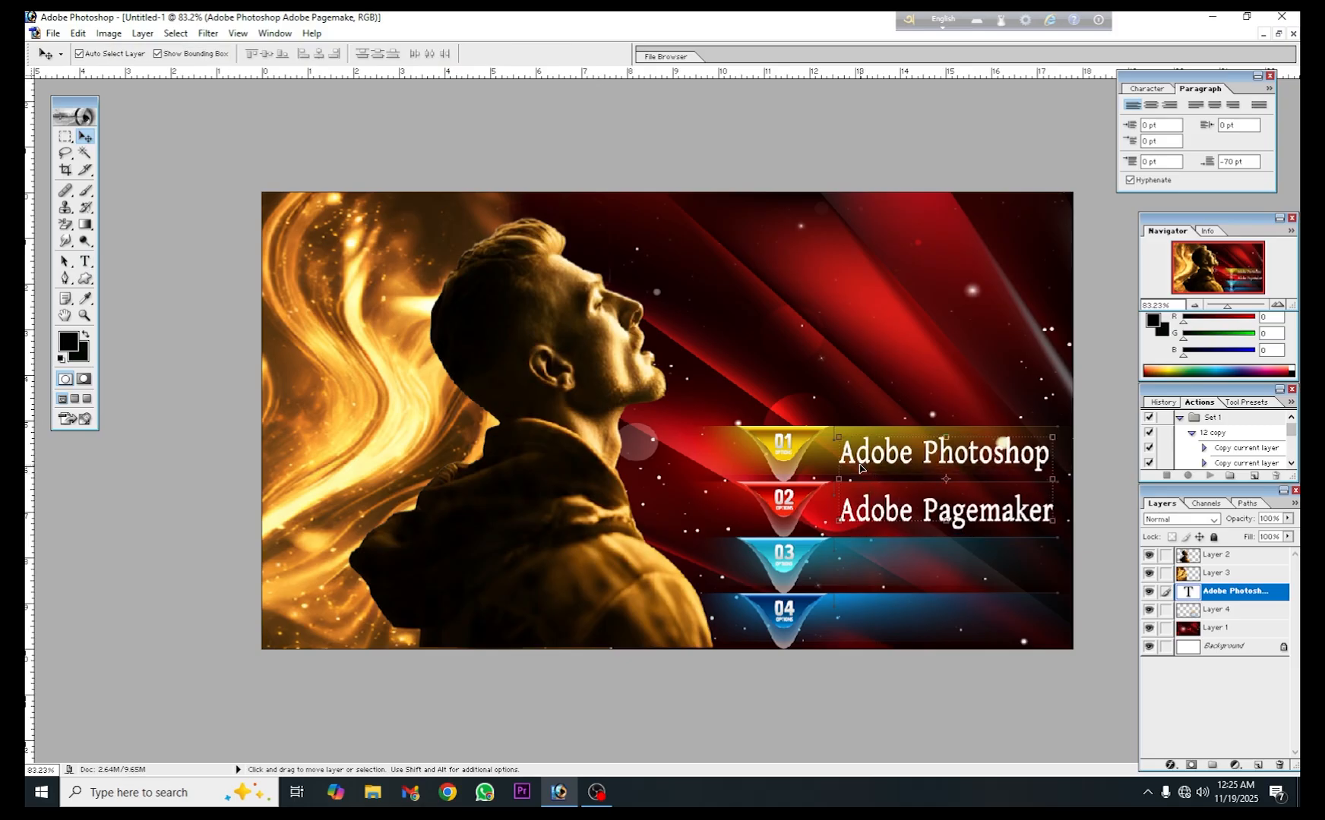
- Add "CorelDRAW" as a third line below "Adobe Pagemaker" in the same text layer
{"action": "left_click", "coordinate": [85, 261]}
{"action": "left_click", "coordinate": [1049, 514]}
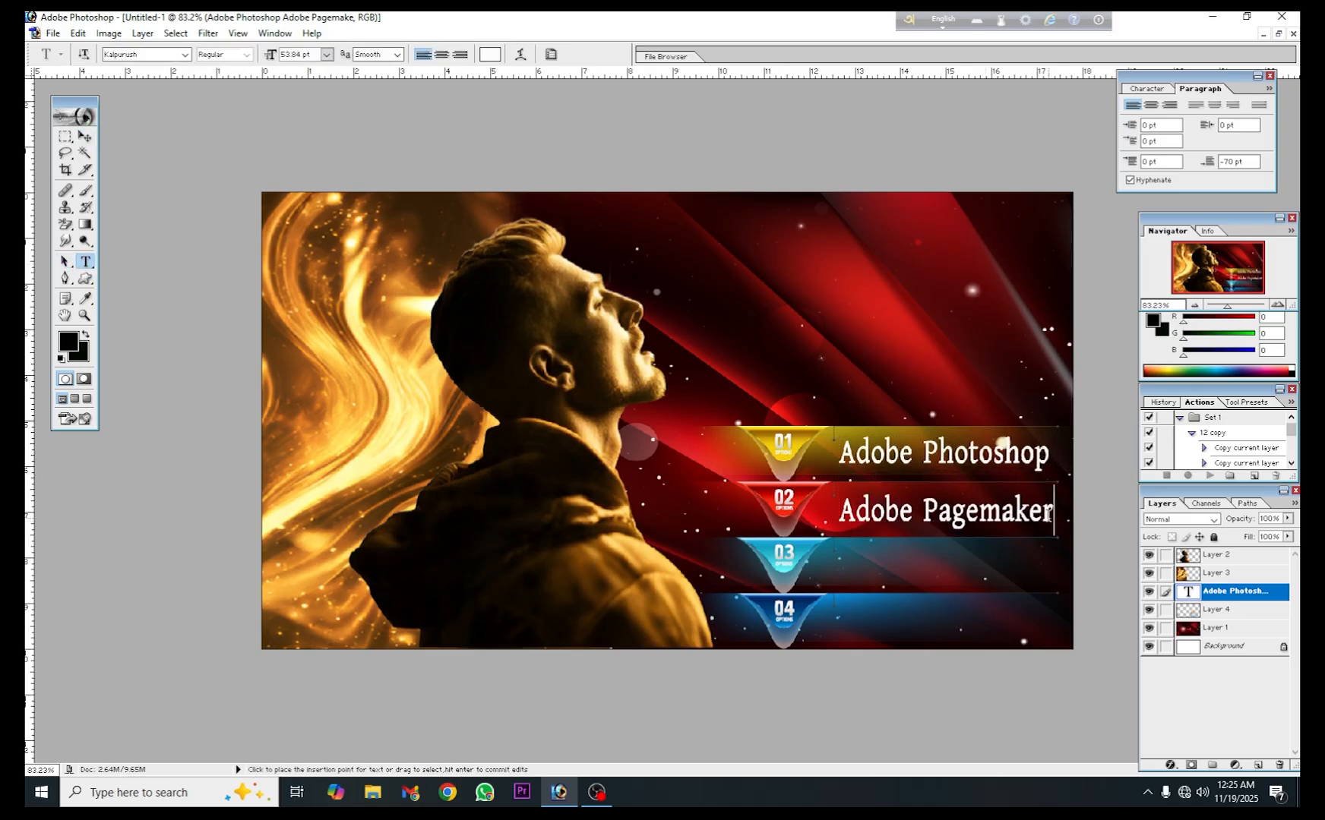
{"action": "key", "text": "Return"}
{"action": "type", "text": "CorelD"}
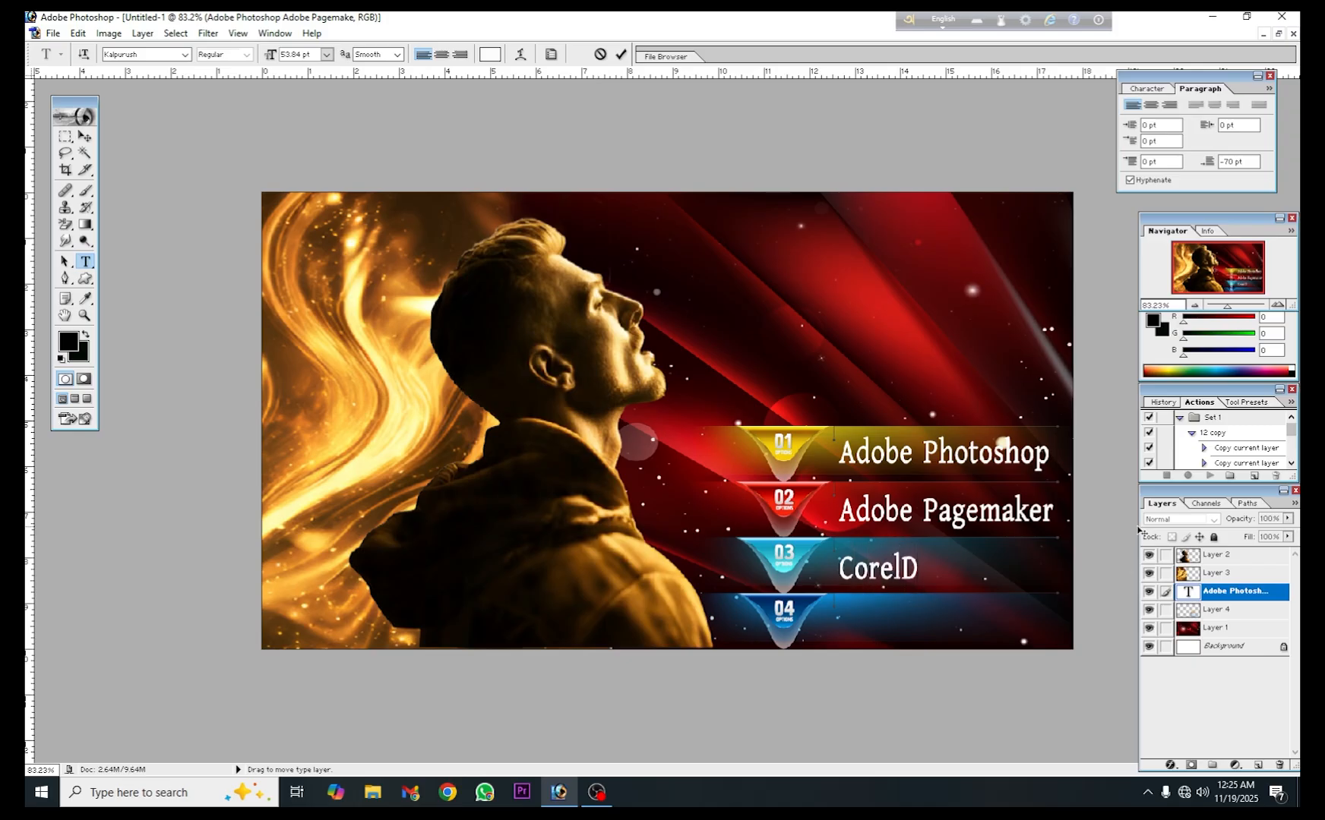
{"action": "type", "text": "RAW"}
- Add "Microsoft Exel" as the fourth line of the text layer, on the 04 bar
{"action": "key", "text": "Return"}
{"action": "type", "text": "Mi"}
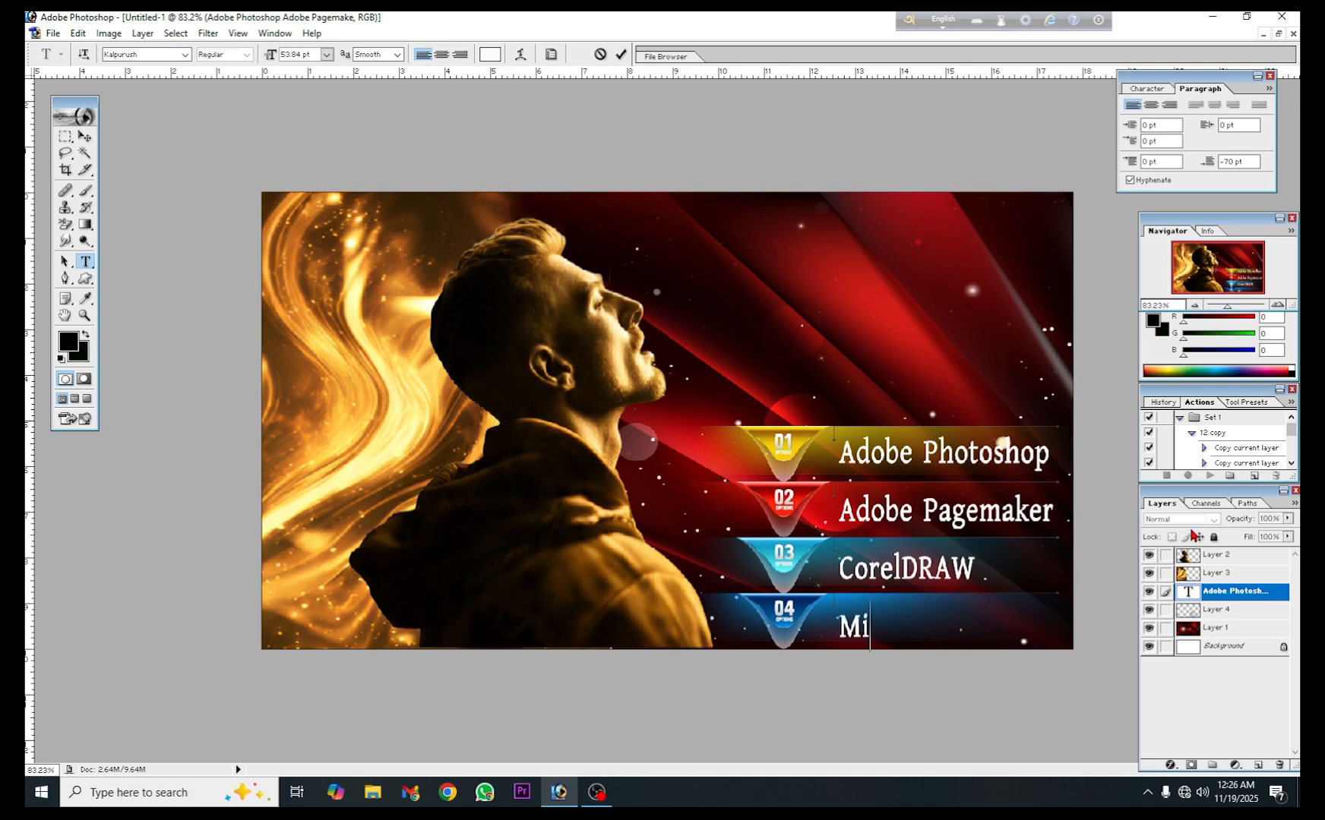
{"action": "type", "text": "crosoft E"}
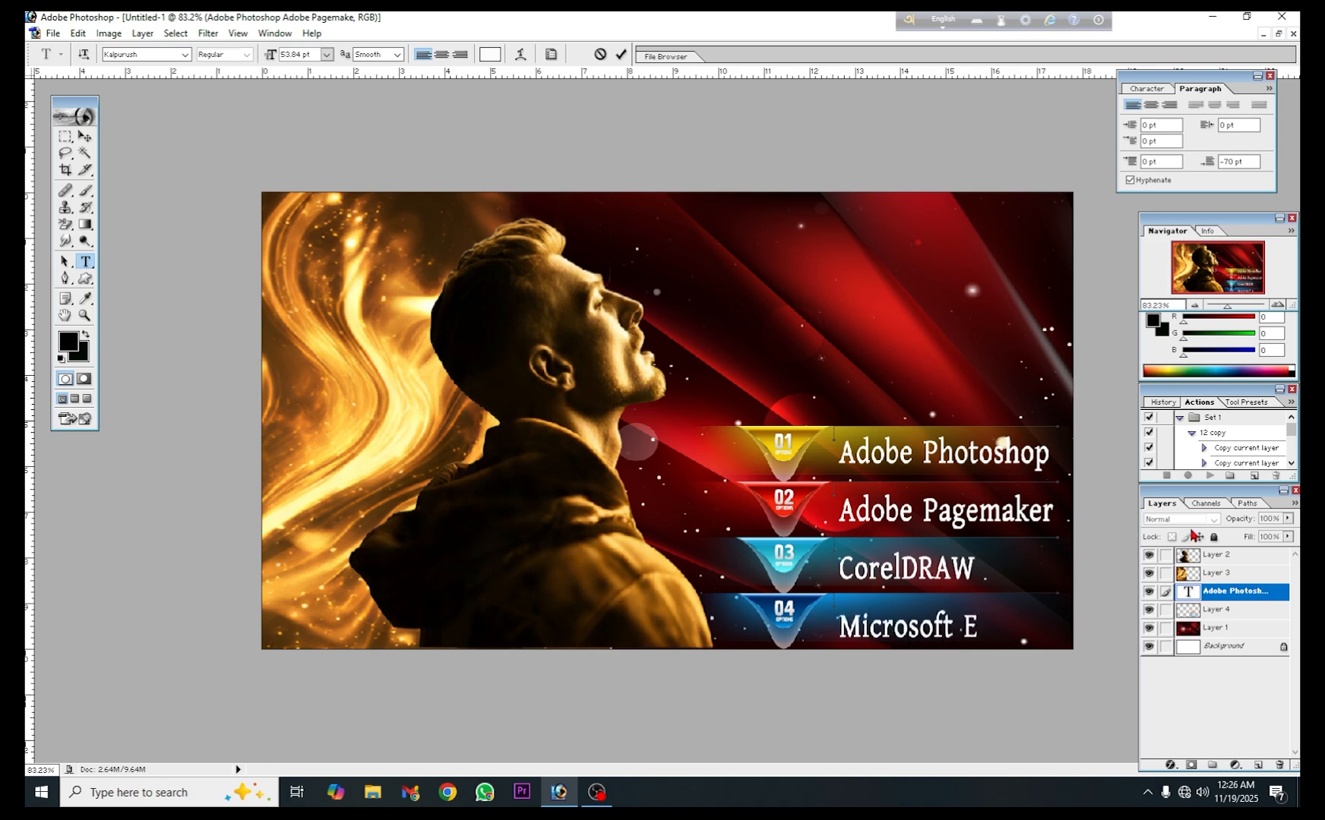
{"action": "type", "text": "xel"}
- Commit the four-line text and scale its height to 93.5% to fit the numbered bars
{"action": "left_click", "coordinate": [86, 139]}
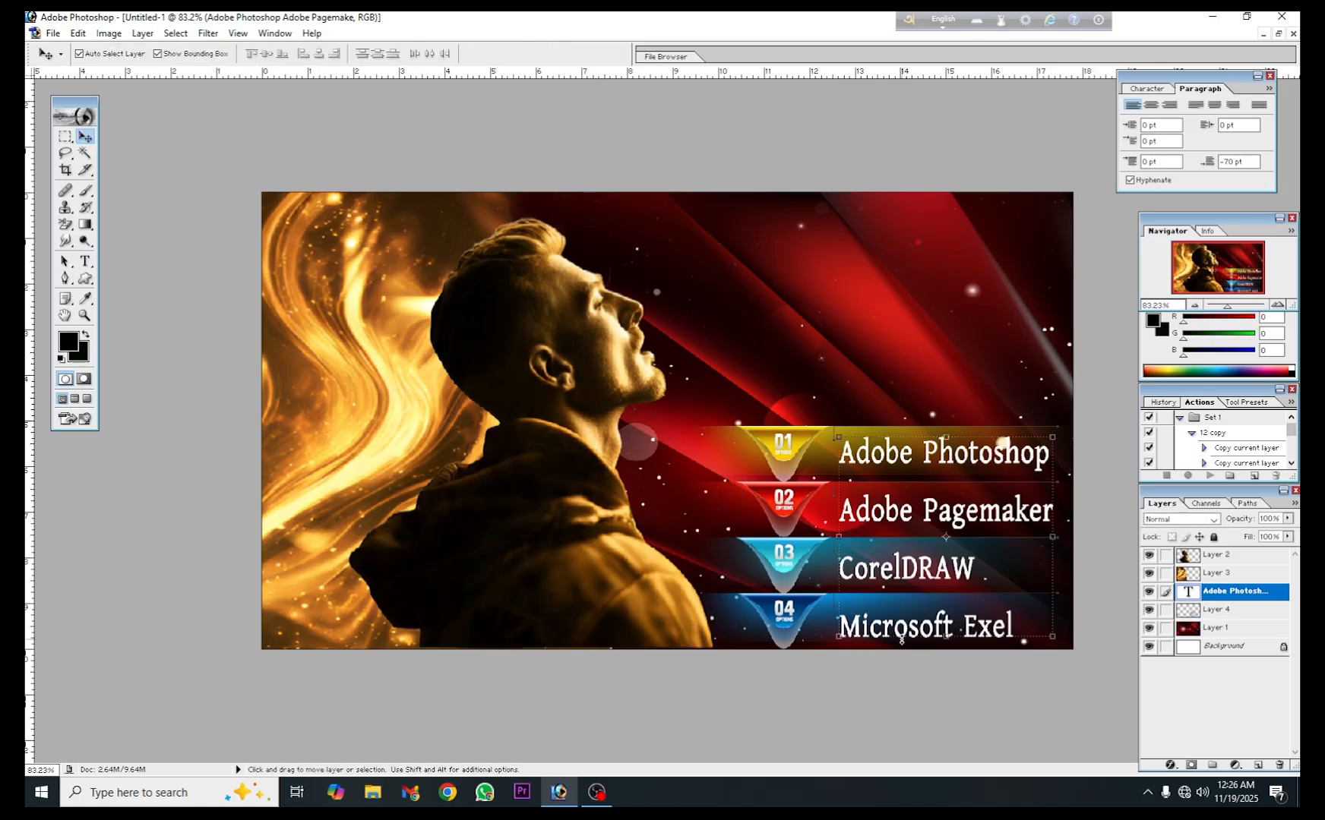
{"action": "left_click_drag", "start_coordinate": [902, 641], "coordinate": [899, 628]}
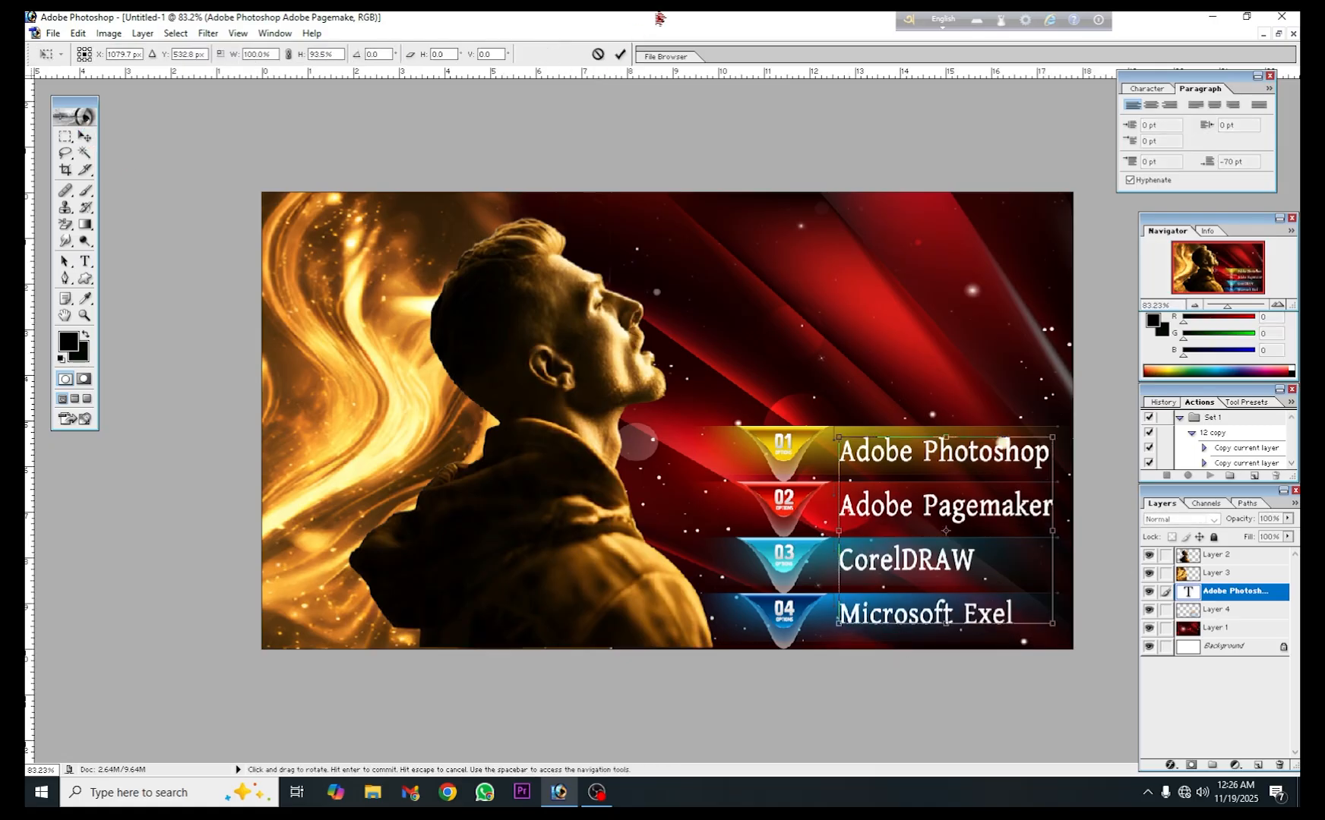
{"action": "left_click", "coordinate": [619, 54]}
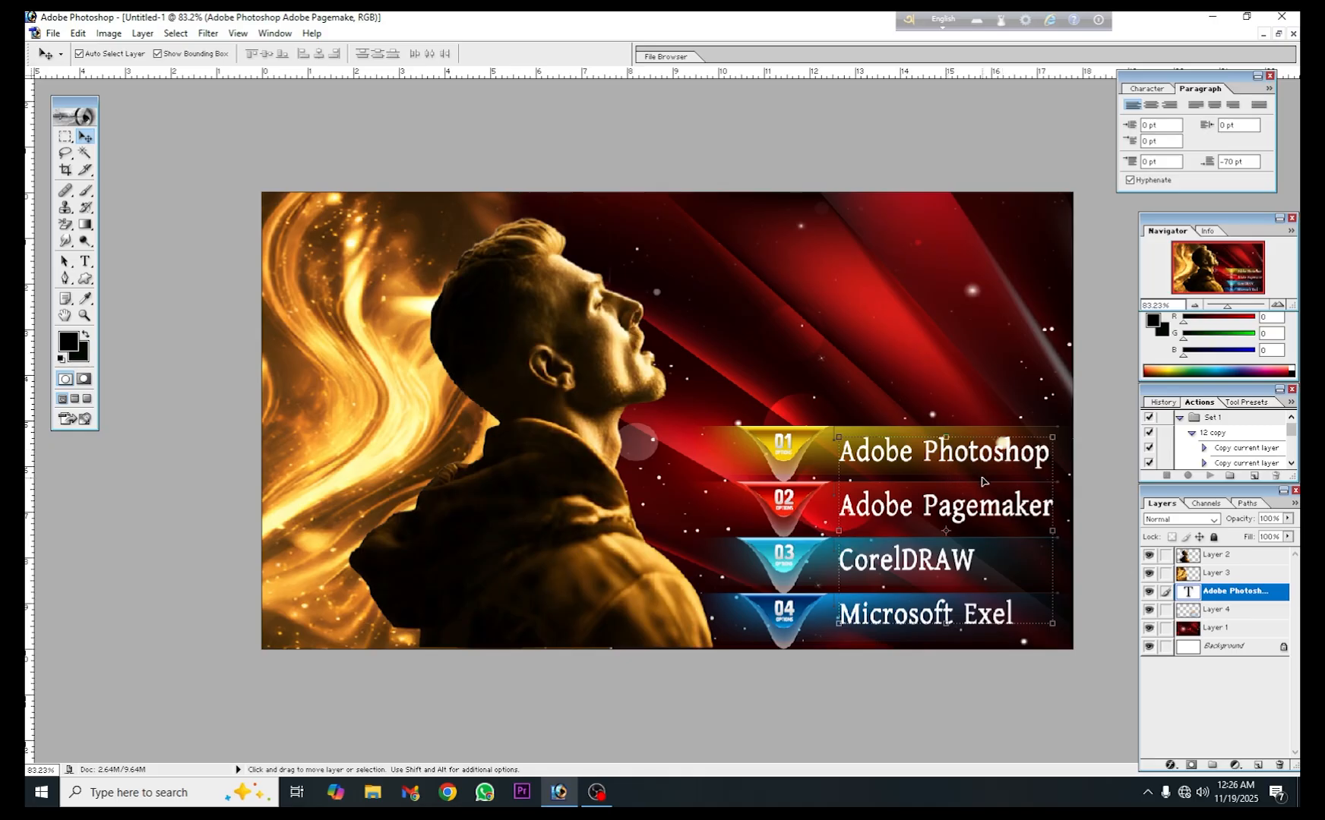
- Add a 3 px outside stroke in near-black 060000 to the four-line text layer
{"action": "double_click", "coordinate": [1279, 594]}
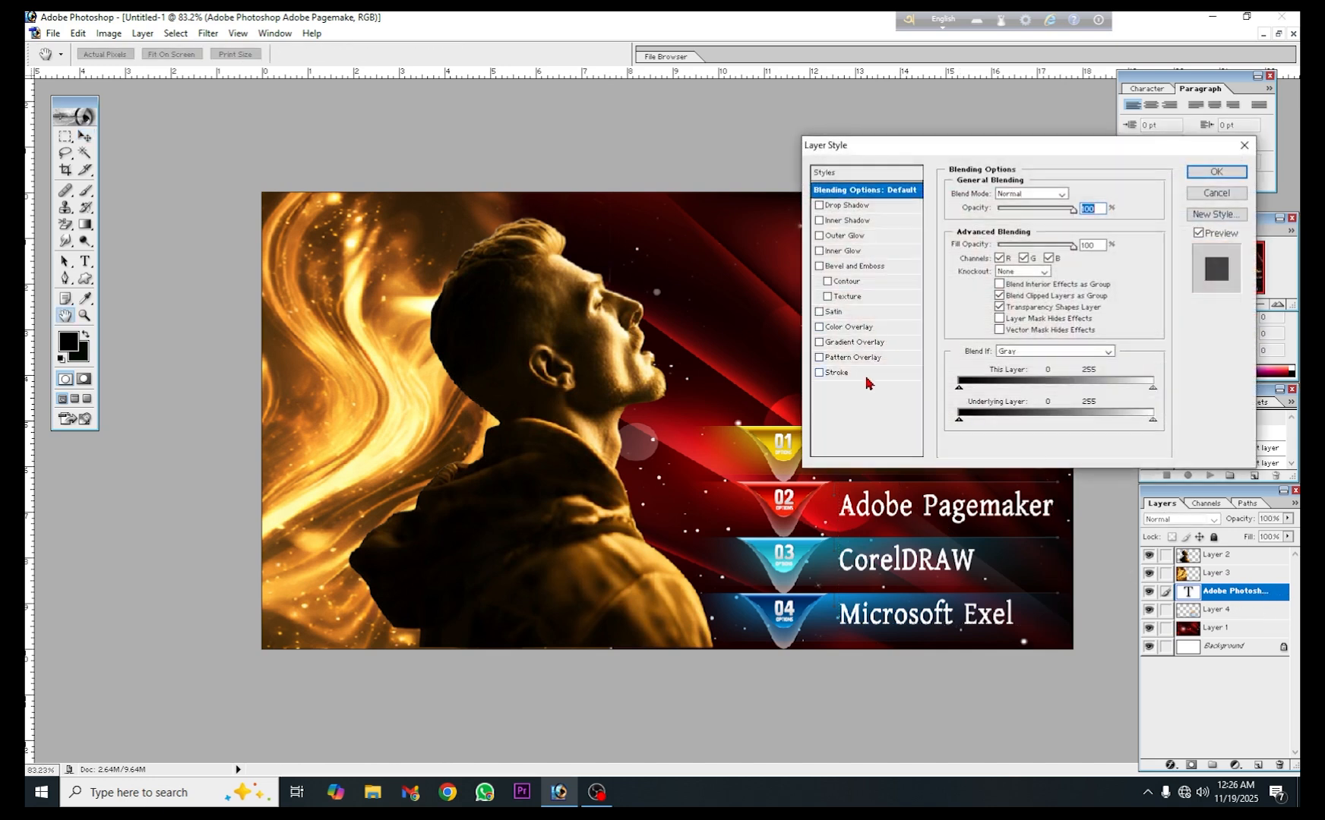
{"action": "left_click", "coordinate": [866, 374]}
{"action": "mouse_move", "coordinate": [1010, 147]}
{"action": "left_mouse_down"}
{"action": "mouse_move", "coordinate": [439, 108]}
{"action": "mouse_move", "coordinate": [431, 127]}
{"action": "left_mouse_up"}
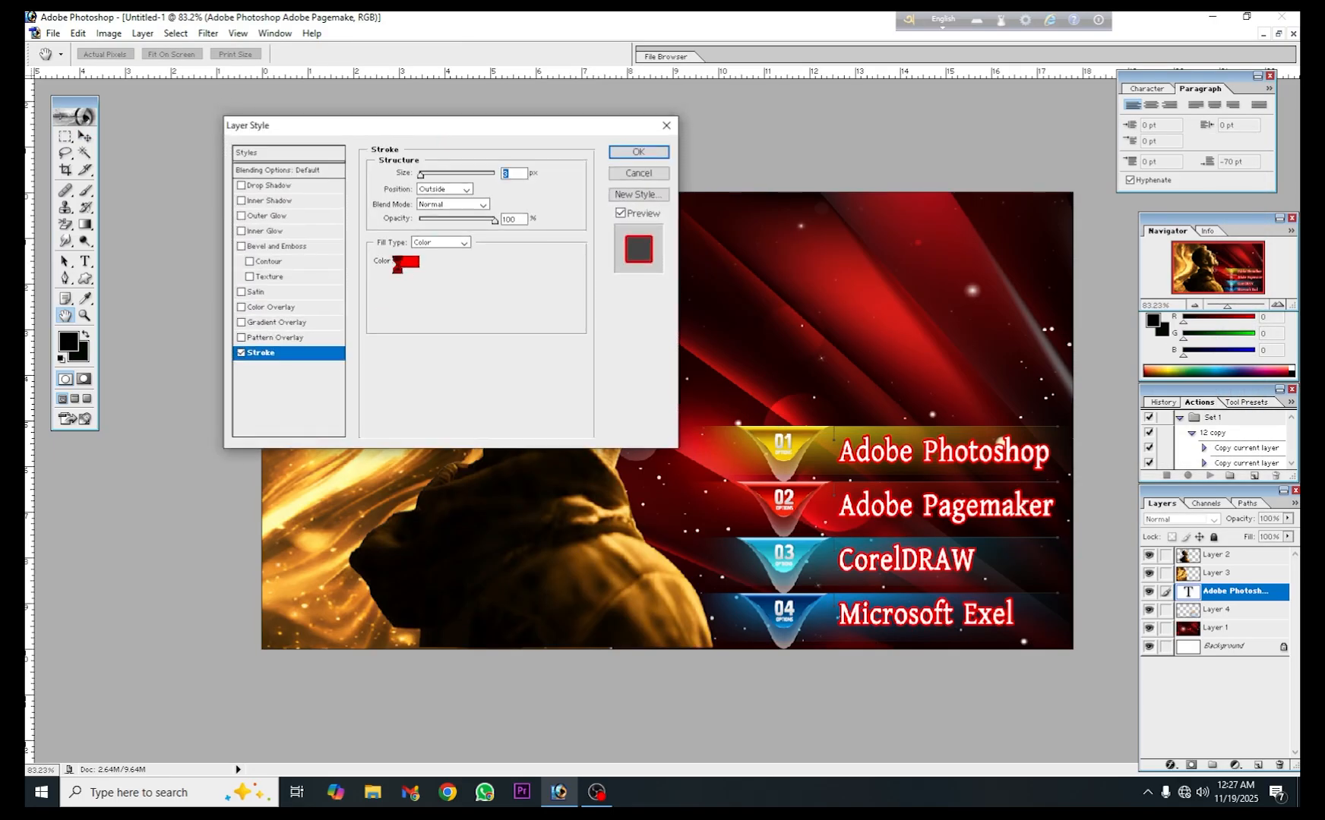
{"action": "left_click", "coordinate": [396, 263]}
{"action": "left_click", "coordinate": [501, 563]}
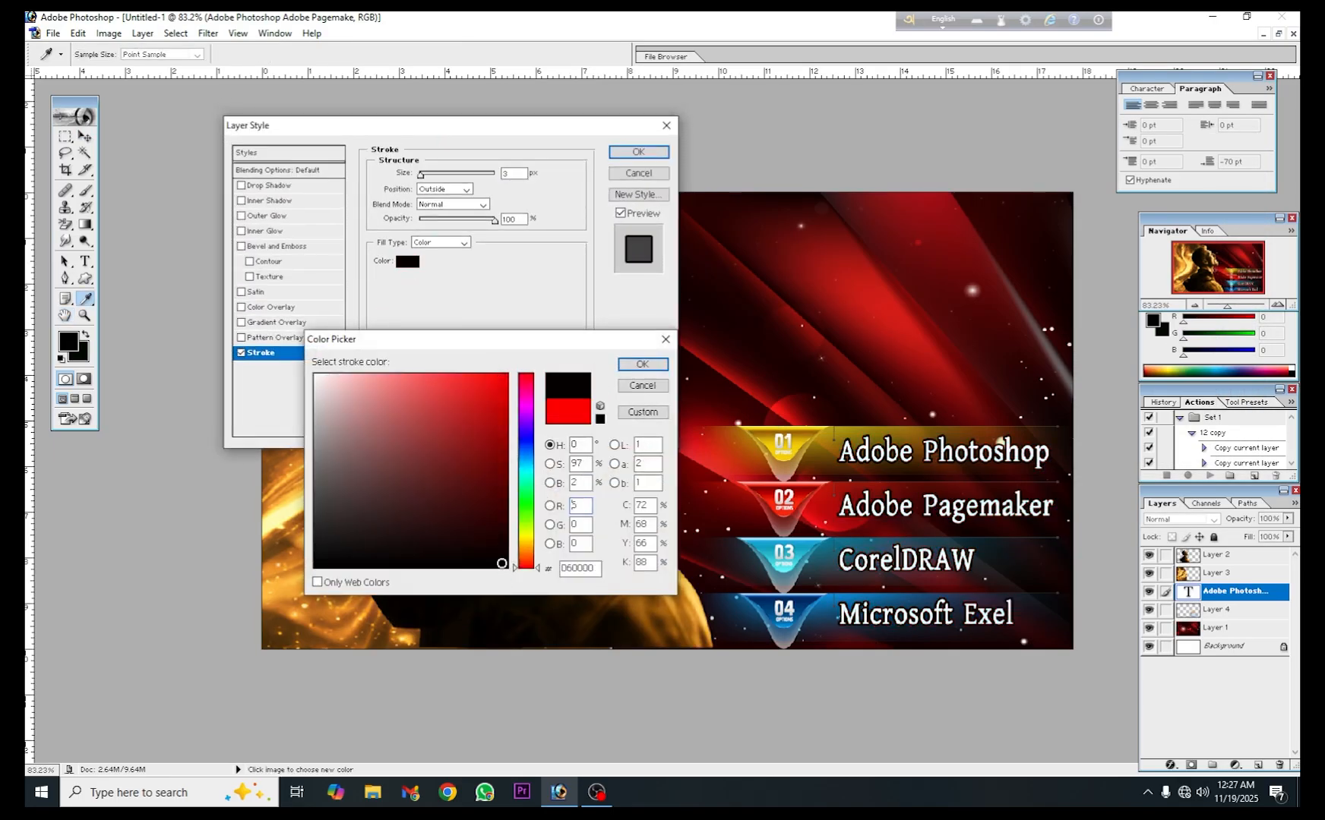
{"action": "left_click", "coordinate": [638, 364]}
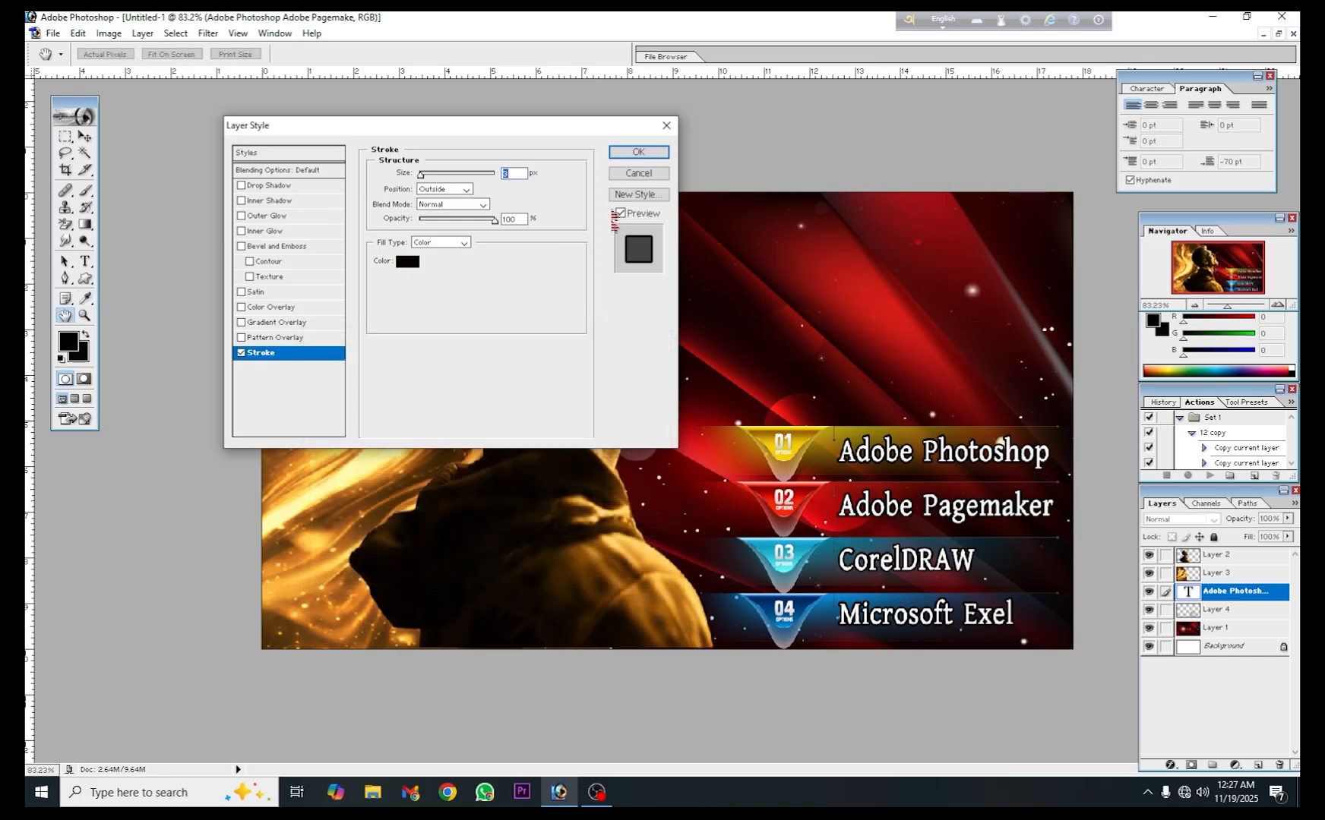
{"action": "left_click", "coordinate": [624, 156]}
- Copy the blue comic starburst with stars from its own document into the design, directly above the red background layer
{"action": "left_click", "coordinate": [902, 372]}
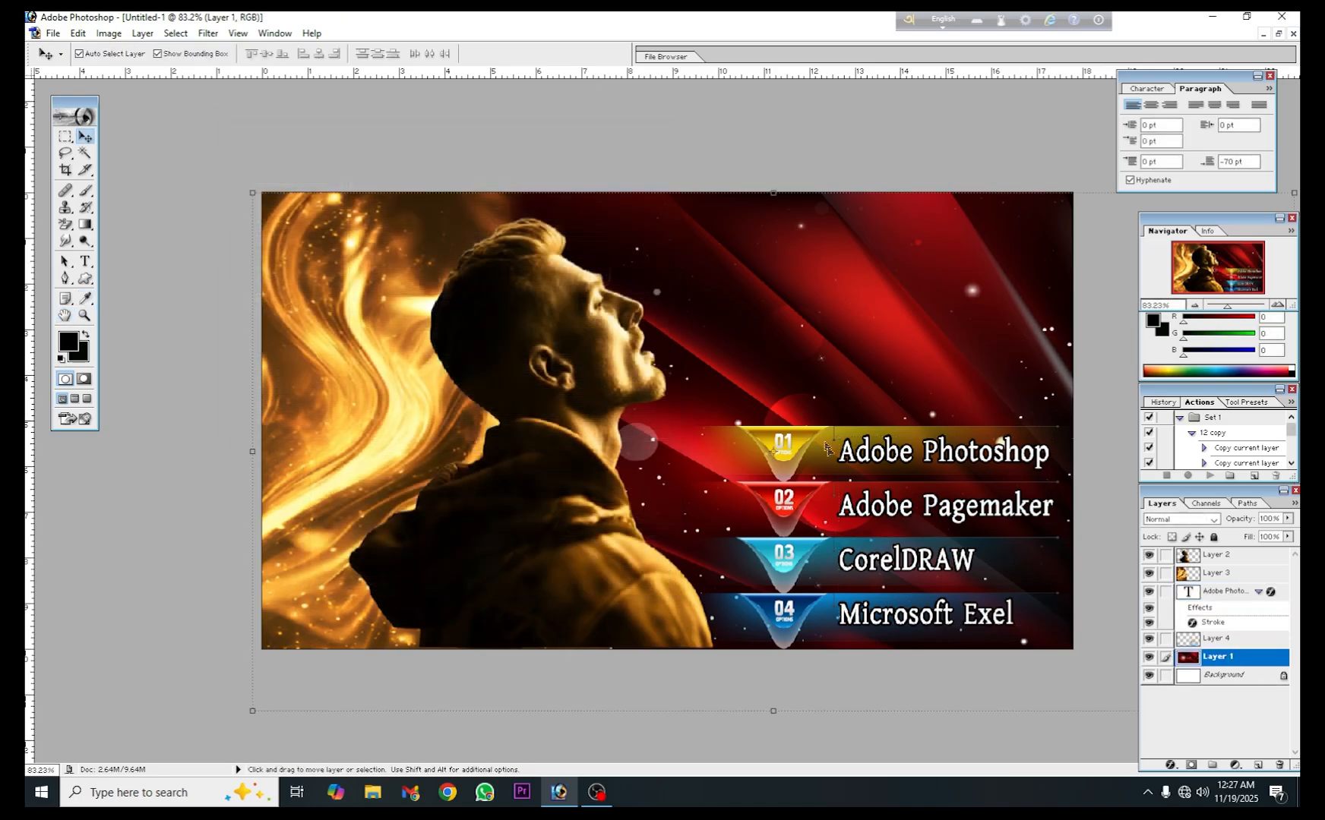
{"action": "key", "text": "ctrl+minus"}
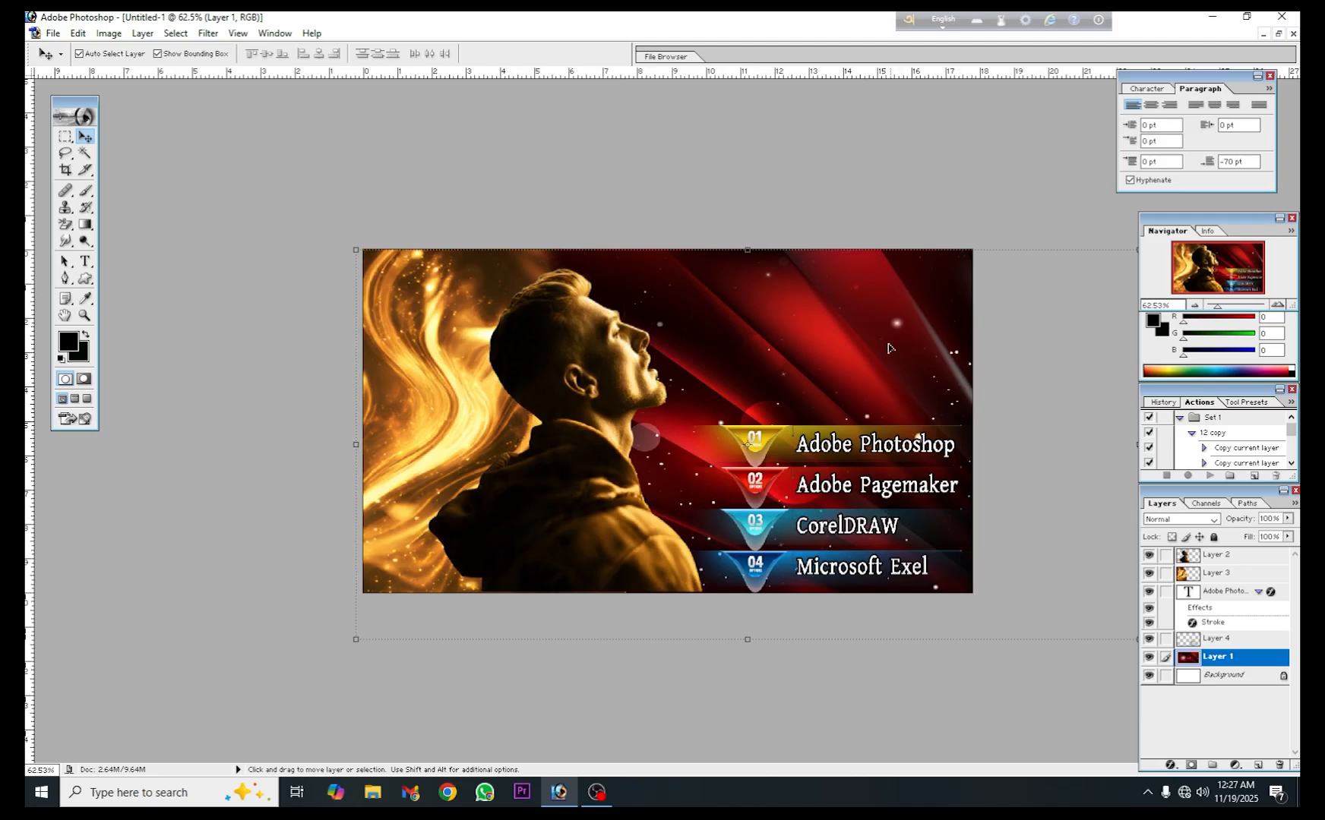
{"action": "left_click", "coordinate": [1279, 34]}
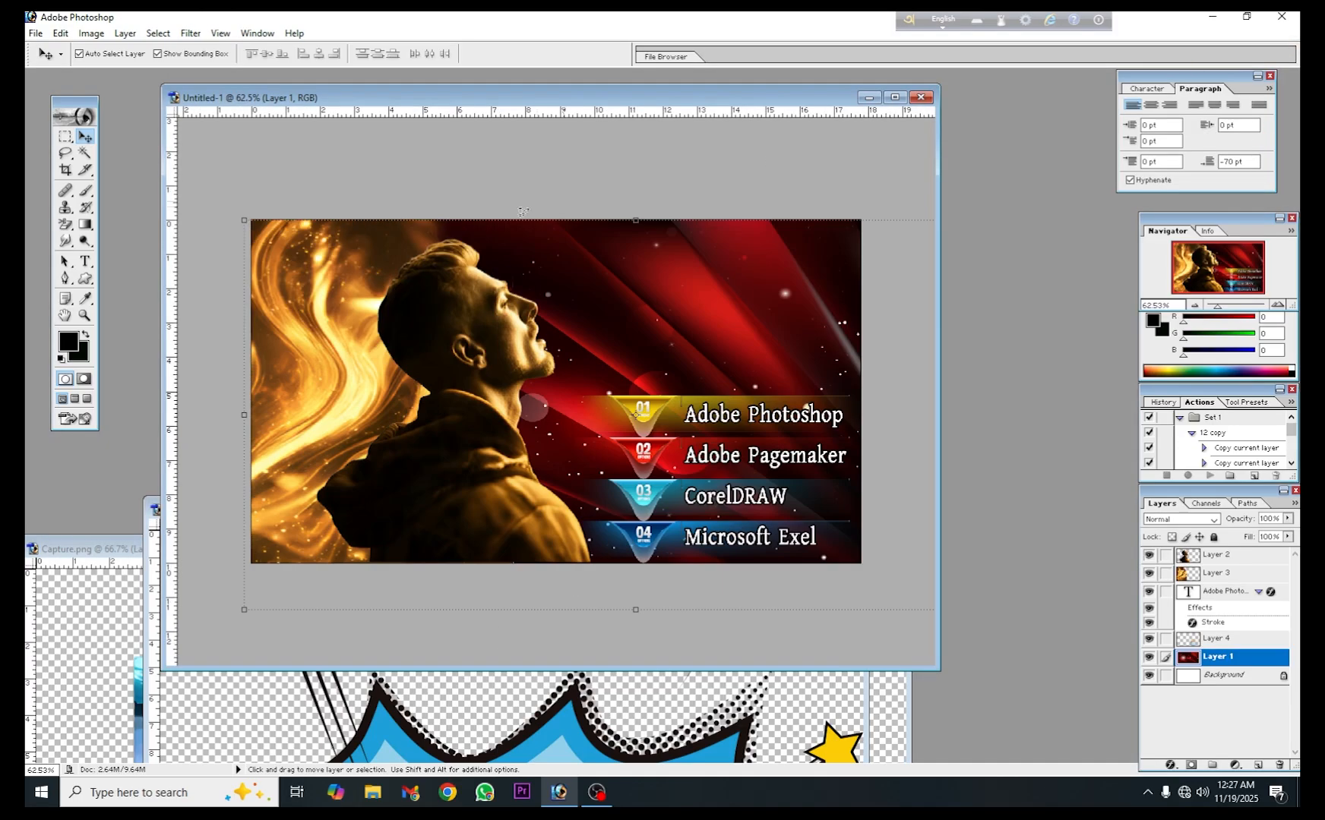
{"action": "left_click_drag", "start_coordinate": [544, 516], "coordinate": [758, 268]}
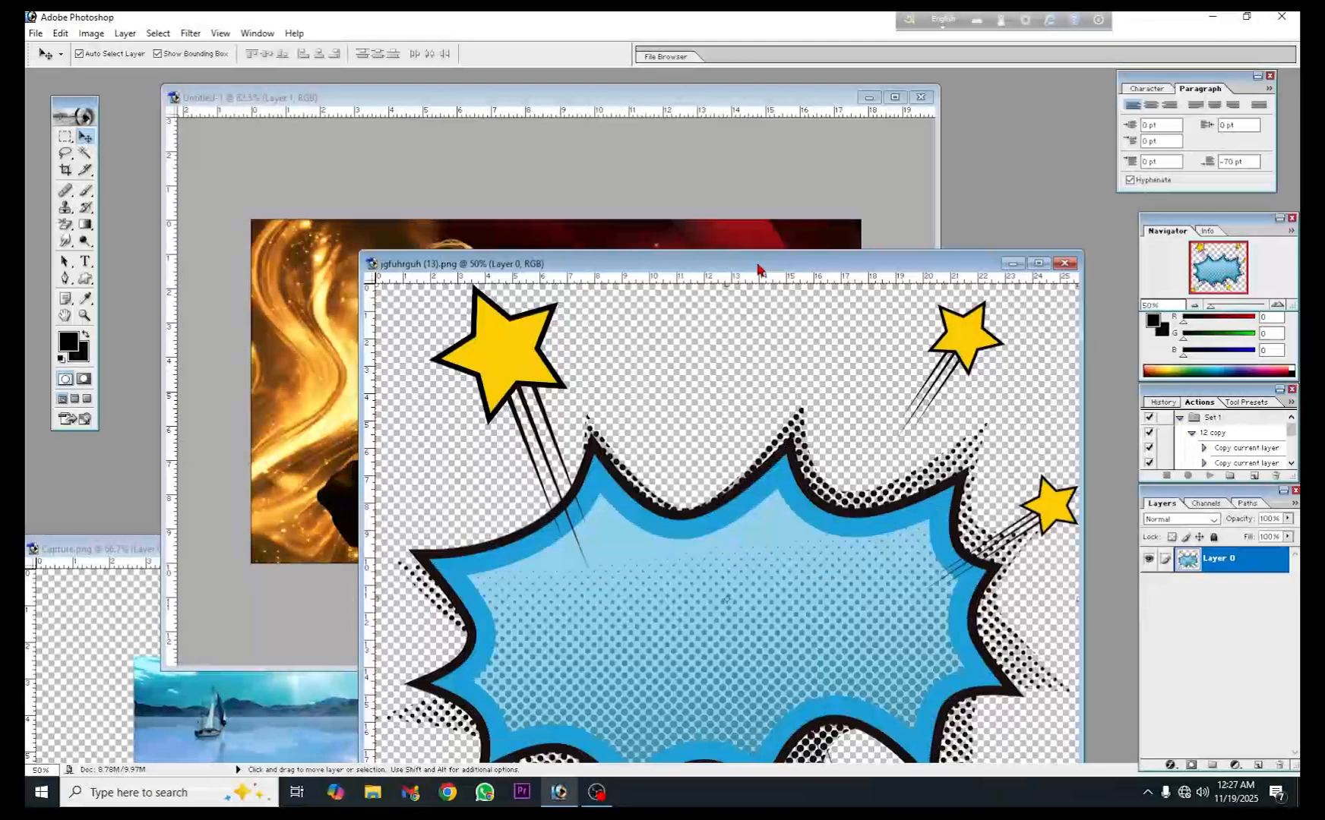
{"action": "left_click_drag", "start_coordinate": [636, 577], "coordinate": [337, 266]}
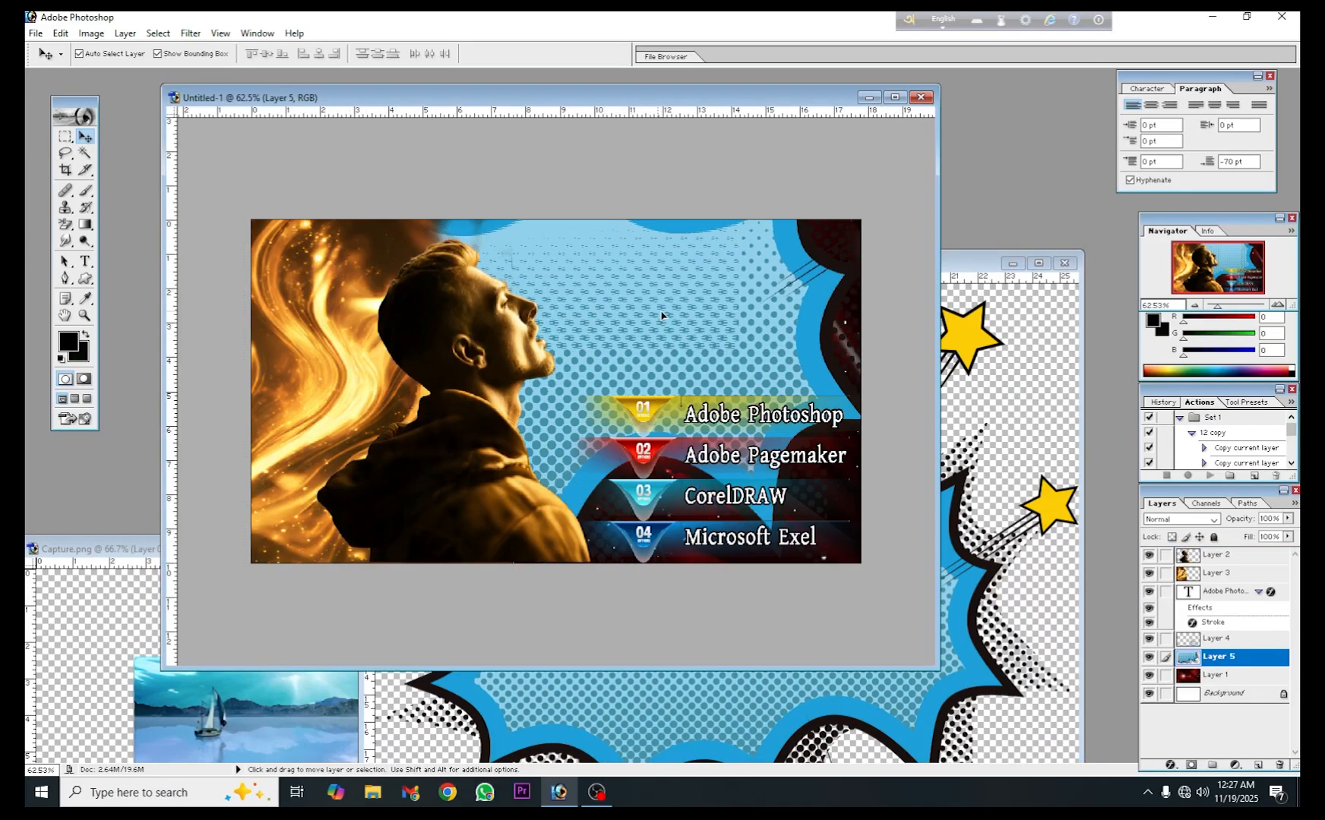
{"action": "left_click_drag", "start_coordinate": [604, 293], "coordinate": [662, 319]}
- Scale the starburst layer to 30.2% and place it in the upper-right corner of the design
{"action": "left_click", "coordinate": [893, 99]}
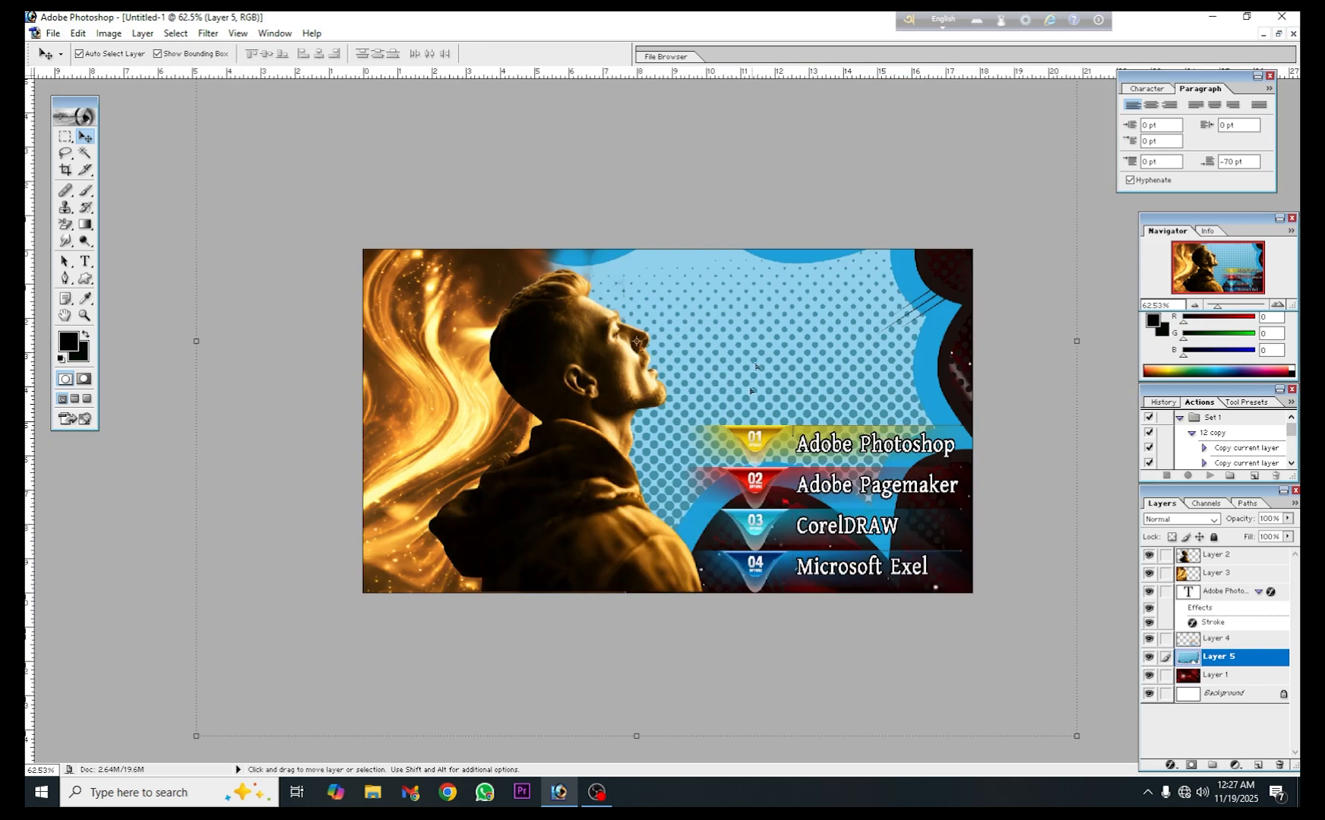
{"action": "scroll", "coordinate": [743, 445], "scroll_direction": "down", "scroll_amount": 4}
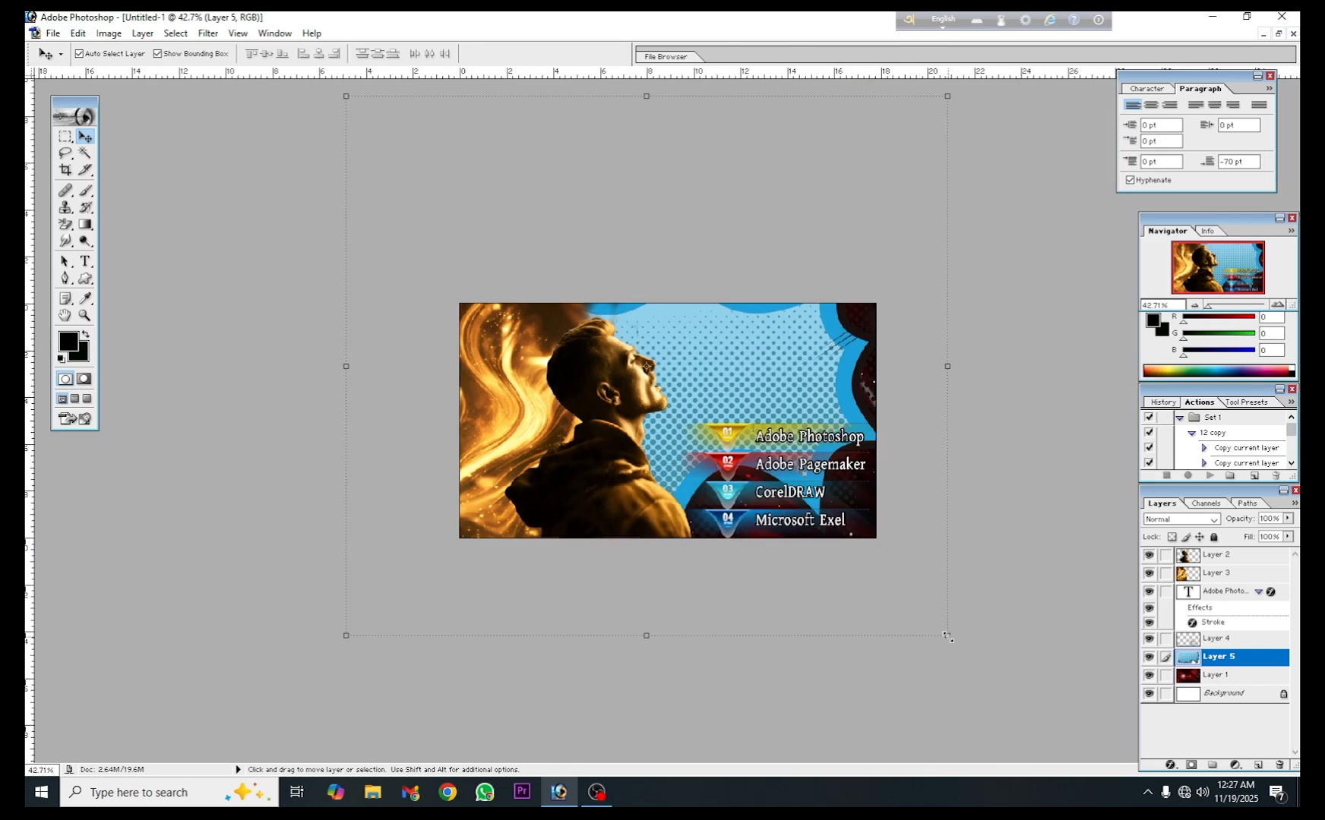
{"action": "left_click_drag", "start_coordinate": [948, 636], "coordinate": [747, 394]}
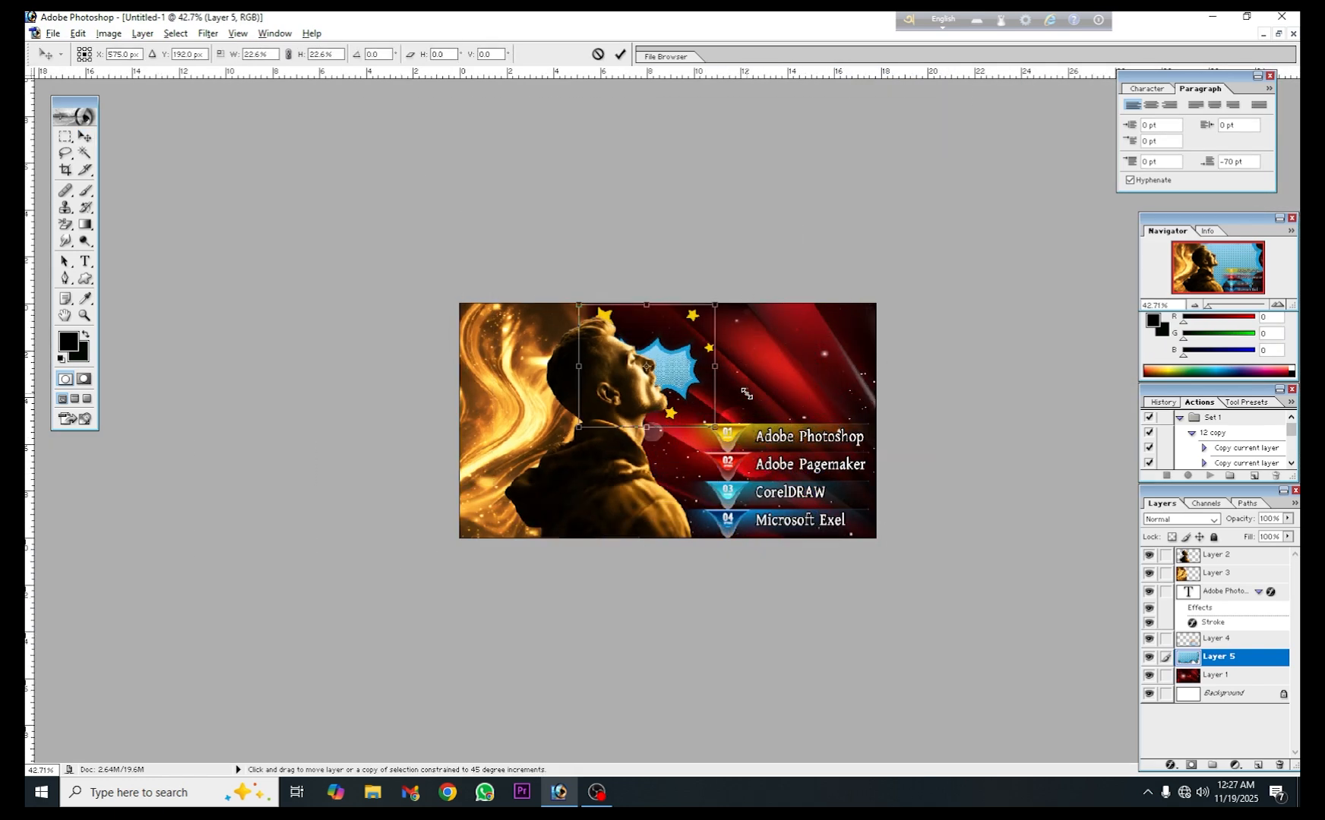
{"action": "left_click", "coordinate": [623, 54]}
- Close the starburst source document
{"action": "left_click", "coordinate": [1277, 35]}
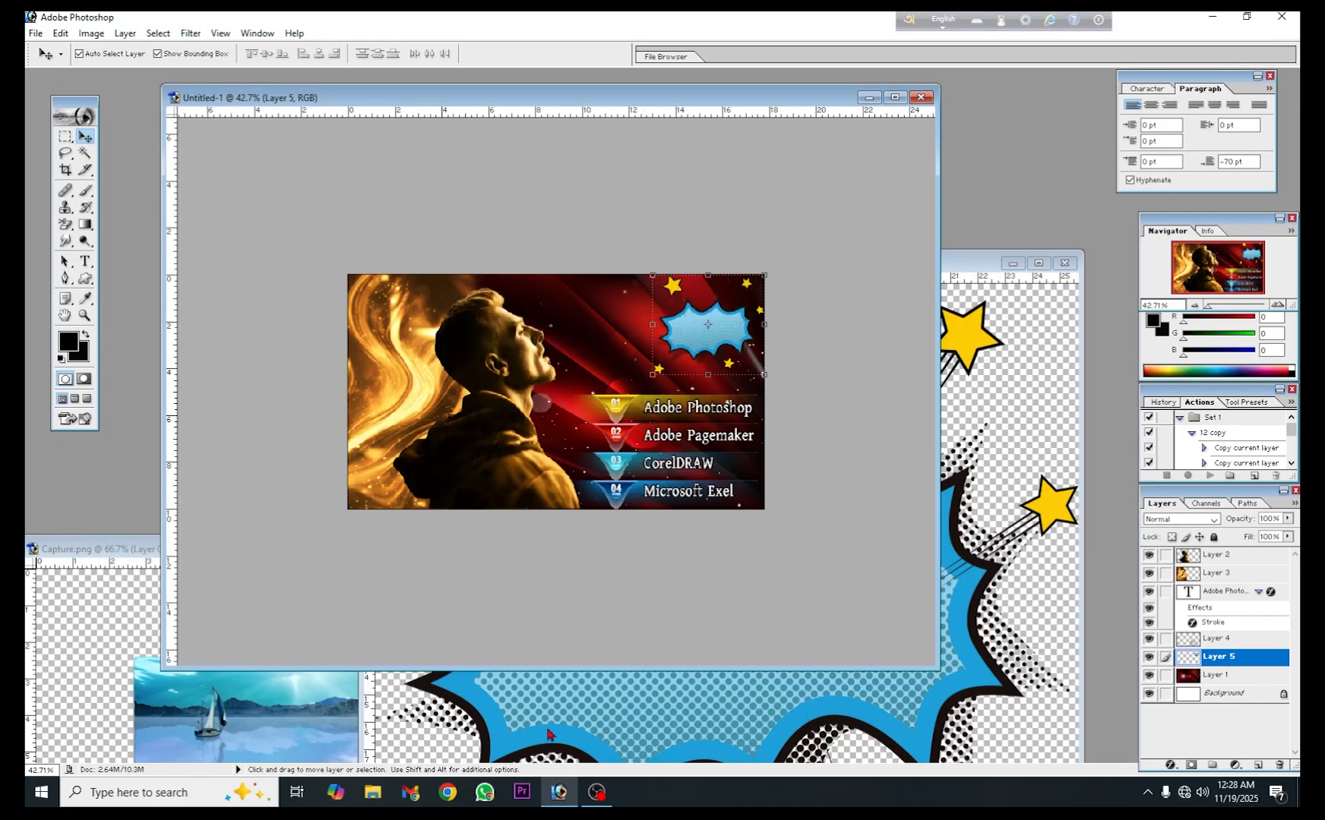
{"action": "left_click", "coordinate": [1071, 315]}
{"action": "left_click", "coordinate": [1064, 263]}
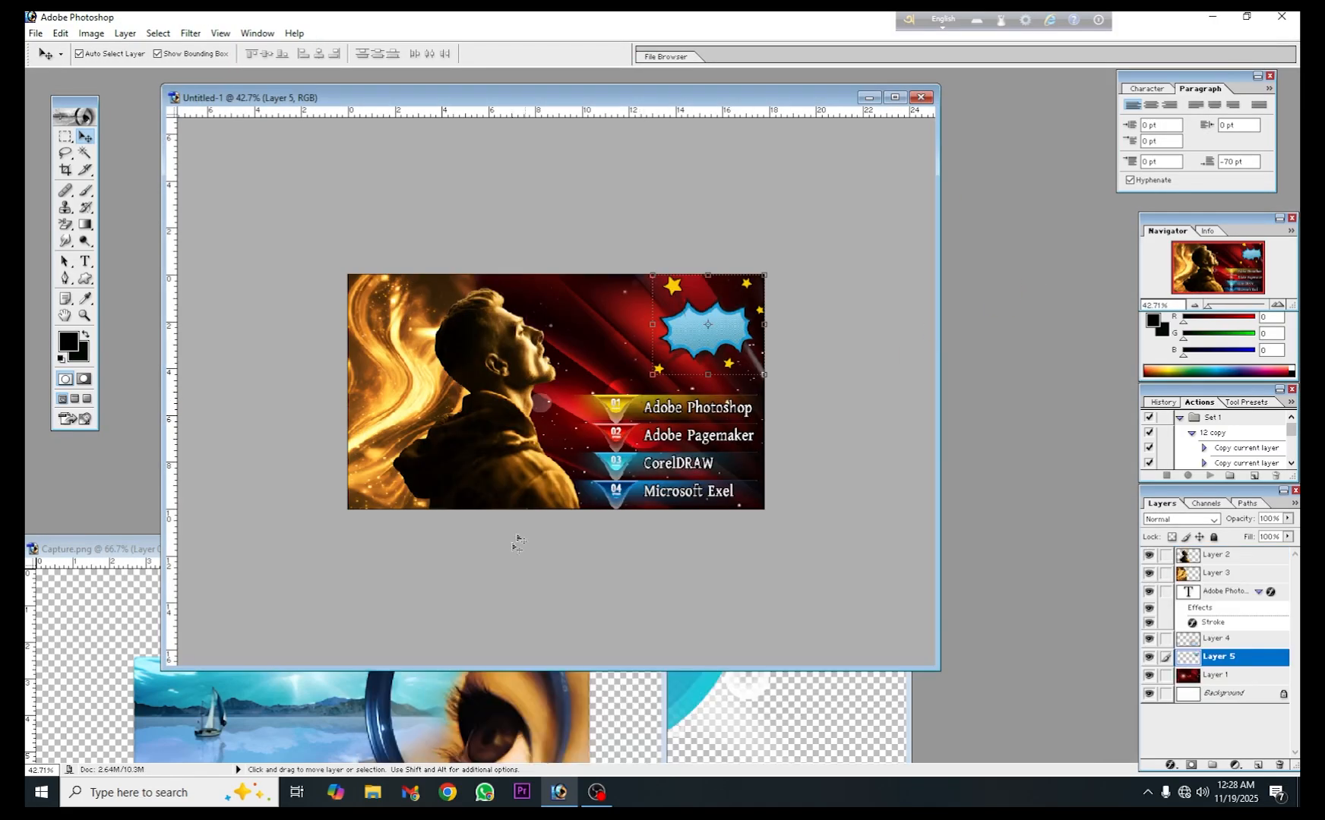
- Copy the Photoshop 7.0 splash picture from Capture.png into the design and scale it to 37.6%
{"action": "left_click", "coordinate": [453, 710]}
{"action": "mouse_move", "coordinate": [458, 541]}
{"action": "left_mouse_down"}
{"action": "mouse_move", "coordinate": [824, 372]}
{"action": "mouse_move", "coordinate": [948, 292]}
{"action": "left_mouse_up"}
{"action": "left_click_drag", "start_coordinate": [779, 385], "coordinate": [384, 351]}
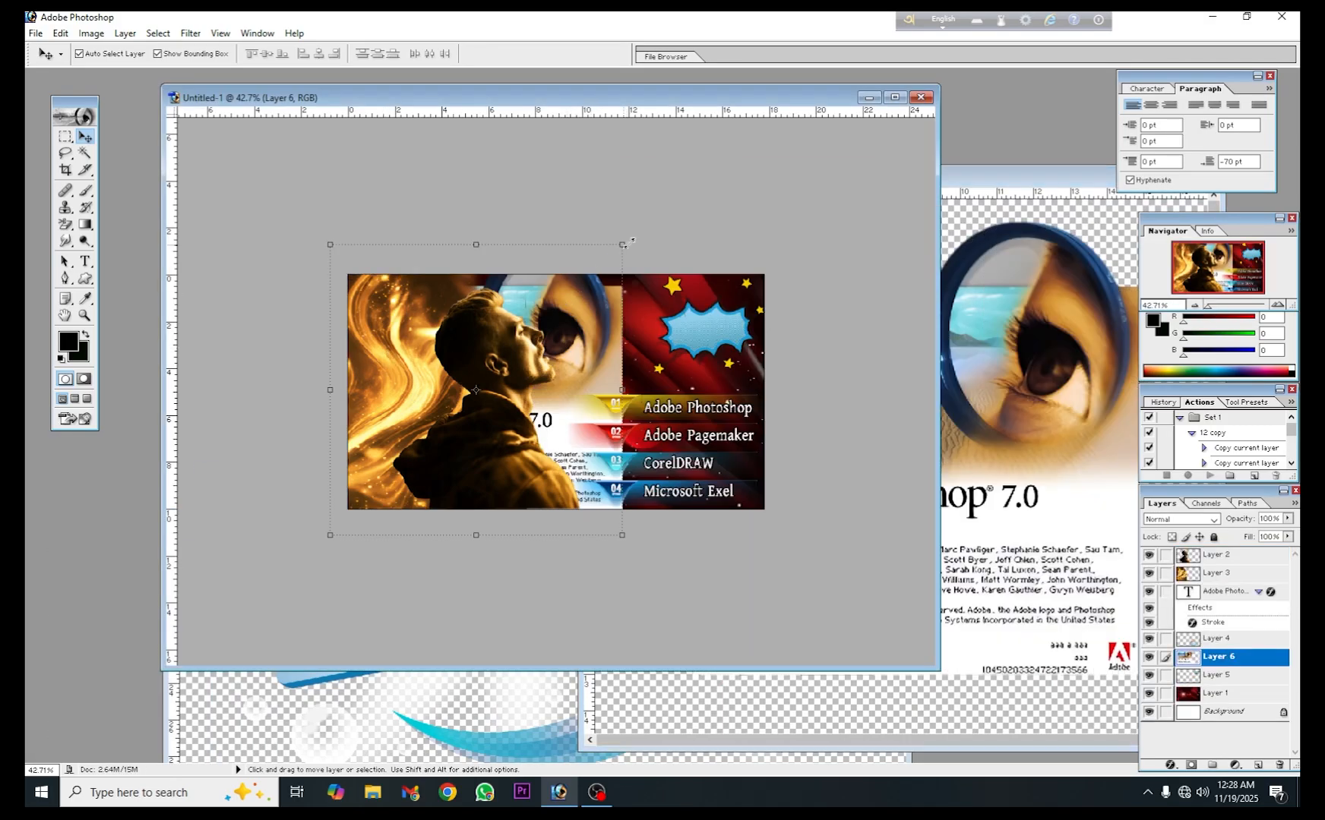
{"action": "left_click_drag", "start_coordinate": [622, 244], "coordinate": [421, 408]}
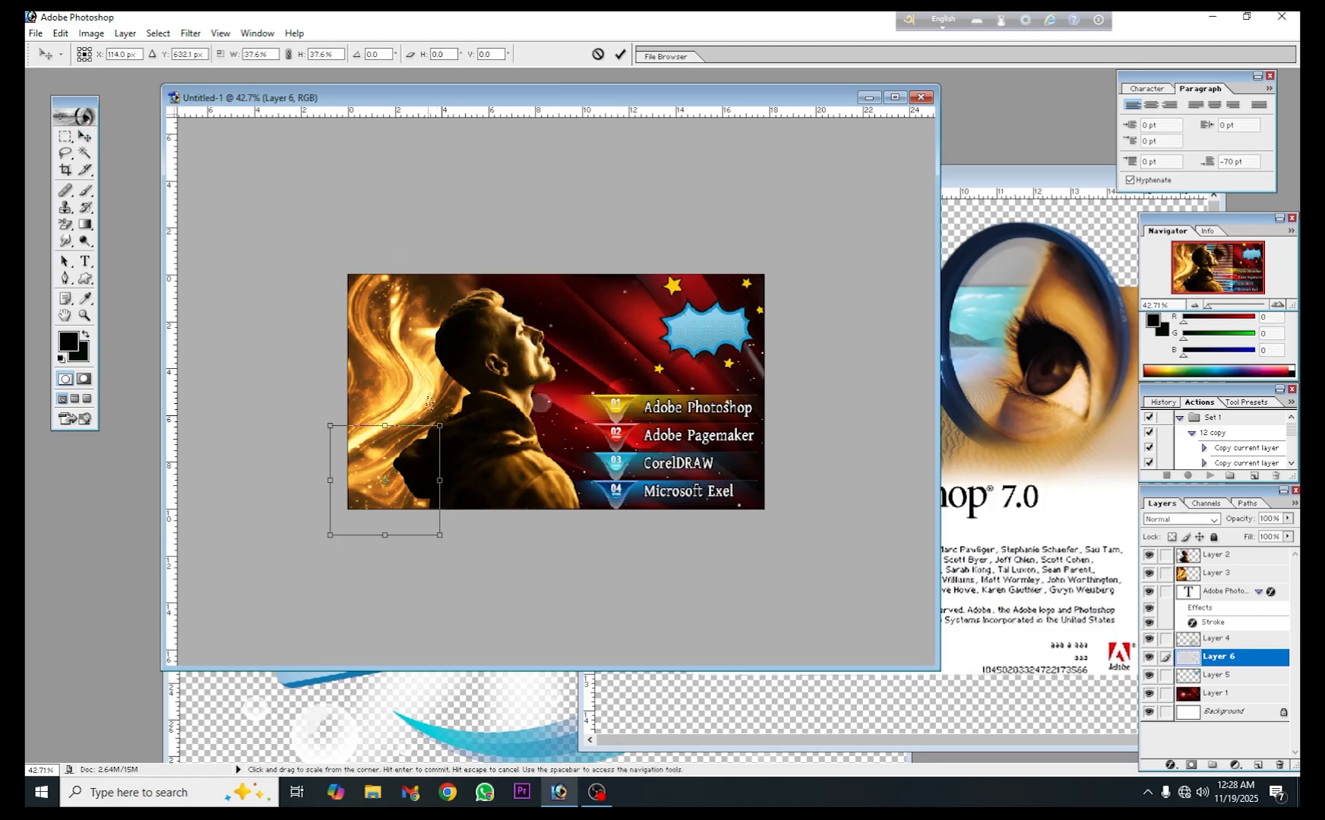
{"action": "left_click", "coordinate": [621, 53]}
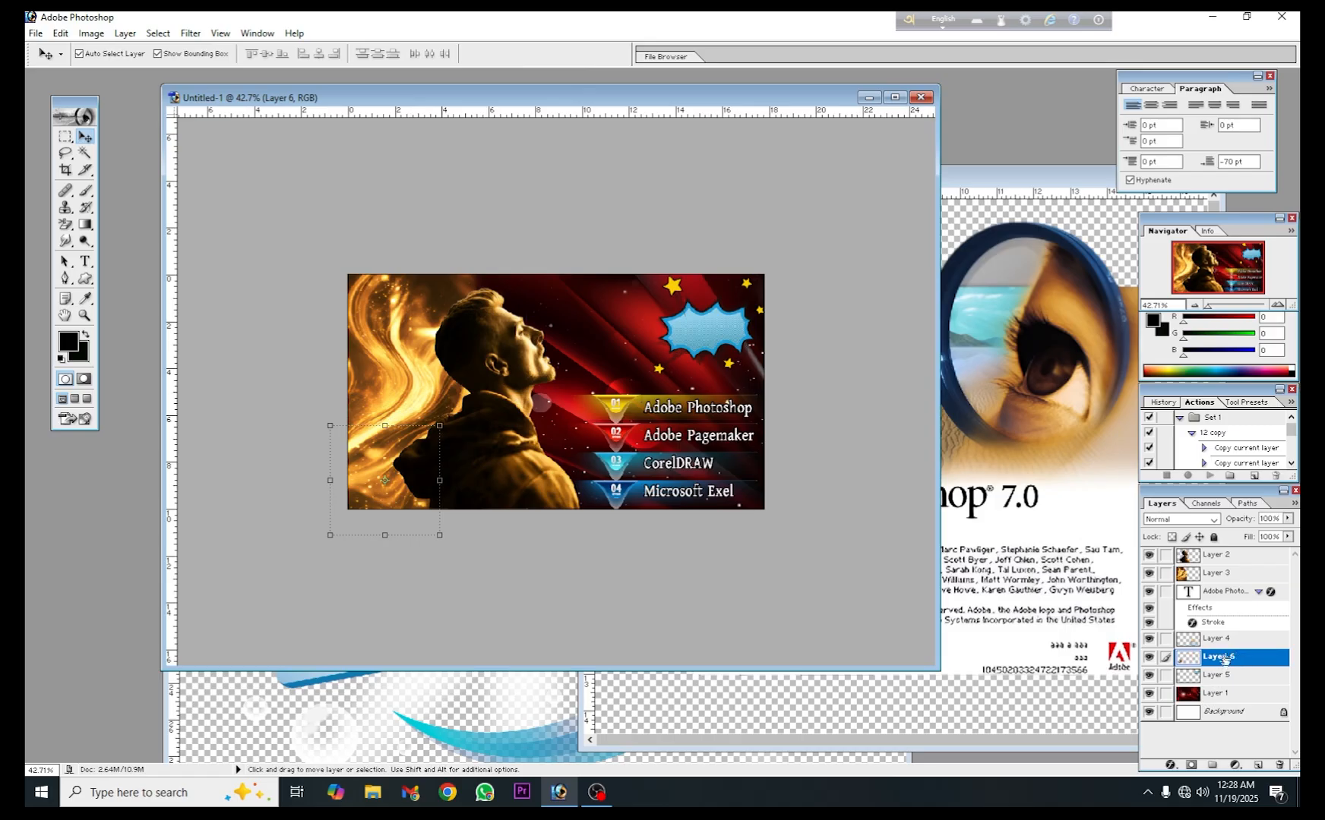
- Move the Photoshop splash picture layer directly above the golden swirl background layer and beneath the man's cut-out
{"action": "left_click", "coordinate": [1214, 577]}
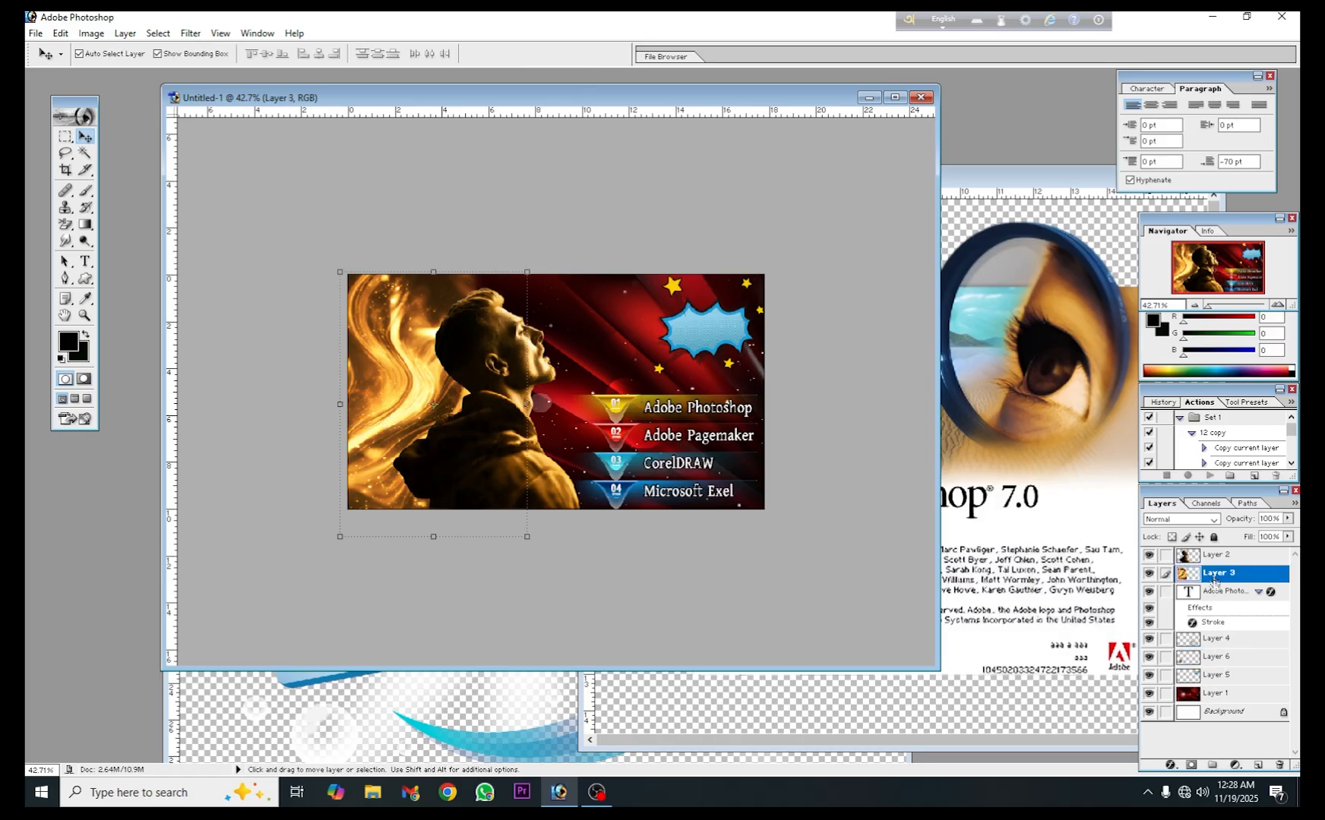
{"action": "left_click", "coordinate": [1218, 676]}
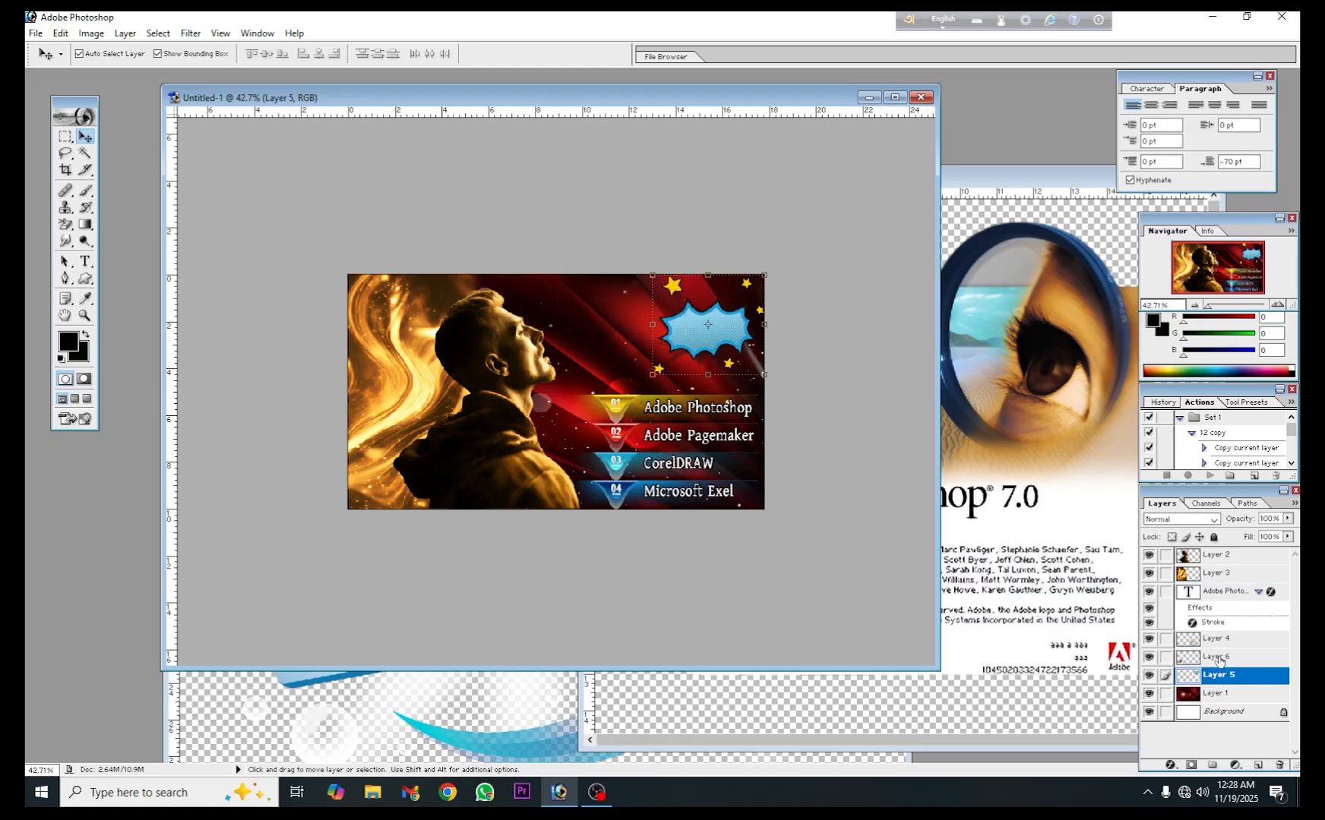
{"action": "left_click", "coordinate": [1219, 658]}
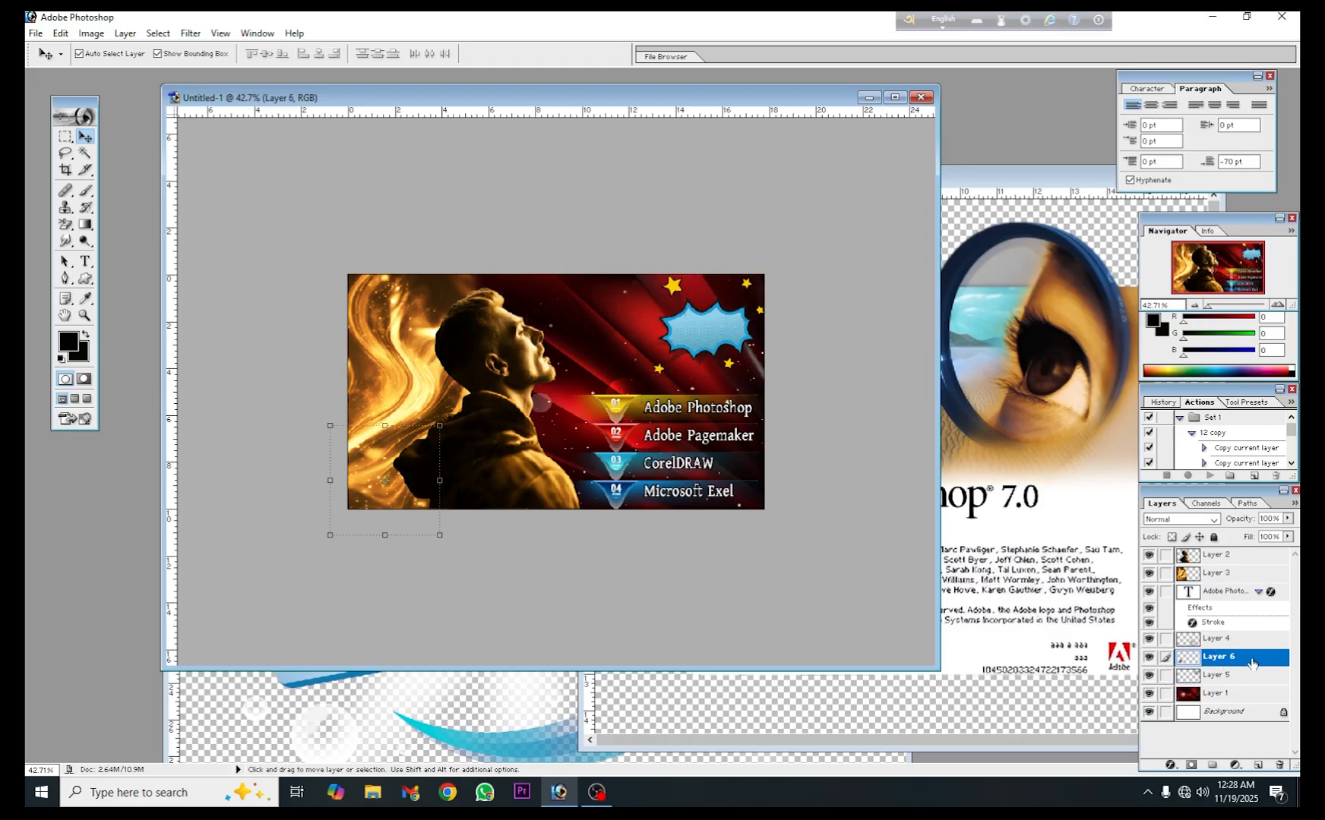
{"action": "left_click_drag", "start_coordinate": [1253, 663], "coordinate": [1226, 573]}
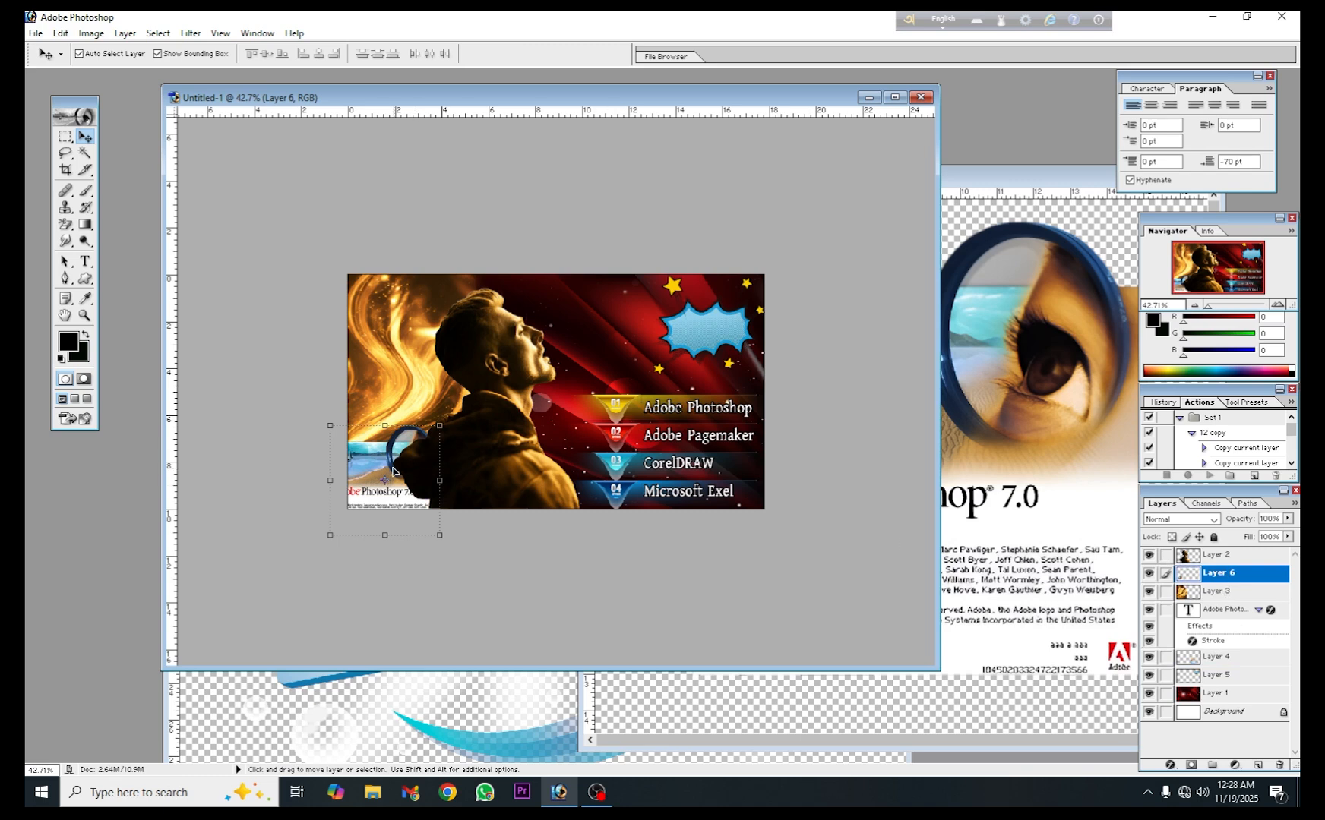
- Shrink the Photoshop picture, finishing with a 68.5% scale, and place it just inside the upper-left corner of the design
{"action": "left_click_drag", "start_coordinate": [387, 476], "coordinate": [395, 341]}
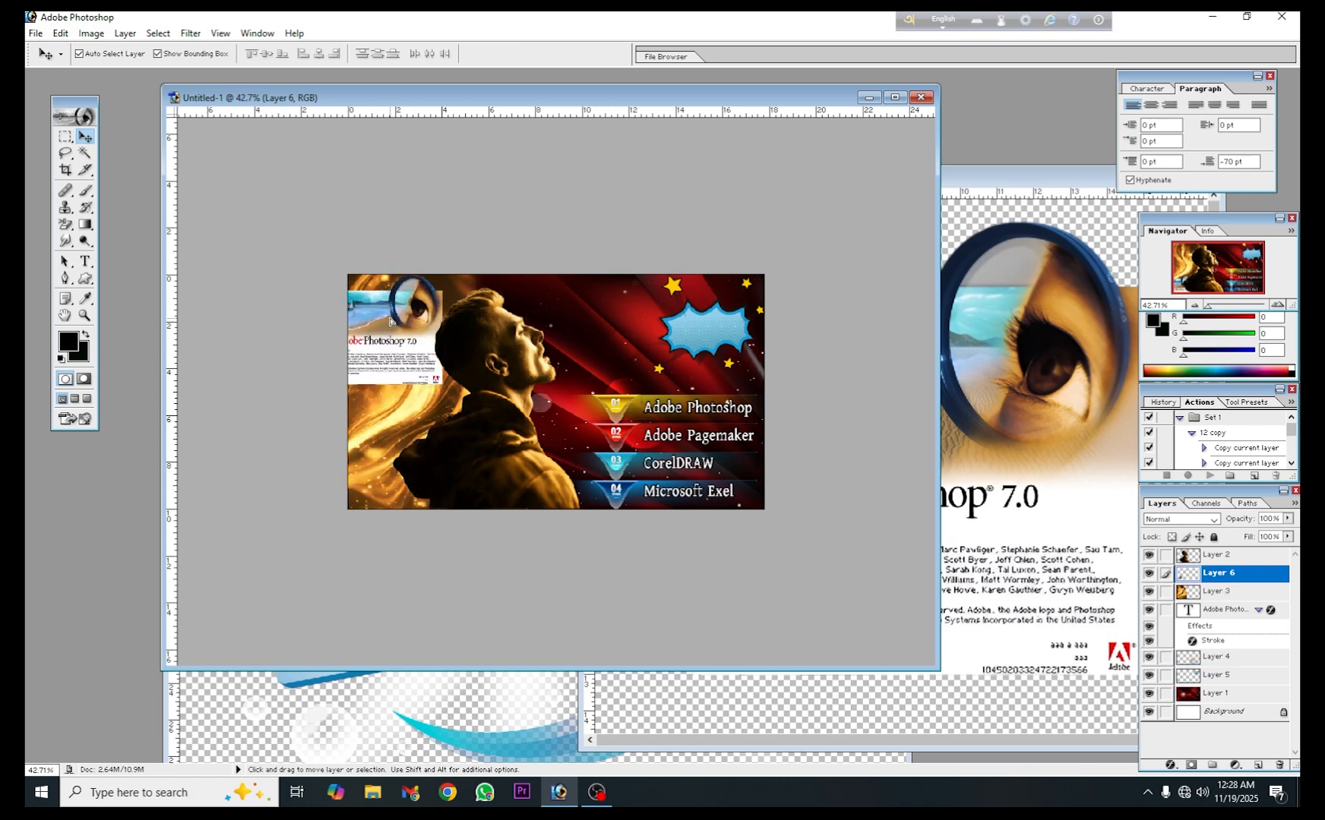
{"action": "left_click_drag", "start_coordinate": [442, 383], "coordinate": [384, 305]}
{"action": "left_click", "coordinate": [621, 54]}
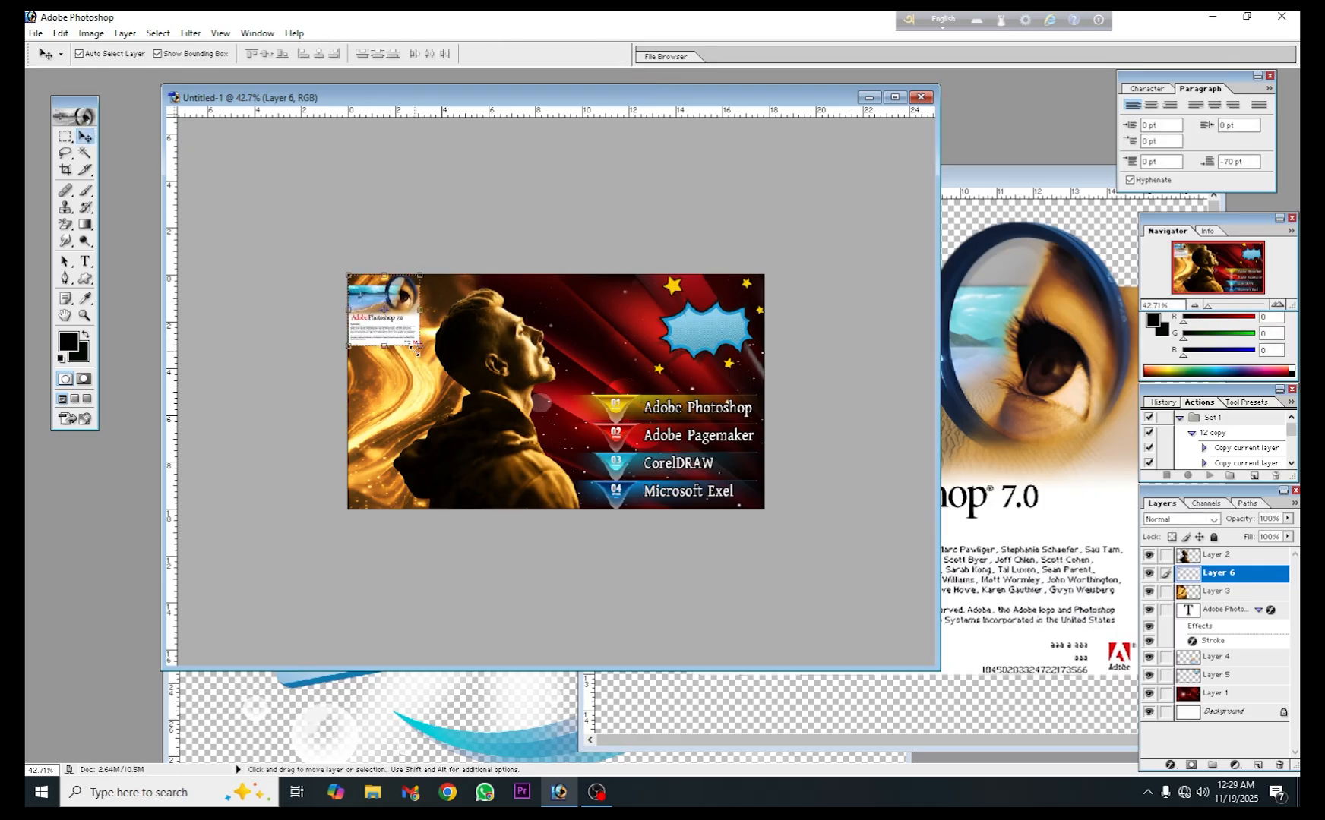
{"action": "left_click_drag", "start_coordinate": [417, 347], "coordinate": [408, 319]}
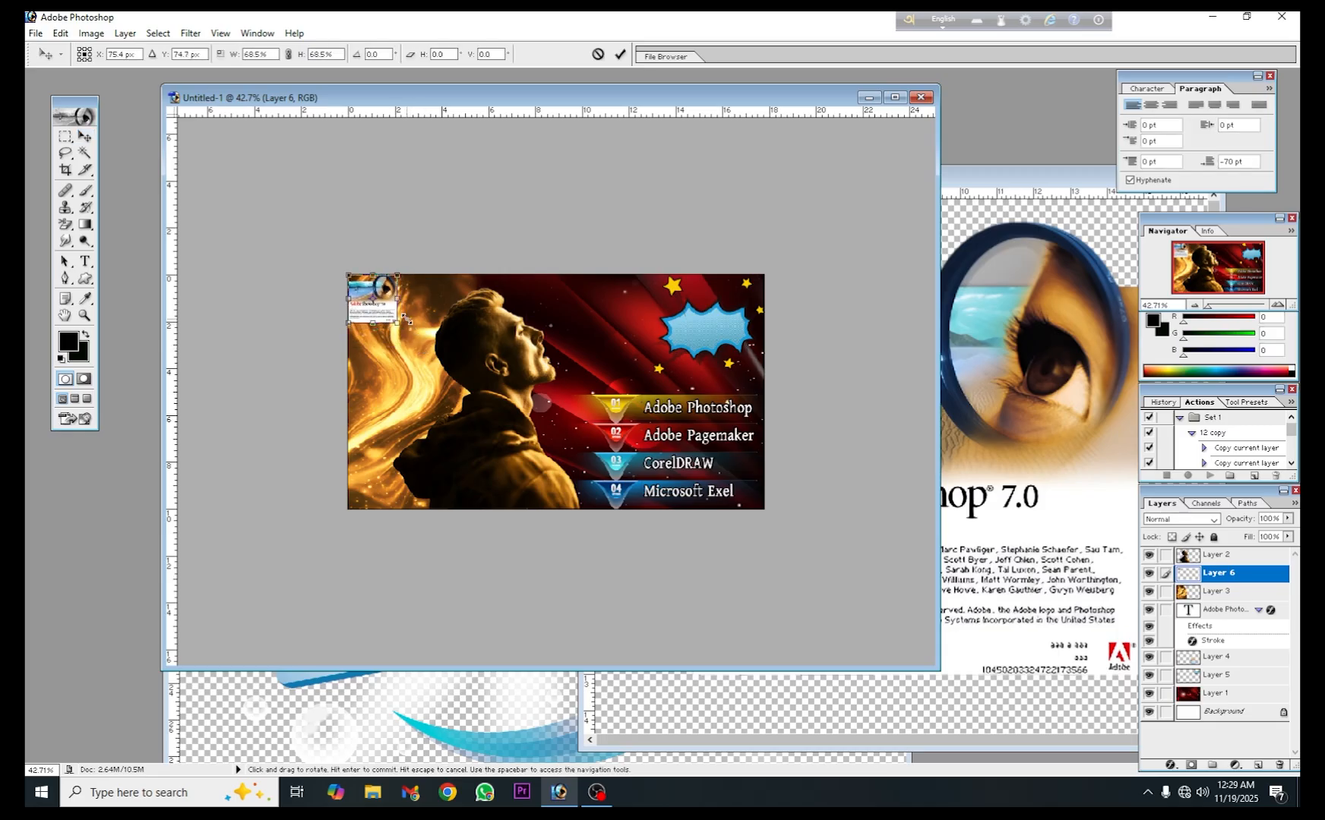
{"action": "left_click", "coordinate": [619, 54]}
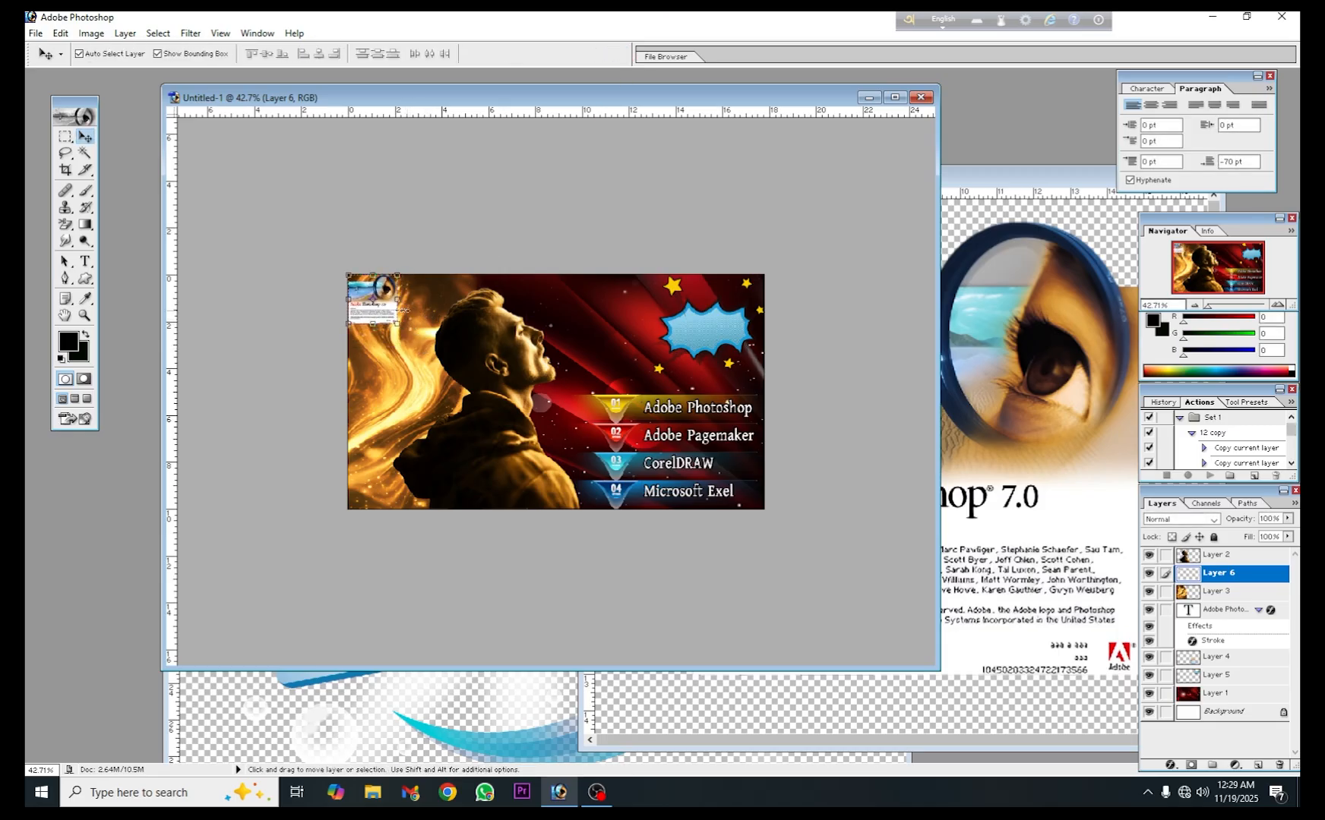
{"action": "left_click_drag", "start_coordinate": [392, 310], "coordinate": [408, 319]}
{"action": "left_click", "coordinate": [545, 299]}
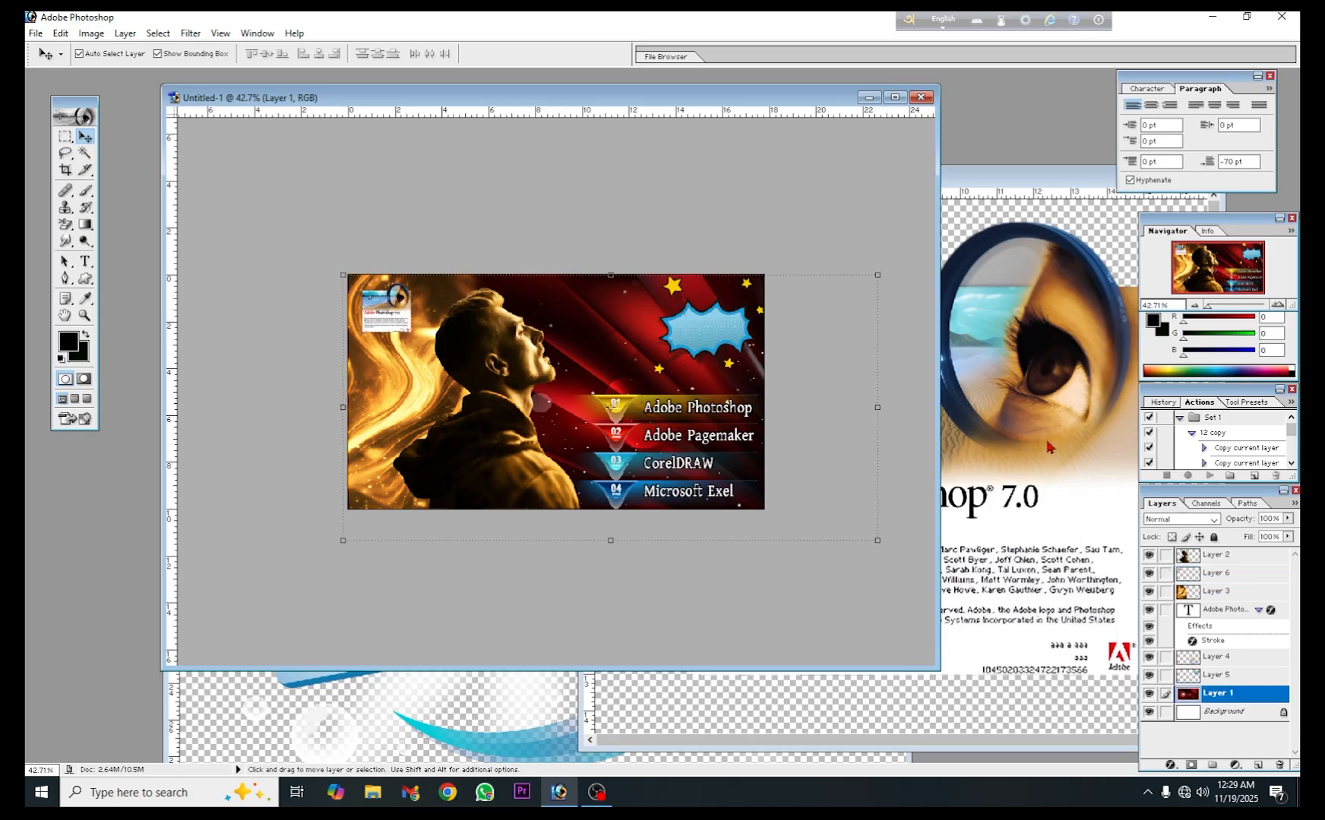
- Close the Capture.png source document
{"action": "left_click", "coordinate": [1075, 179]}
{"action": "left_click_drag", "start_coordinate": [1076, 180], "coordinate": [602, 178]}
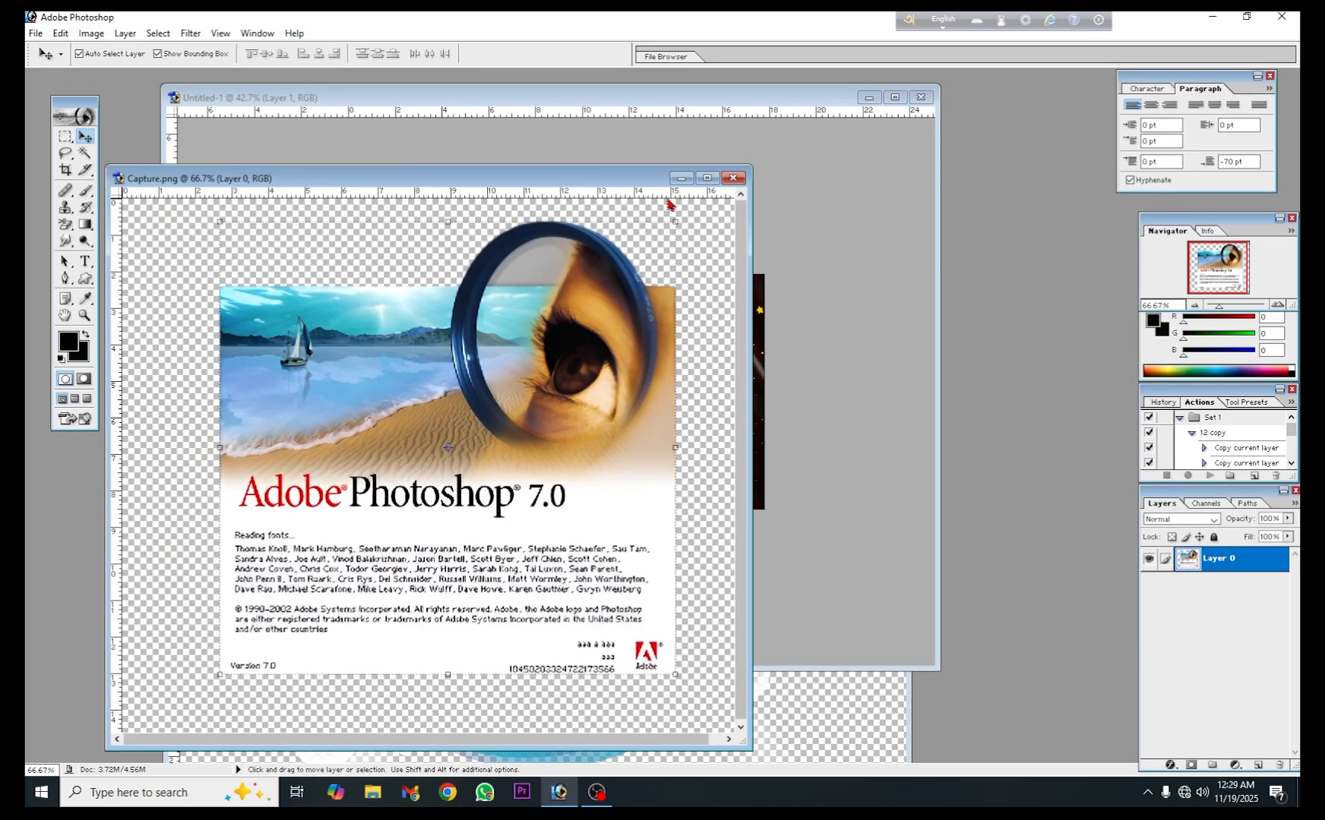
{"action": "left_click", "coordinate": [733, 178]}
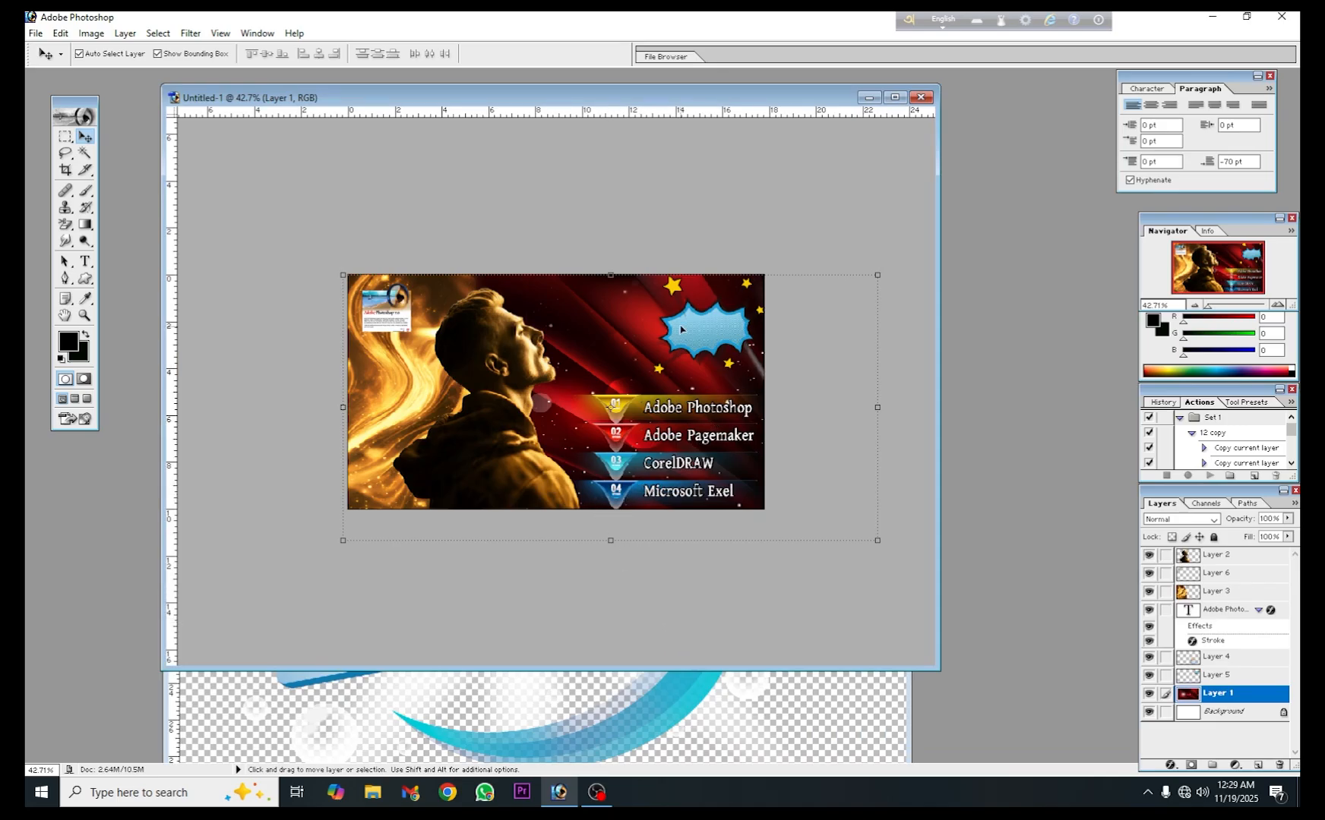
- Stretch the starburst leftwards to 125.3% width, keeping its height at 100%
{"action": "left_click_drag", "start_coordinate": [681, 329], "coordinate": [663, 329]}
{"action": "key", "text": "ctrl+t"}
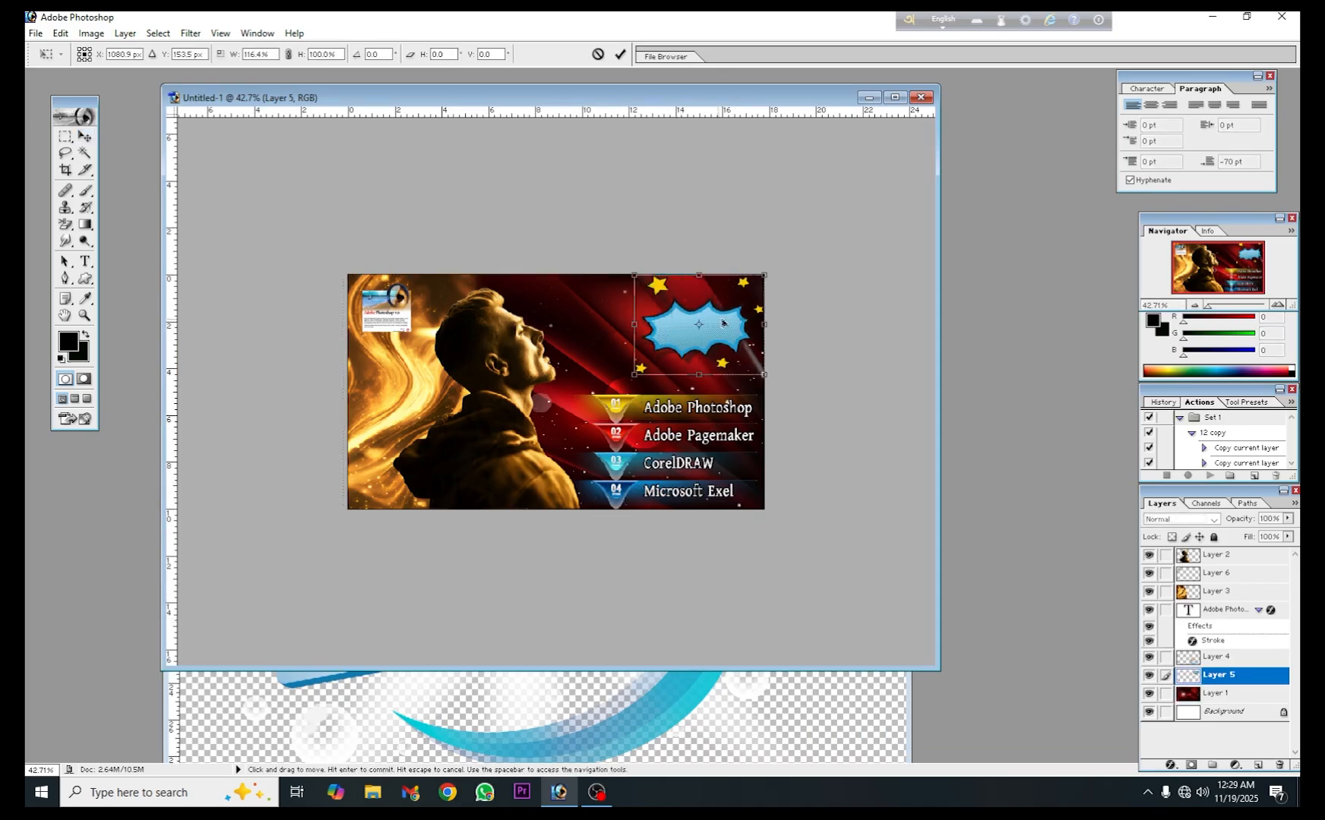
{"action": "left_click_drag", "start_coordinate": [635, 325], "coordinate": [624, 324]}
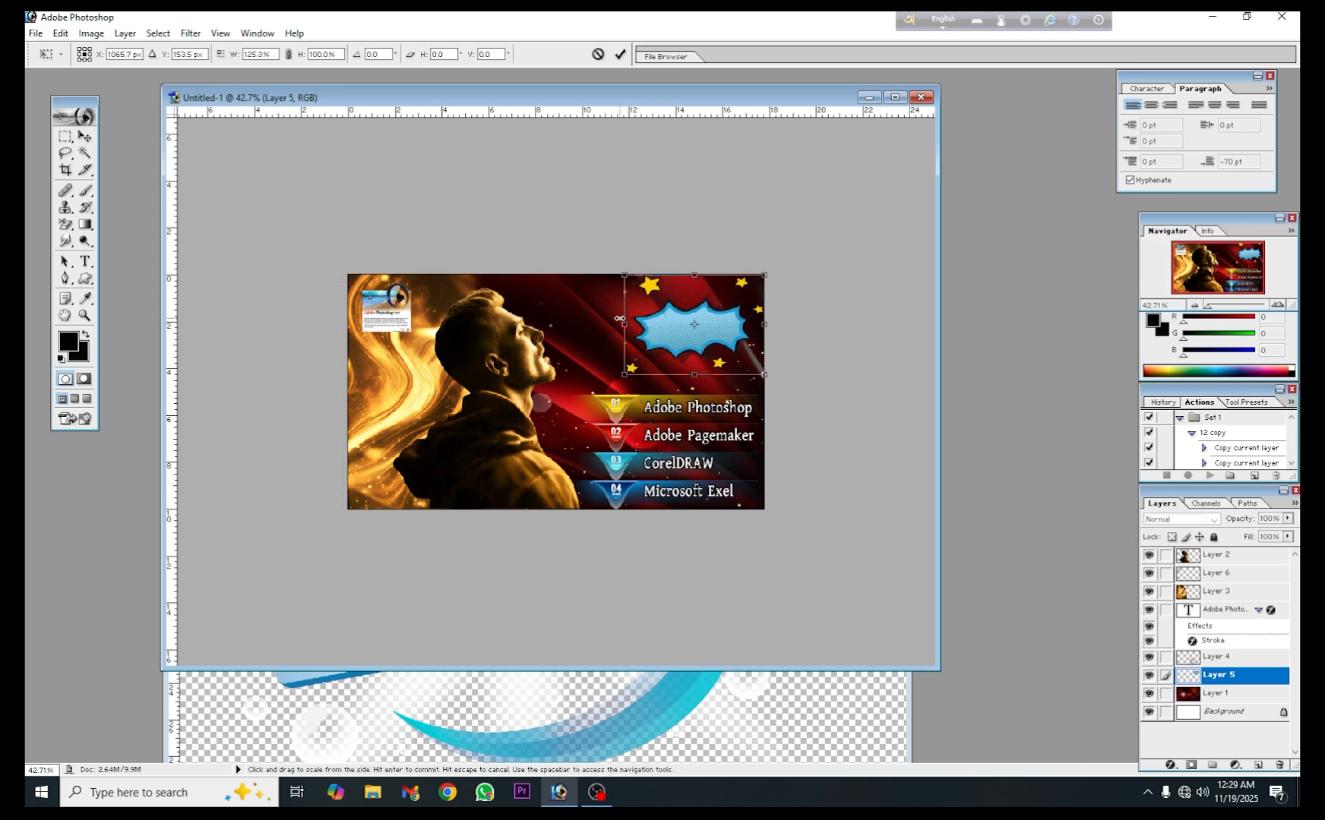
{"action": "left_click", "coordinate": [625, 57]}
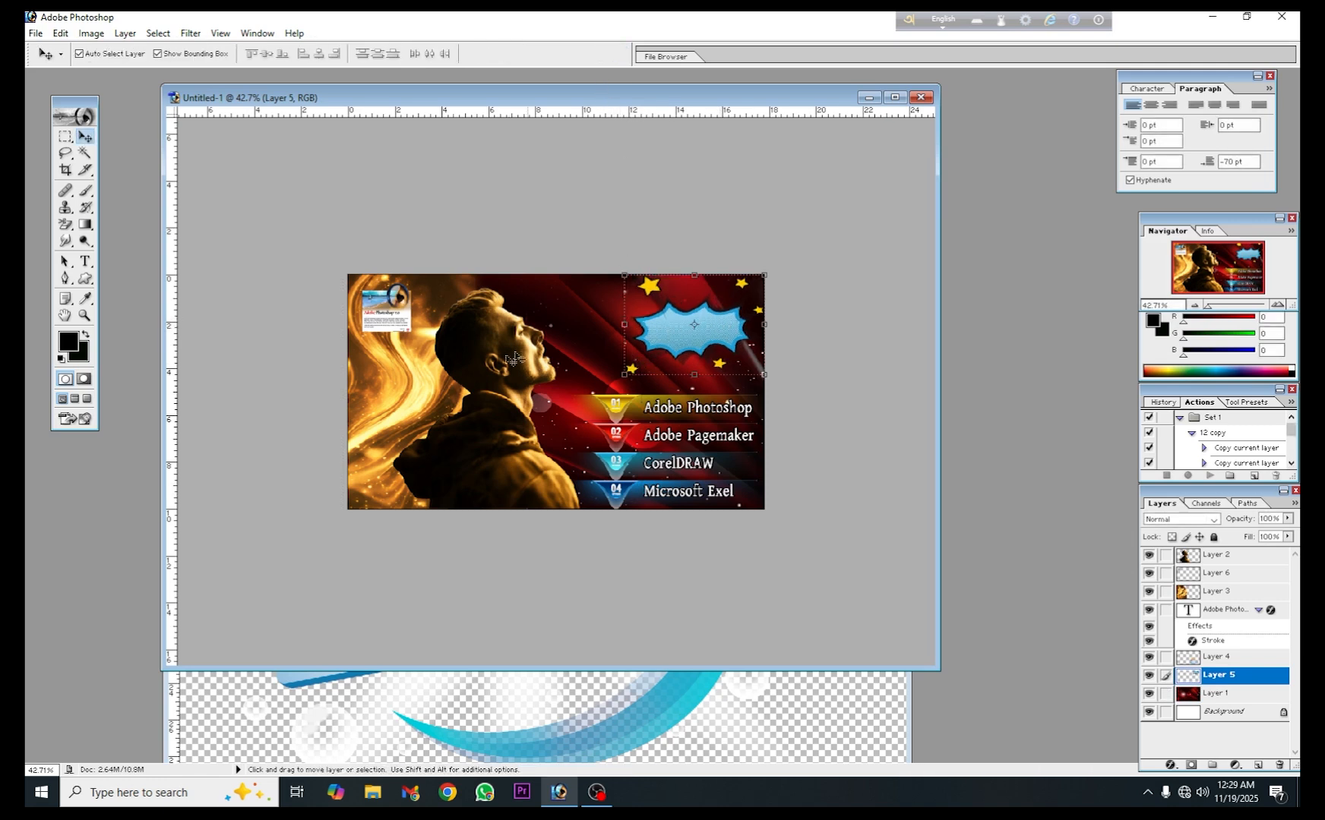
{"action": "left_click", "coordinate": [535, 311]}
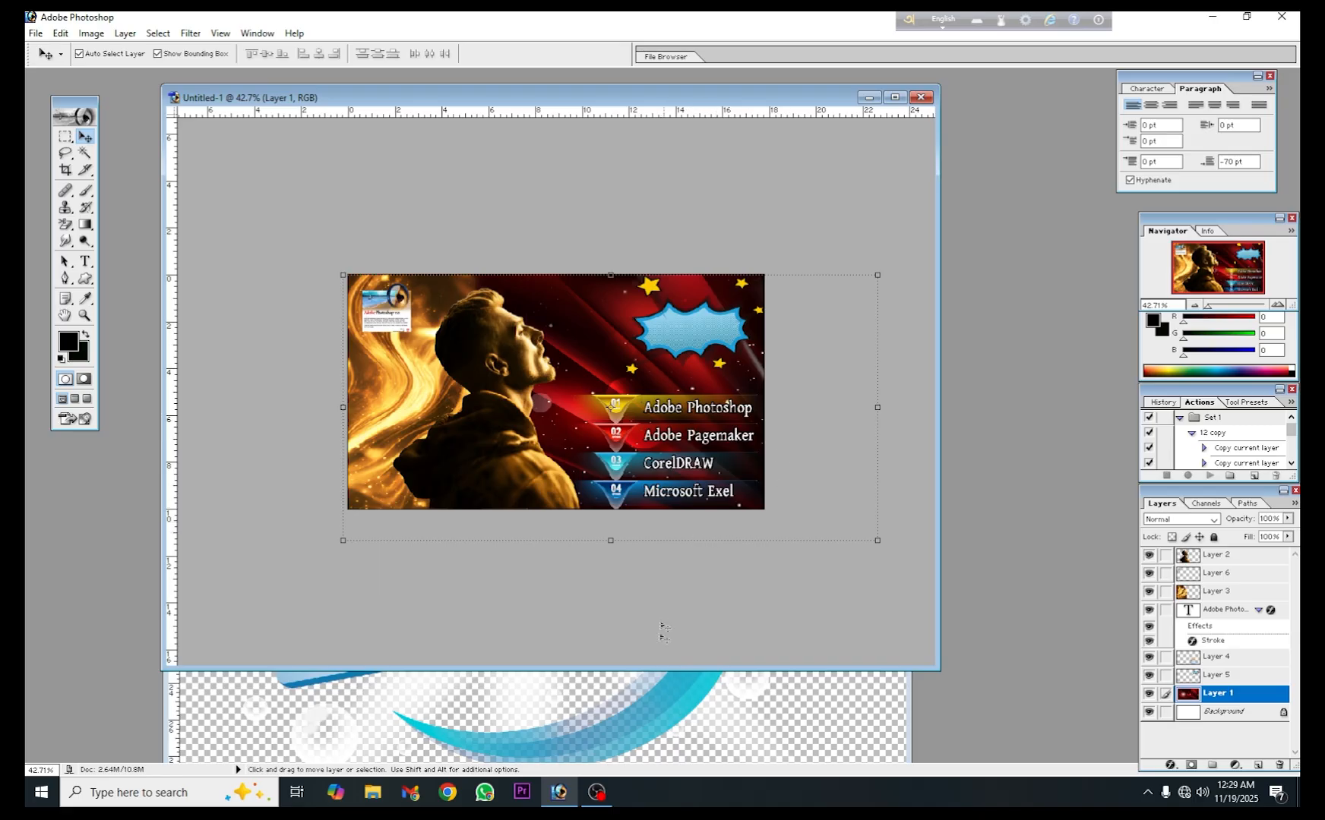
- Add the two-line text "Maximum 5 Minute" over the starburst and set its space after paragraph to -110 pt
{"action": "left_click", "coordinate": [85, 261]}
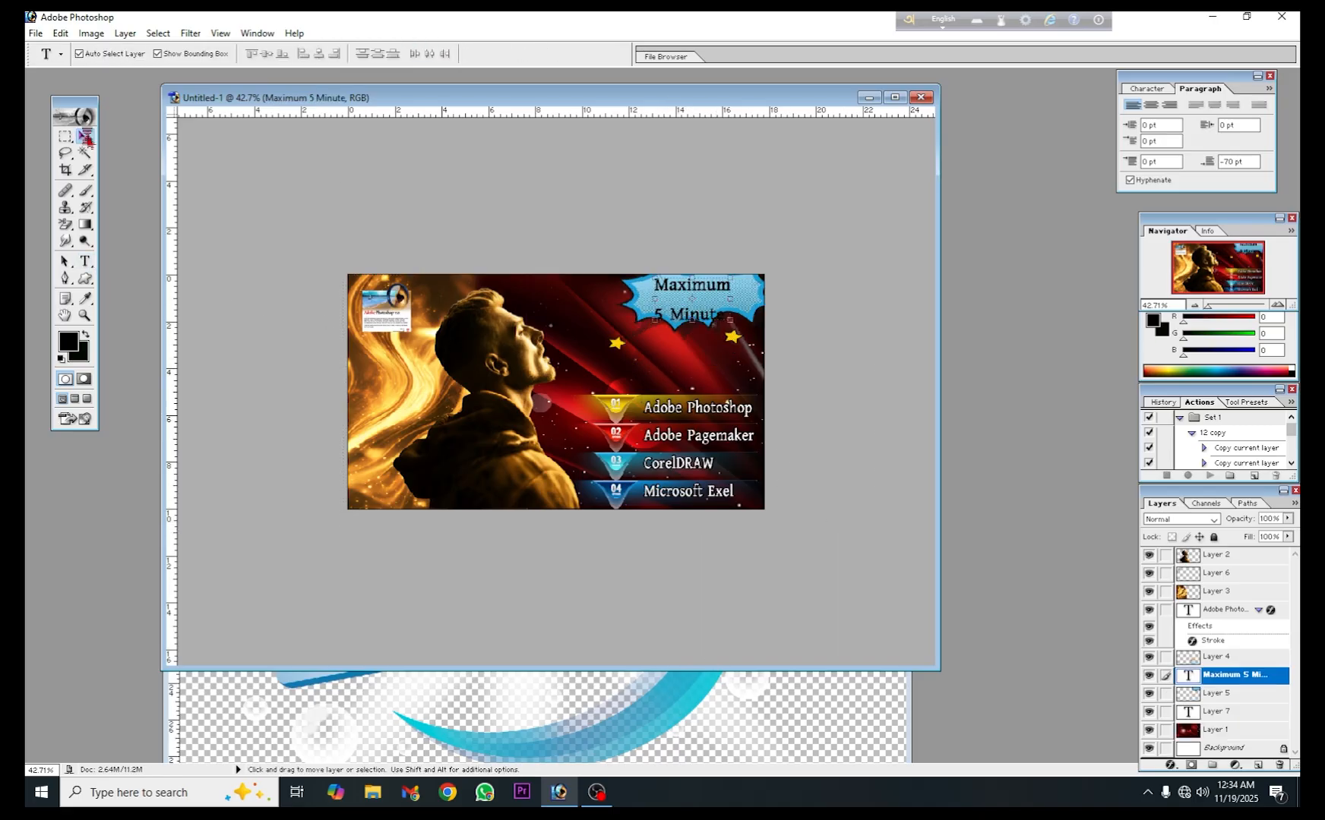
{"action": "left_click", "coordinate": [85, 136]}
{"action": "left_click", "coordinate": [1226, 161]}
{"action": "key", "text": "Return"}
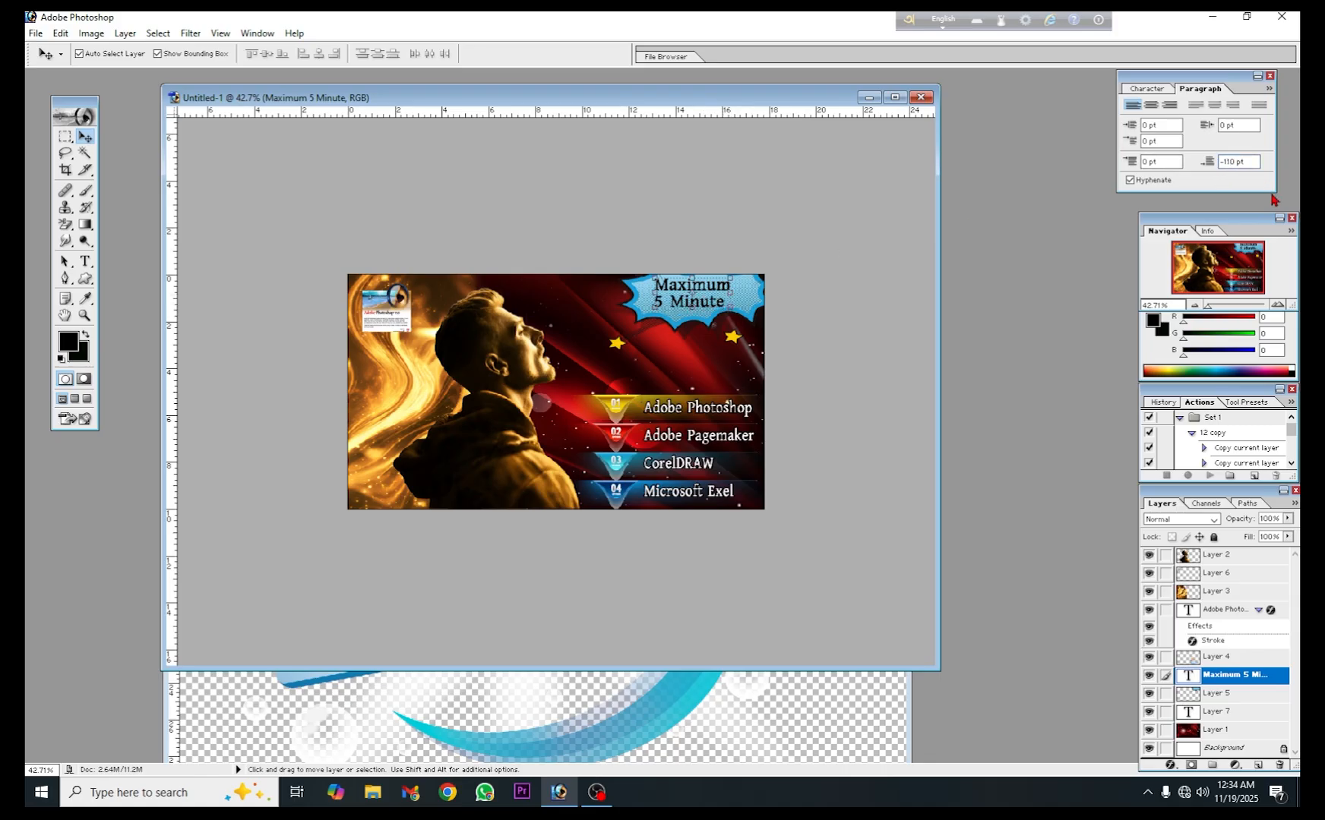
- Position the "Maximum 5 Minute" text in the middle of the starburst
{"action": "left_click_drag", "start_coordinate": [706, 286], "coordinate": [710, 294]}
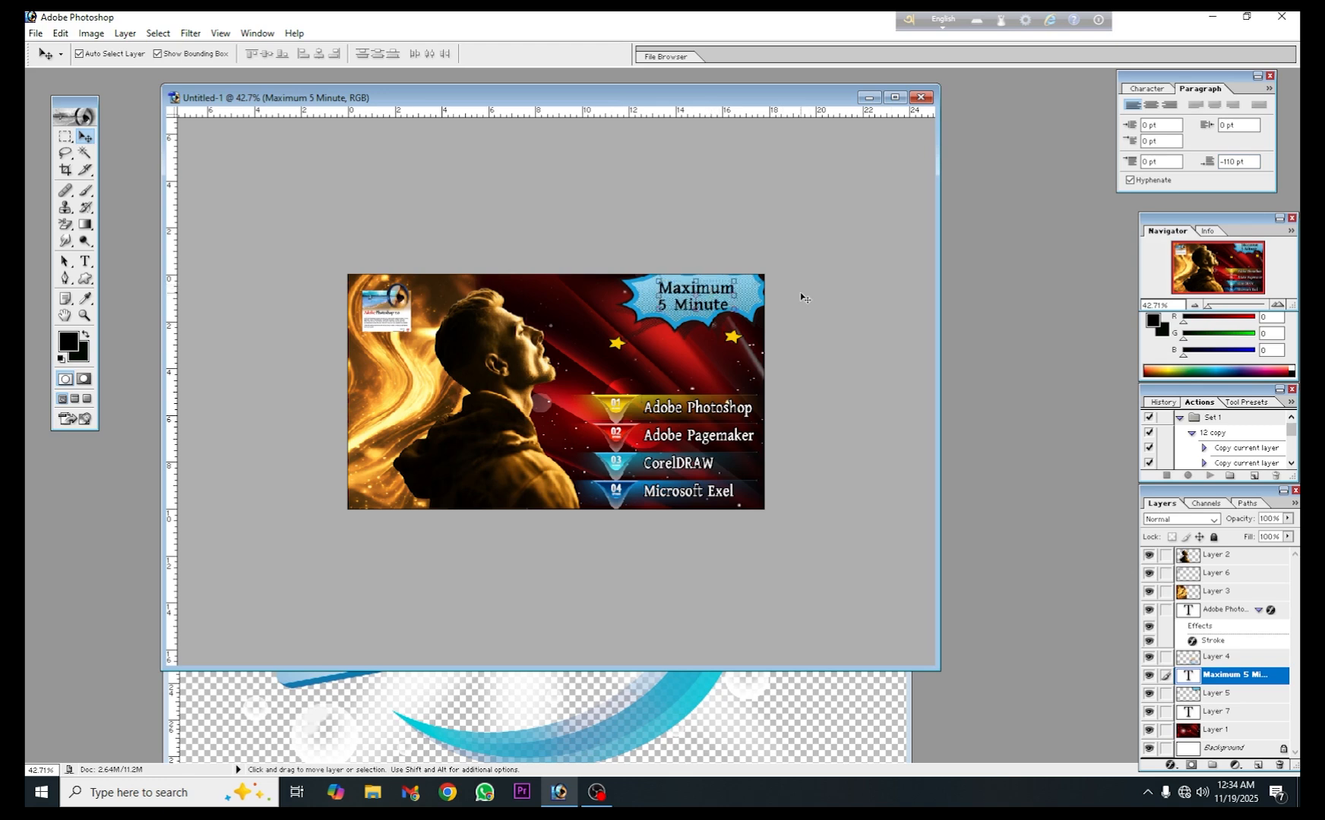
{"action": "key", "text": "Up"}
{"action": "key", "text": "Up"}
{"action": "key", "text": "Up"}
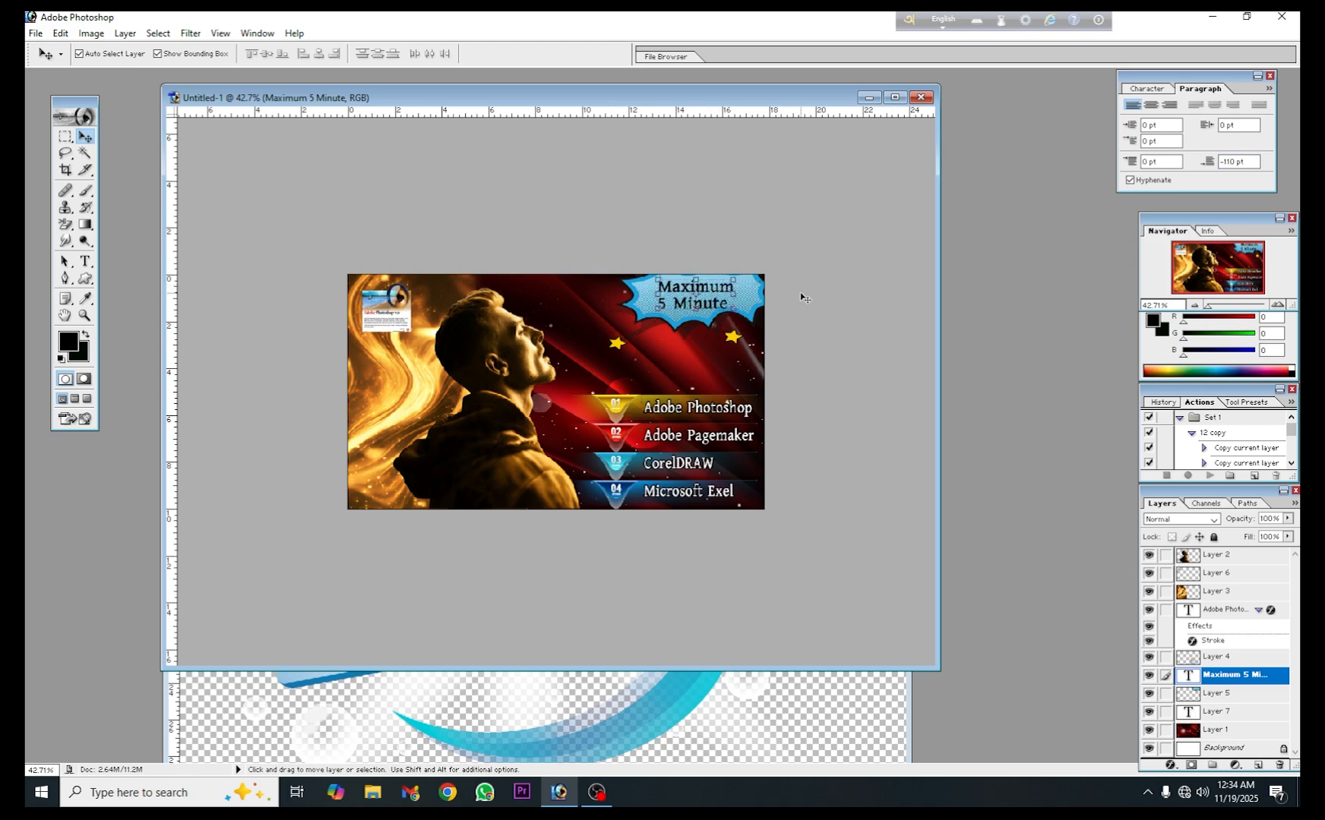
- Set the colour of the "Maximum 5 Minute" text to bright yellow F5FE08
{"action": "left_click", "coordinate": [1160, 91]}
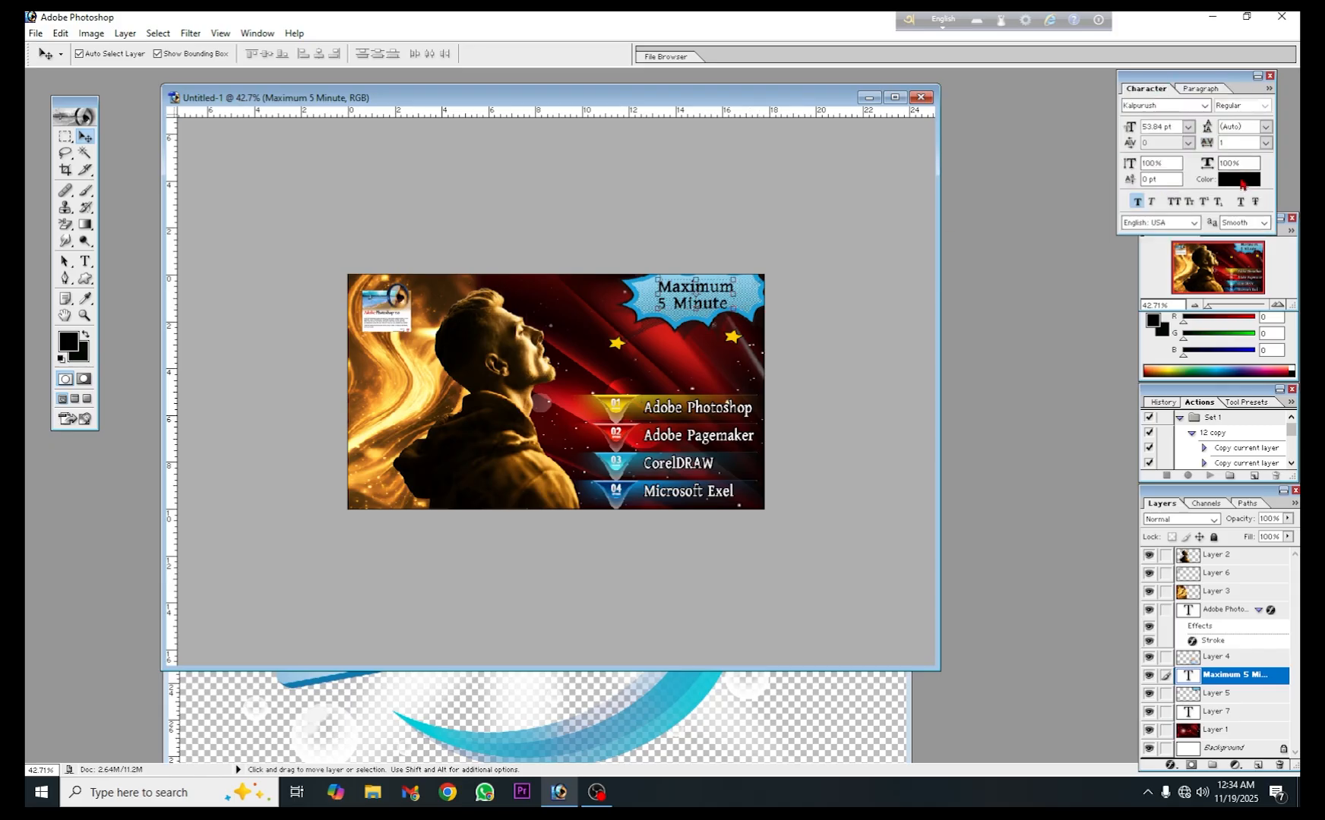
{"action": "left_click", "coordinate": [1242, 189]}
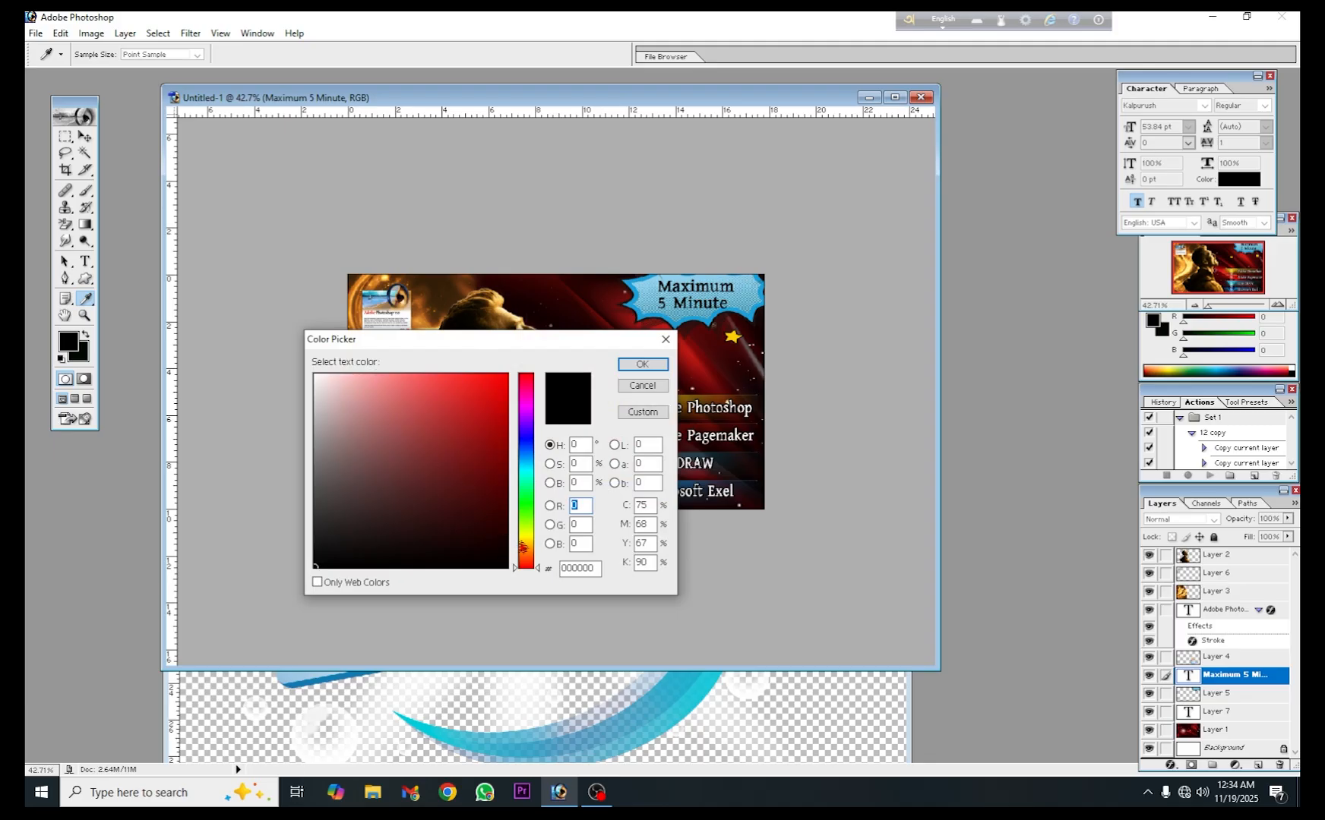
{"action": "left_click", "coordinate": [528, 537]}
{"action": "left_click", "coordinate": [528, 540]}
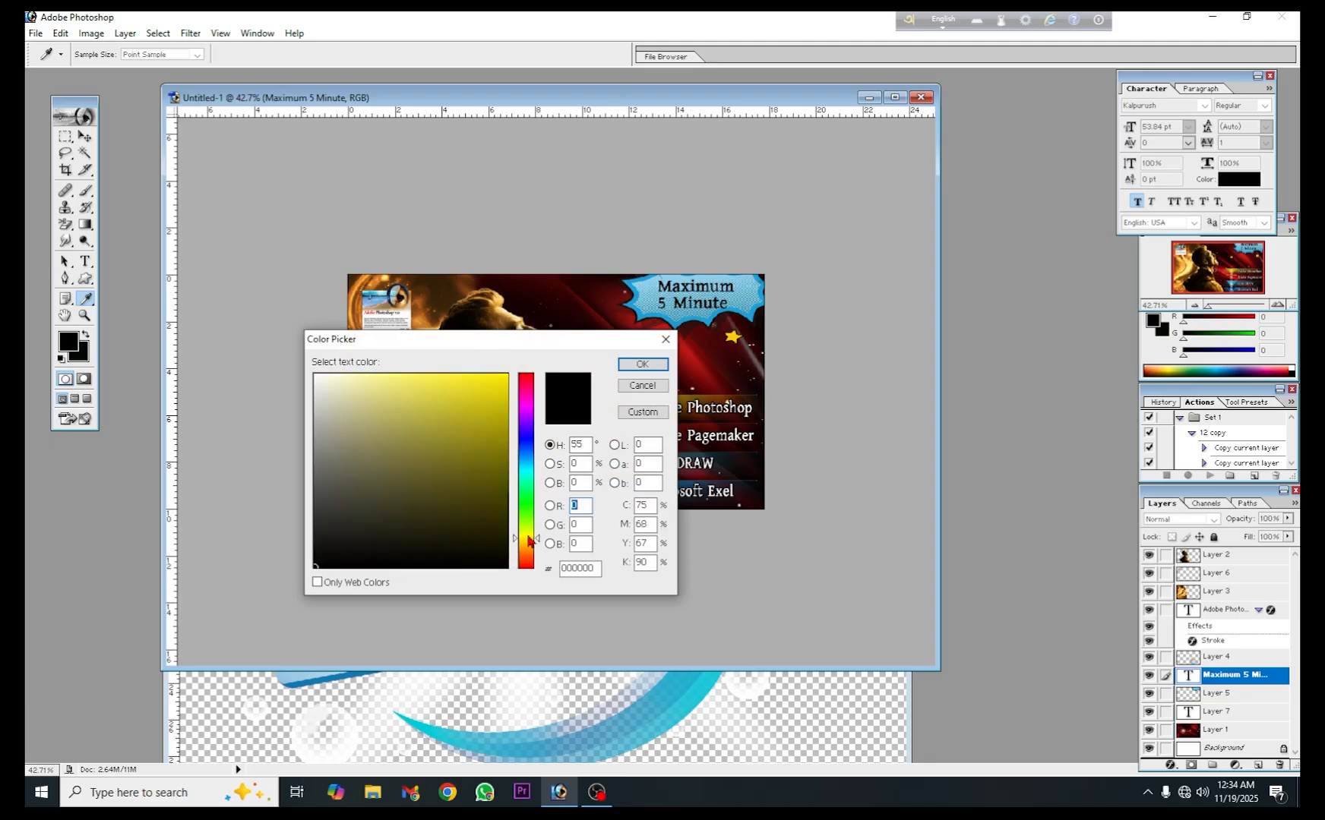
{"action": "left_click", "coordinate": [527, 536]}
{"action": "left_click", "coordinate": [503, 374]}
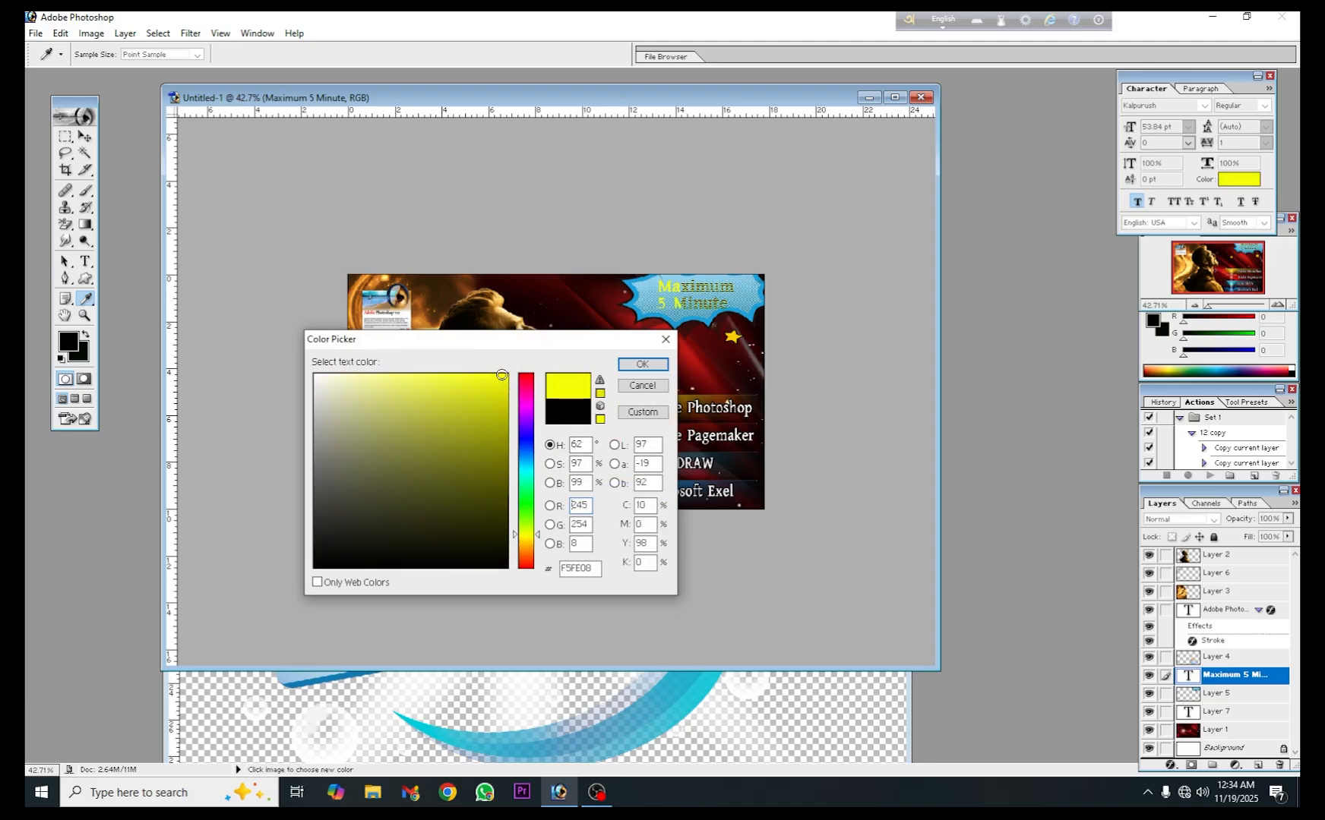
{"action": "left_click", "coordinate": [638, 364]}
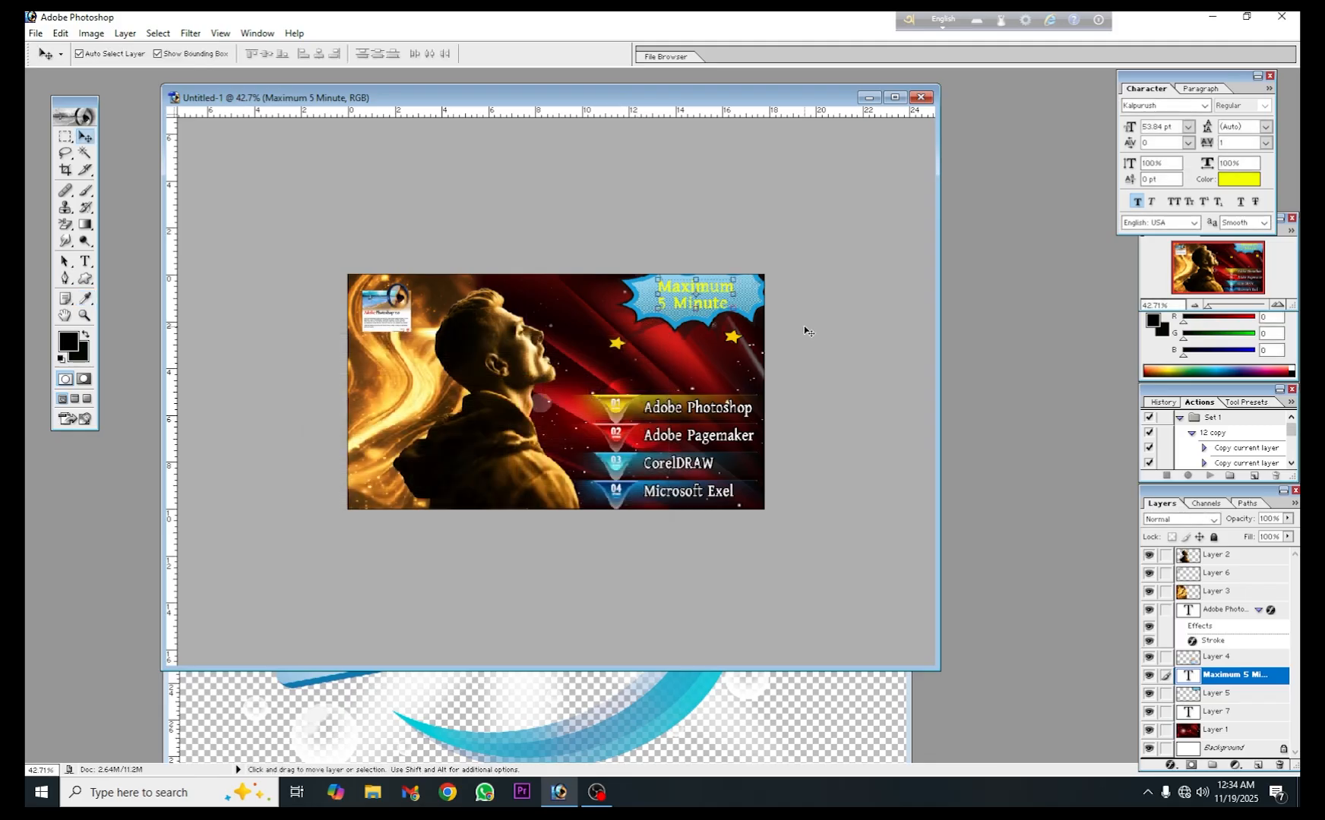
- Apply a 3 px outside stroke in red FD0101 to the "Maximum 5 Minute" text layer
{"action": "double_click", "coordinate": [1275, 682]}
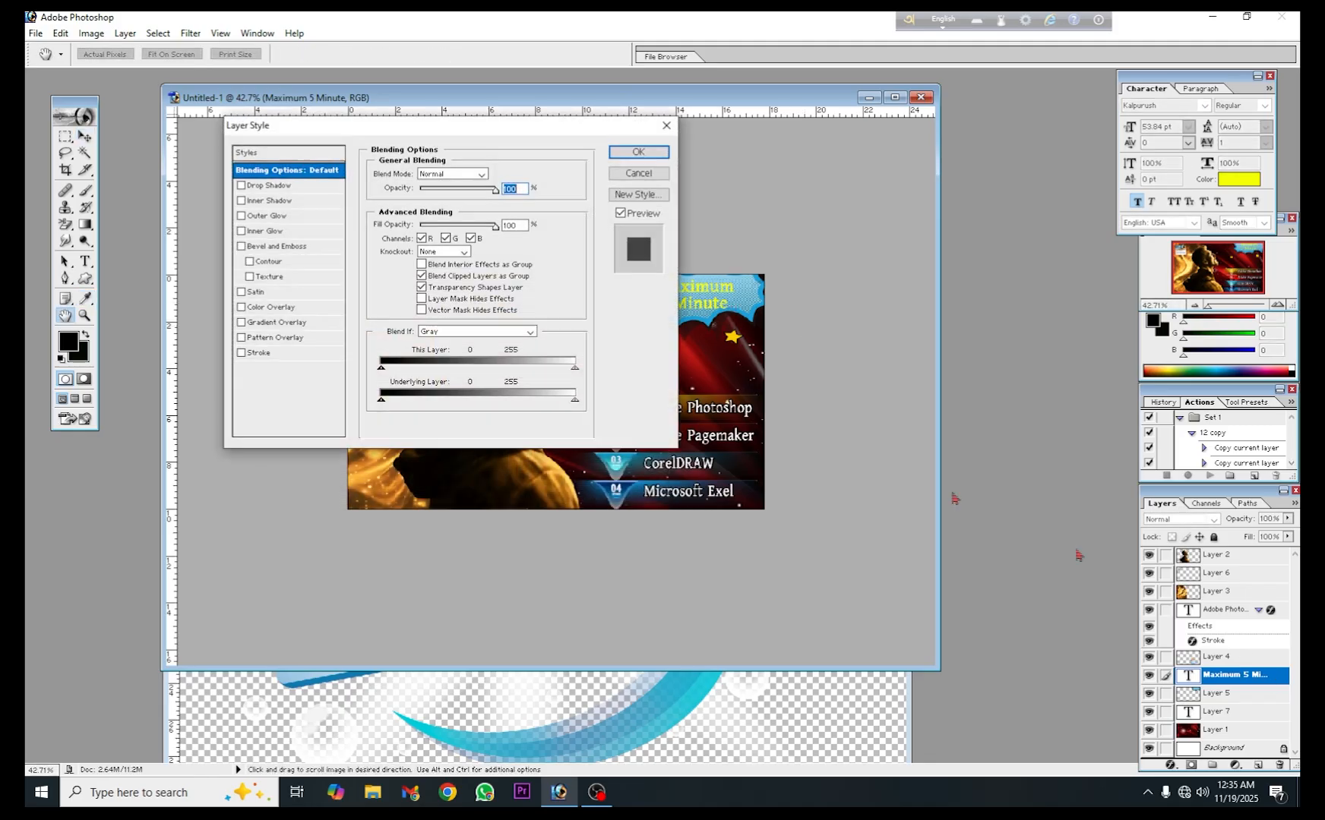
{"action": "left_click", "coordinate": [267, 354]}
{"action": "left_click", "coordinate": [408, 262]}
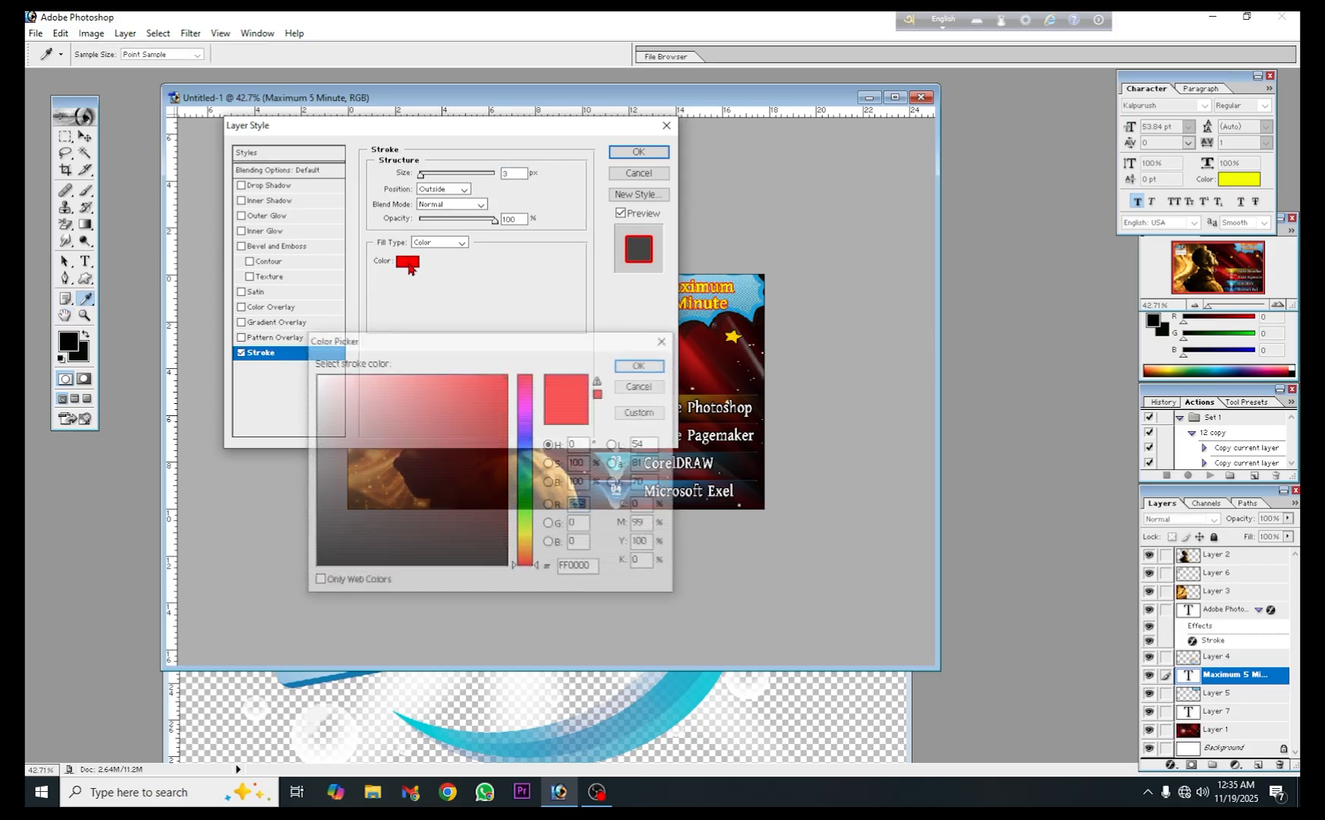
{"action": "left_click", "coordinate": [503, 560]}
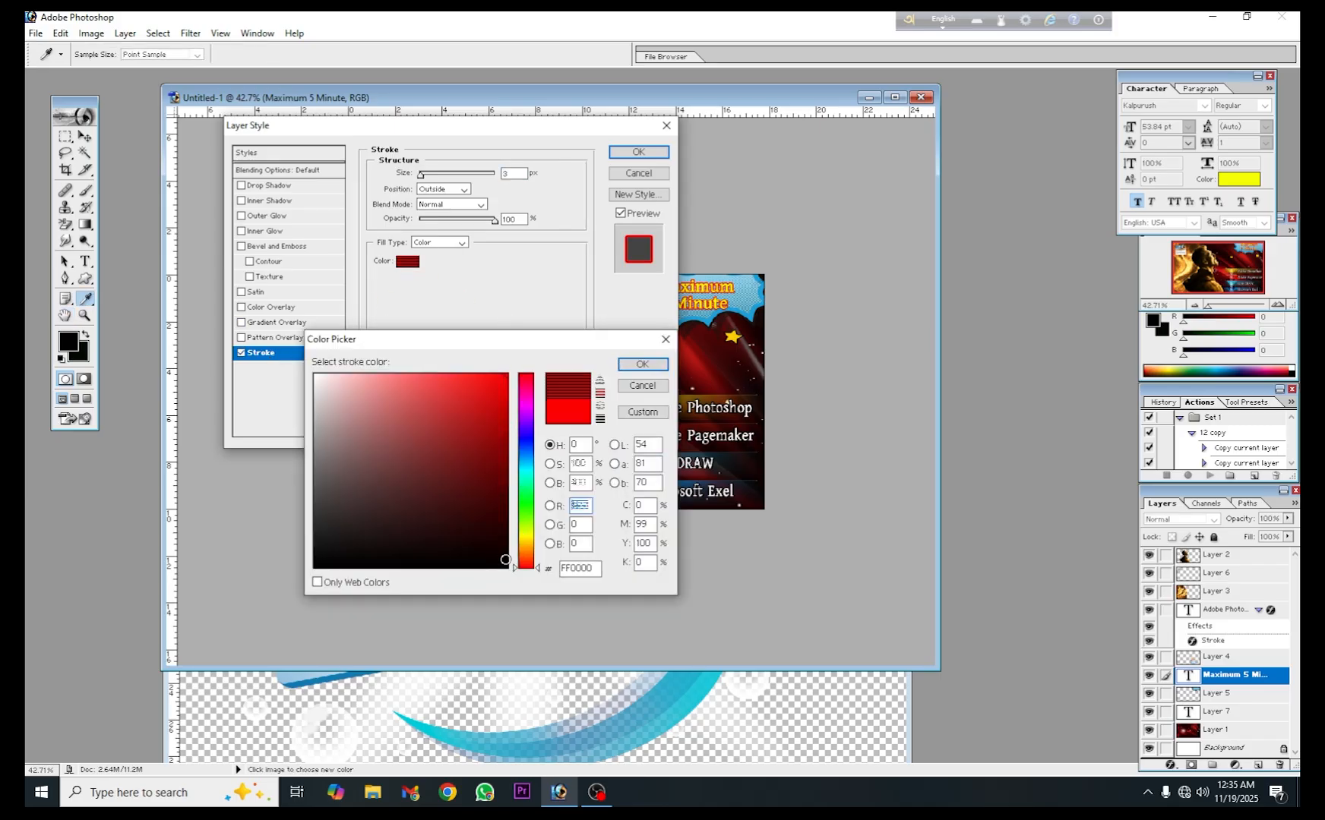
{"action": "left_click", "coordinate": [507, 376]}
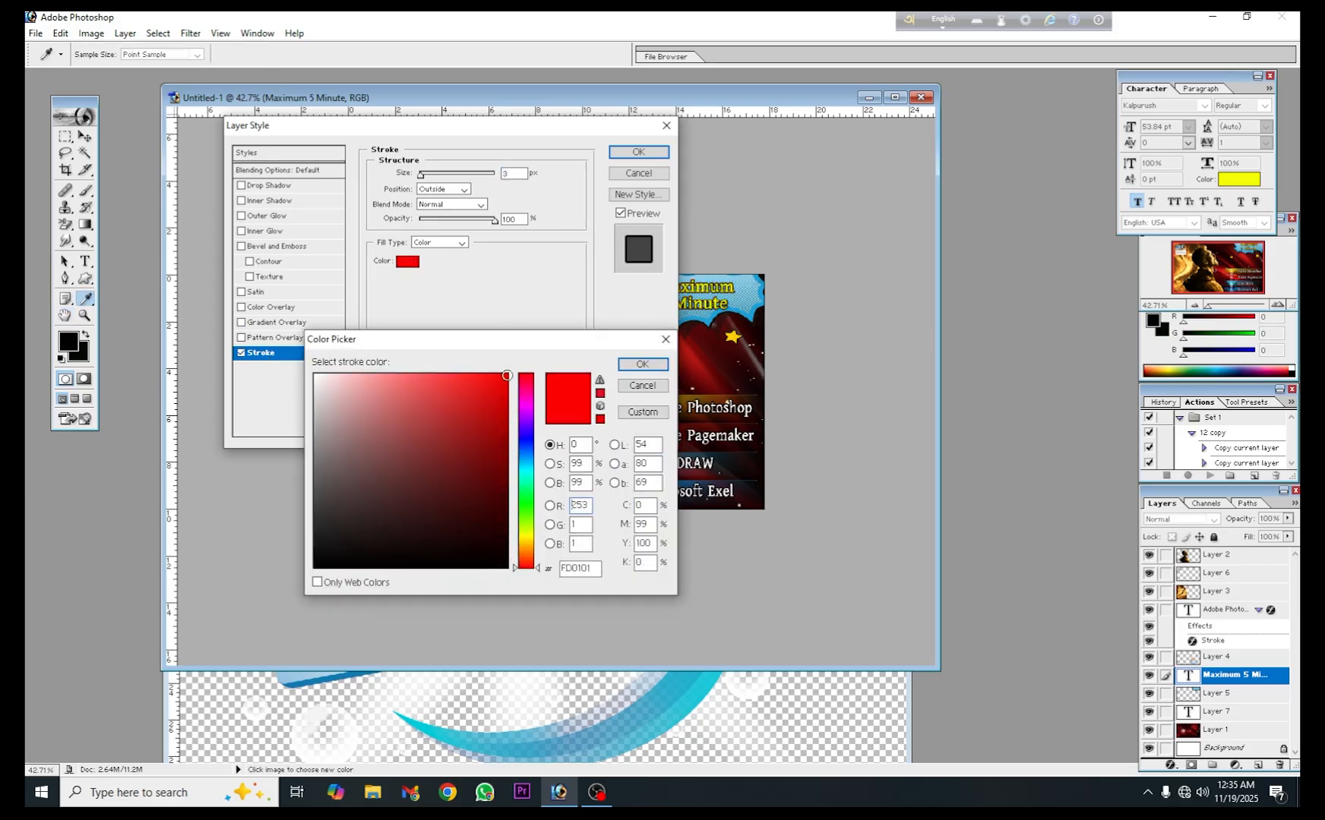
{"action": "left_click", "coordinate": [641, 364]}
{"action": "left_click", "coordinate": [638, 153]}
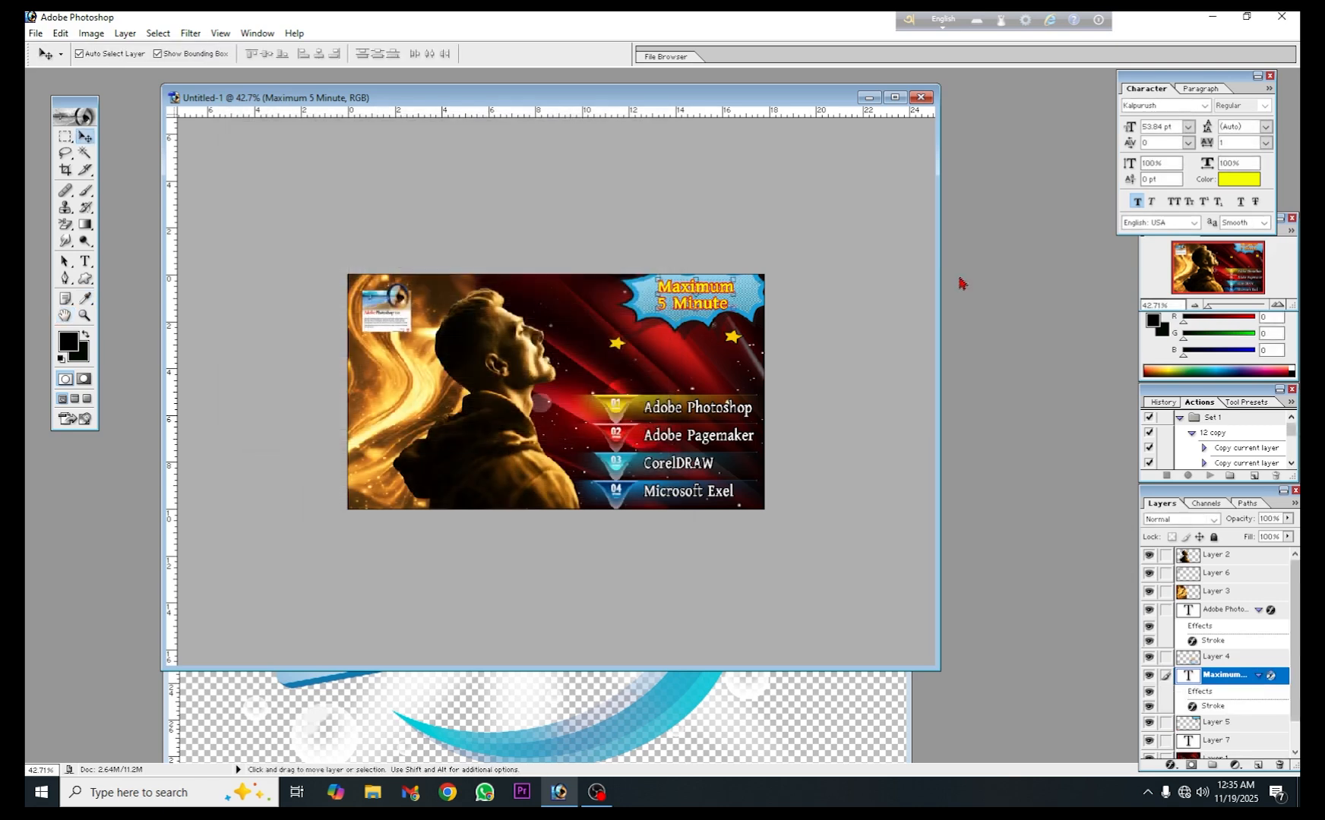
{"action": "left_click", "coordinate": [707, 354]}
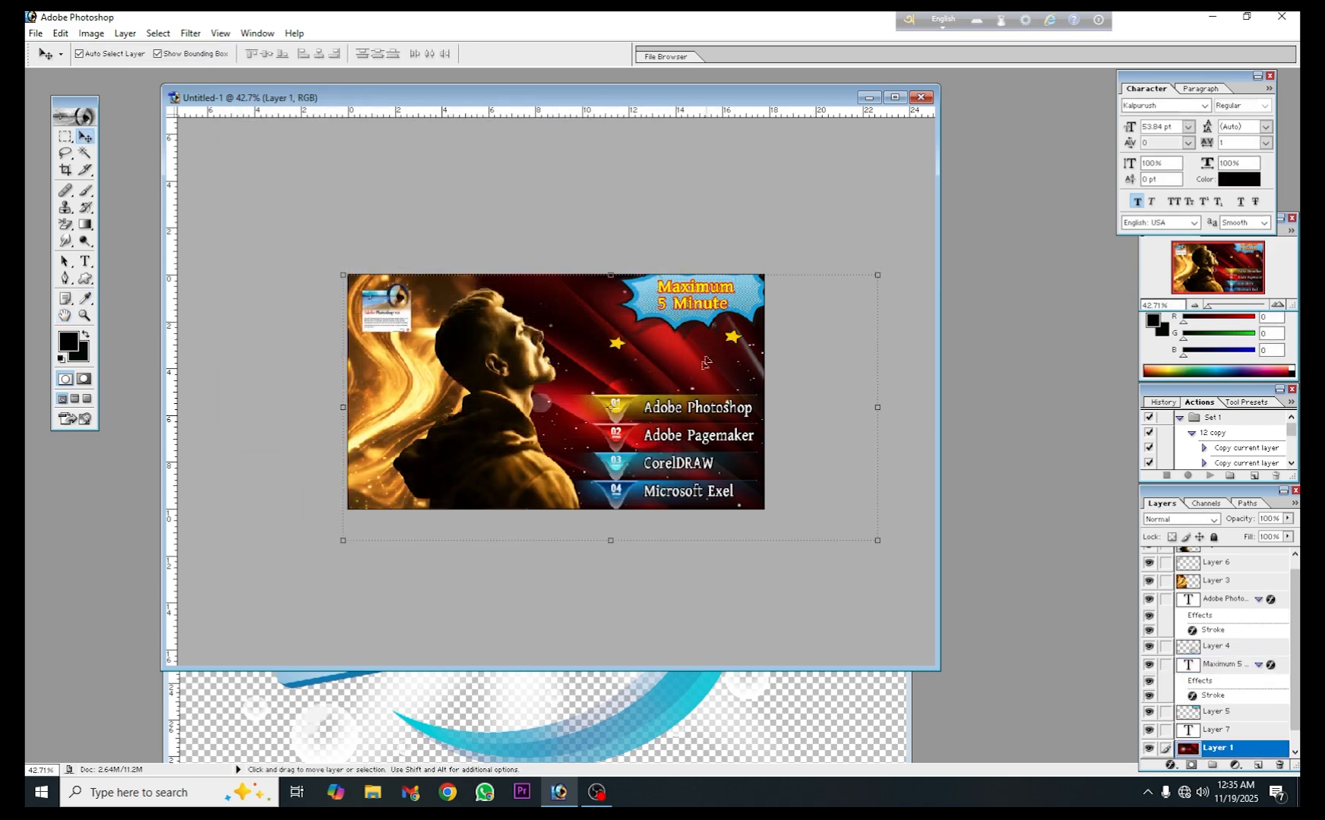
- Start a yellow 53.84 pt Kalpurush text with "A" over the man's shoulder and move its layer to the top of the stack
{"action": "key", "text": "t"}
{"action": "left_click", "coordinate": [693, 304]}
{"action": "left_click", "coordinate": [621, 54]}
{"action": "scroll", "coordinate": [668, 228], "scroll_direction": "up", "scroll_amount": 6}
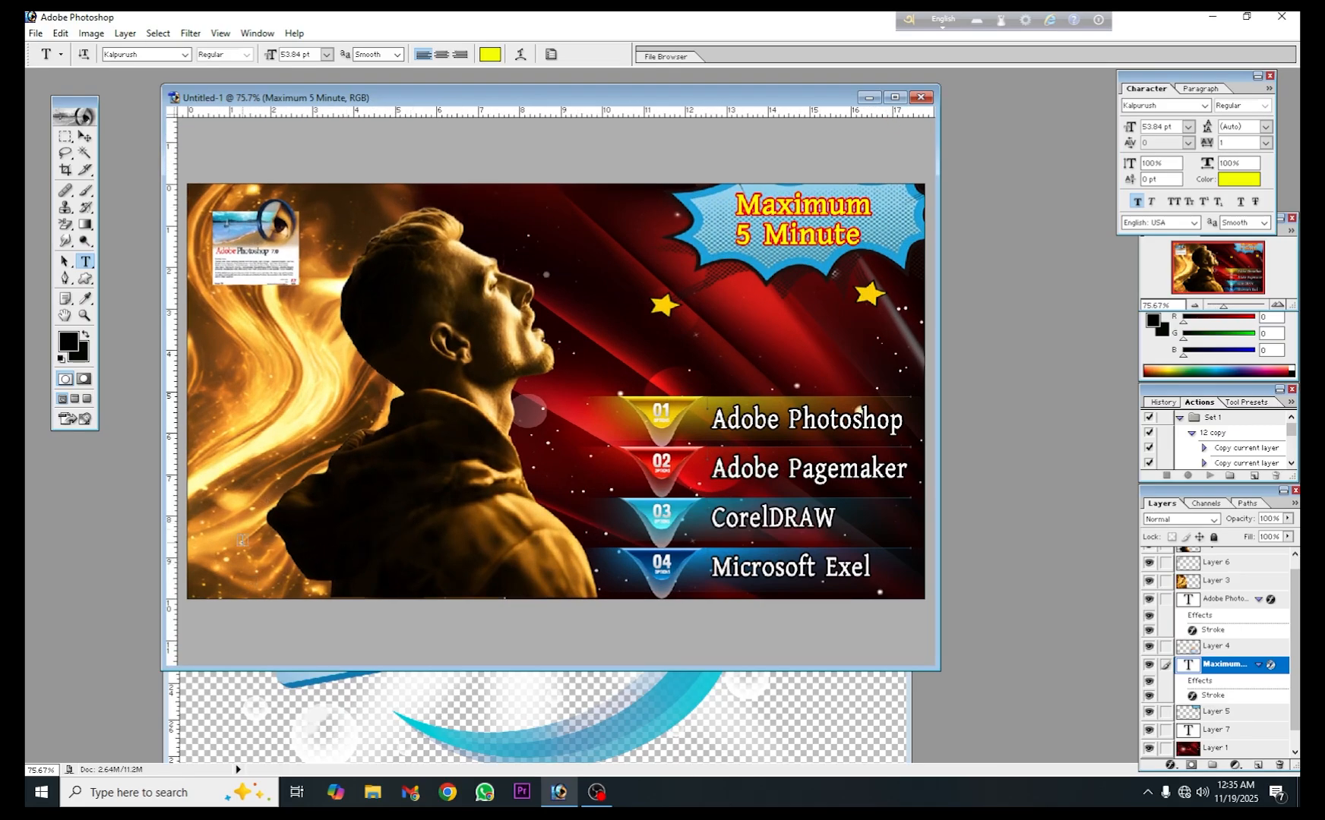
{"action": "left_click", "coordinate": [212, 558]}
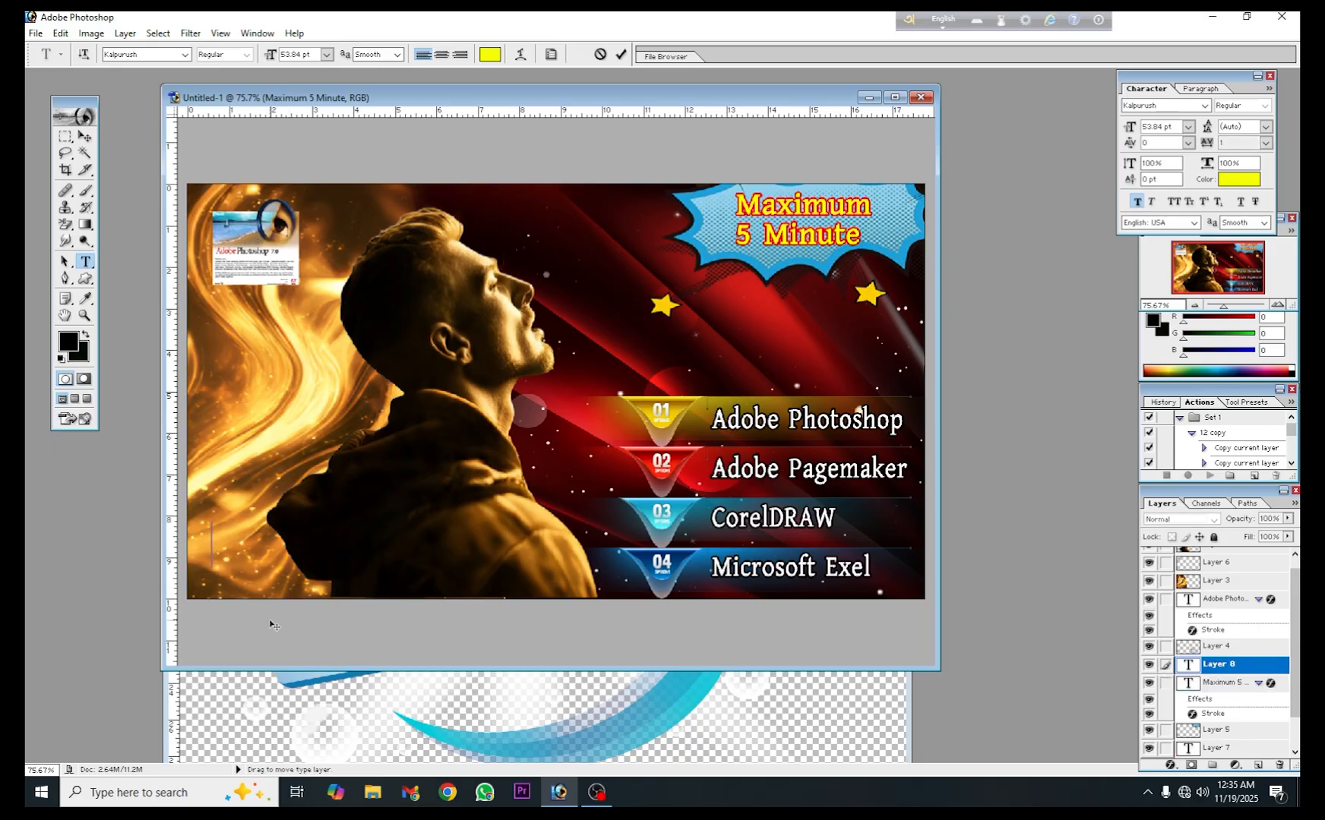
{"action": "left_click_drag", "start_coordinate": [347, 574], "coordinate": [490, 534]}
{"action": "left_click_drag", "start_coordinate": [358, 490], "coordinate": [323, 499]}
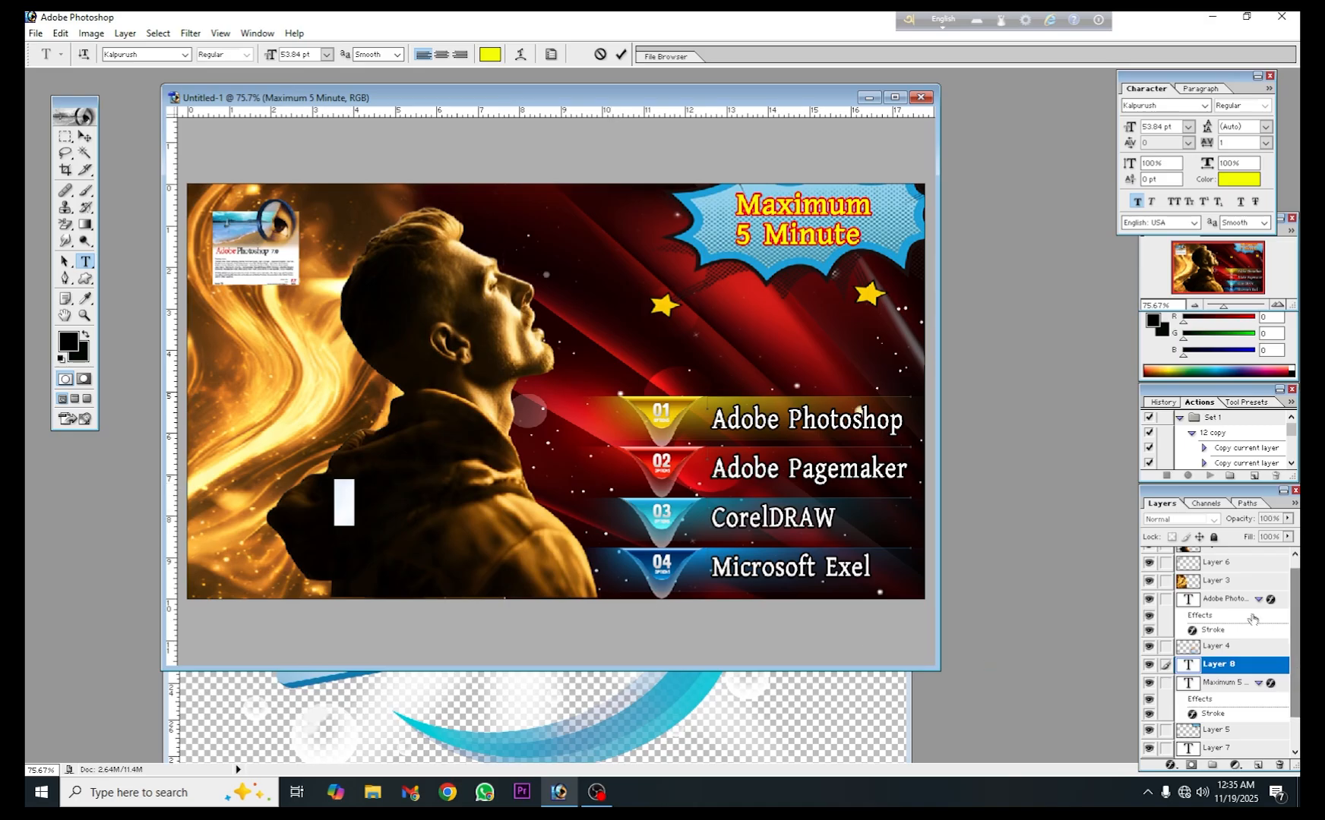
{"action": "left_click_drag", "start_coordinate": [1266, 671], "coordinate": [1227, 554]}
{"action": "scroll", "coordinate": [1226, 591], "scroll_direction": "up", "scroll_amount": 1}
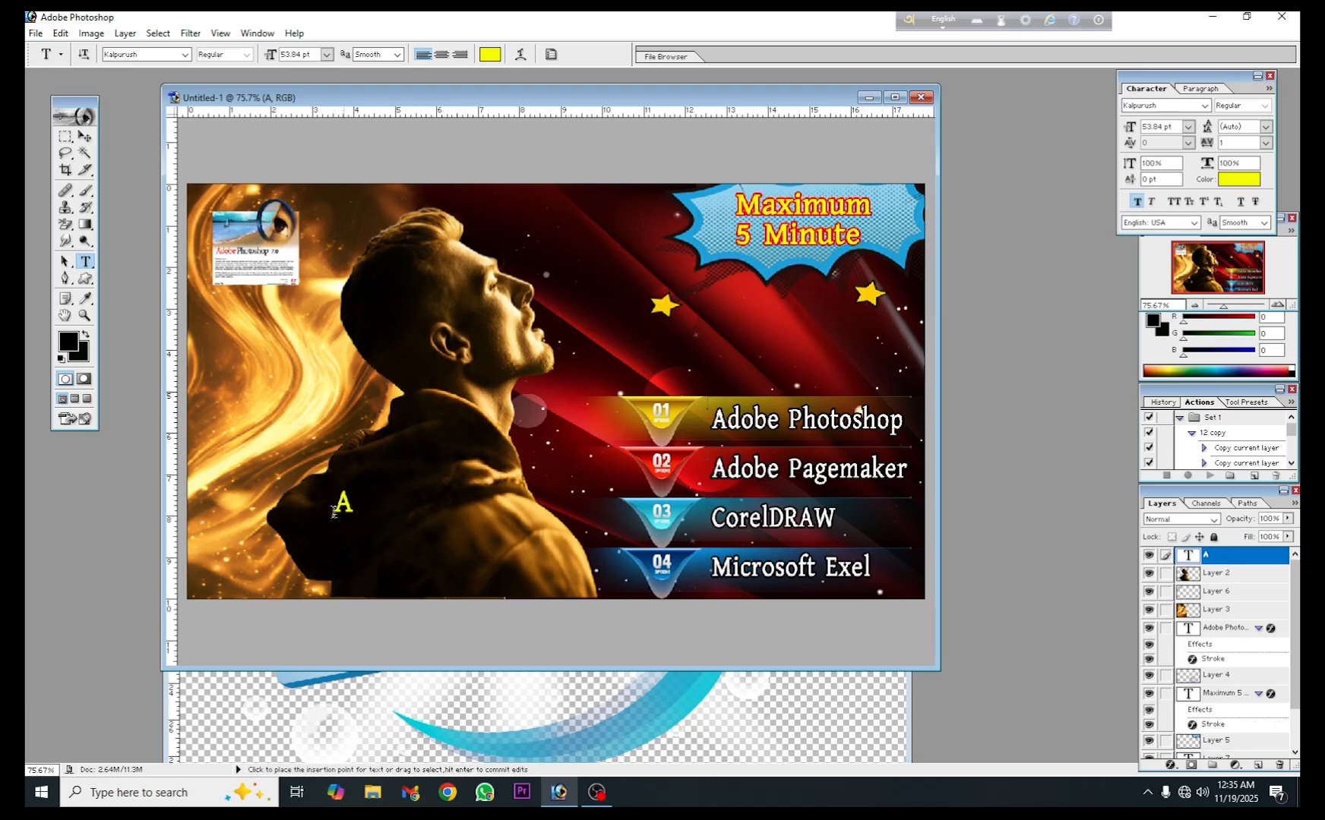
- Complete the yellow text on the man's shoulder as "ATTRACTIVE" and shift it slightly down towards the canvas's left edge
{"action": "left_click", "coordinate": [346, 502]}
{"action": "type", "text": "TT"}
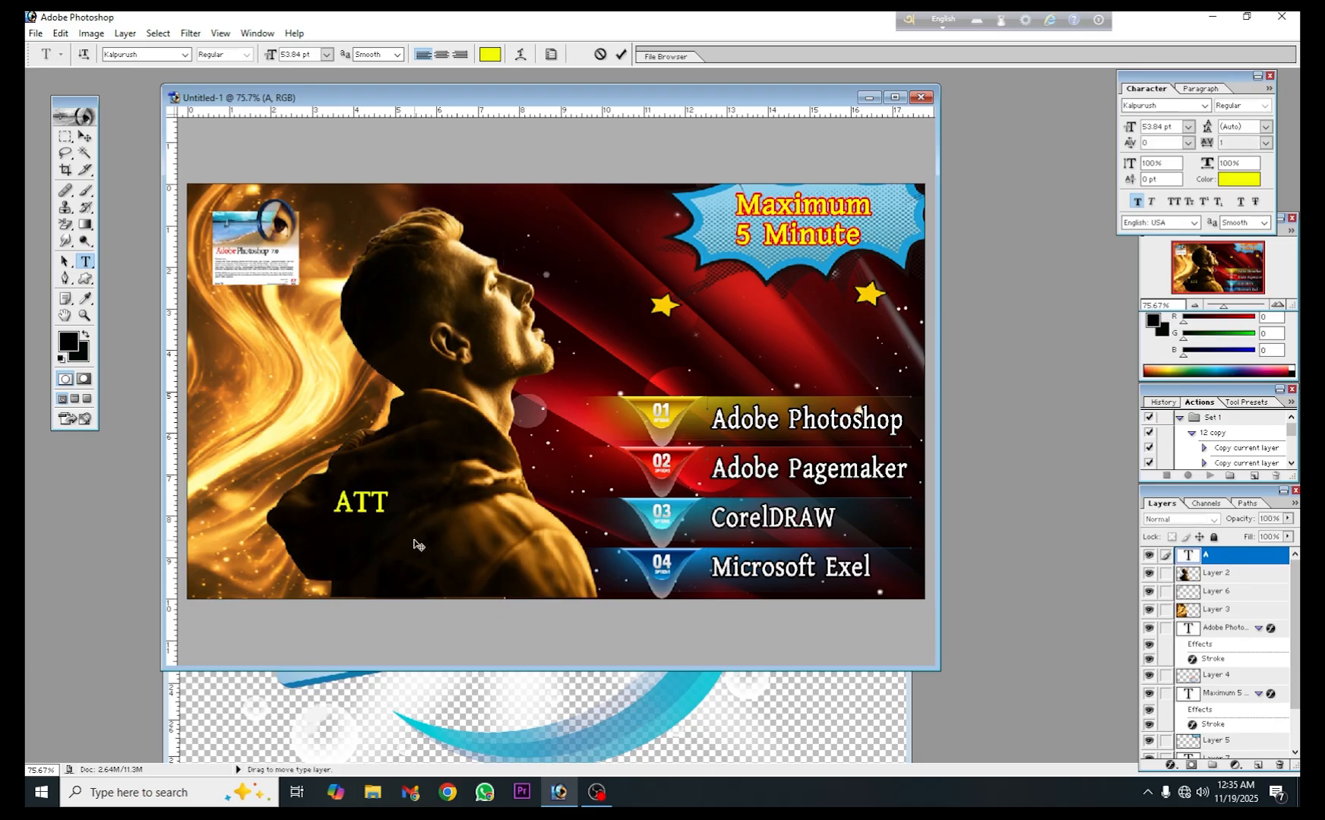
{"action": "type", "text": "RACTIVE"}
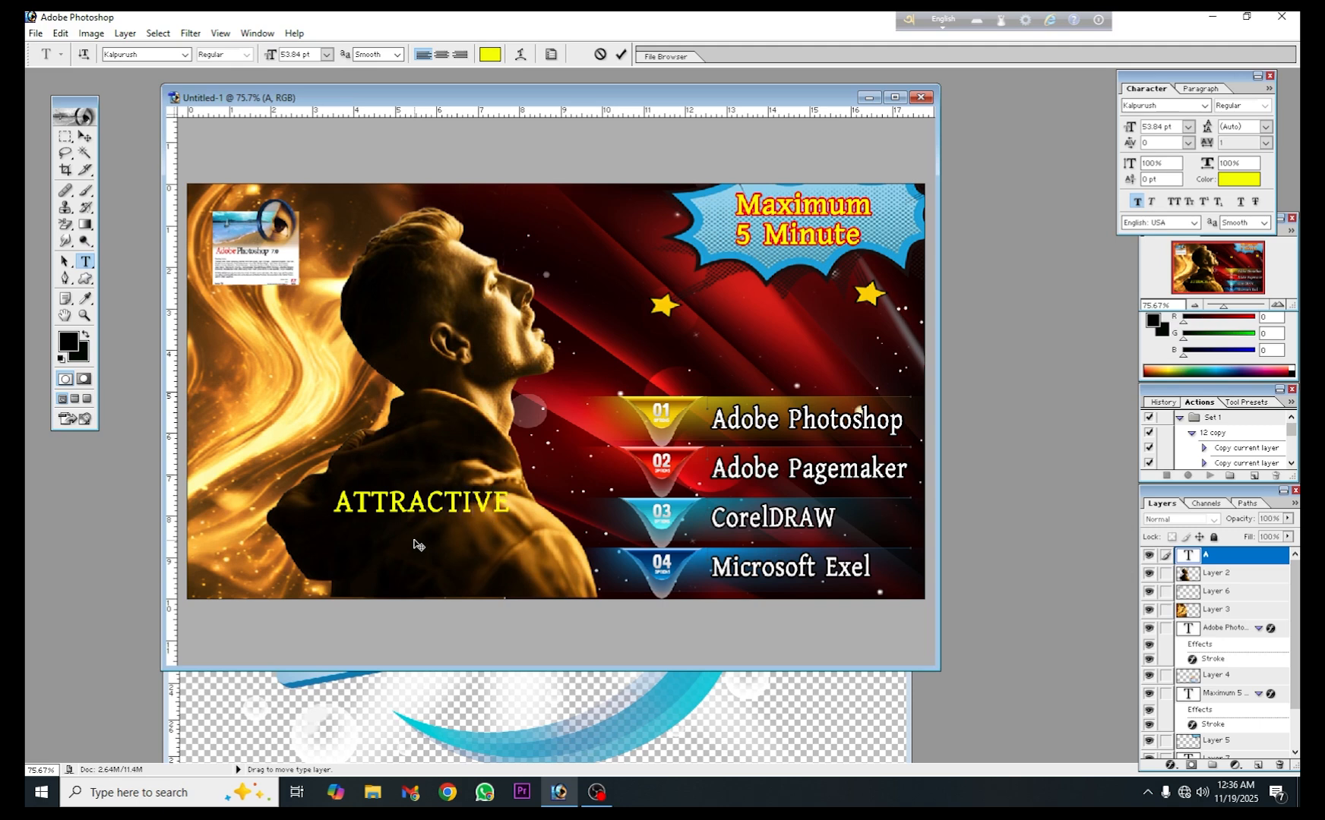
{"action": "left_click_drag", "start_coordinate": [579, 510], "coordinate": [529, 529]}
- Add a yellow 53.84 pt Kalpurush text line "Thumbnail Design" below "ATTRACTIVE"
{"action": "left_click", "coordinate": [642, 595]}
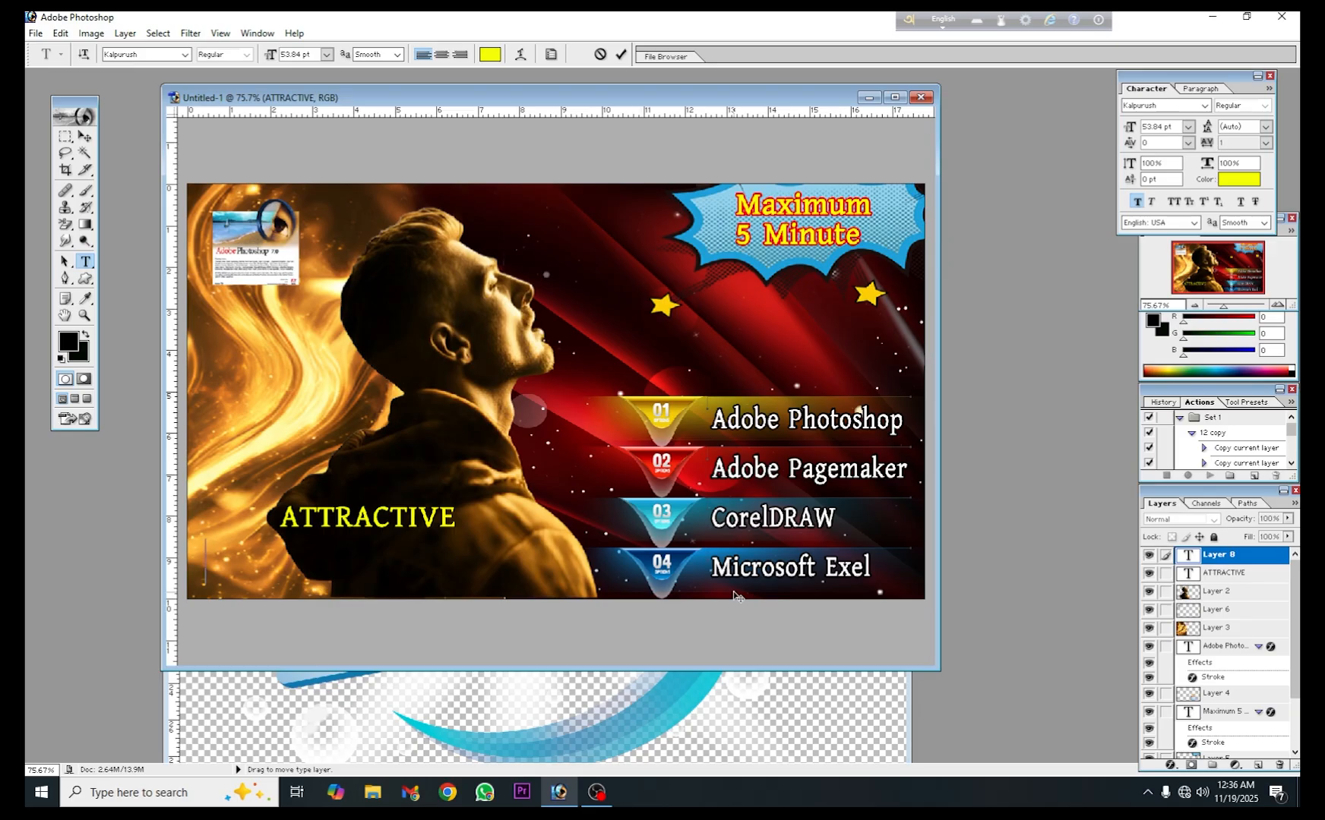
{"action": "type", "text": "Thumb"}
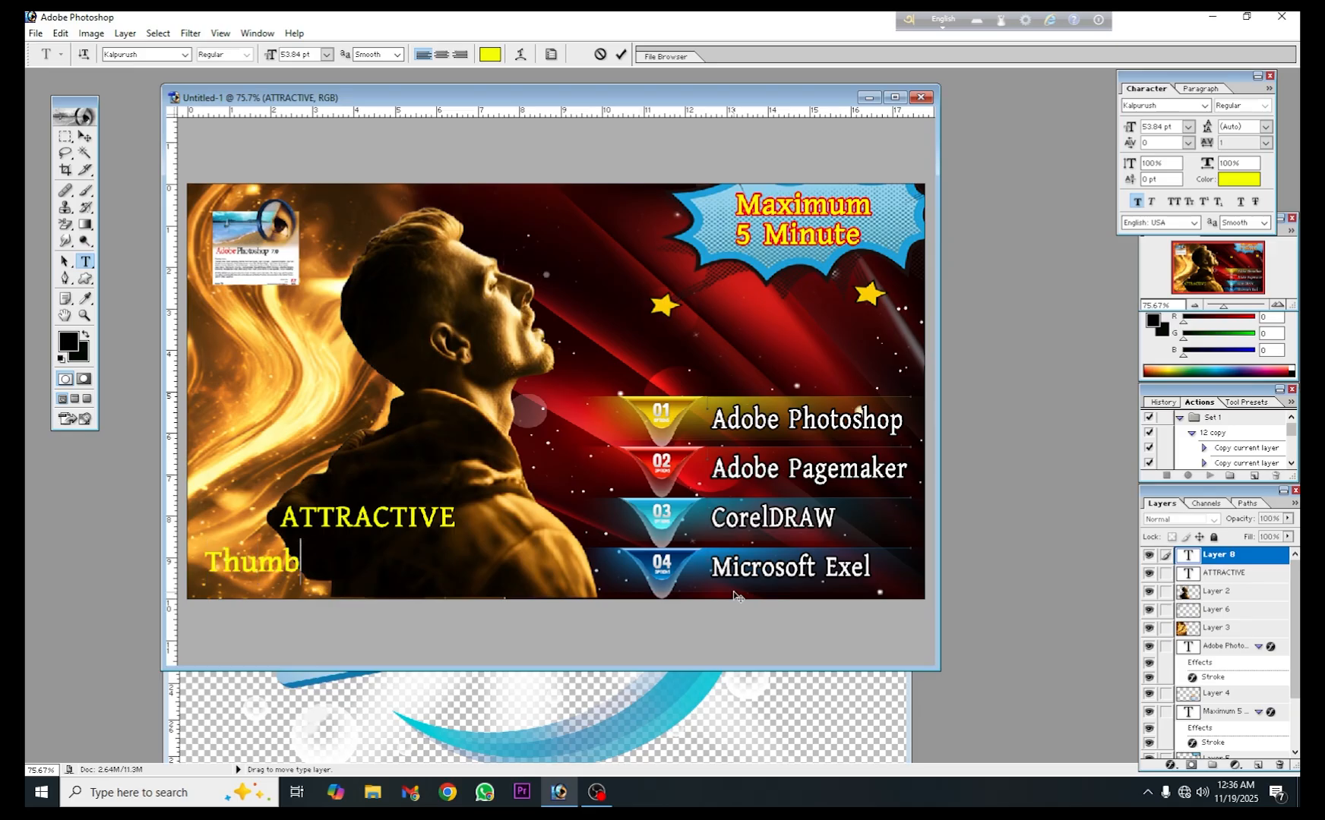
{"action": "type", "text": "nain"}
{"action": "key", "text": "BackSpace"}
{"action": "type", "text": "l"}
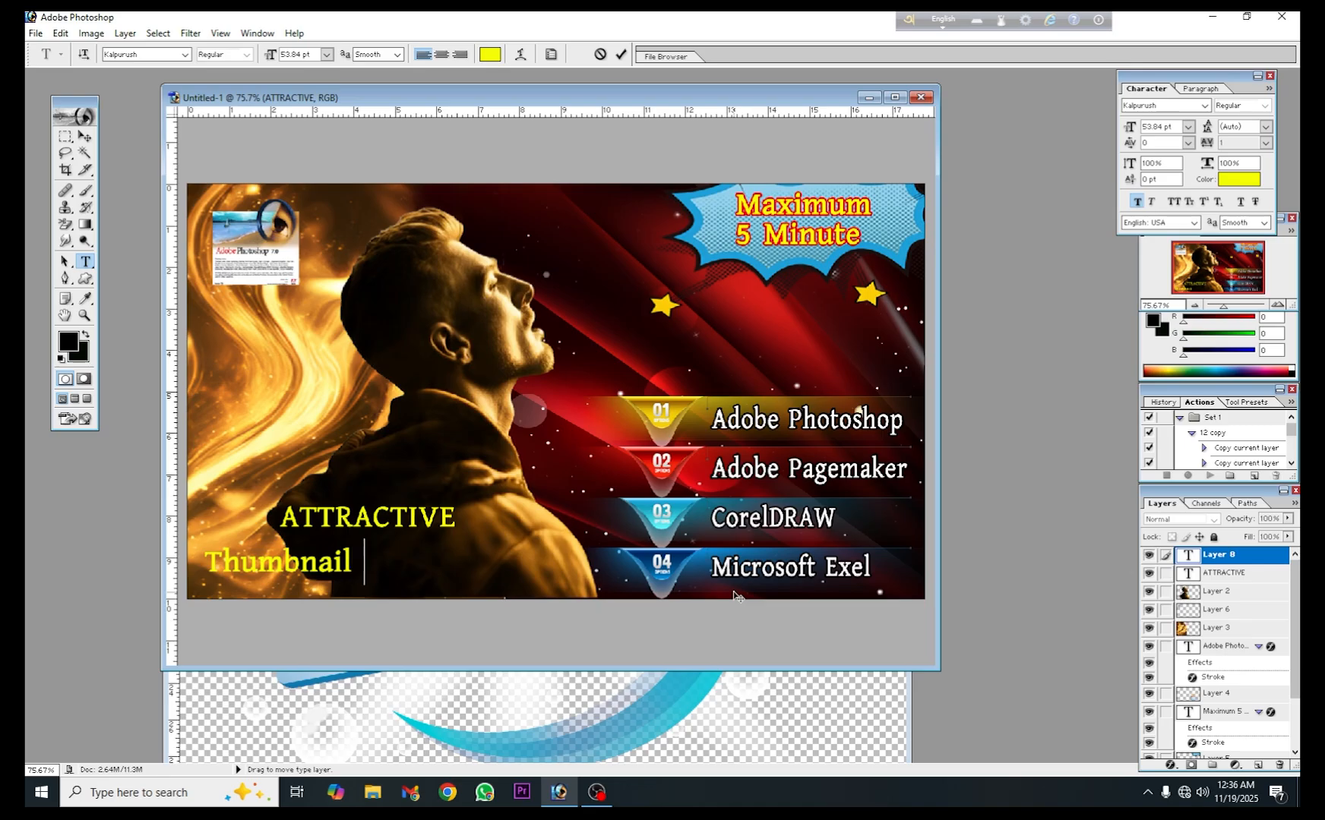
{"action": "type", "text": " Desi"}
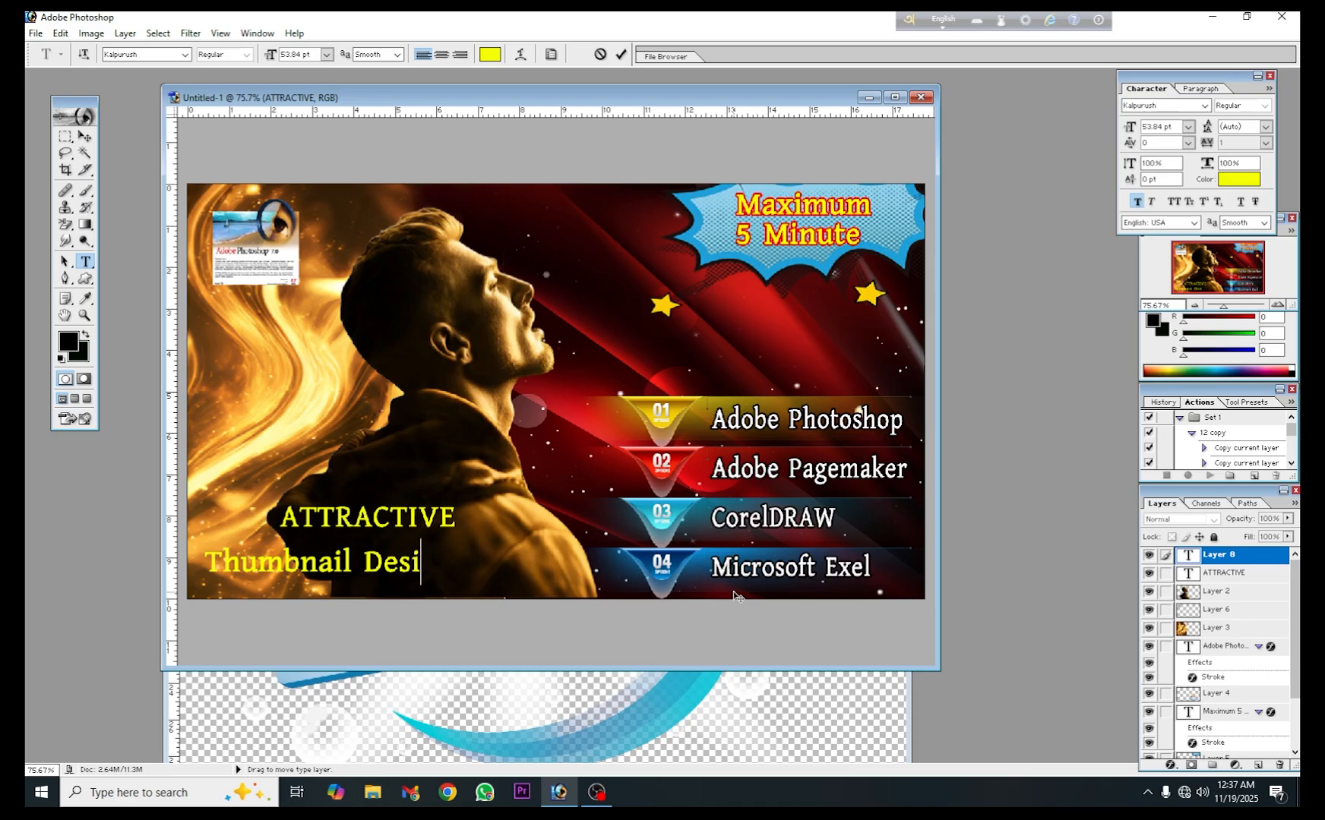
{"action": "type", "text": "gn"}
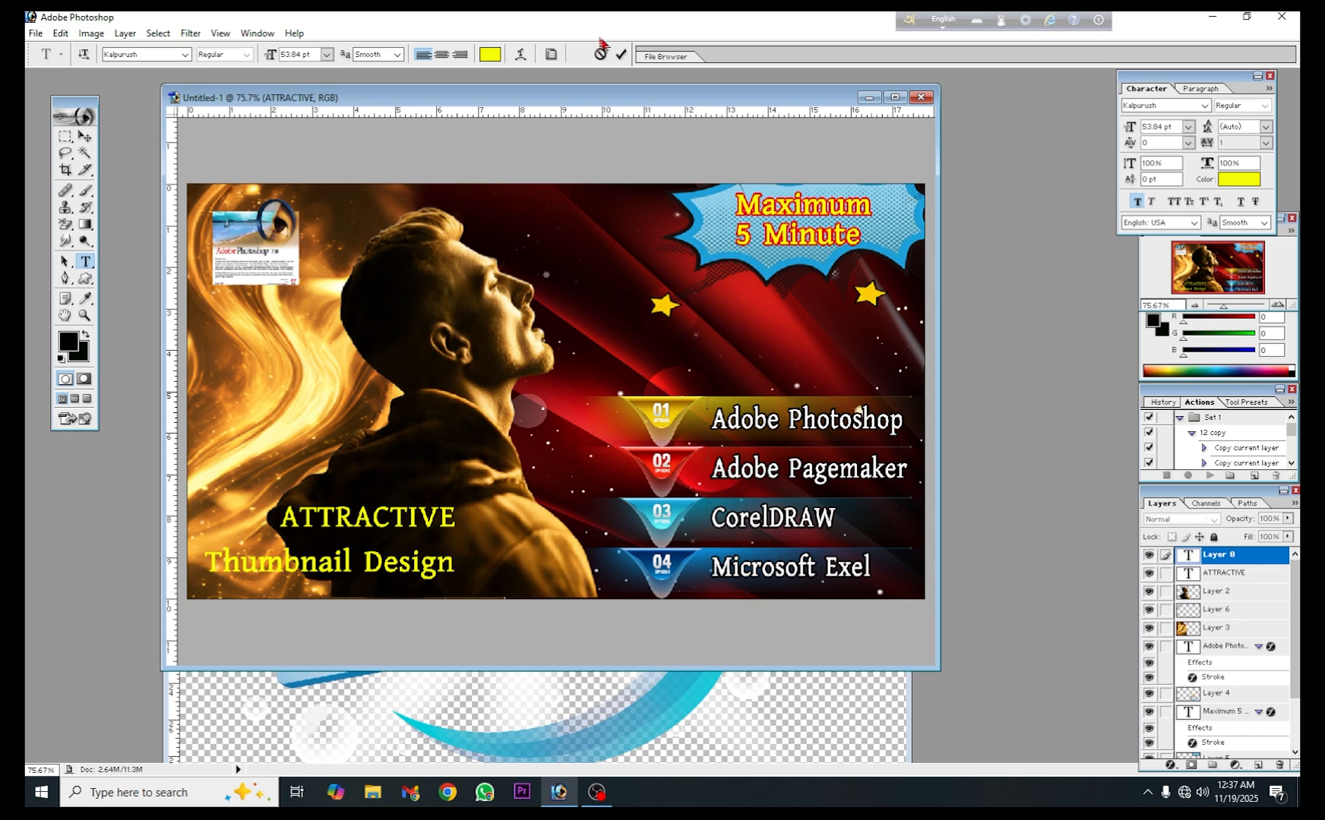
{"action": "left_click", "coordinate": [621, 54]}
- Scale the "Thumbnail Design" text proportionally to about 142% and reposition "ATTRACTIVE" centrally above it
{"action": "left_click", "coordinate": [85, 136]}
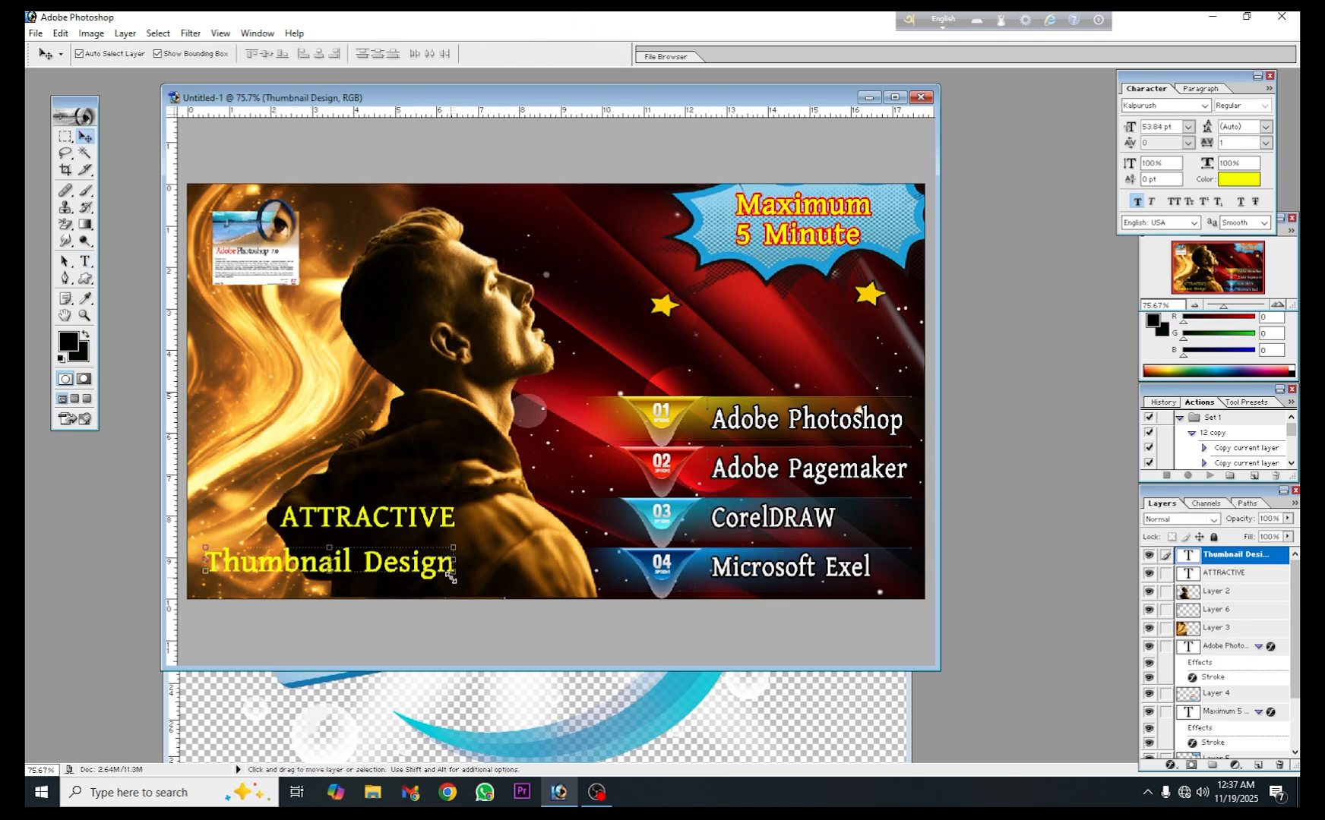
{"action": "left_click_drag", "start_coordinate": [450, 575], "coordinate": [559, 583]}
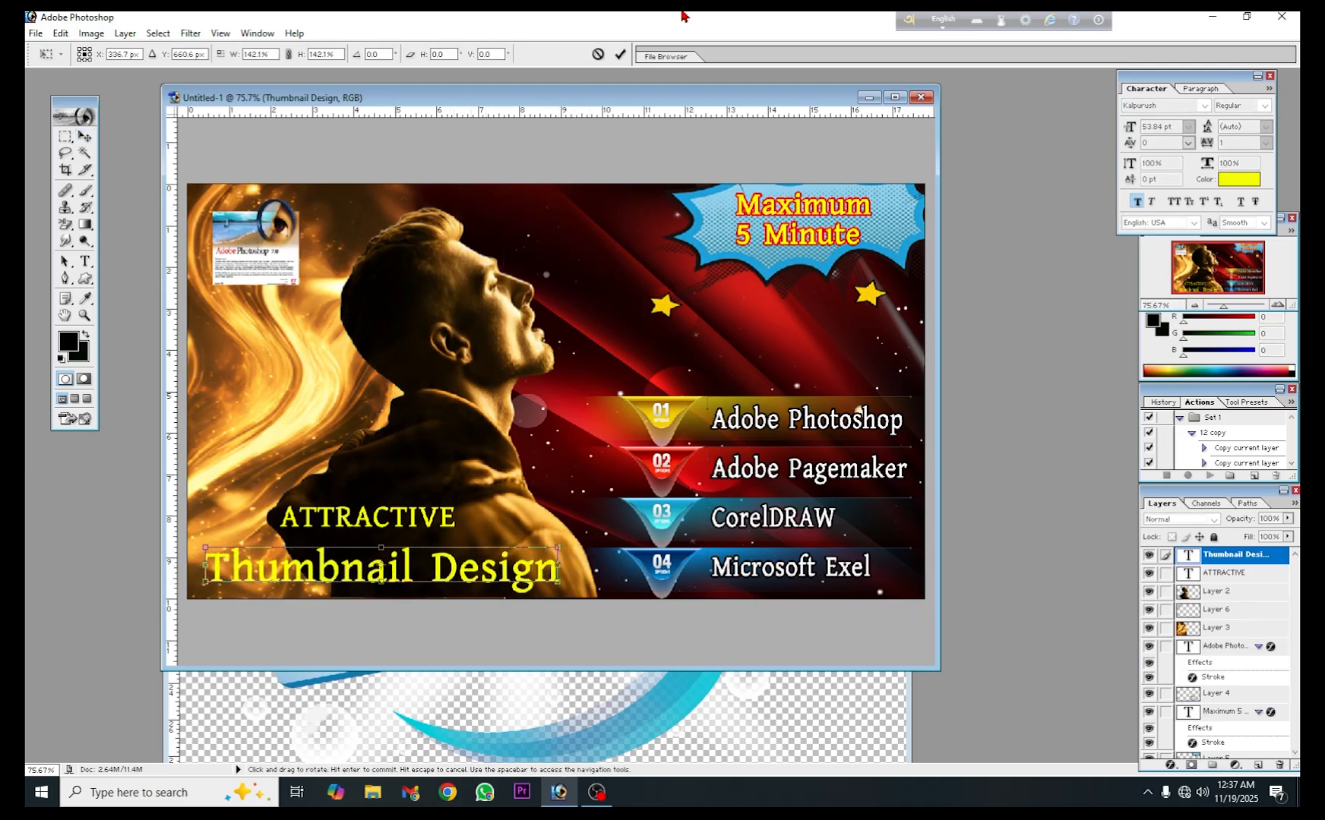
{"action": "left_click", "coordinate": [620, 54]}
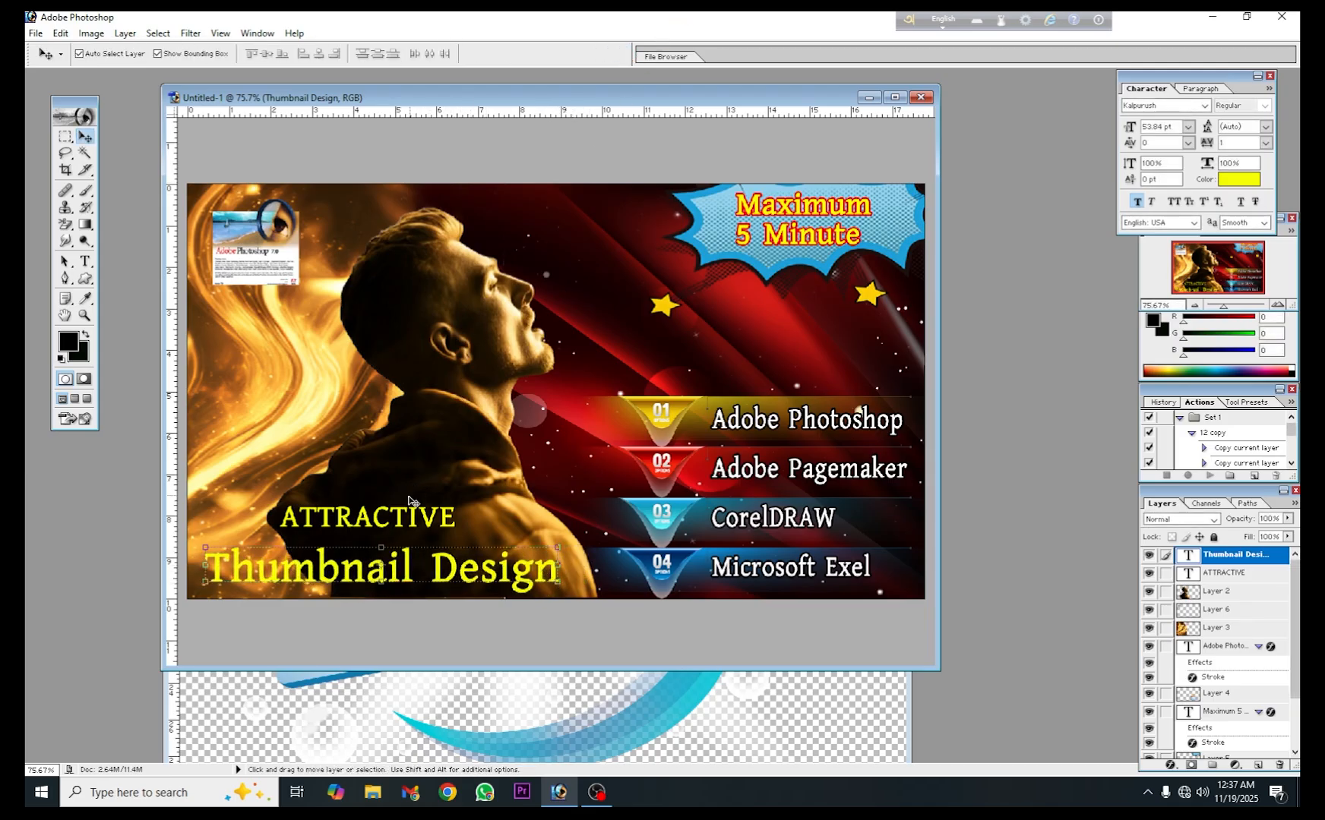
{"action": "mouse_move", "coordinate": [403, 511]}
{"action": "left_mouse_down"}
{"action": "mouse_move", "coordinate": [410, 497]}
{"action": "mouse_move", "coordinate": [411, 516]}
{"action": "left_mouse_up"}
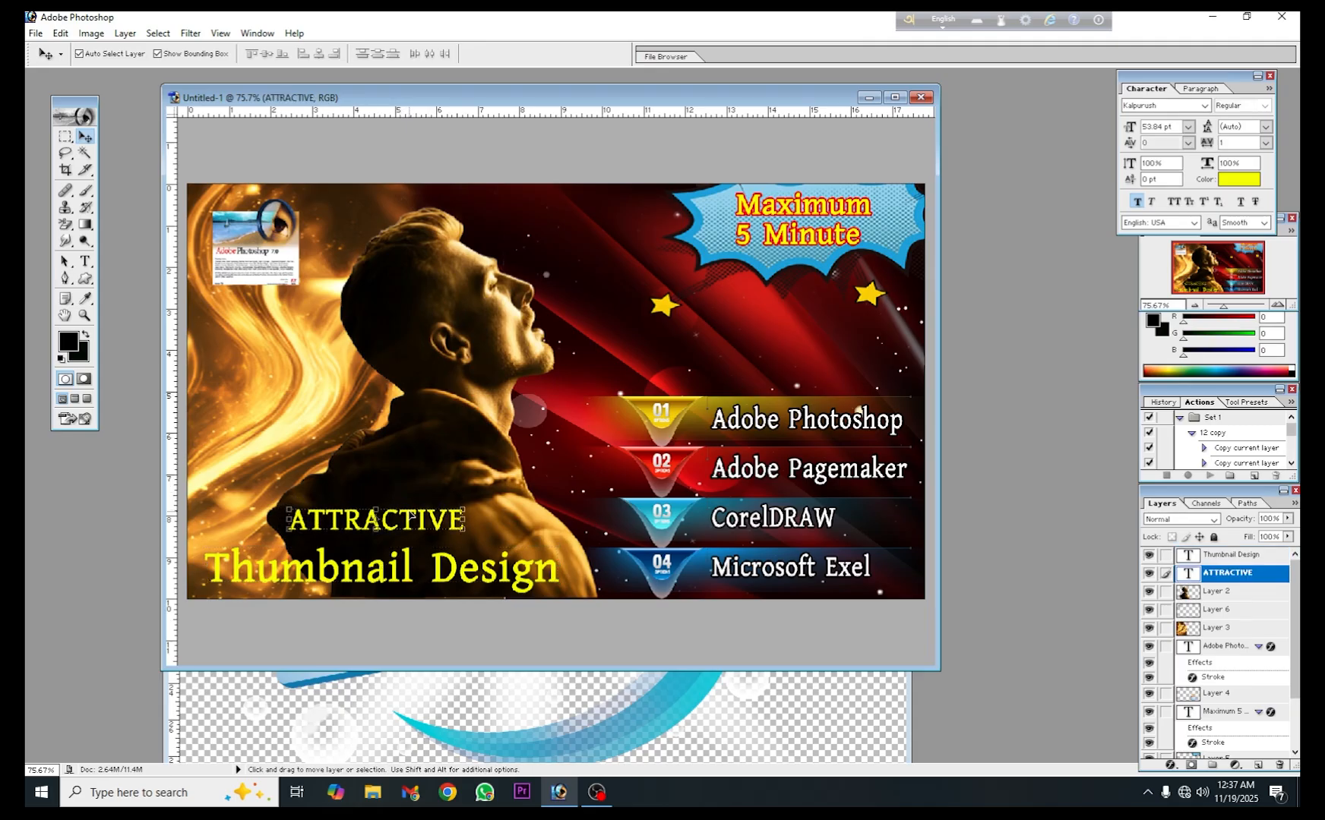
- Keep the "Thumbnail Design" text yellow F5FE08 and apply a 3 px outside stroke in near-black 040000 to its layer
{"action": "left_click", "coordinate": [408, 556]}
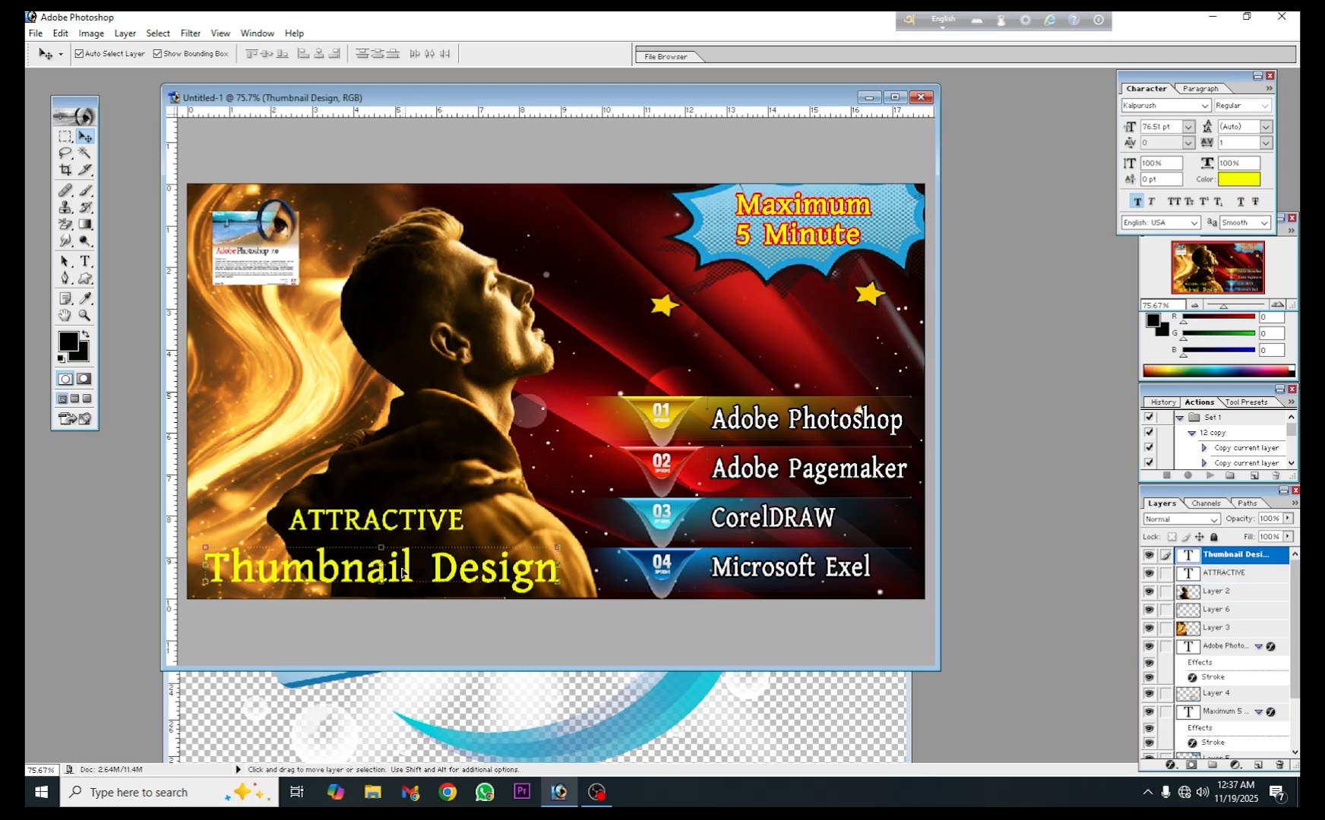
{"action": "left_click", "coordinate": [1239, 180]}
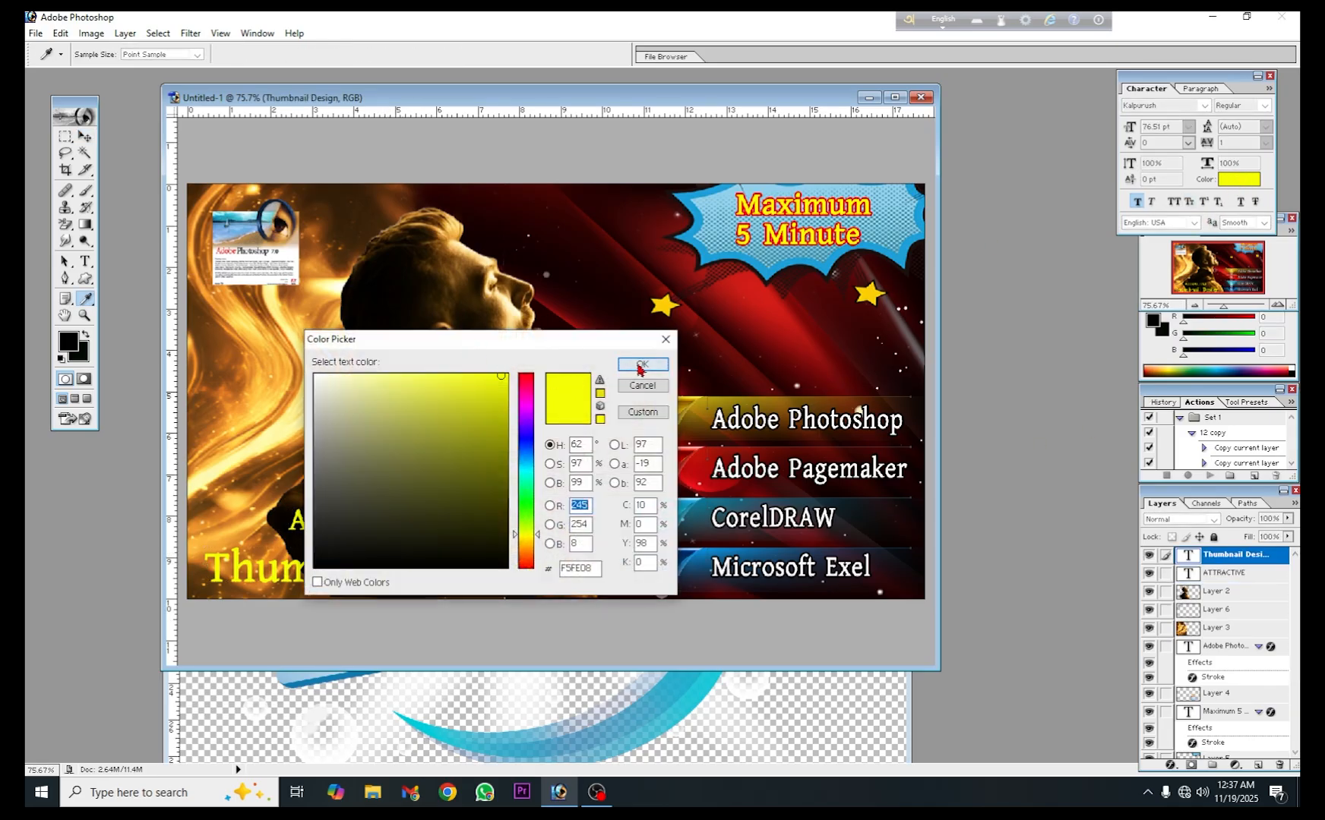
{"action": "left_click", "coordinate": [641, 365]}
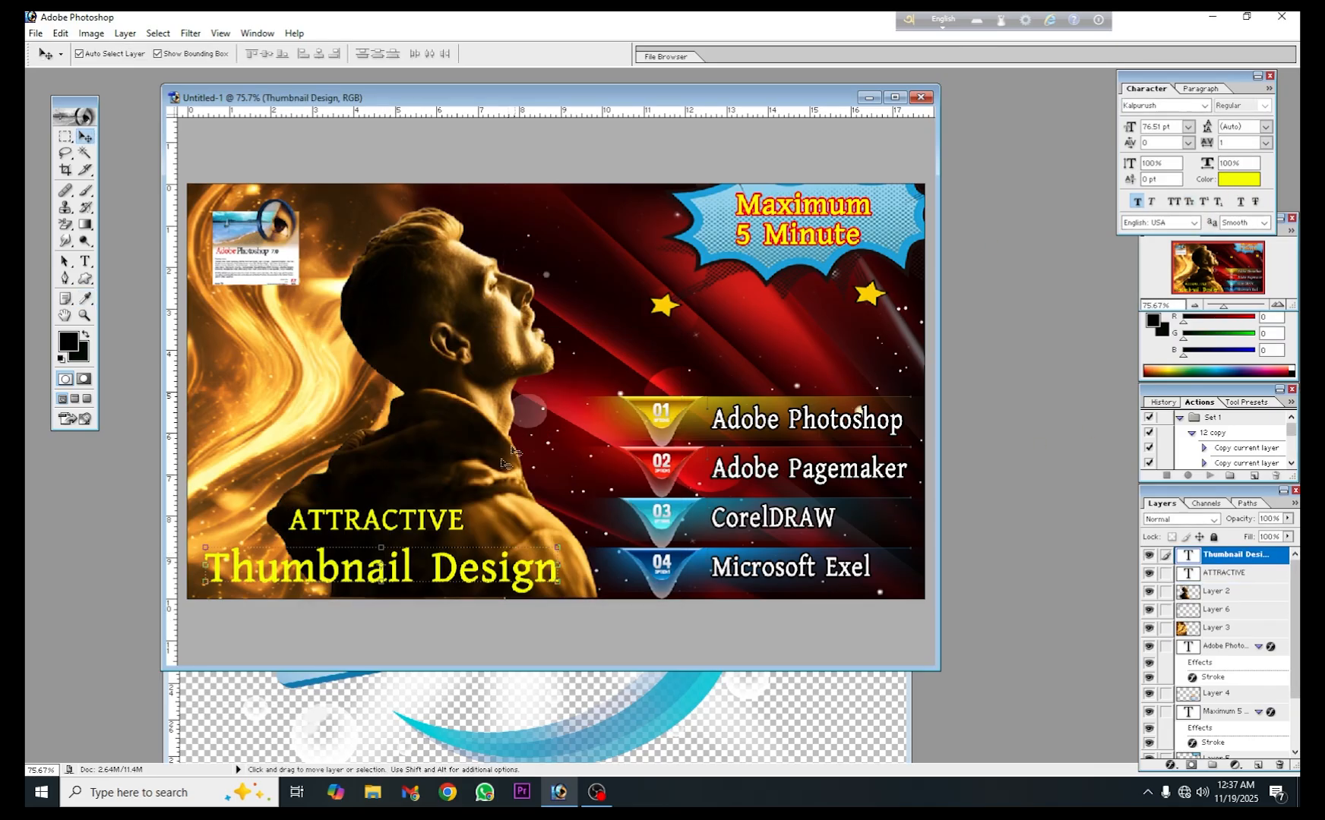
{"action": "double_click", "coordinate": [1278, 561]}
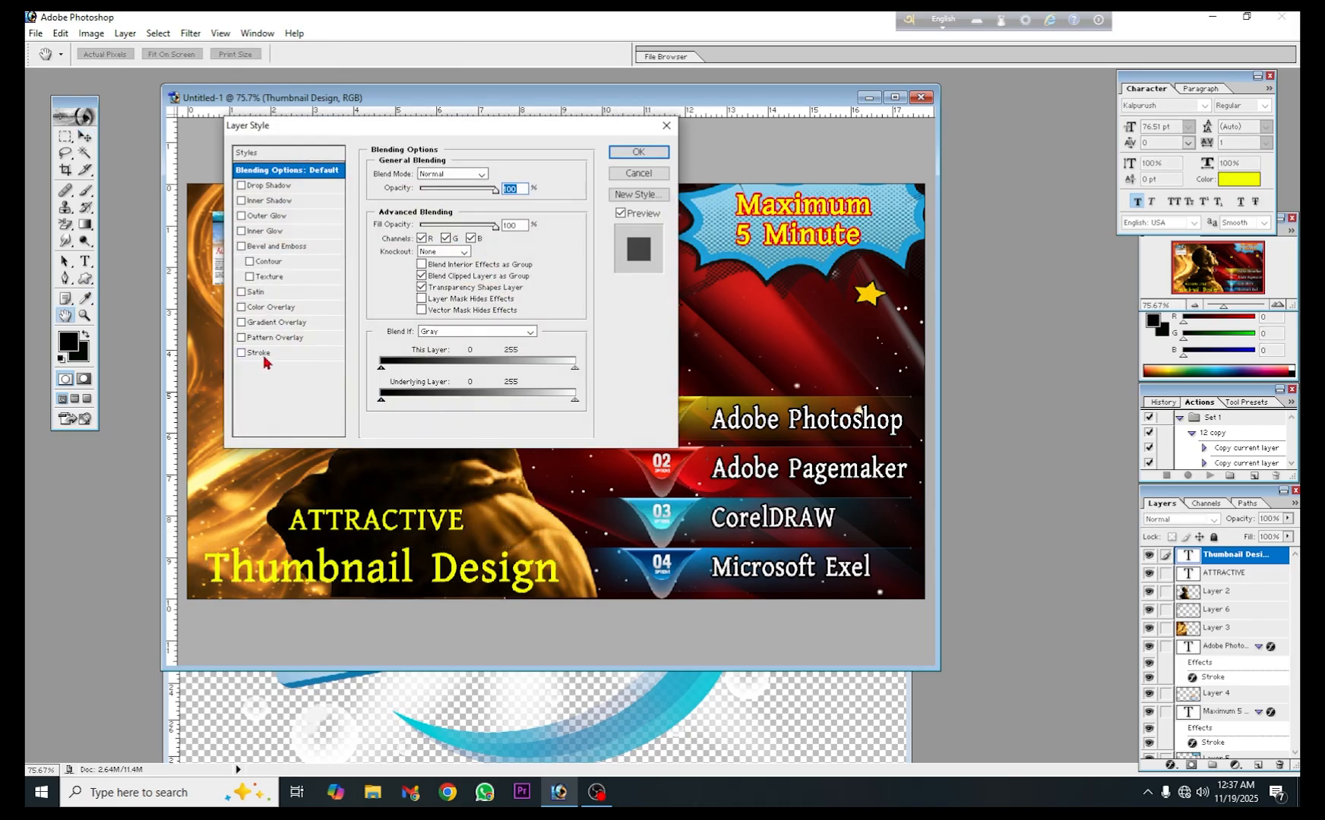
{"action": "left_click", "coordinate": [262, 354]}
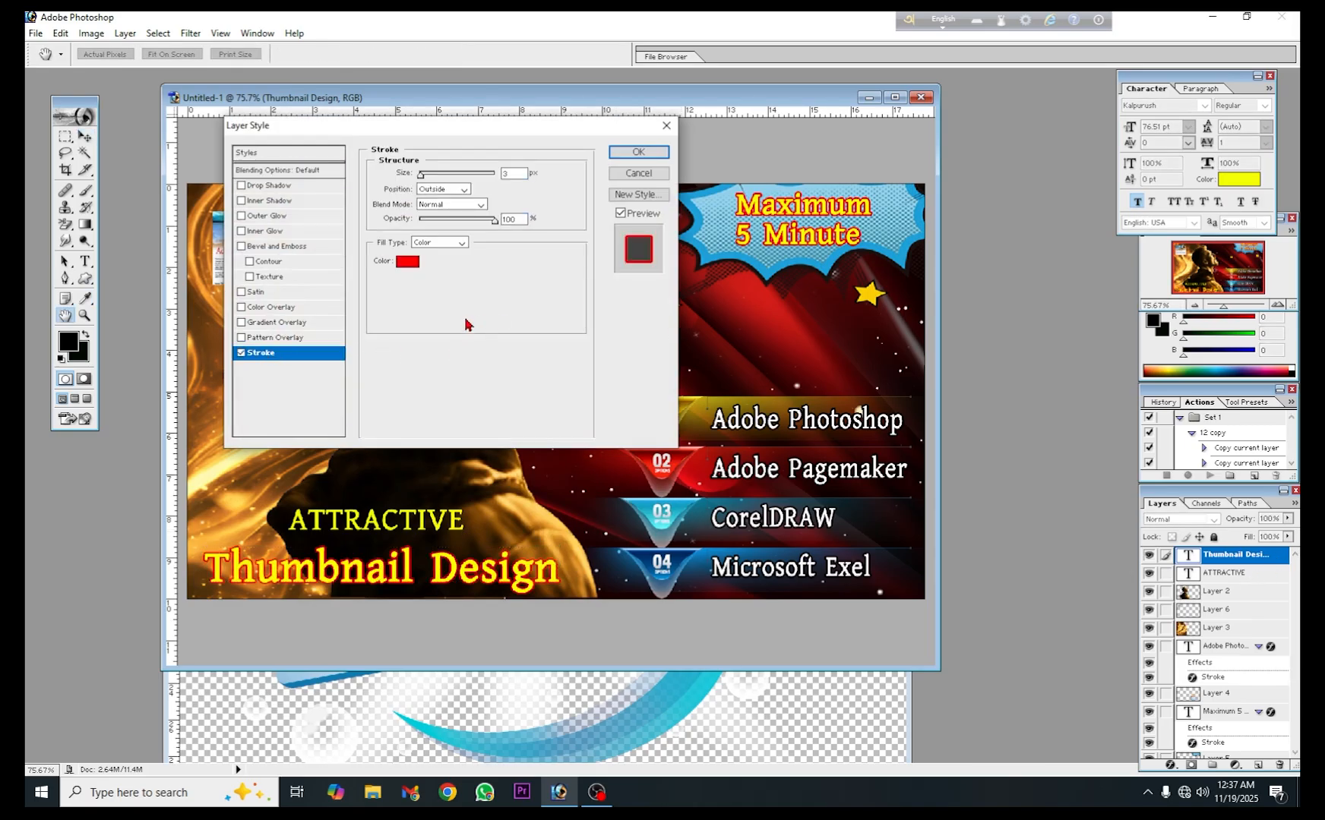
{"action": "left_click", "coordinate": [407, 262]}
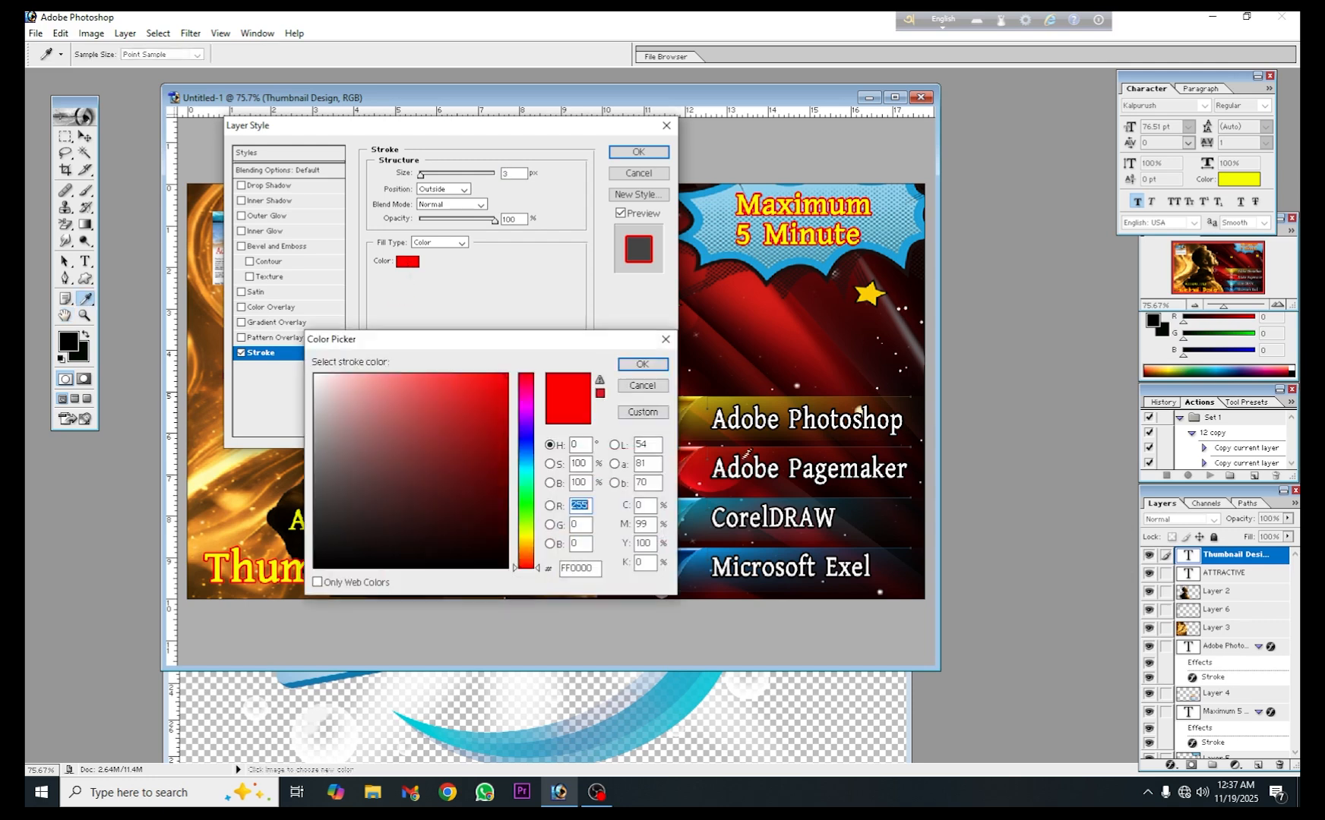
{"action": "left_click", "coordinate": [507, 565]}
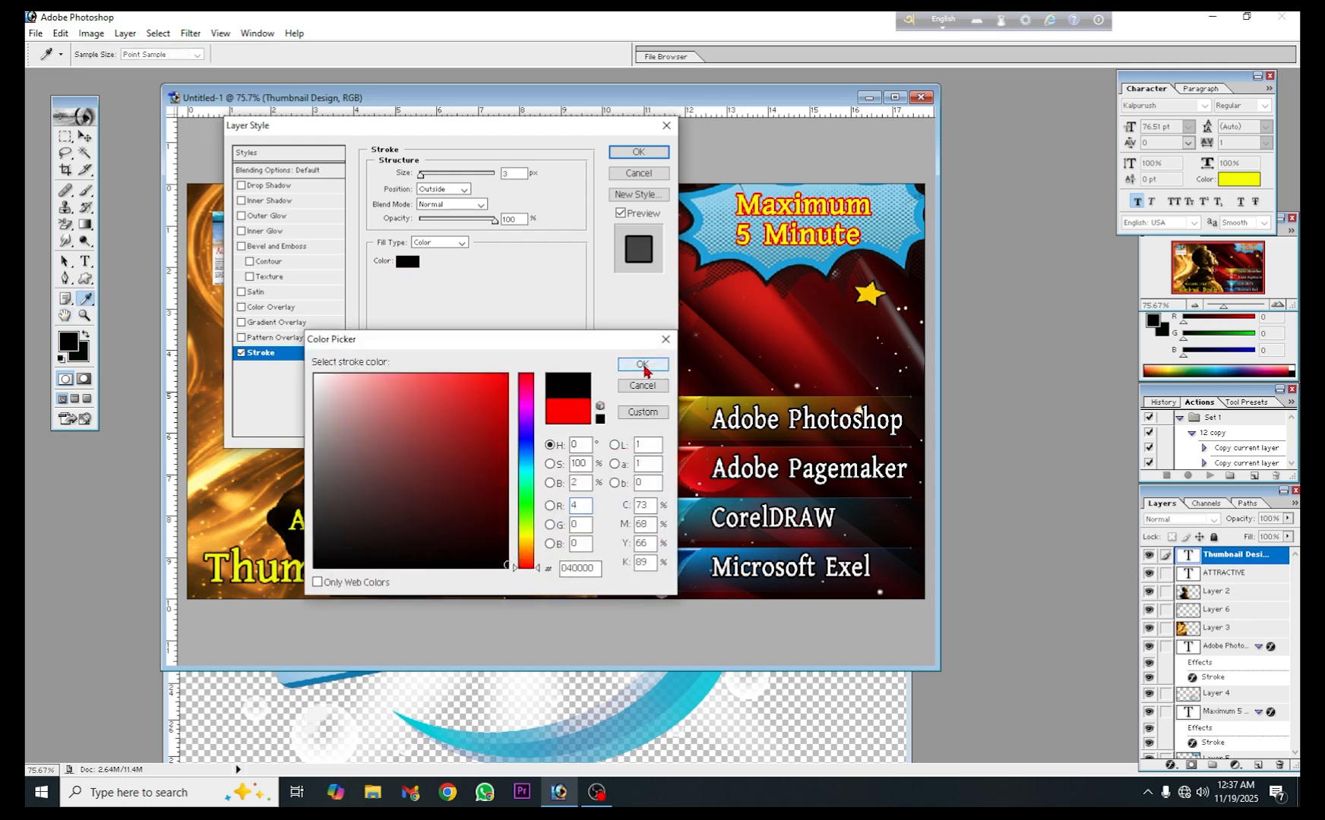
{"action": "left_click", "coordinate": [642, 364]}
{"action": "left_click", "coordinate": [638, 152]}
{"action": "left_click", "coordinate": [647, 329]}
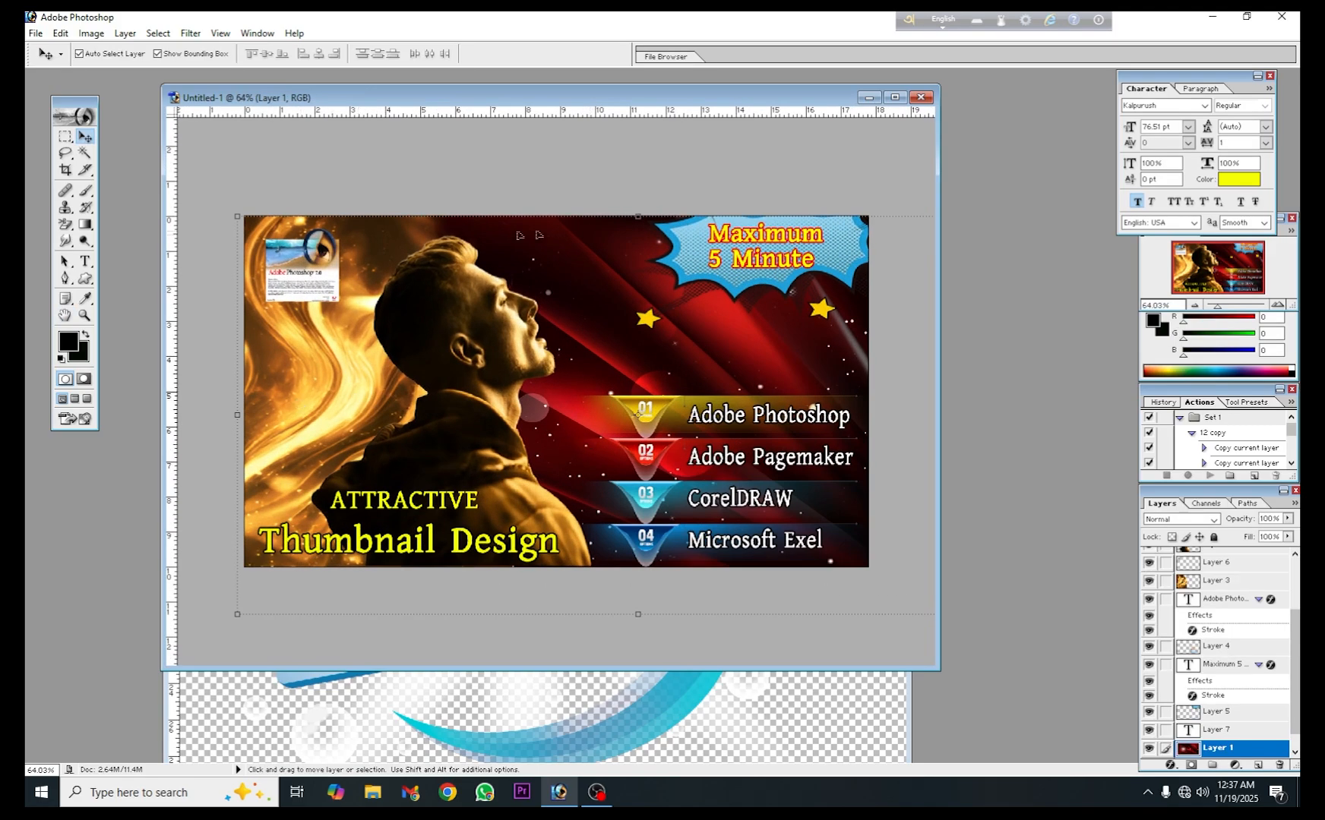
- Switch text entry to Bangla with the Kalpurush ANSI font, ready for yellow 76.51 pt text above the program list
{"action": "scroll", "coordinate": [563, 364], "scroll_direction": "down", "scroll_amount": 1}
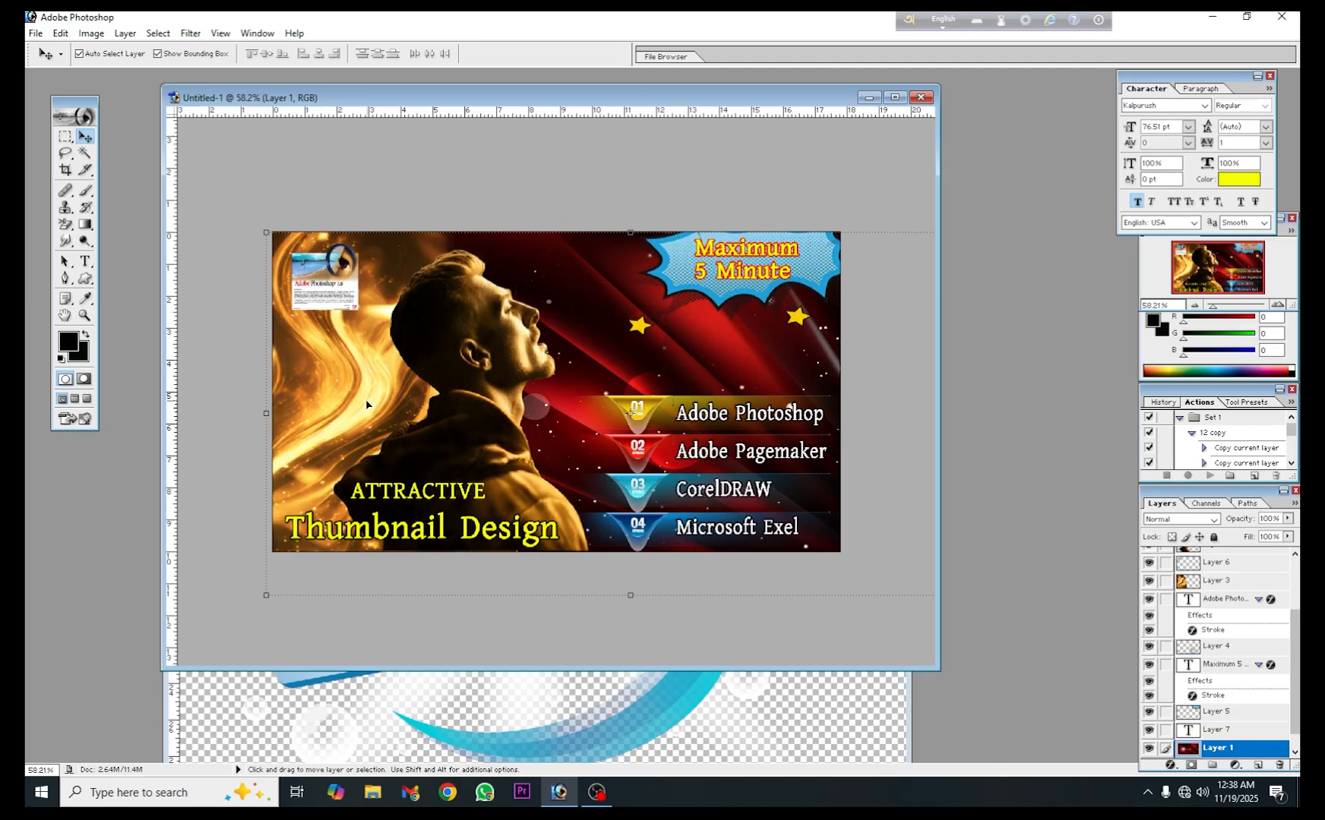
{"action": "left_click", "coordinate": [85, 260]}
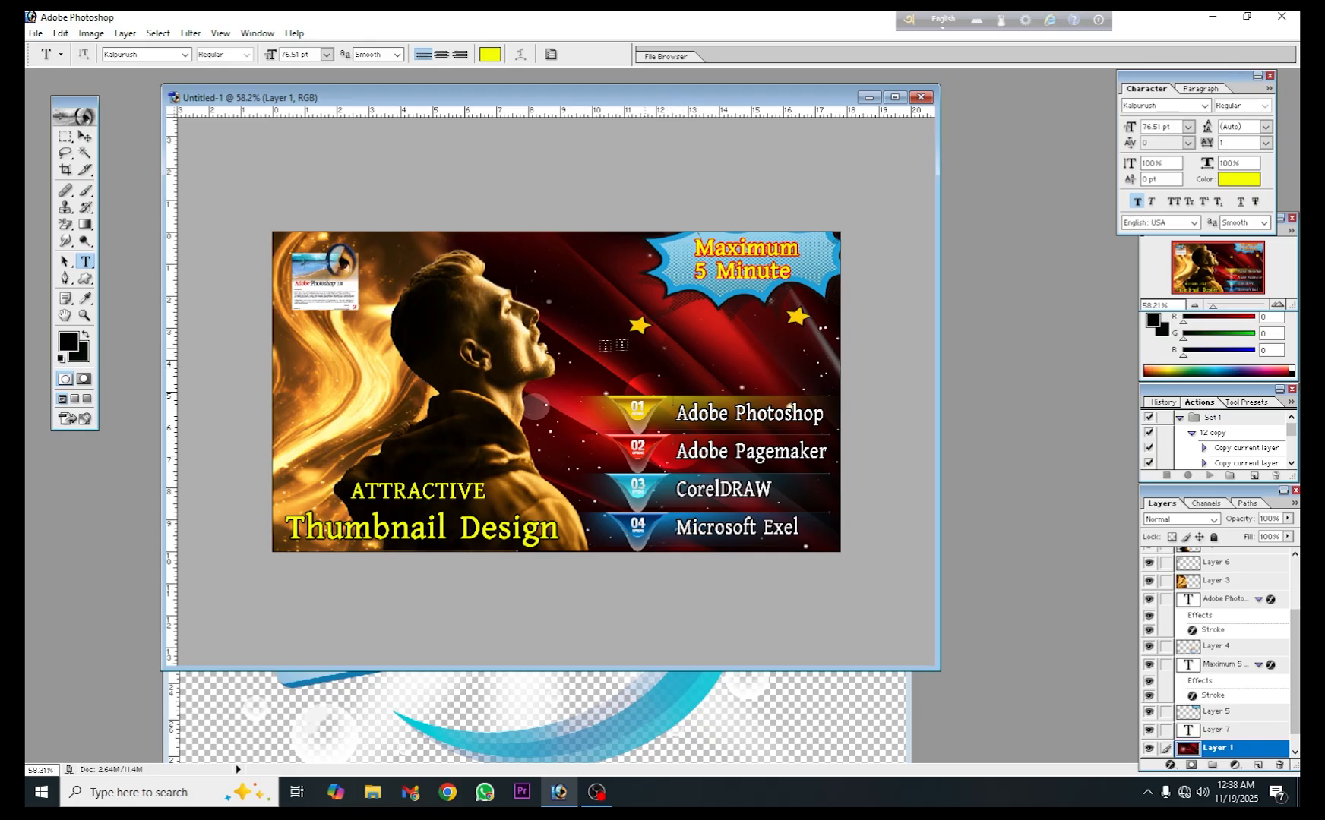
{"action": "left_click", "coordinate": [591, 347]}
{"action": "left_click", "coordinate": [941, 23]}
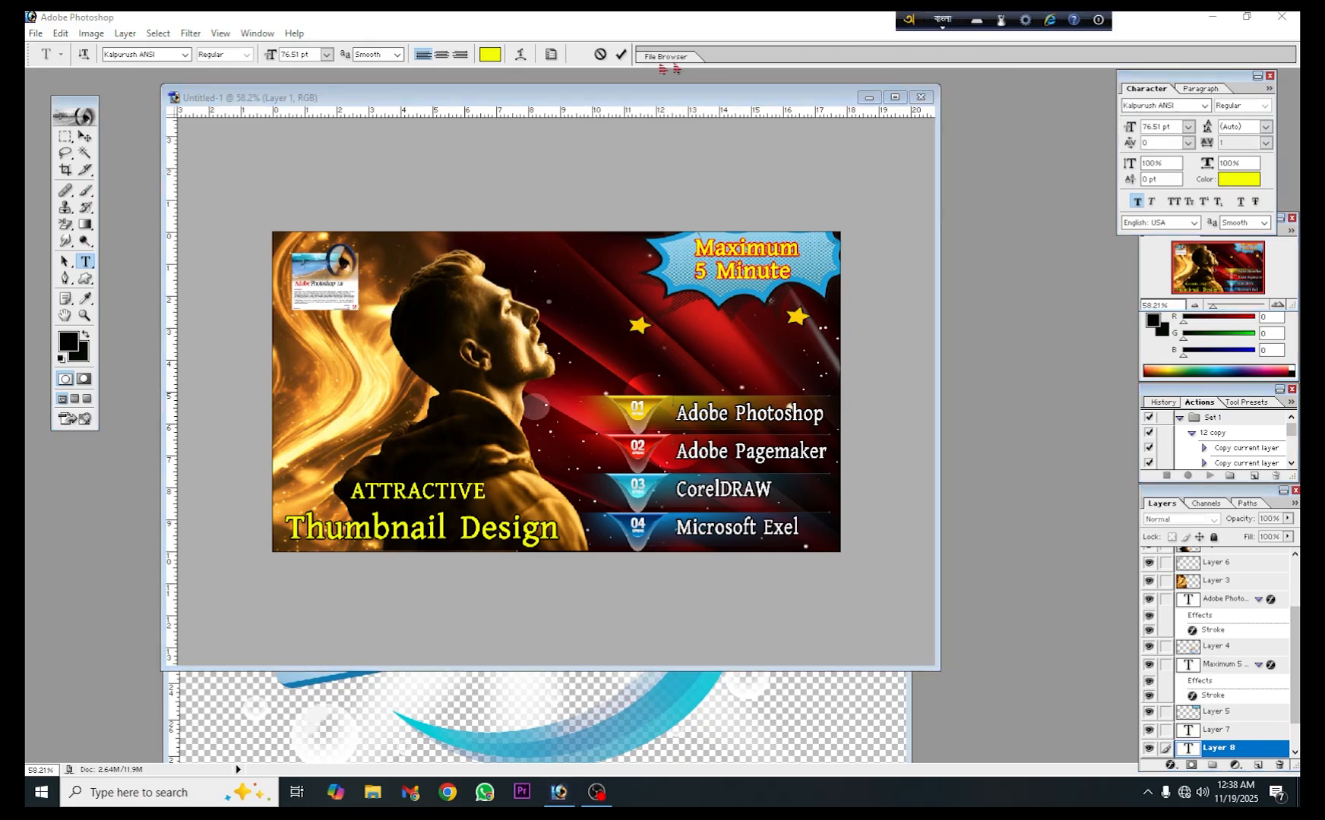
{"action": "left_click", "coordinate": [620, 55]}
{"action": "left_click", "coordinate": [620, 55]}
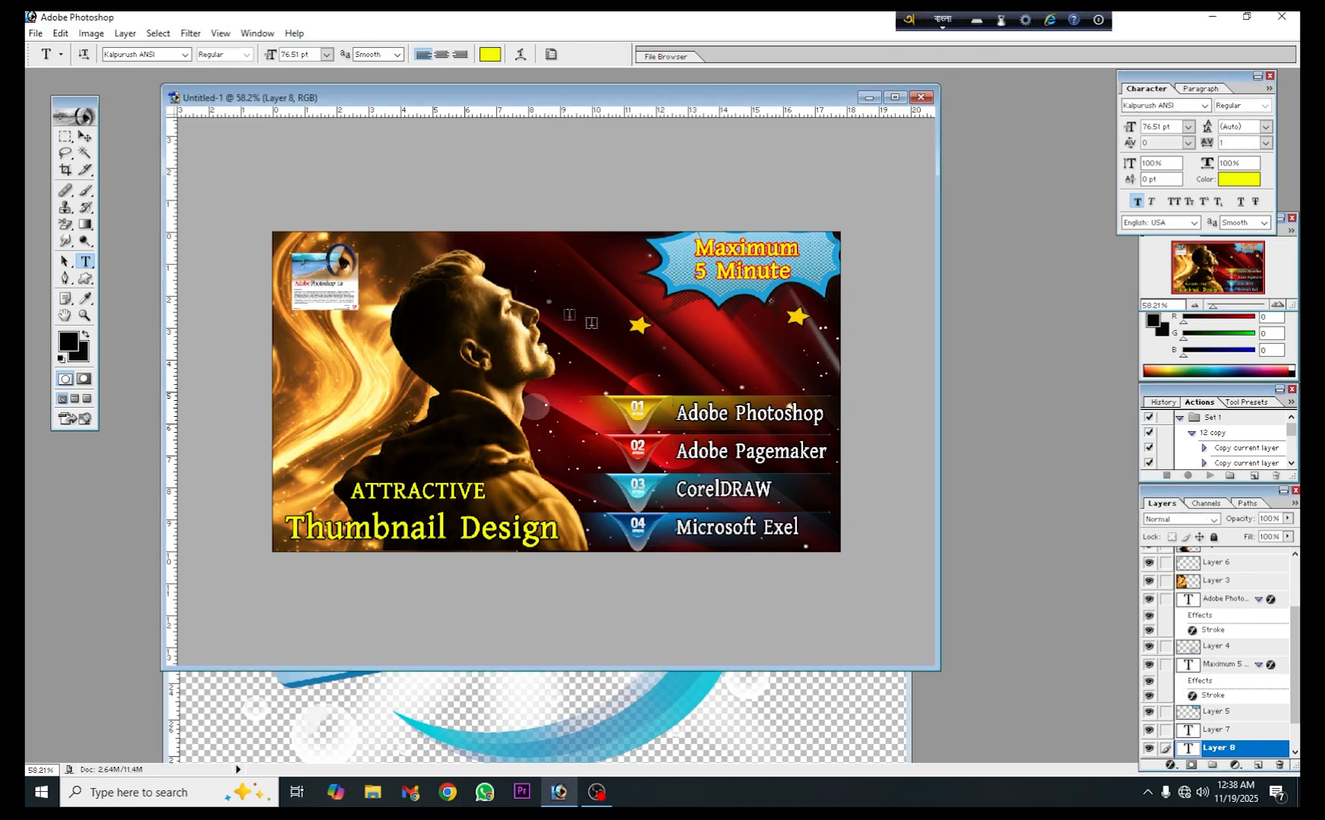
- Add the yellow 76.51 pt Kalpurush ANSI text "বাংলাতে শিখুন" above the program list
{"action": "left_click", "coordinate": [583, 334]}
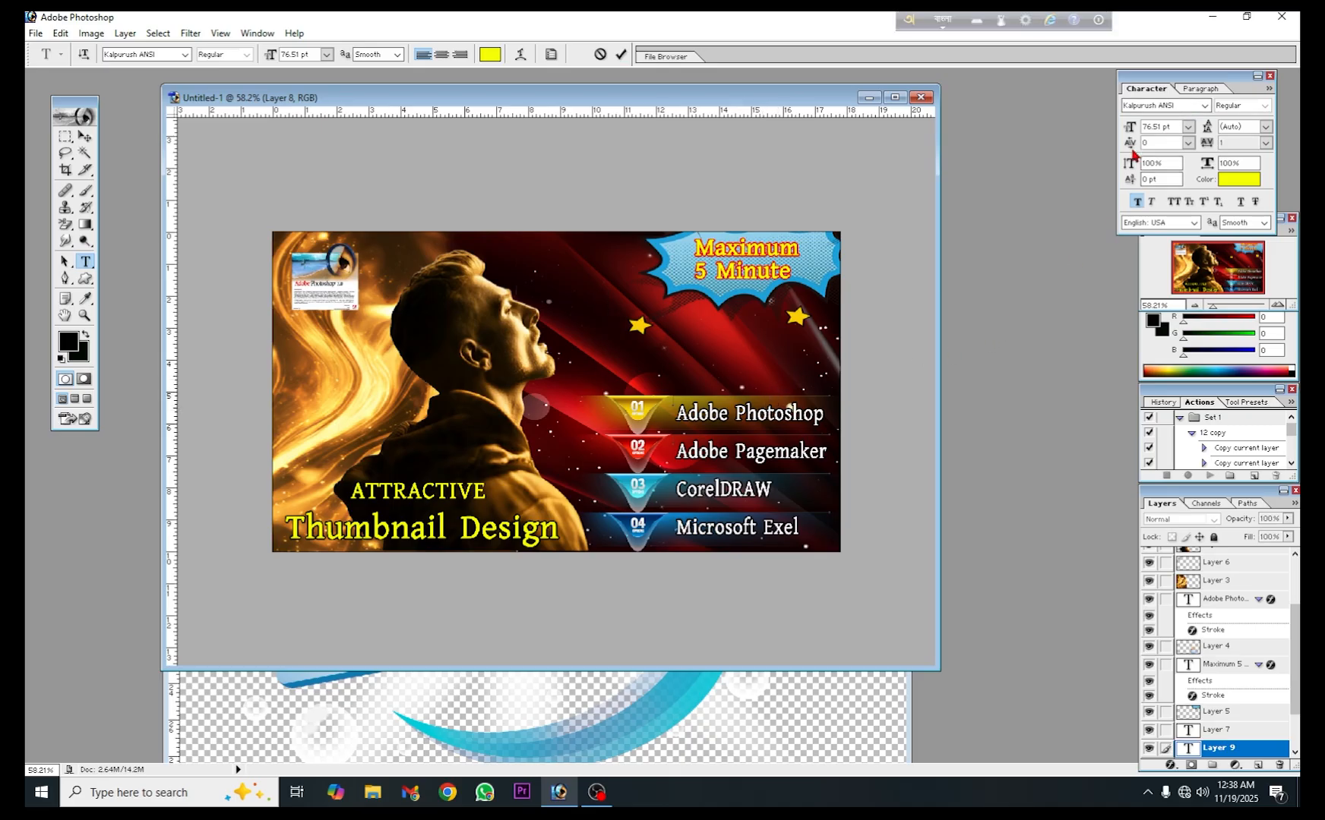
{"action": "type", "text": "ba"}
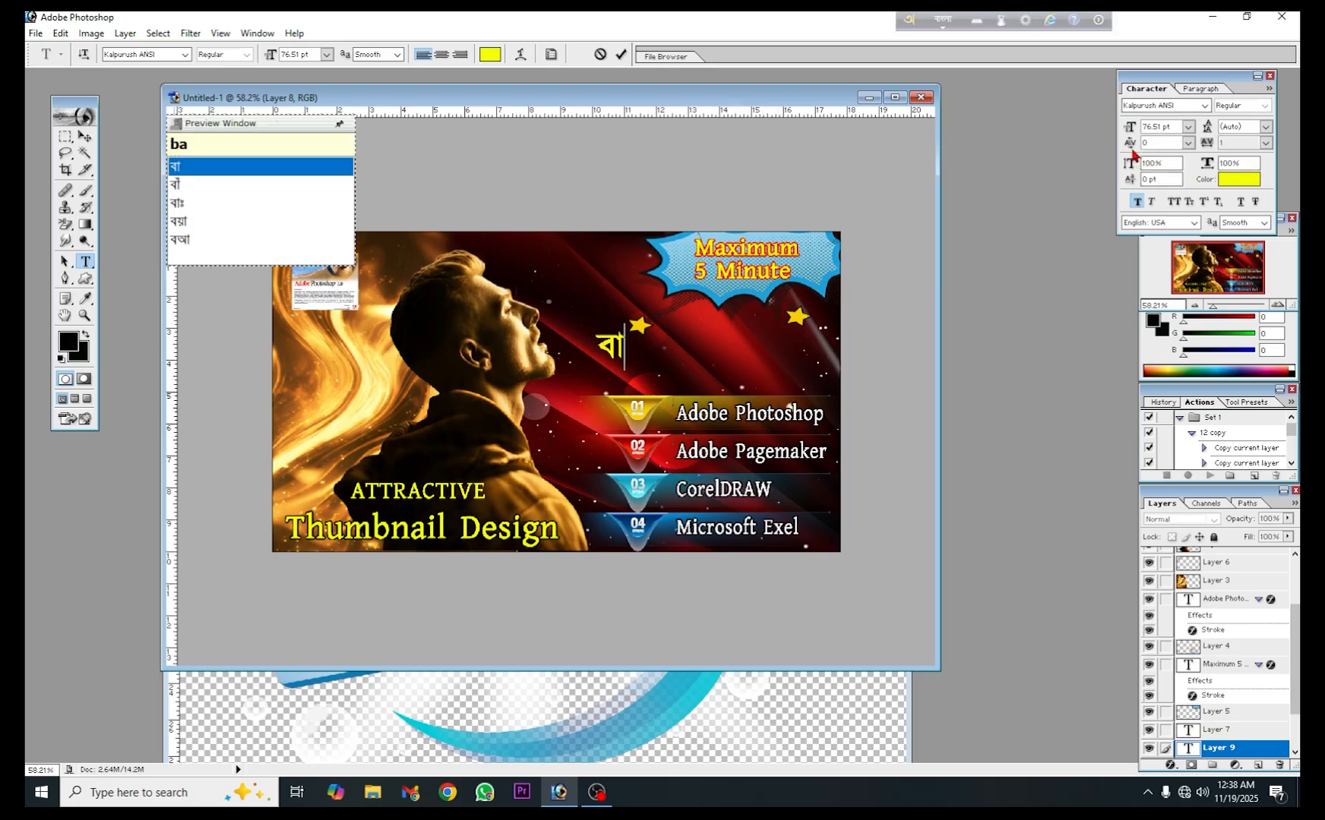
{"action": "type", "text": "ng"}
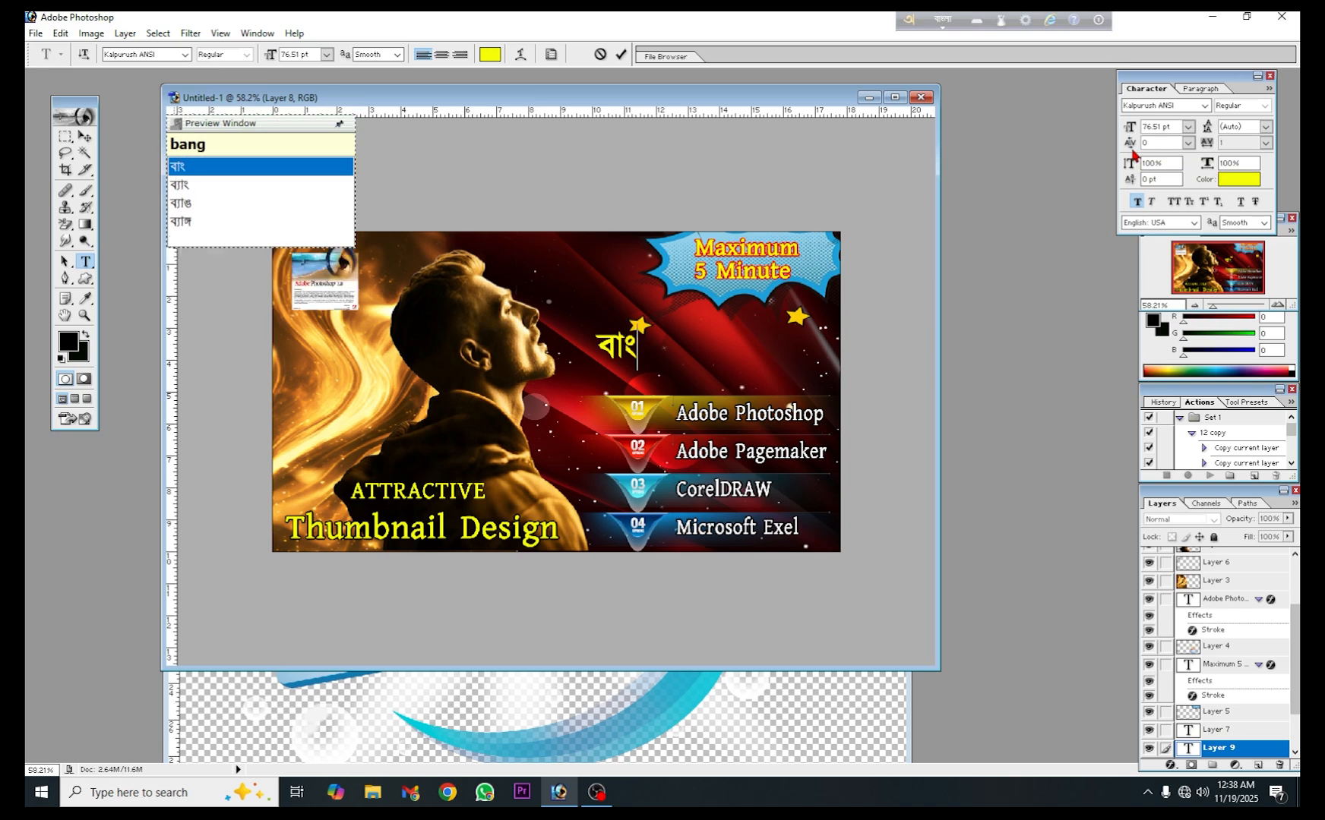
{"action": "type", "text": "late"}
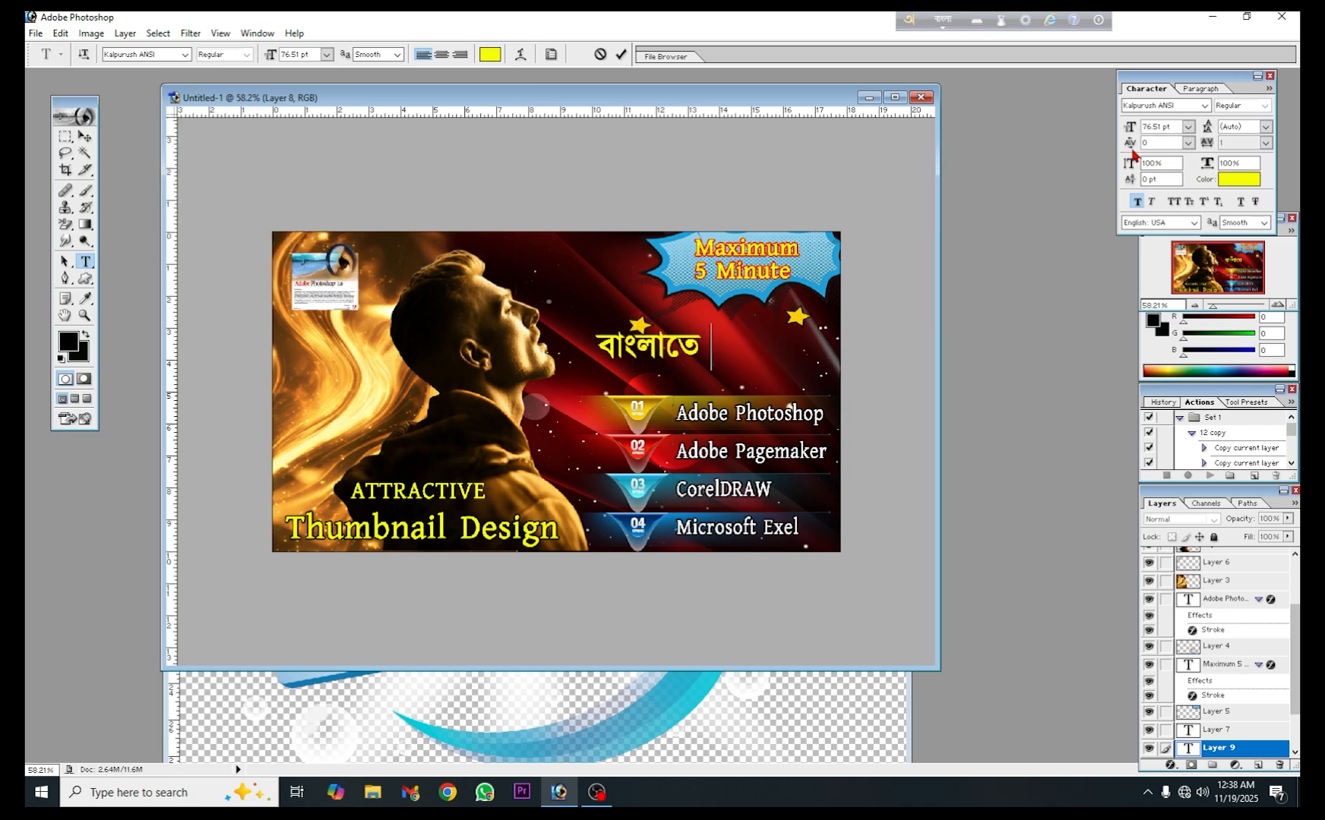
{"action": "type", "text": " Si"}
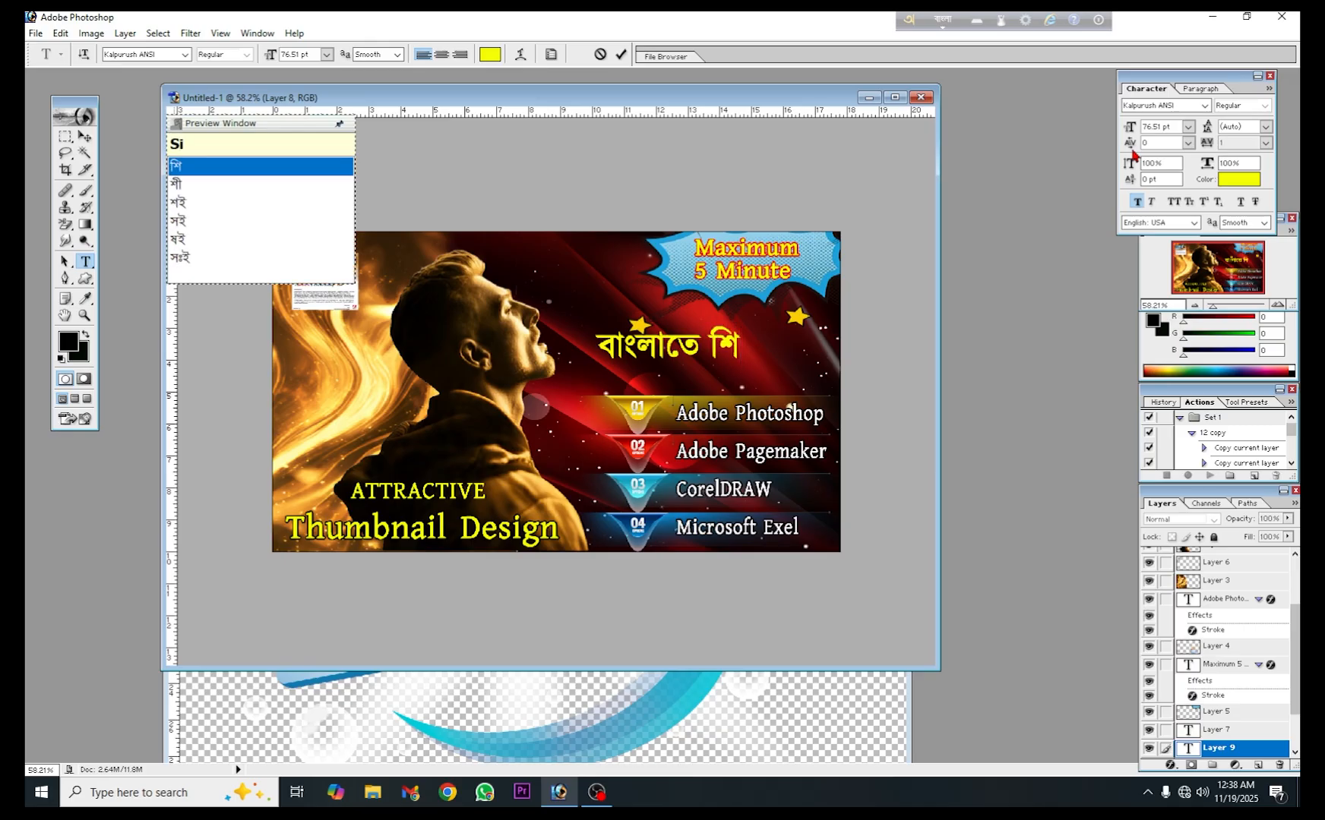
{"action": "type", "text": "khun"}
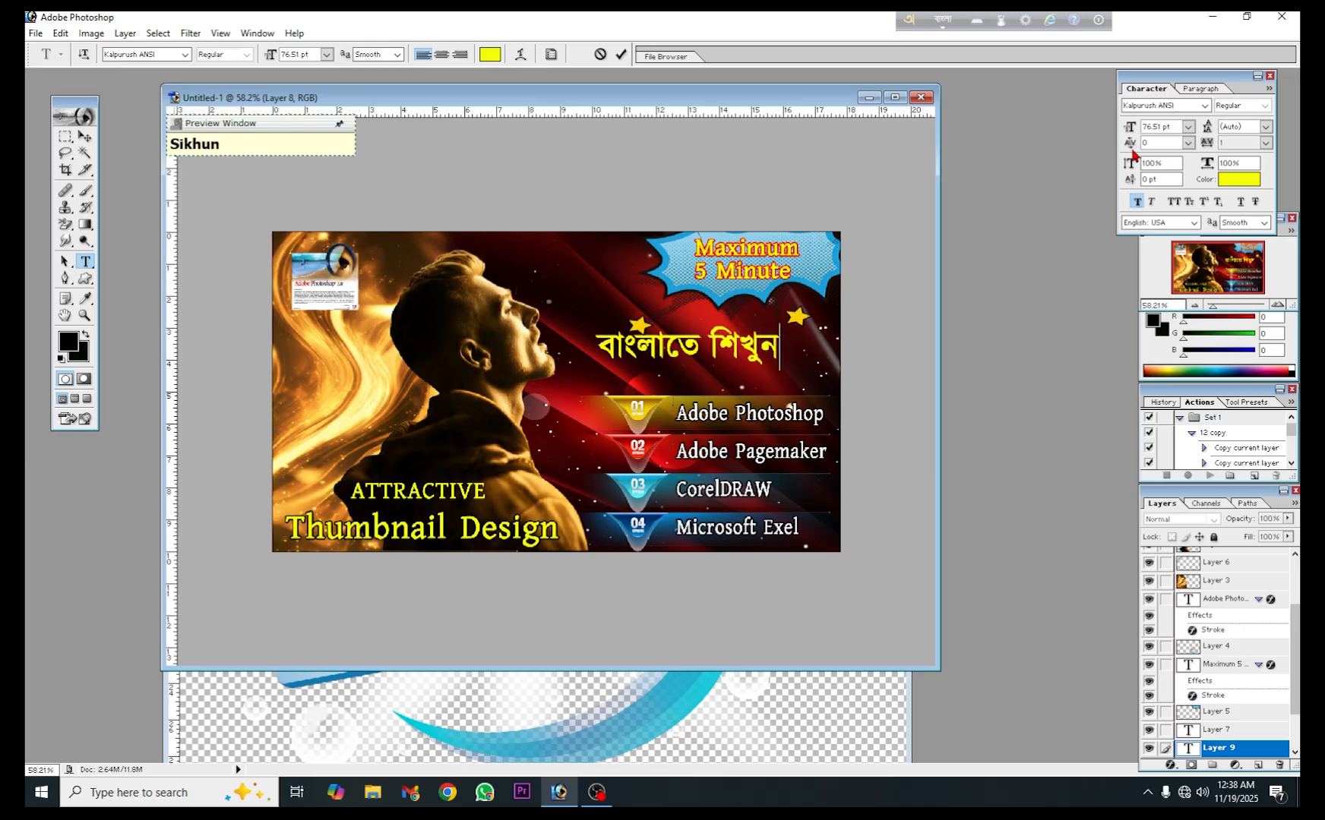
{"action": "left_click", "coordinate": [620, 54]}
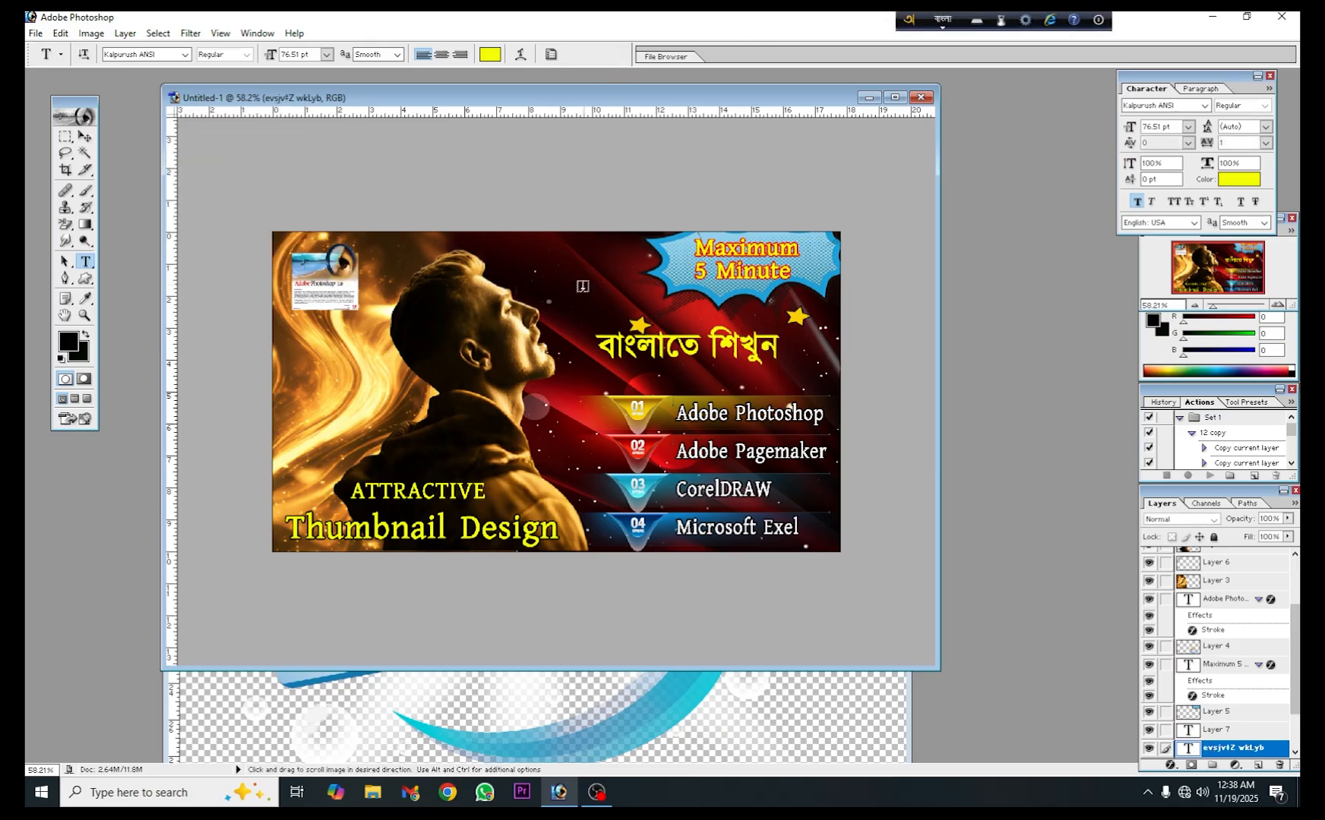
- Move the "বাংলাতে শিখুন" text below the two stars, close to the canvas's right edge
{"action": "left_click", "coordinate": [85, 136]}
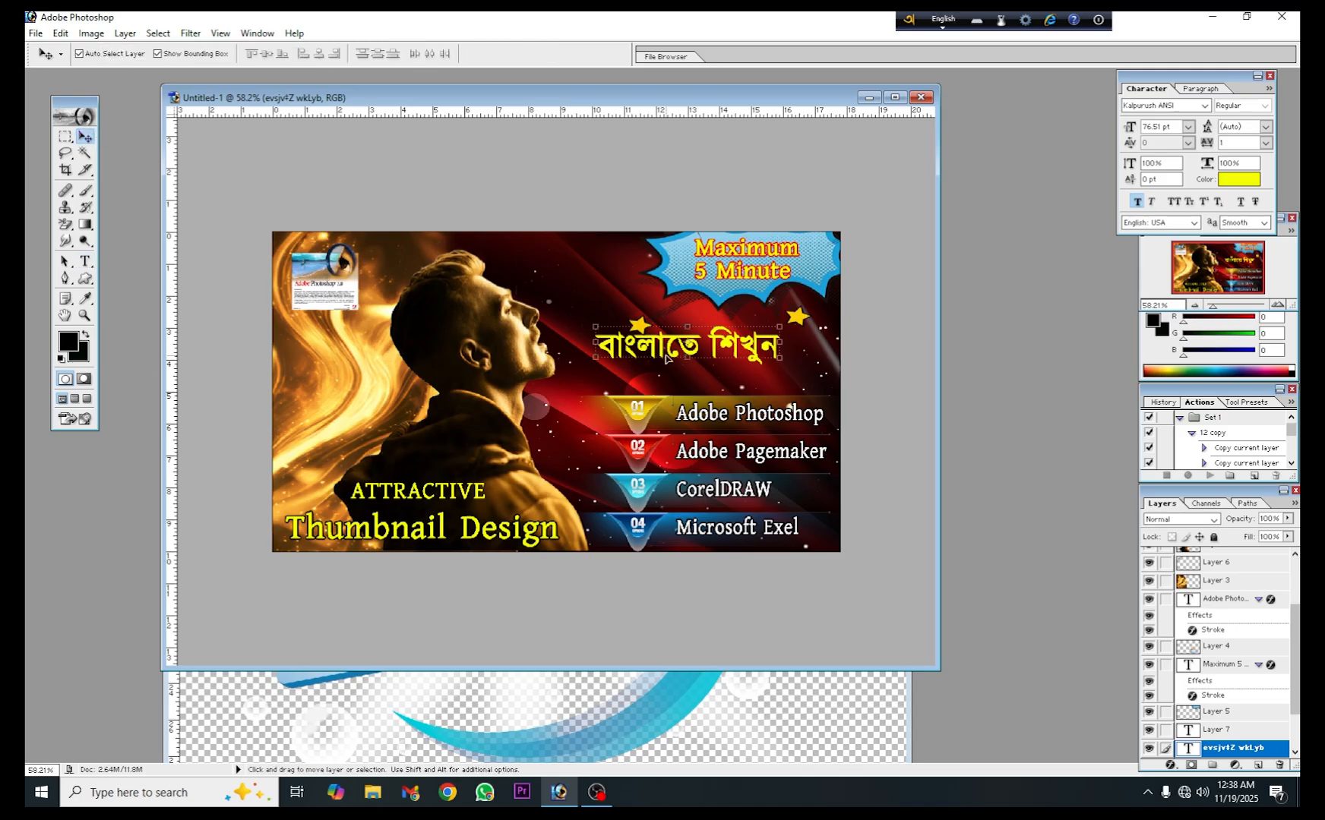
{"action": "left_click_drag", "start_coordinate": [668, 358], "coordinate": [712, 360]}
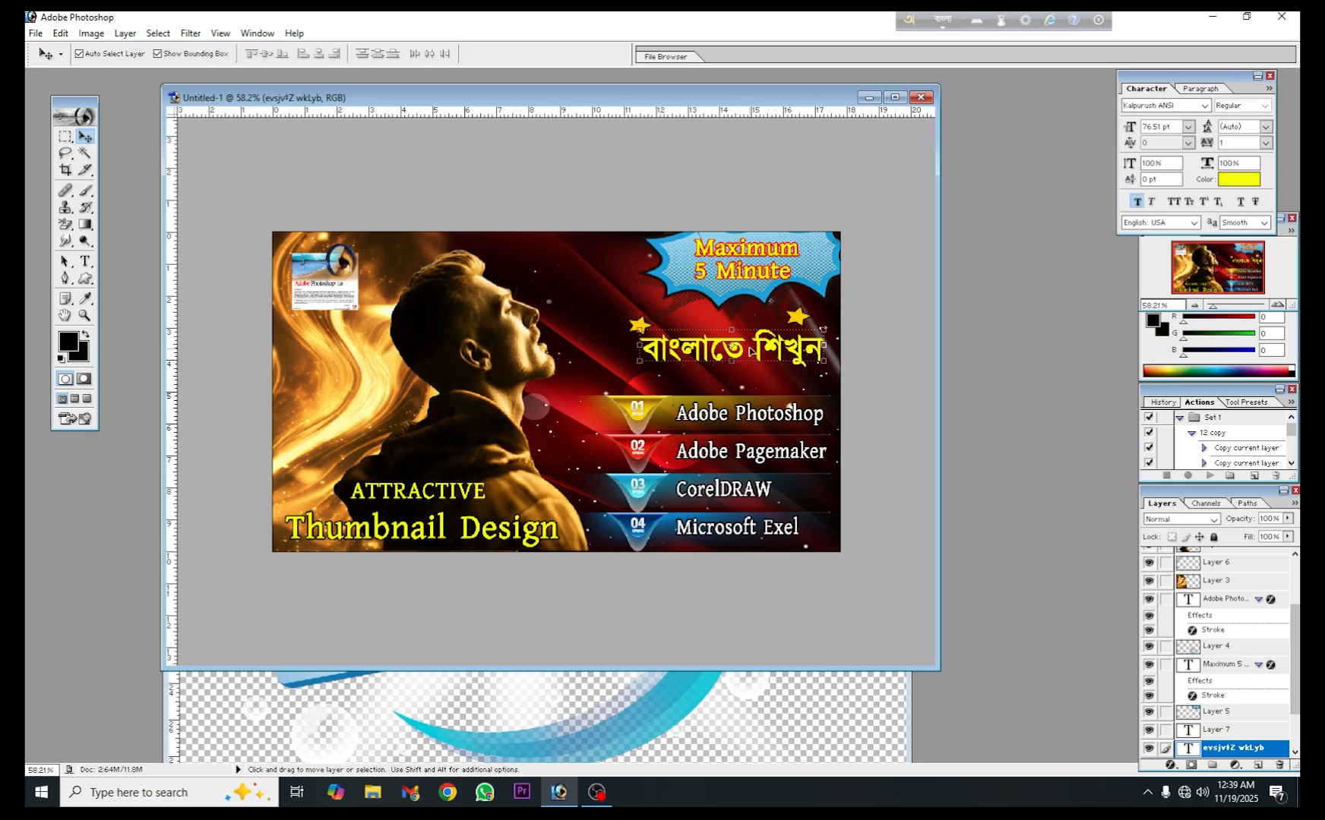
{"action": "left_click_drag", "start_coordinate": [752, 349], "coordinate": [757, 351]}
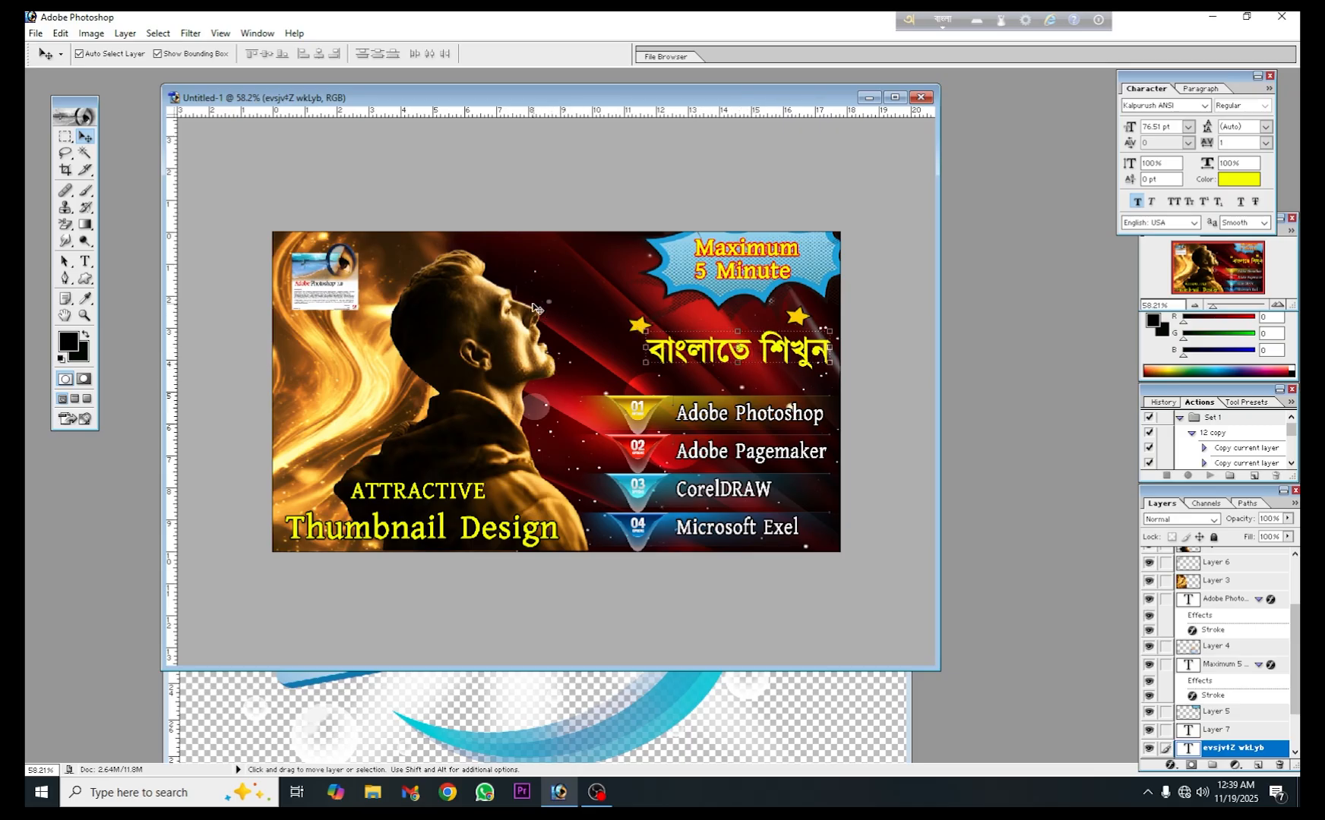
{"action": "left_click", "coordinate": [563, 288]}
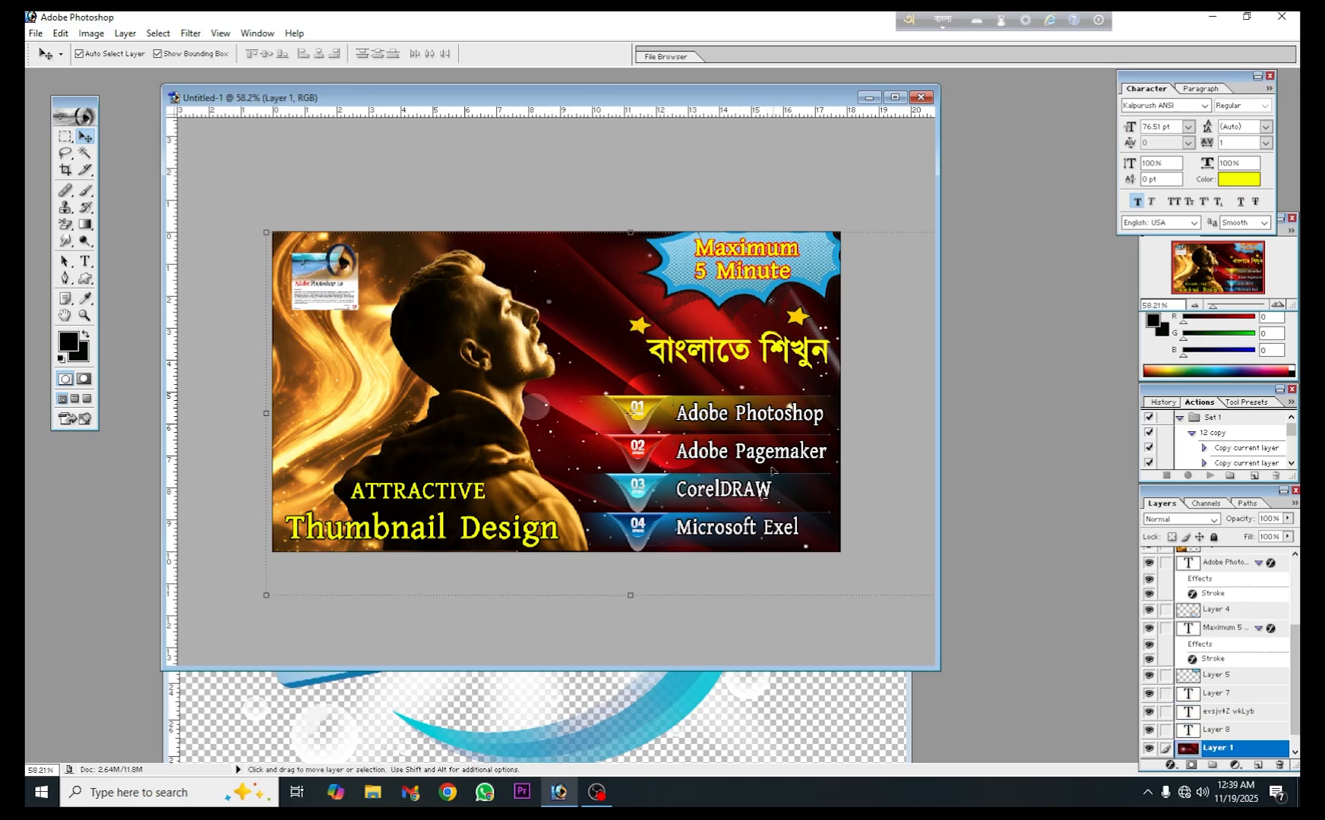
- Close the gbhn gv ngc.png image and maximise the composite's document window
{"action": "left_click", "coordinate": [693, 727]}
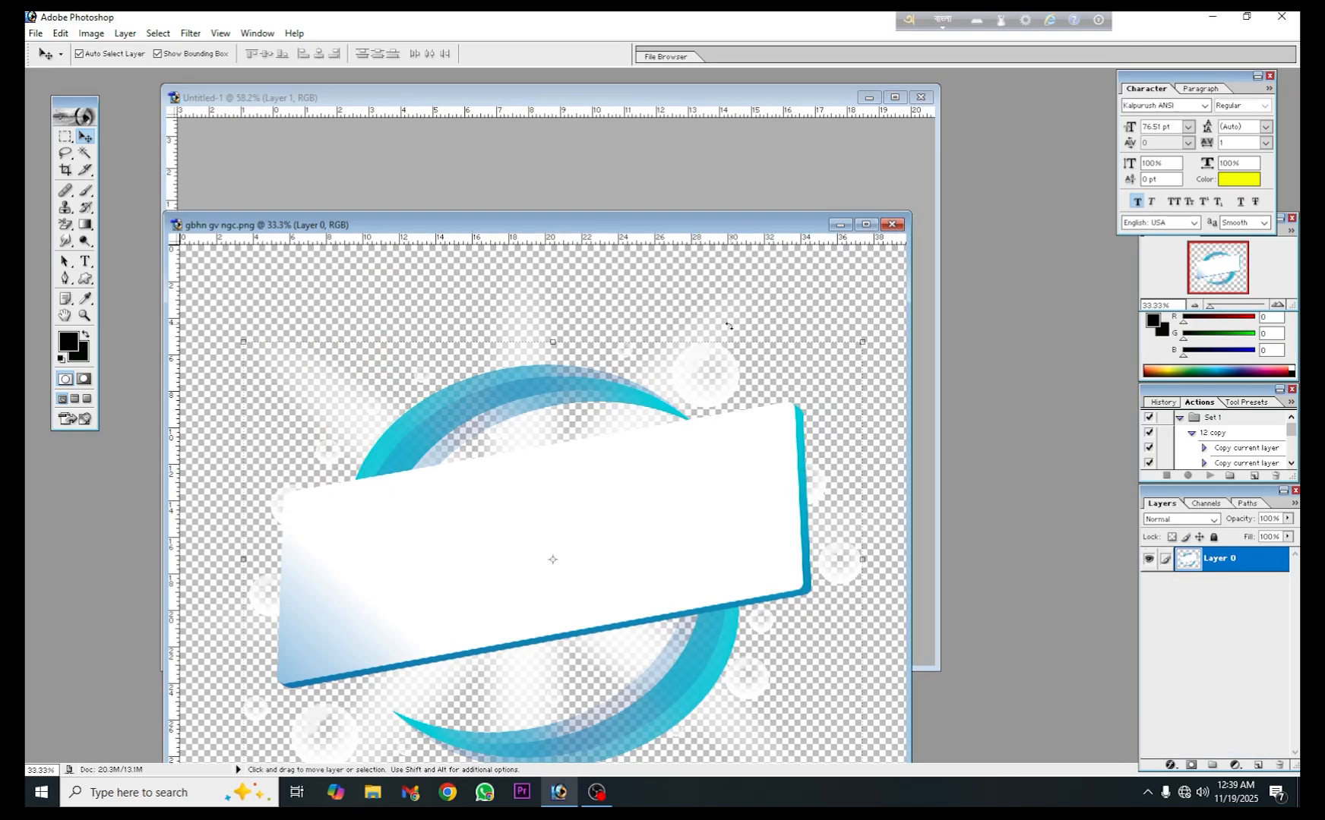
{"action": "left_click", "coordinate": [892, 224]}
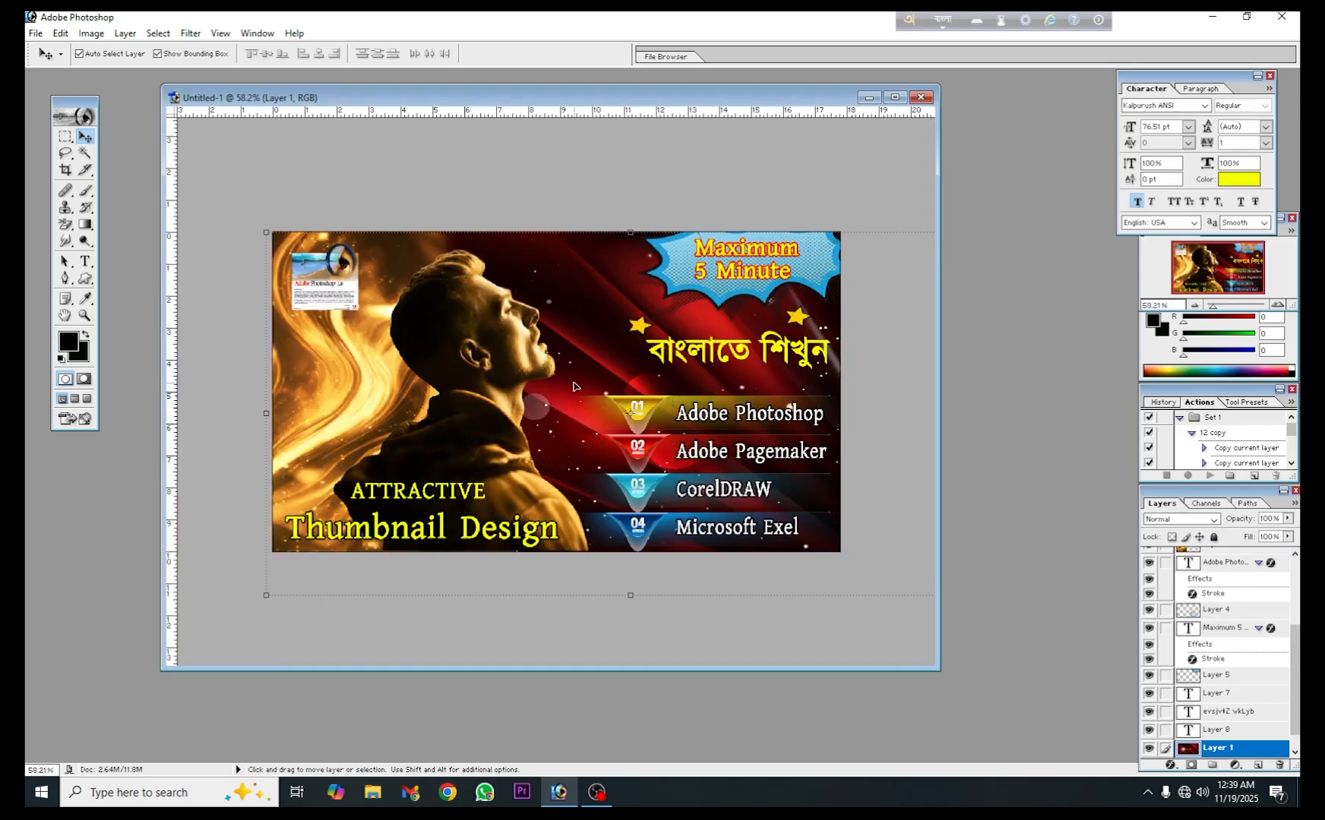
{"action": "left_click", "coordinate": [895, 97]}
{"action": "scroll", "coordinate": [873, 335], "scroll_direction": "up", "scroll_amount": 4}
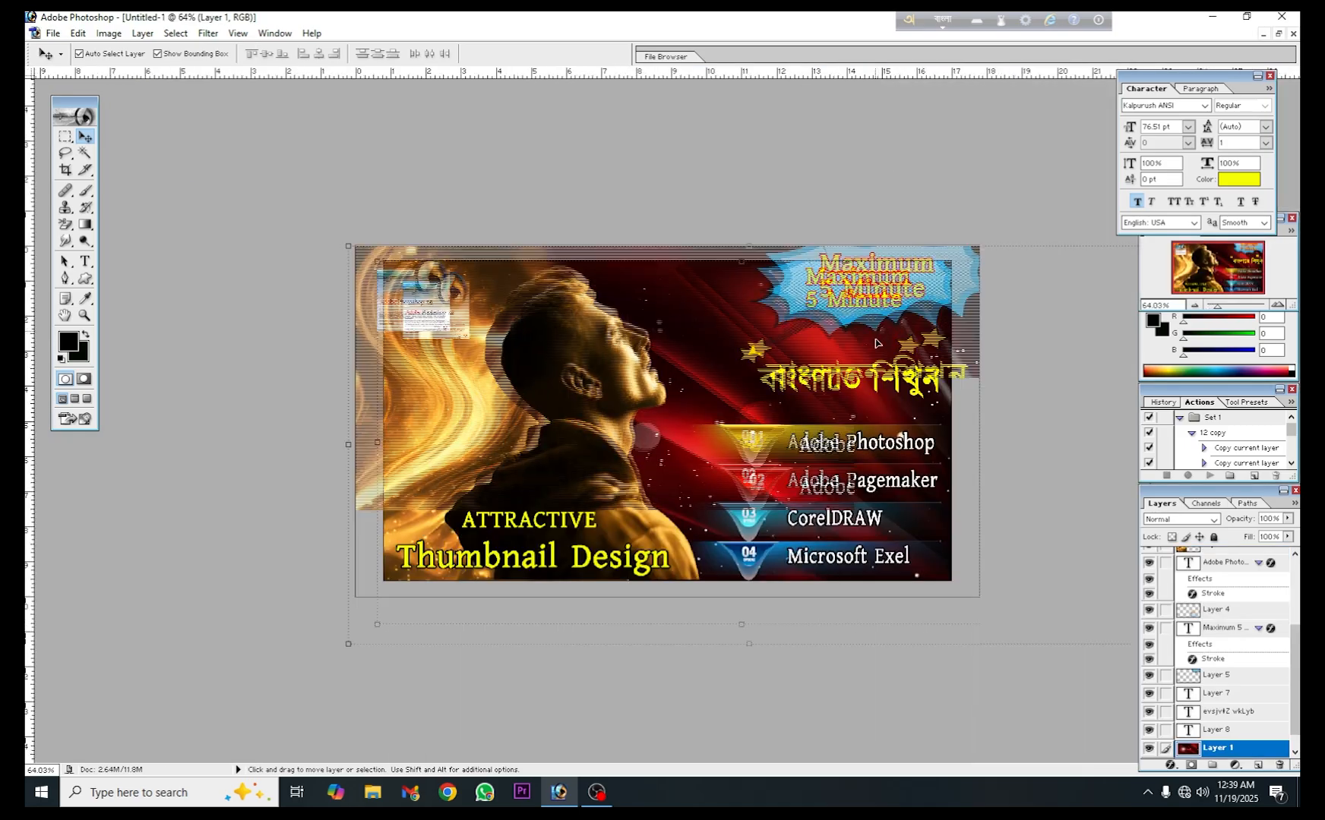